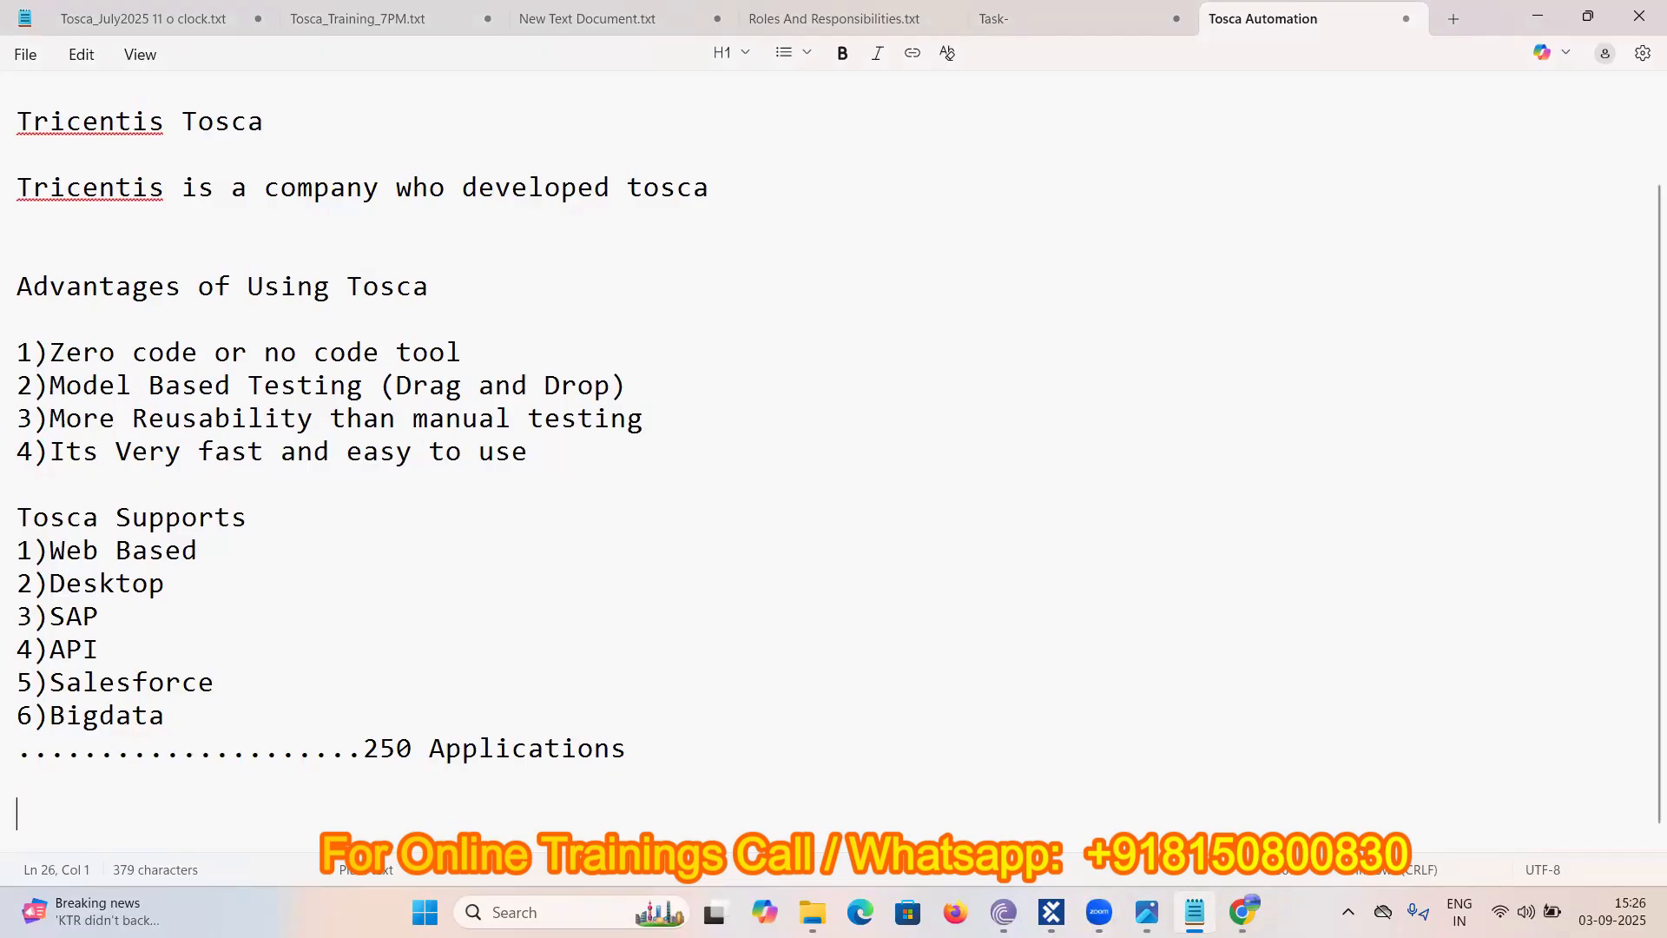
- Add a 'Manual Testcase Scenario' heading with blank lines below the supported-applications list
key("Return")
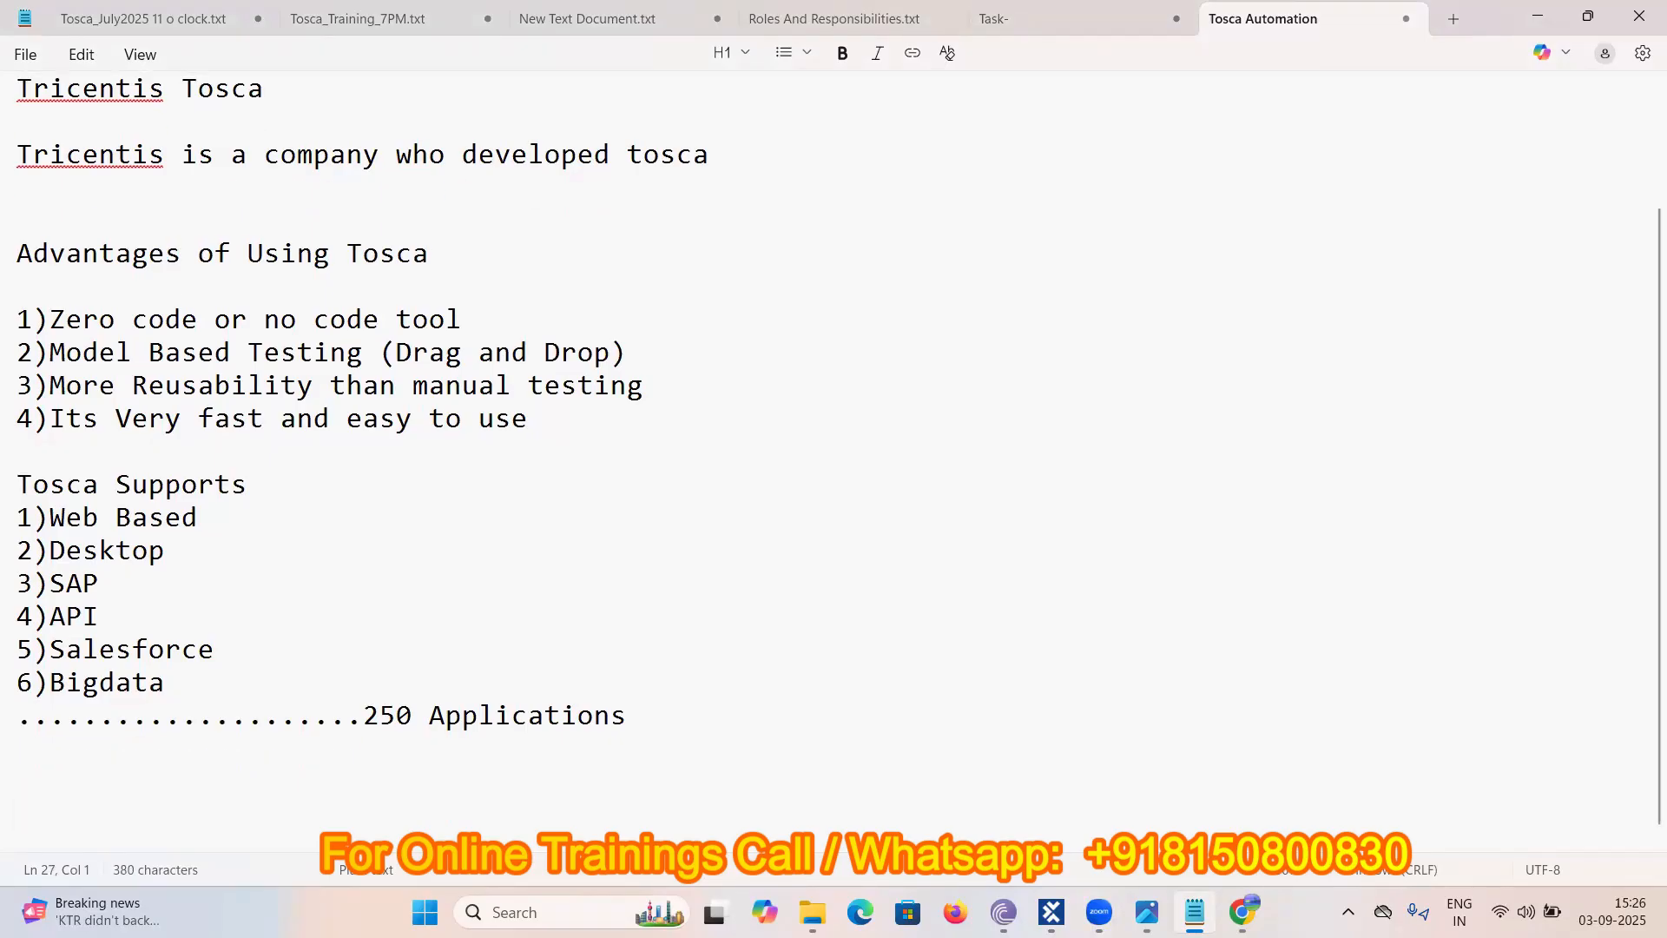
type("Manual Test")
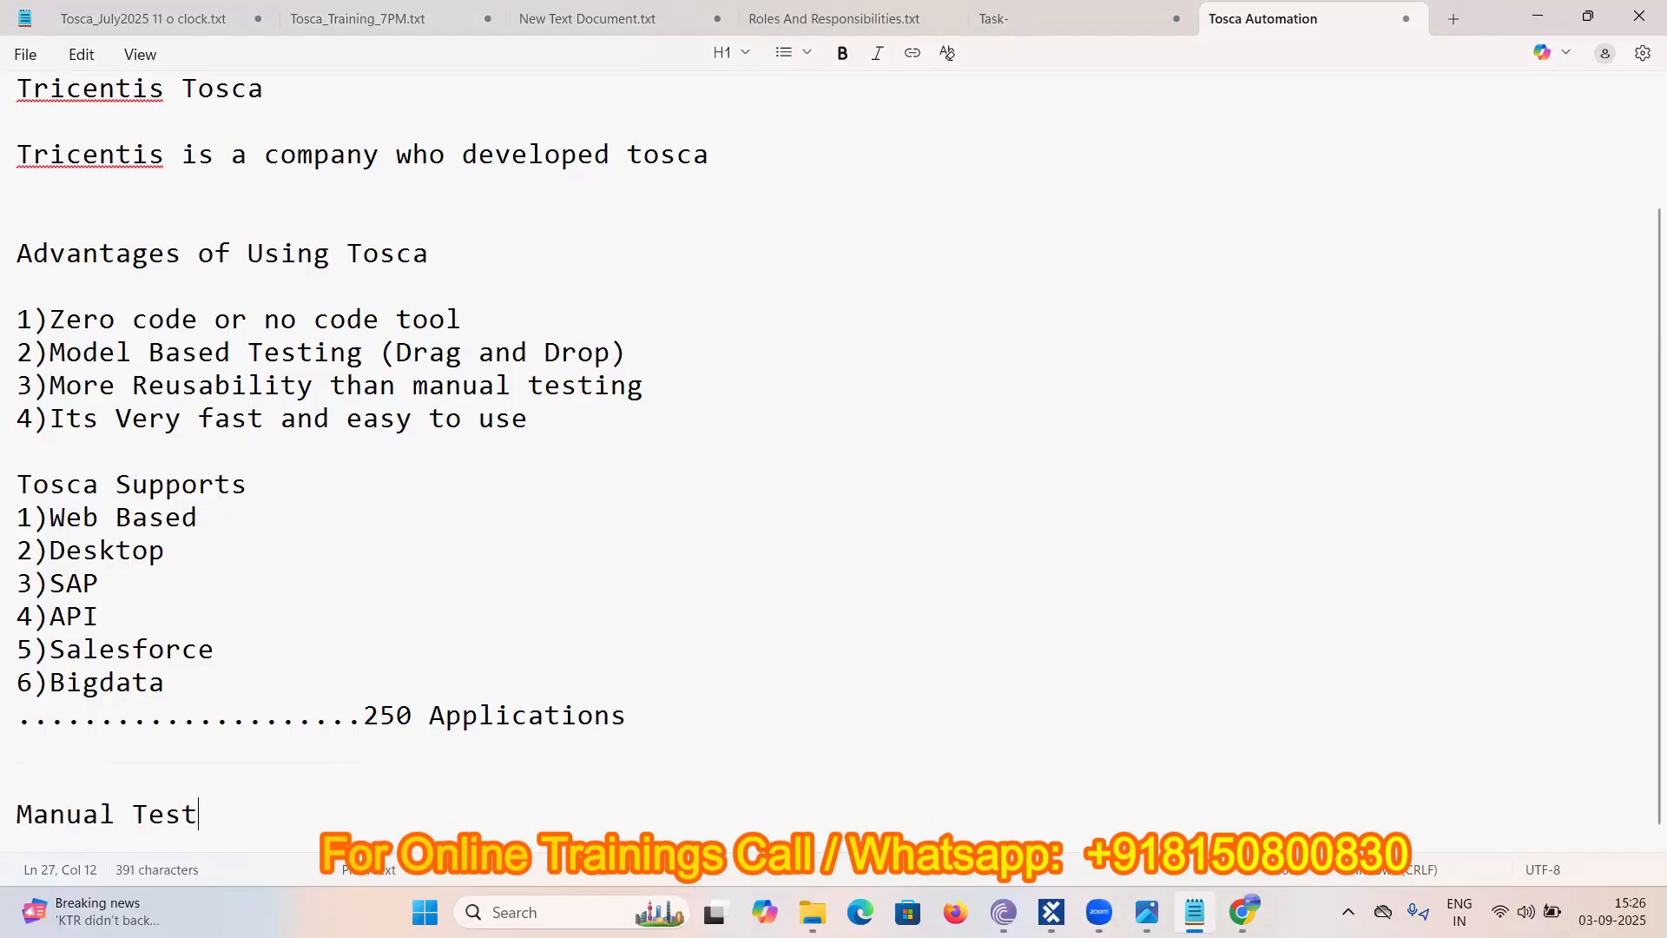
type("case Scenario")
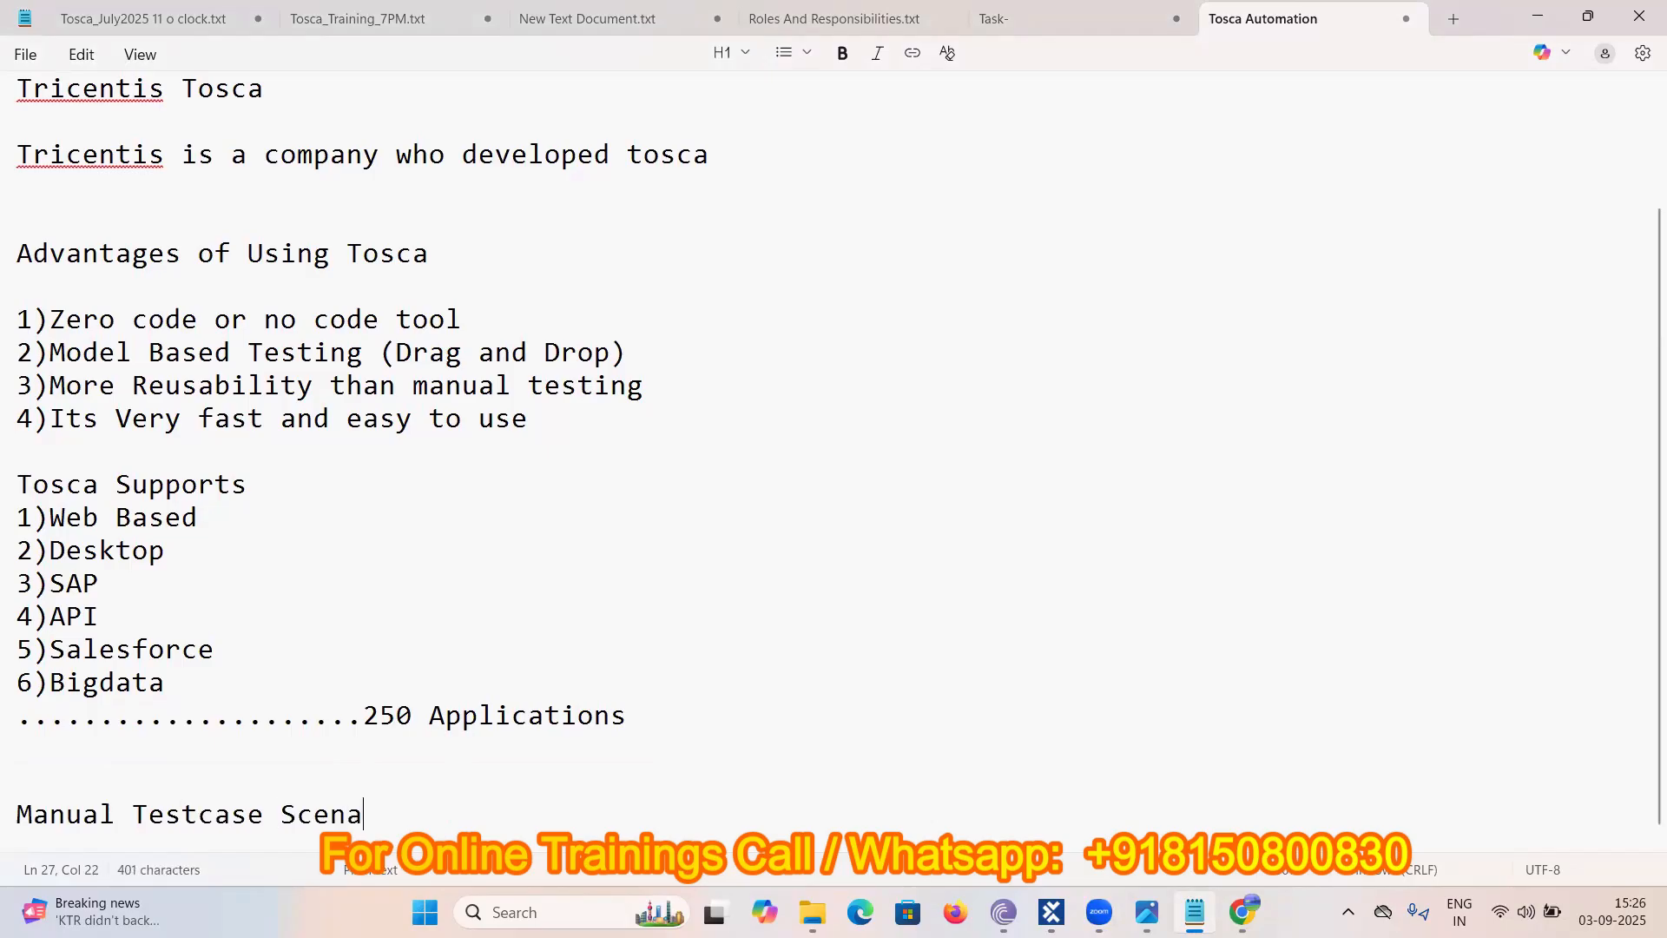
key("Return")
key("Return")
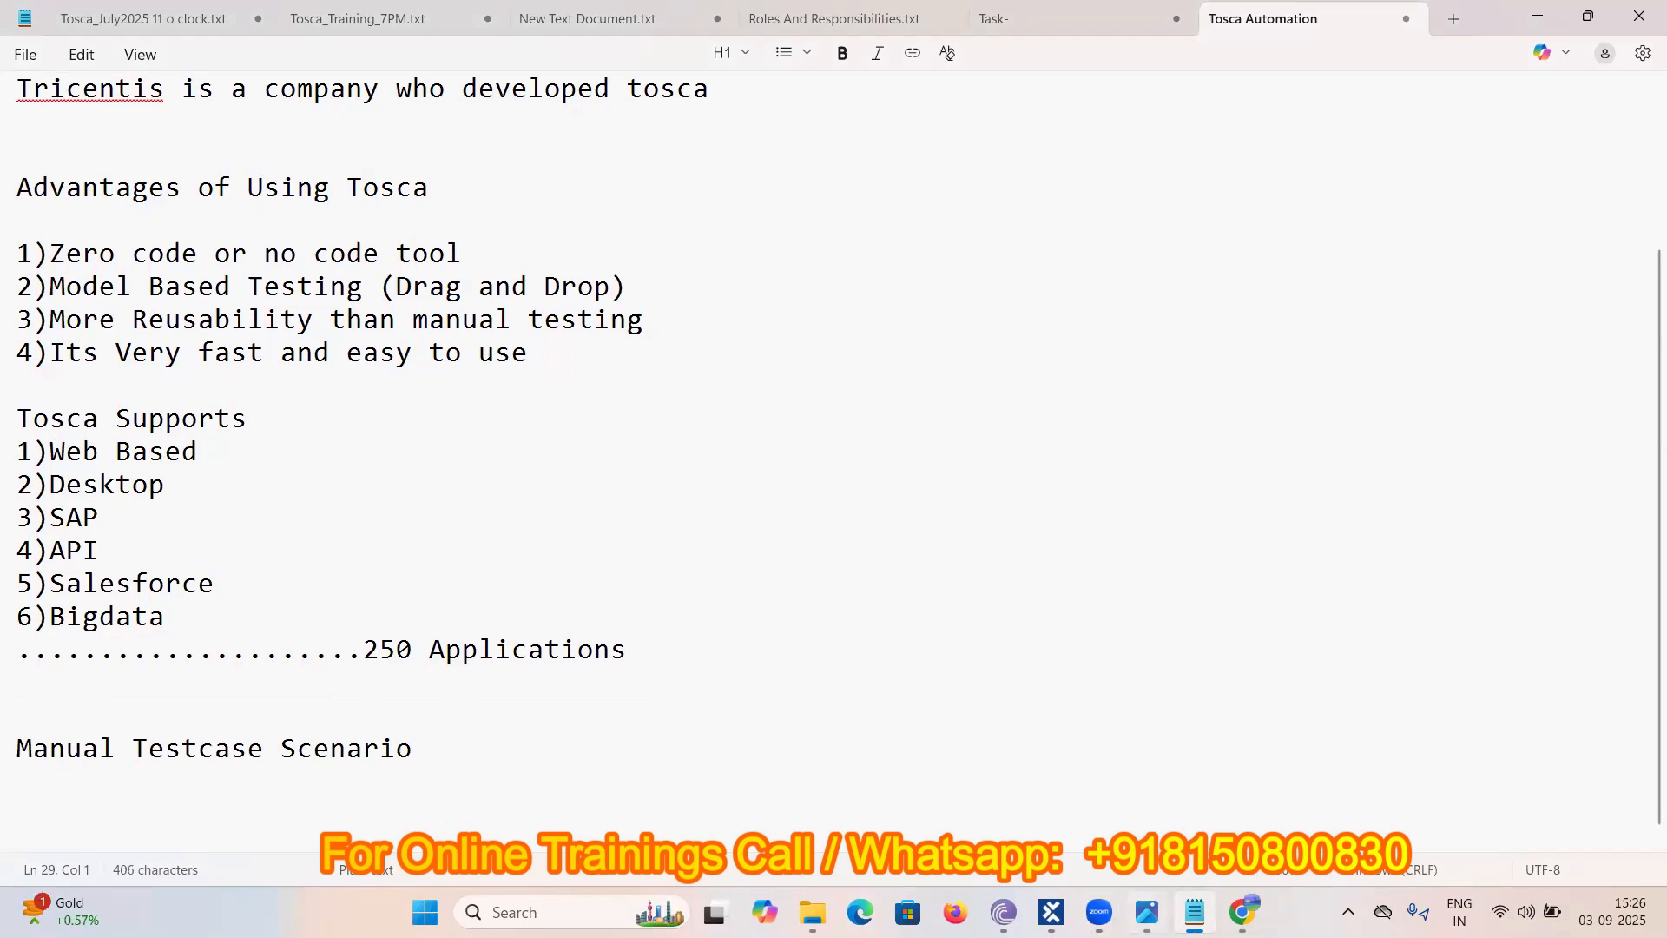
- Open demowebshop.tricentis.com in a new Chrome tab from the 'dem' address-bar suggestion
key("alt+Tab")
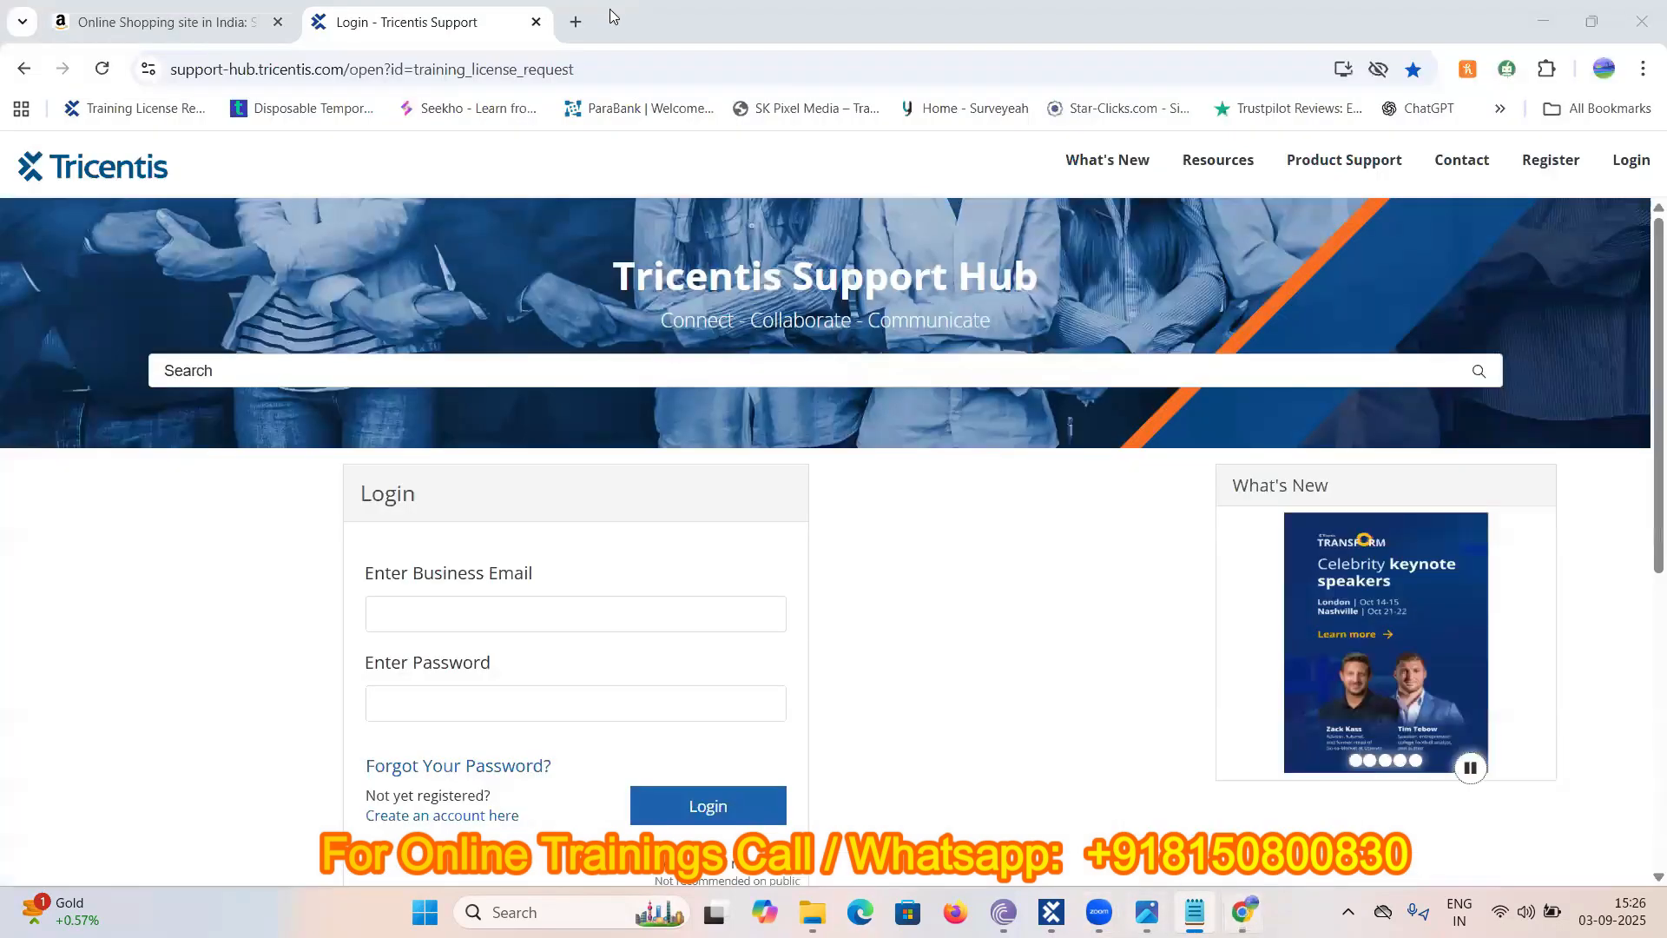
left_click(571, 20)
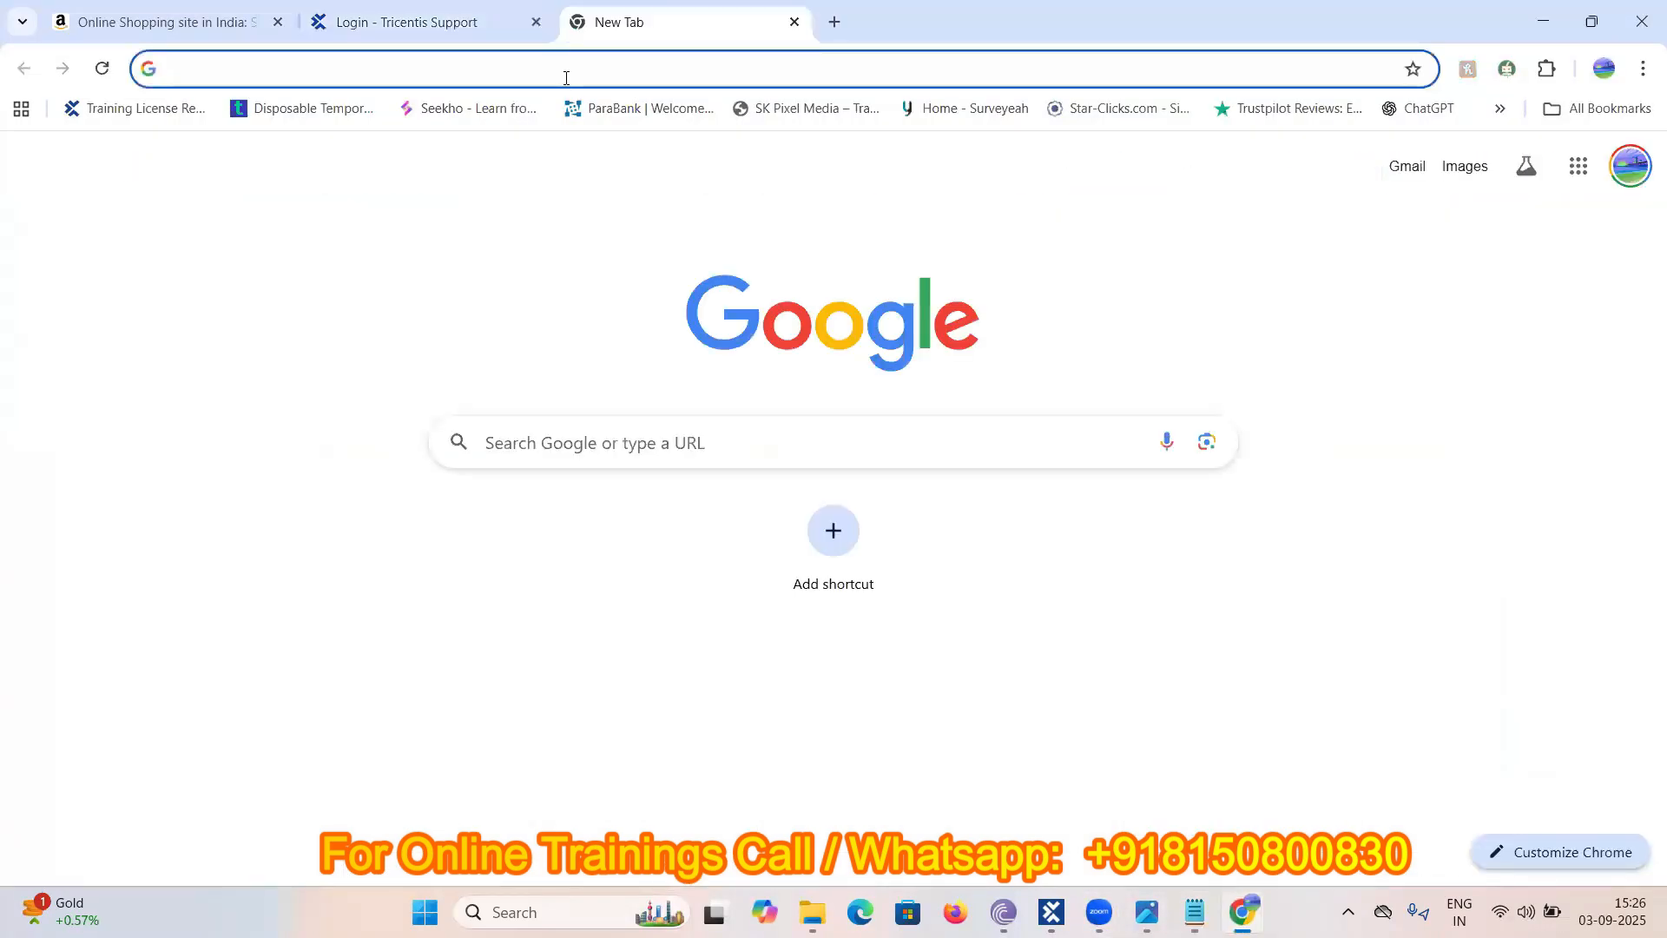
left_click(565, 80)
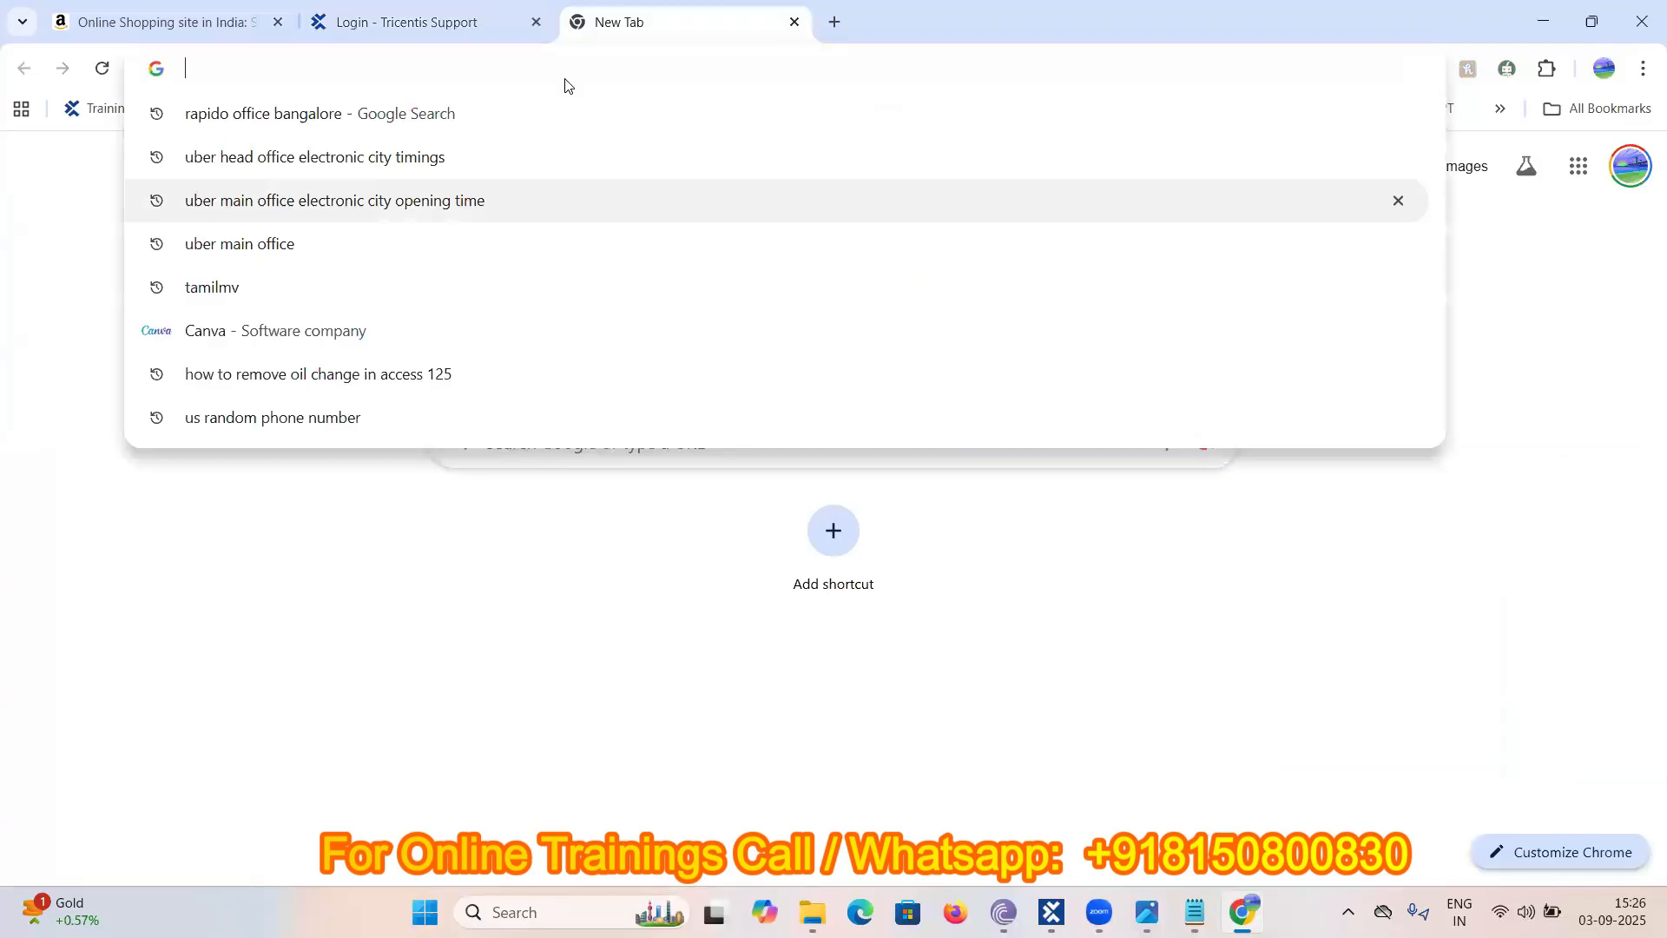
left_click(1114, 336)
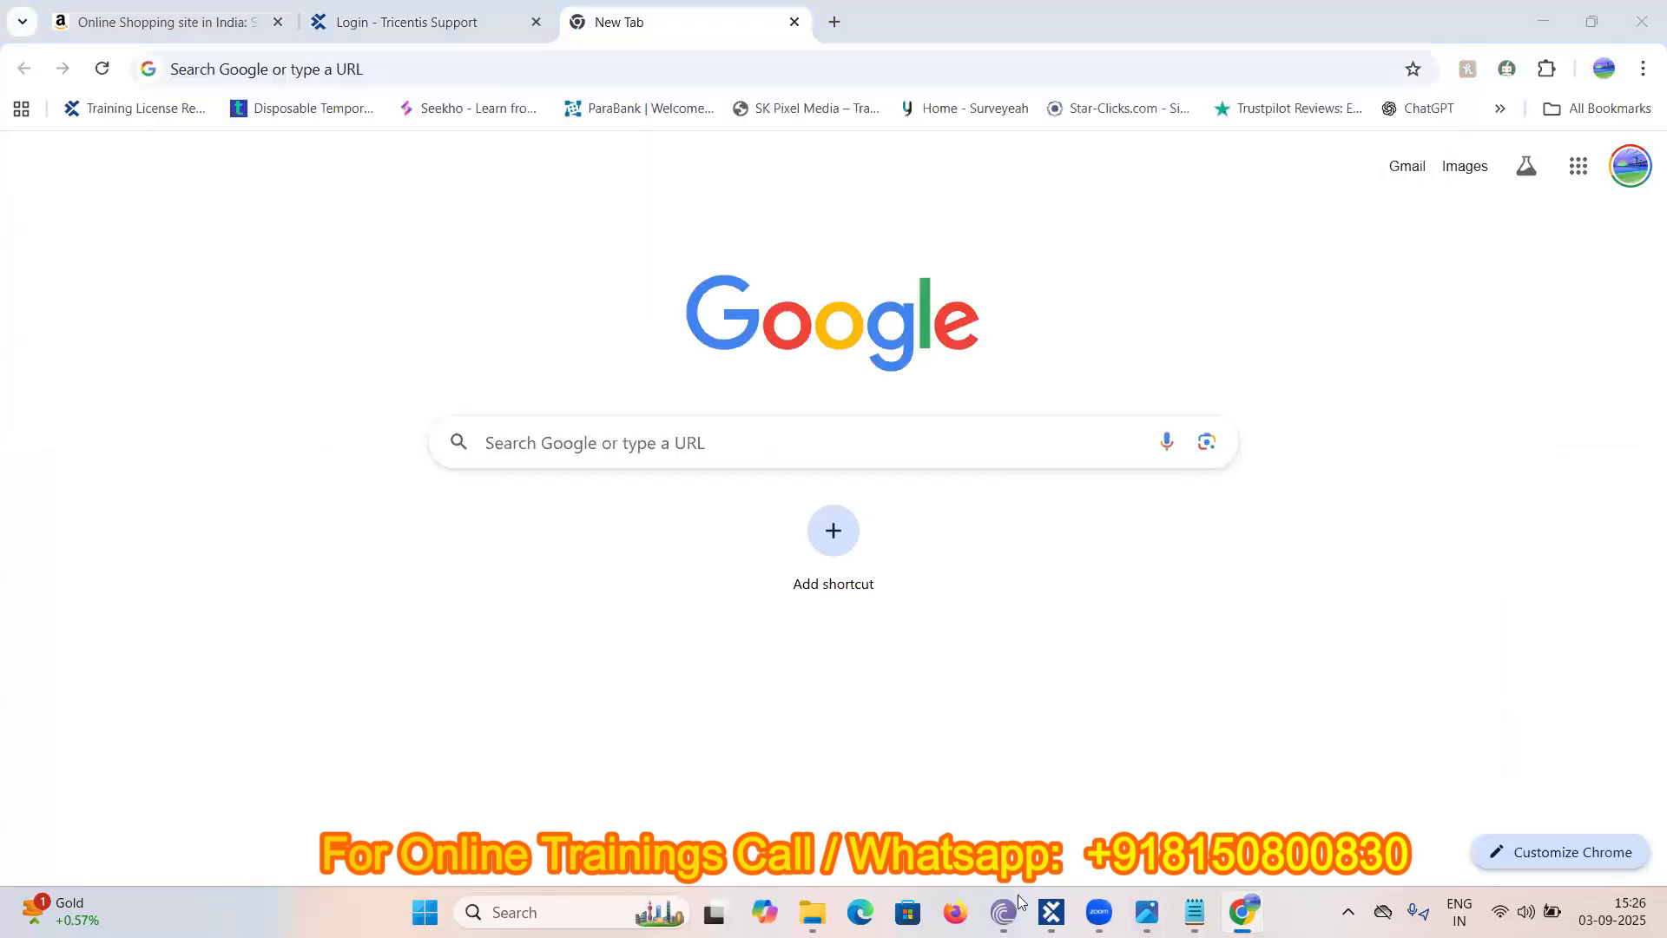
key("alt+Tab")
key("alt+Tab")
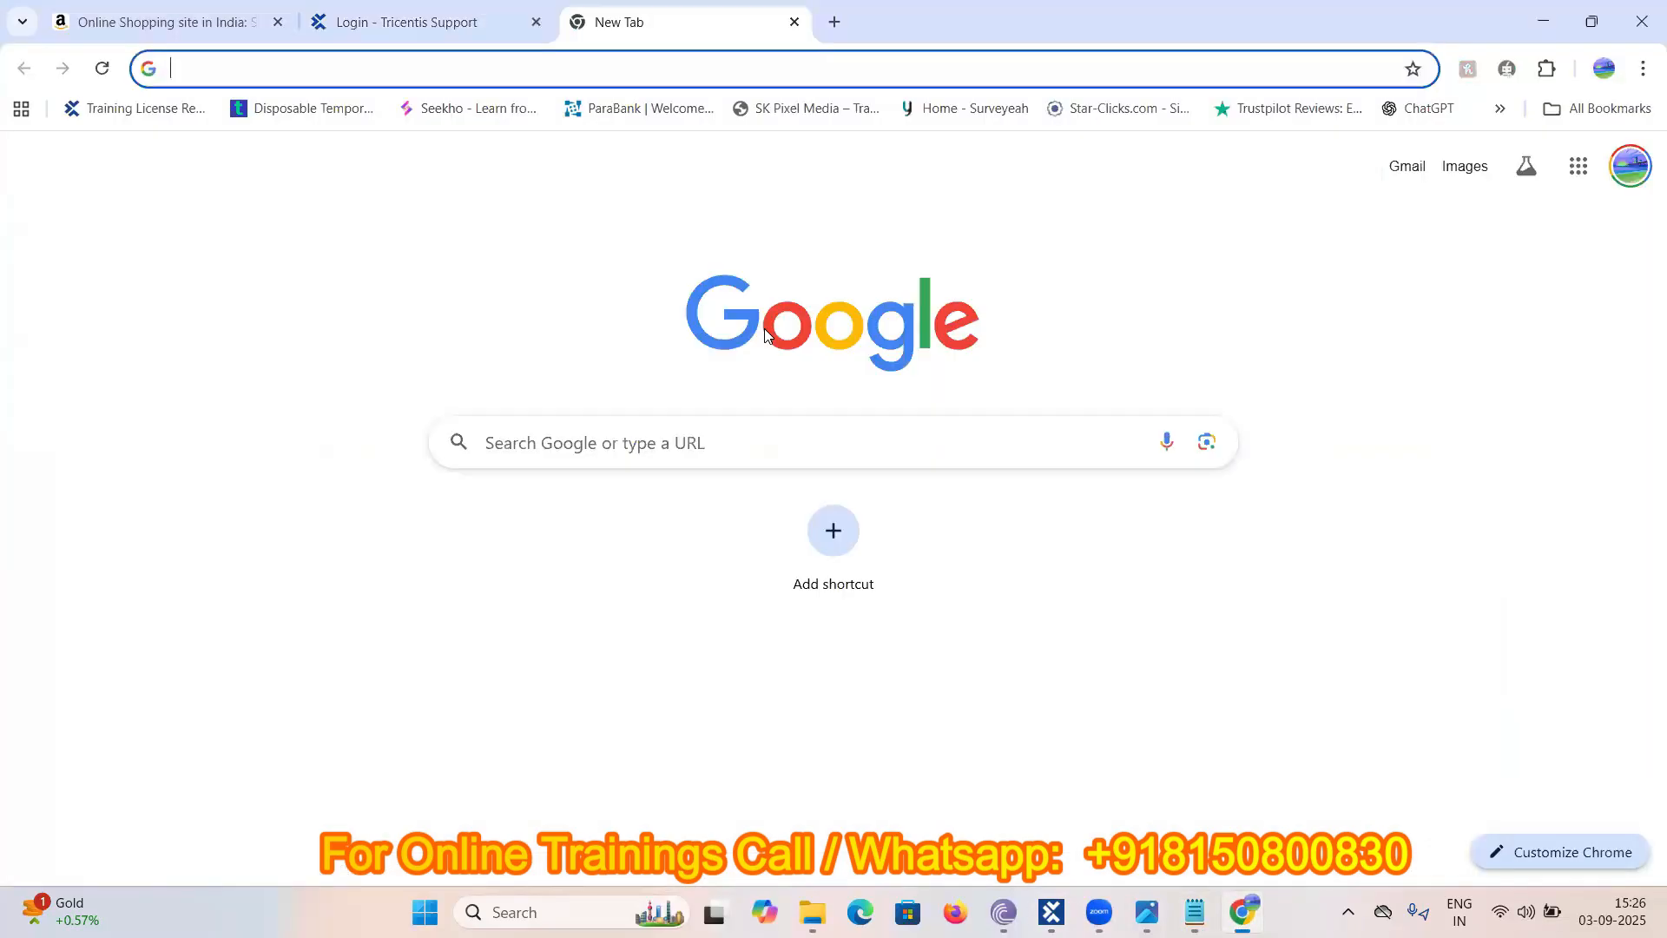
left_click(676, 80)
type("demi")
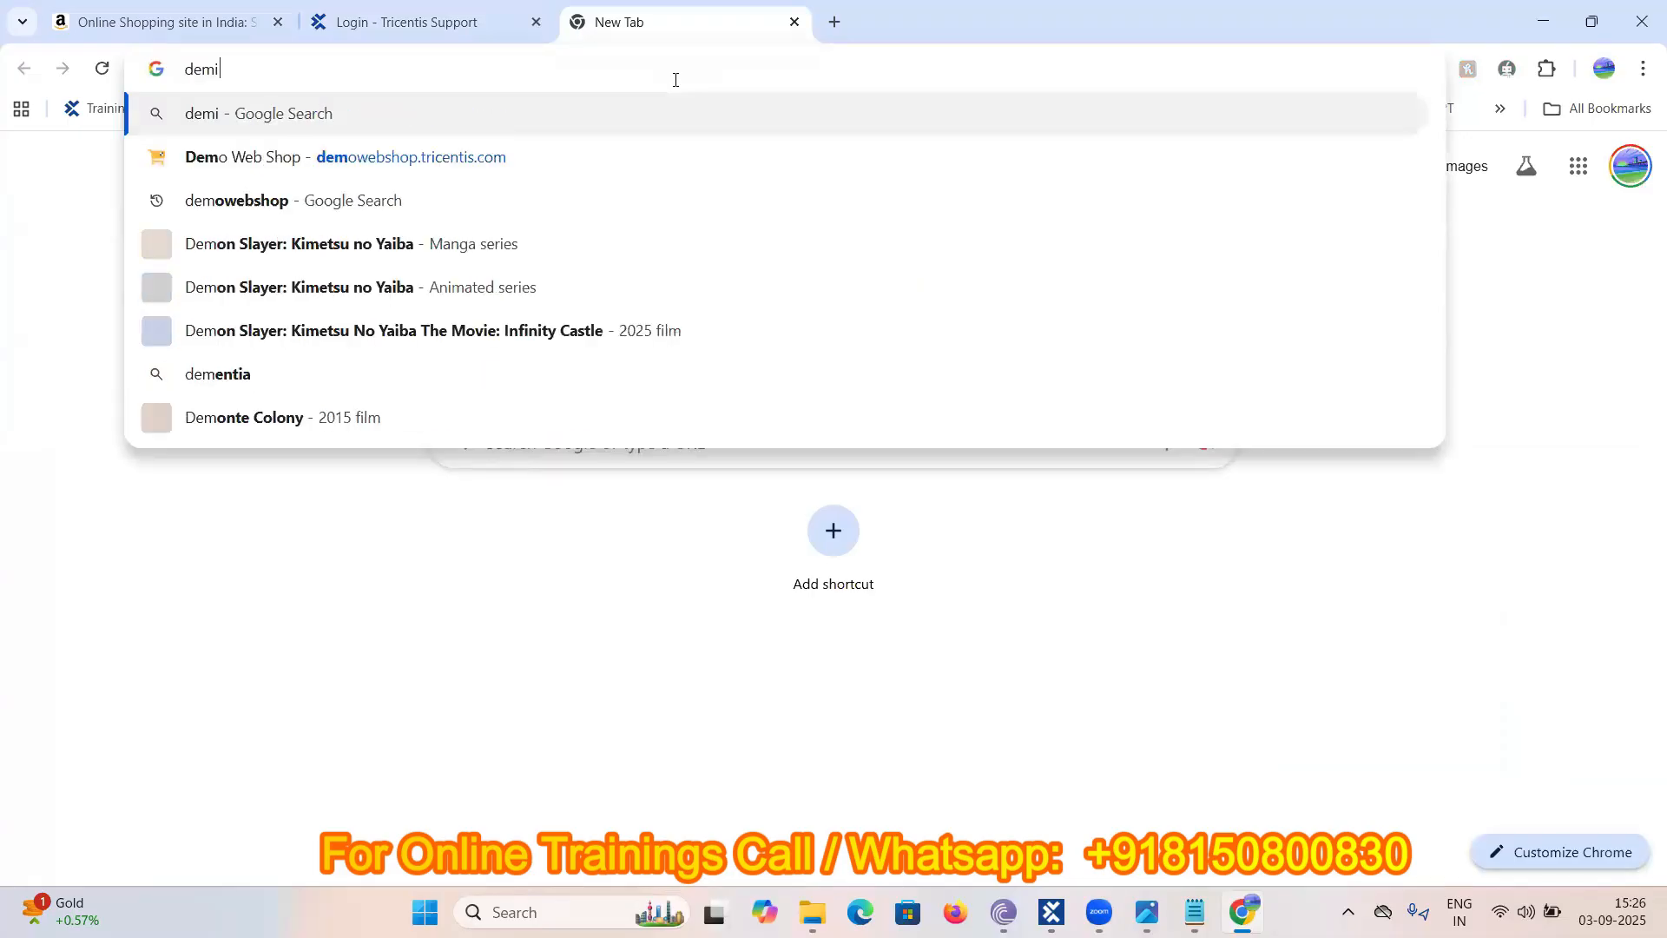
key("BackSpace")
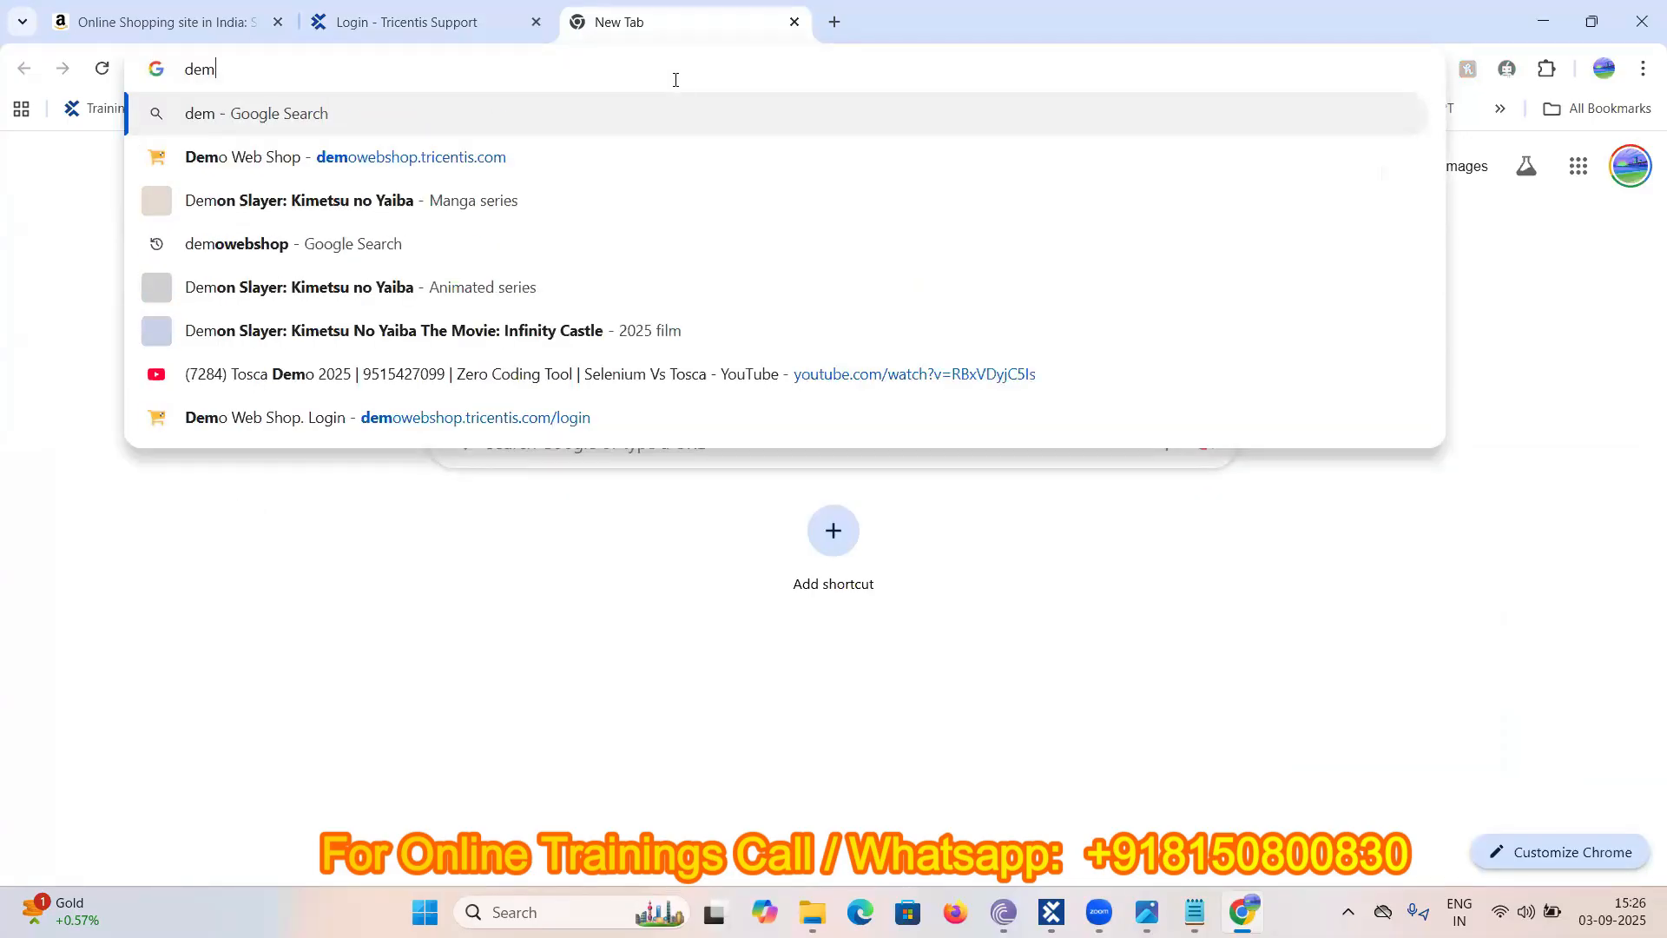
left_click(415, 155)
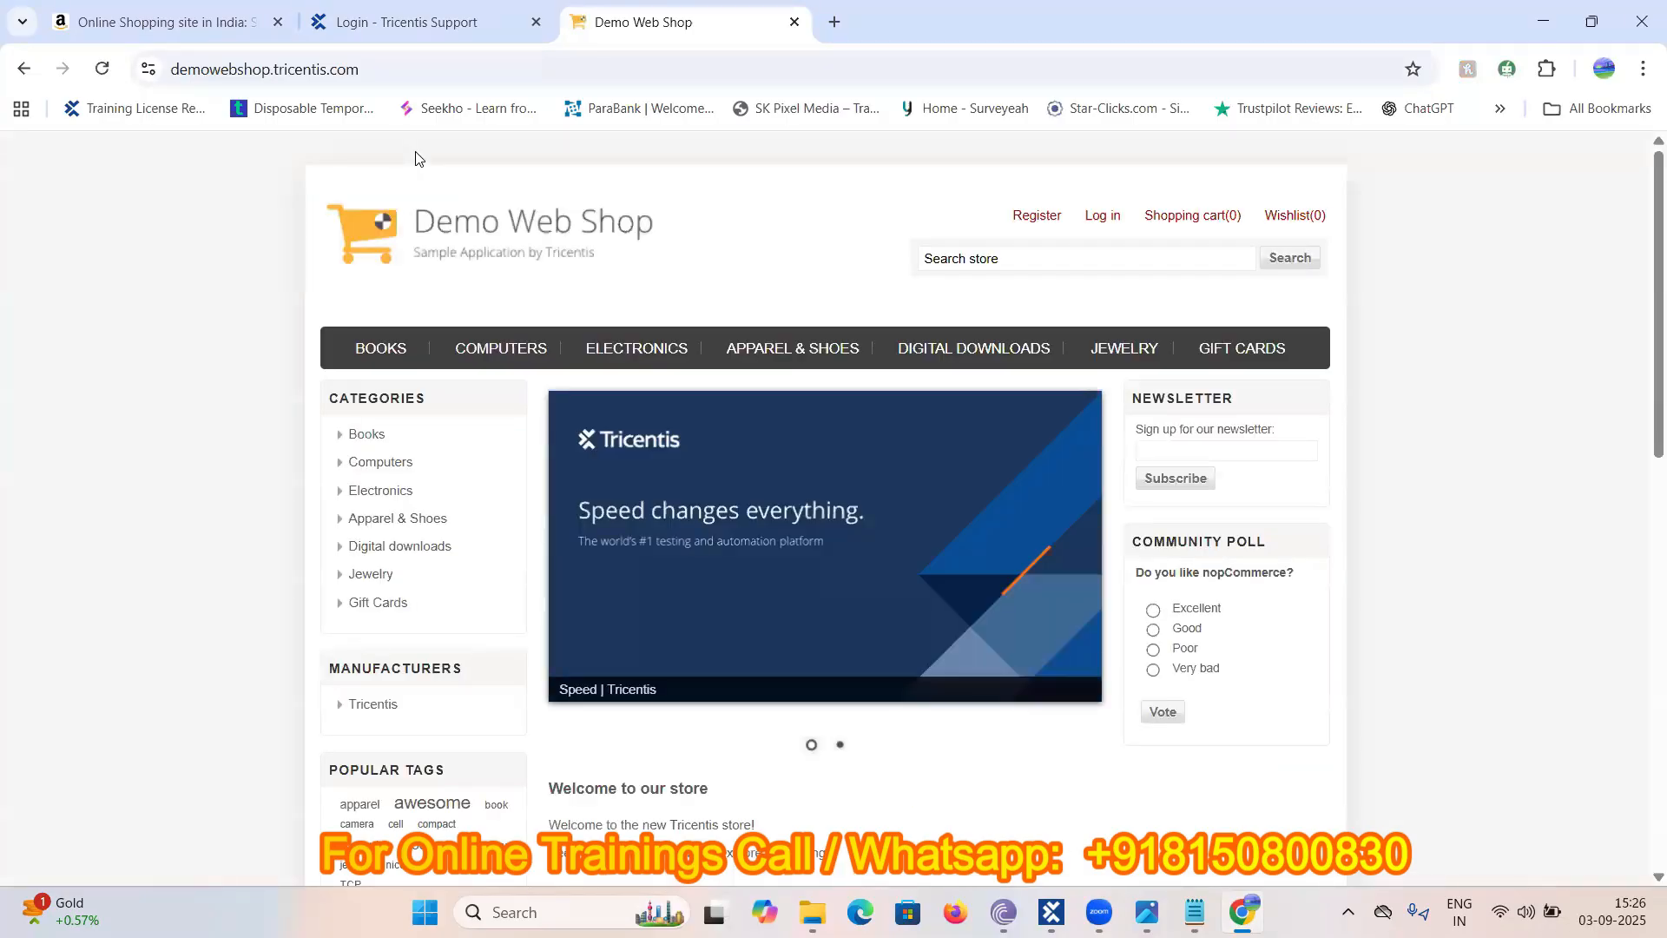
left_click(381, 66)
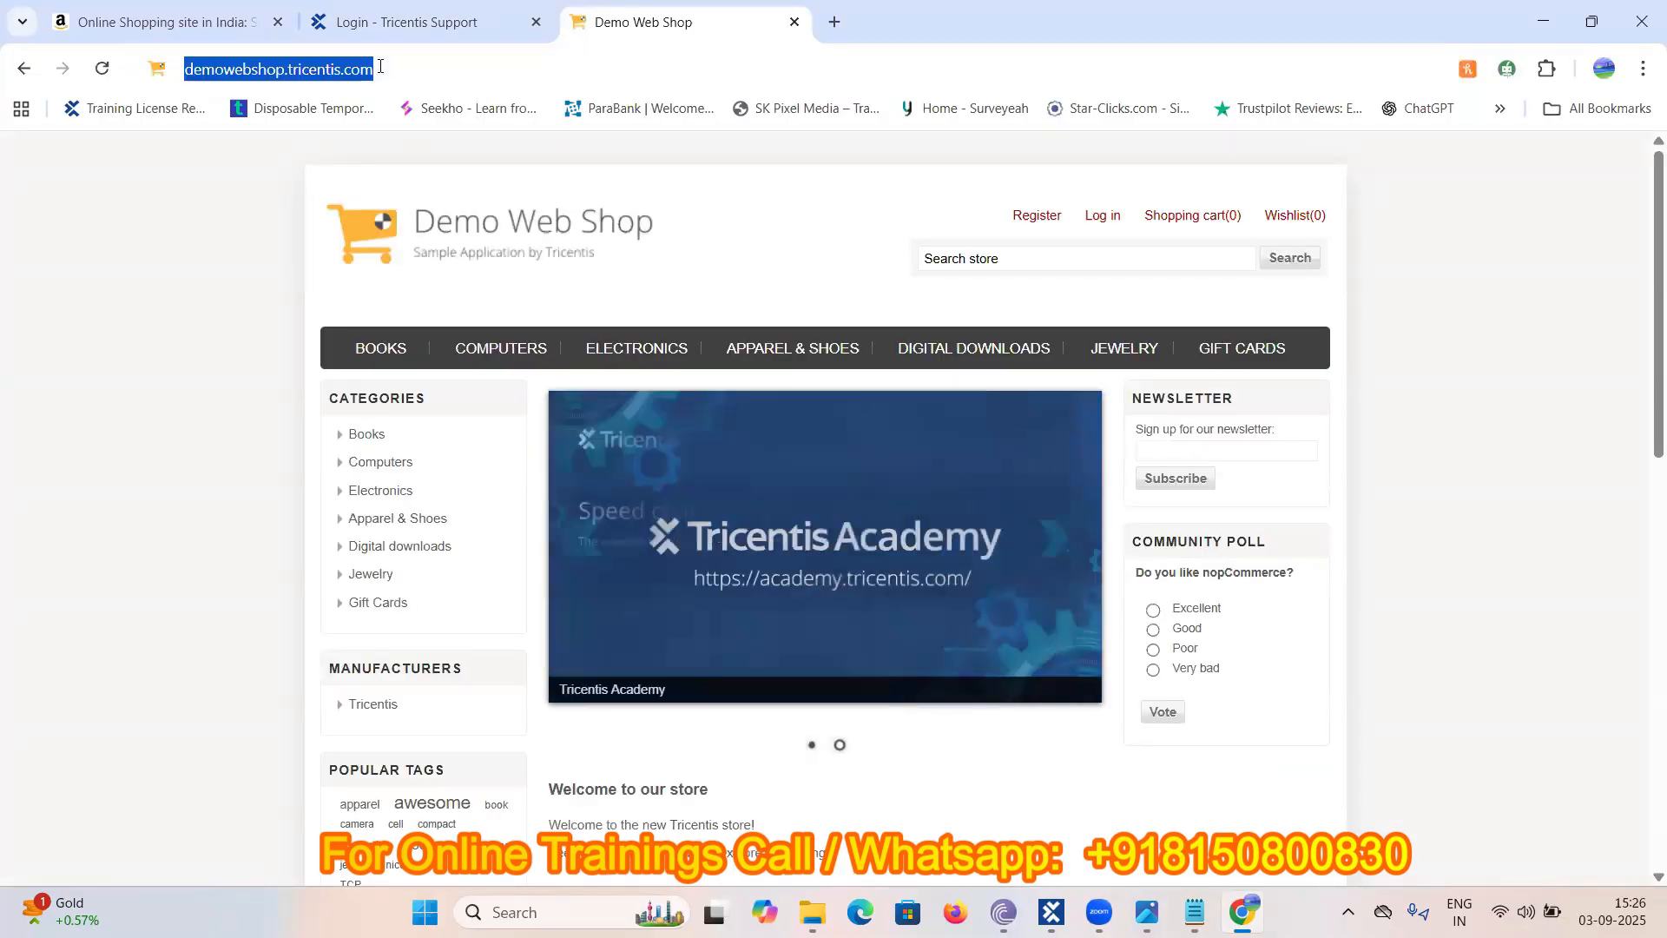
left_click(180, 210)
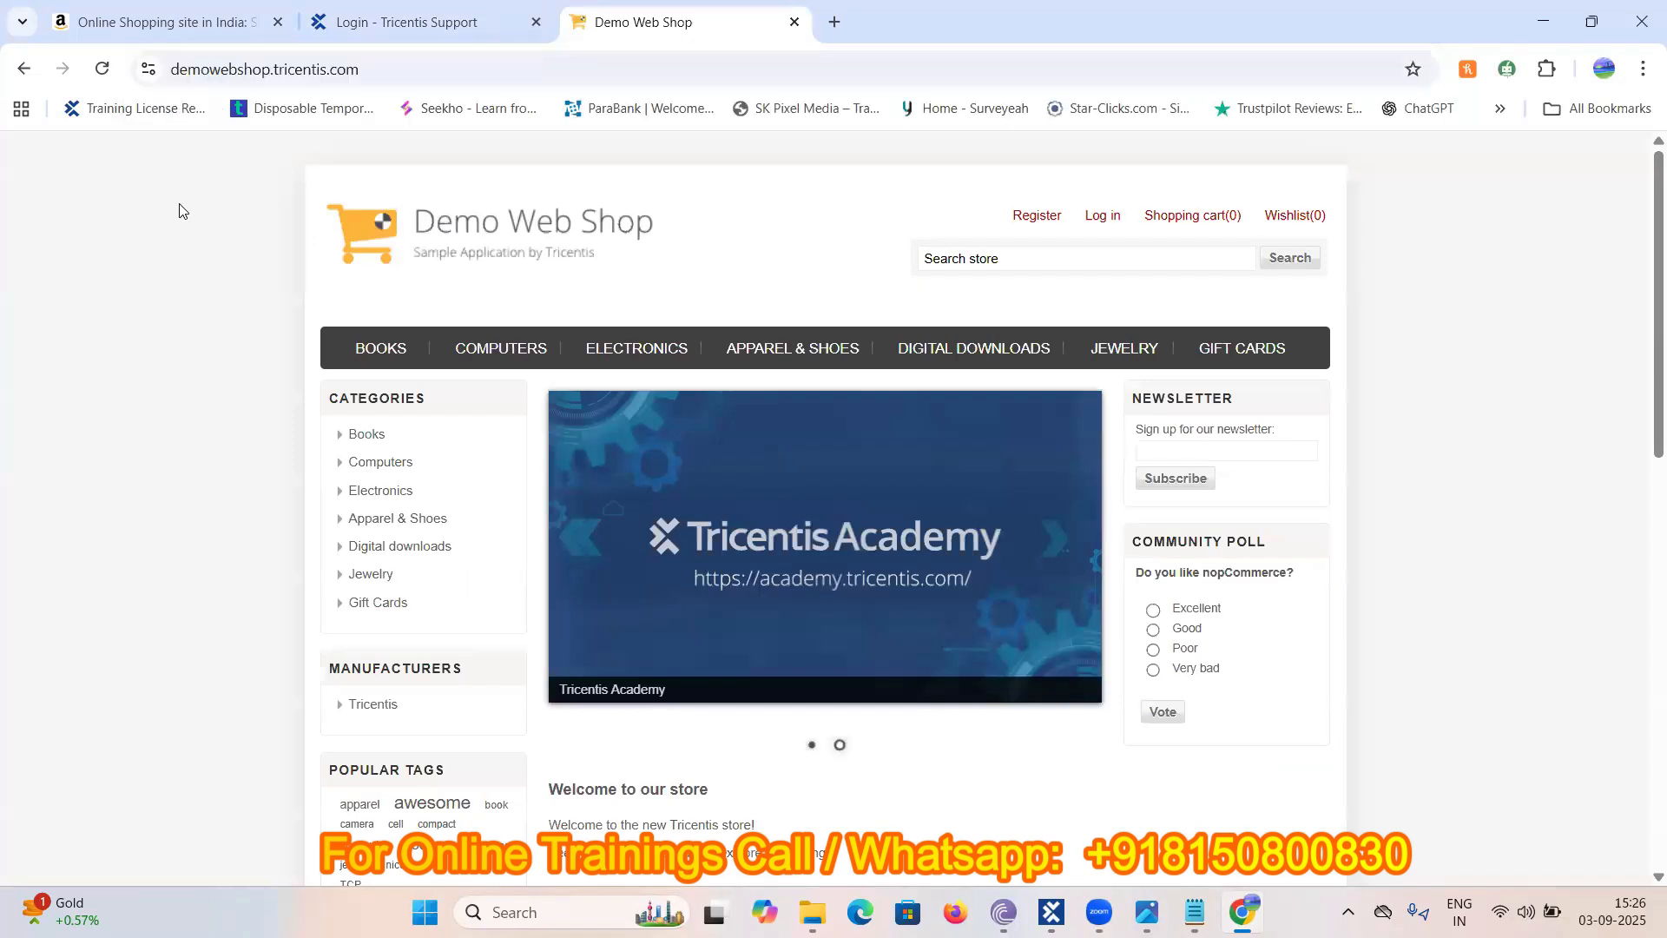
- Log in to Demo Web Shop with the customer's e-mail address and account password
left_click(1106, 217)
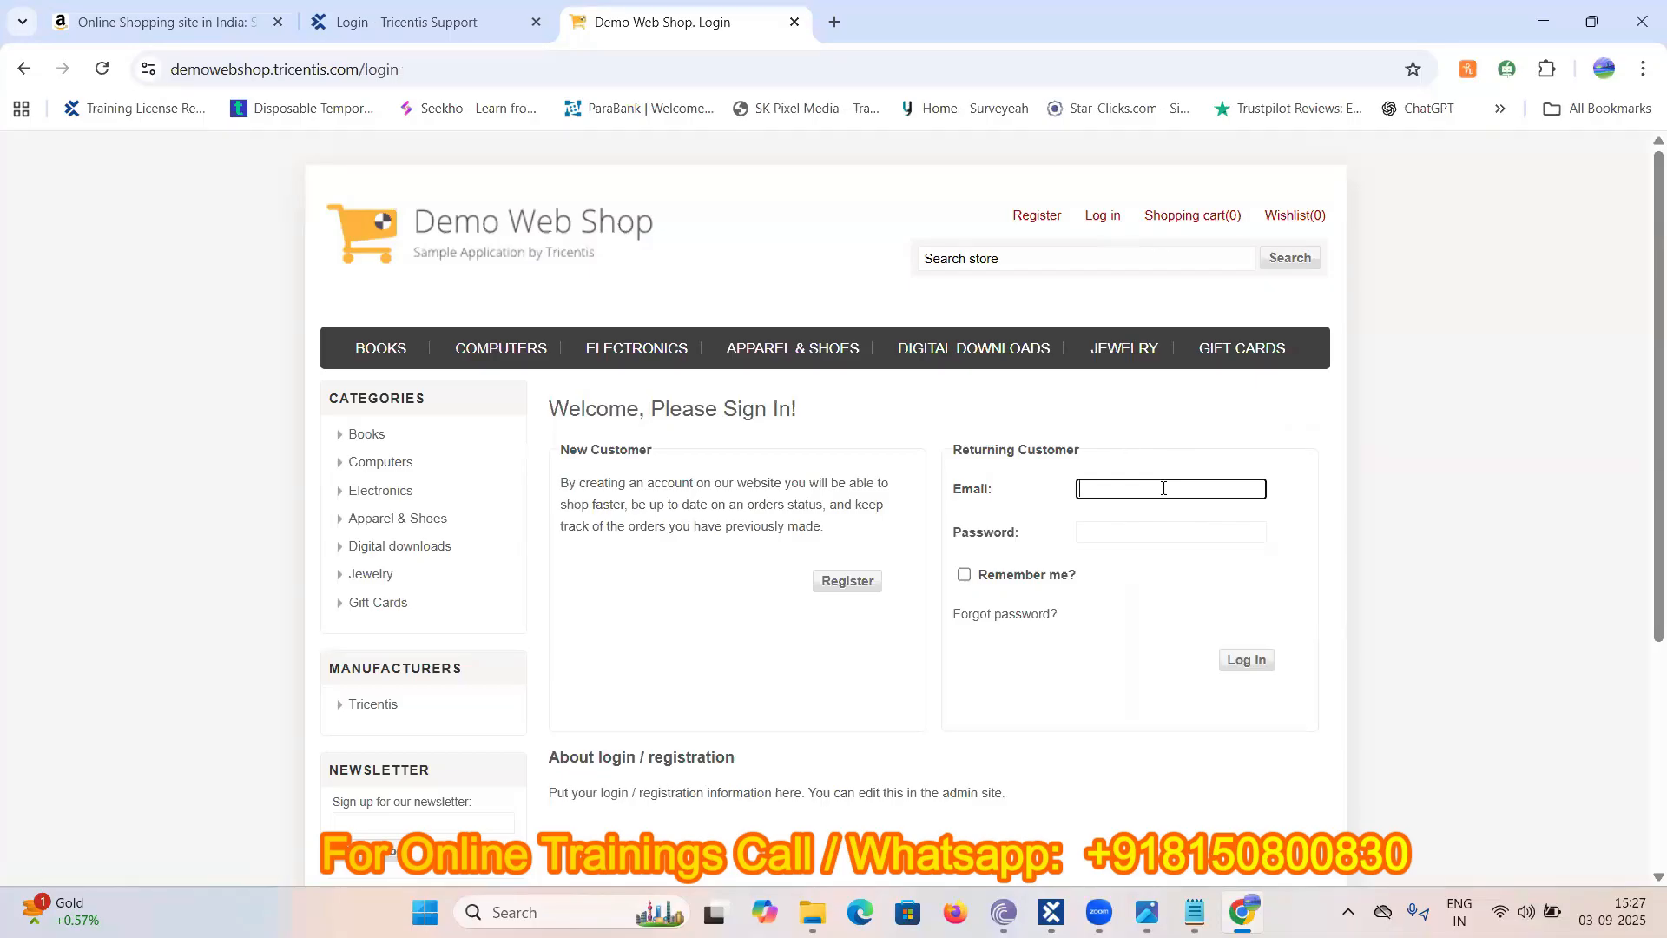
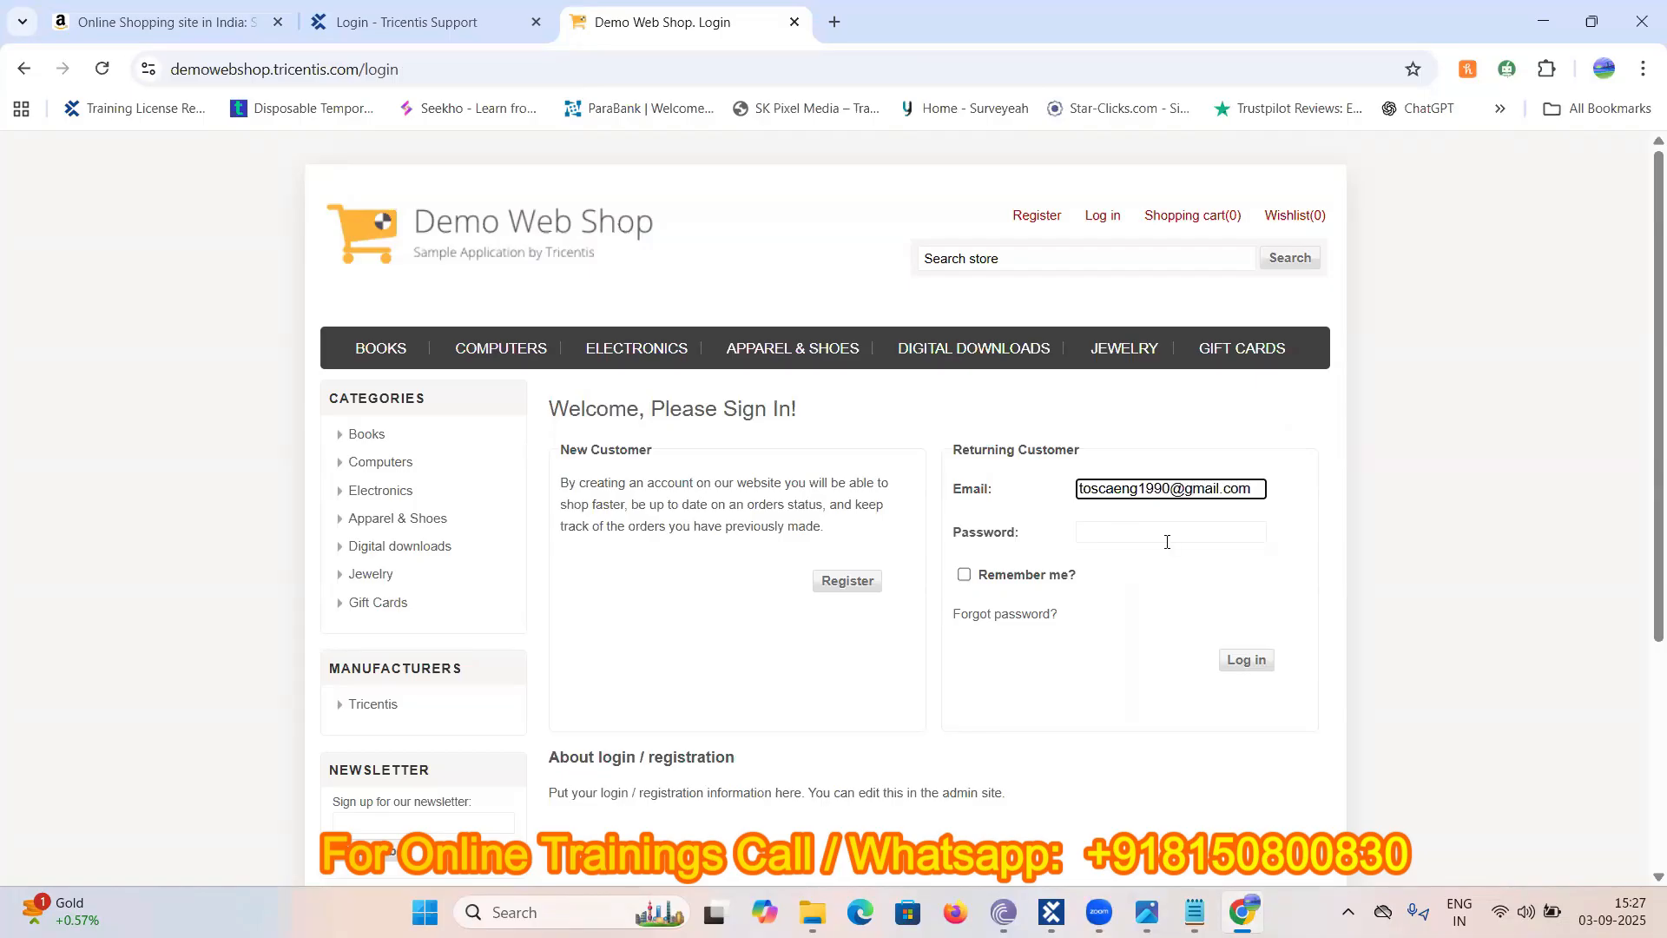
left_click(1170, 537)
type("123456")
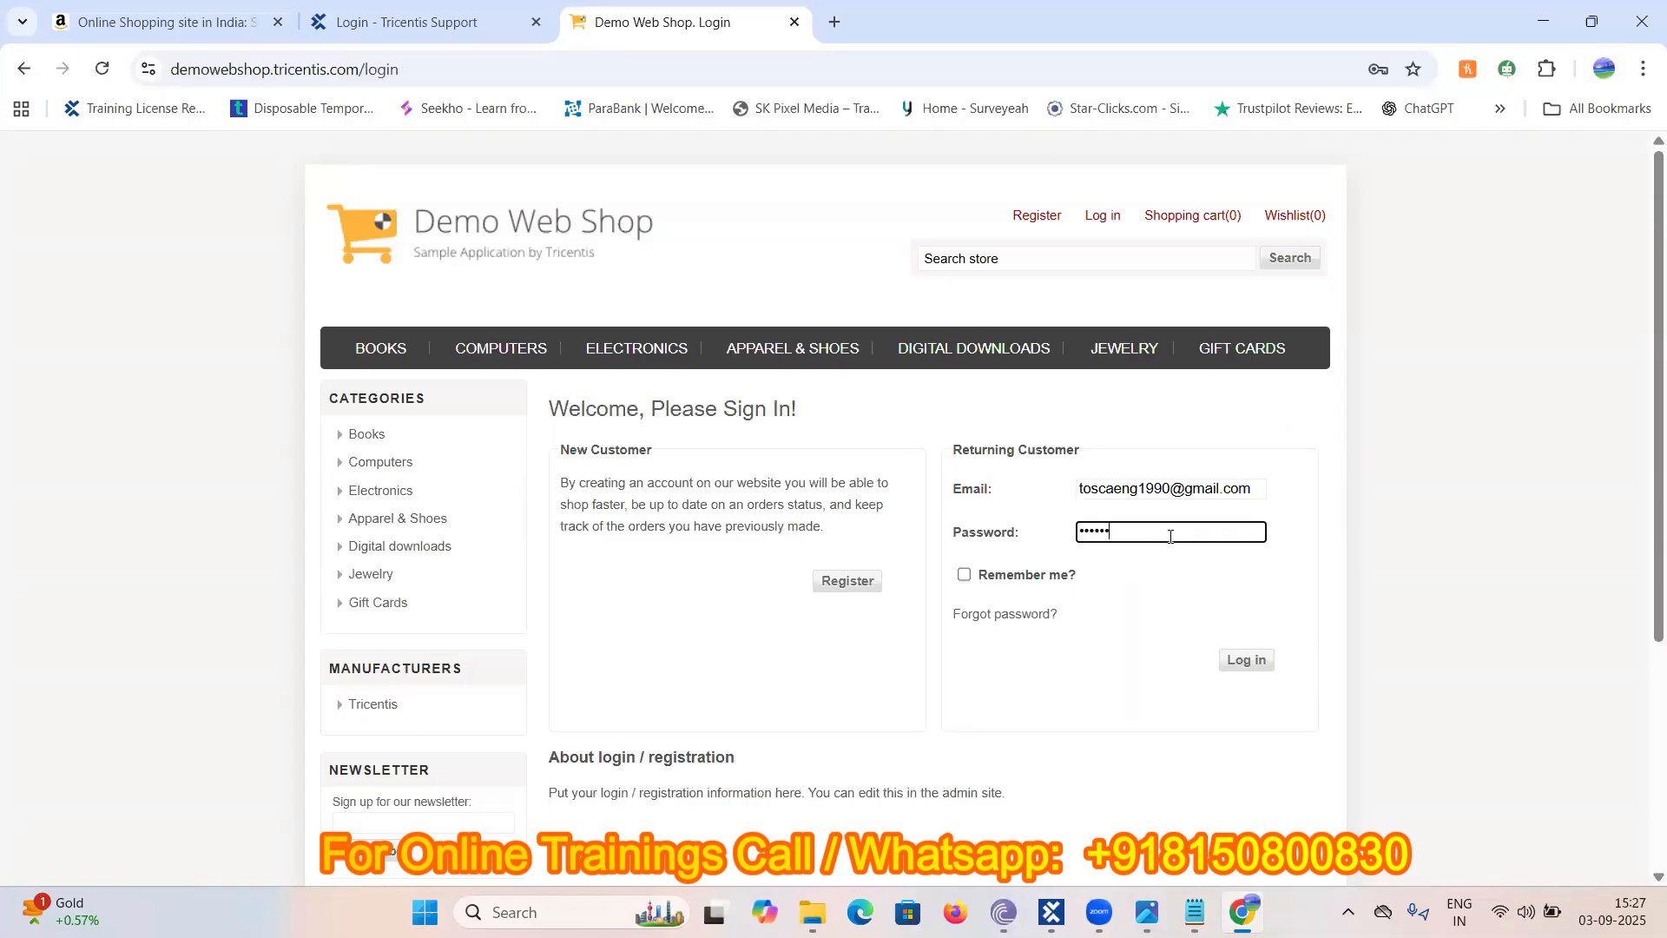
type("7890")
left_click(1263, 663)
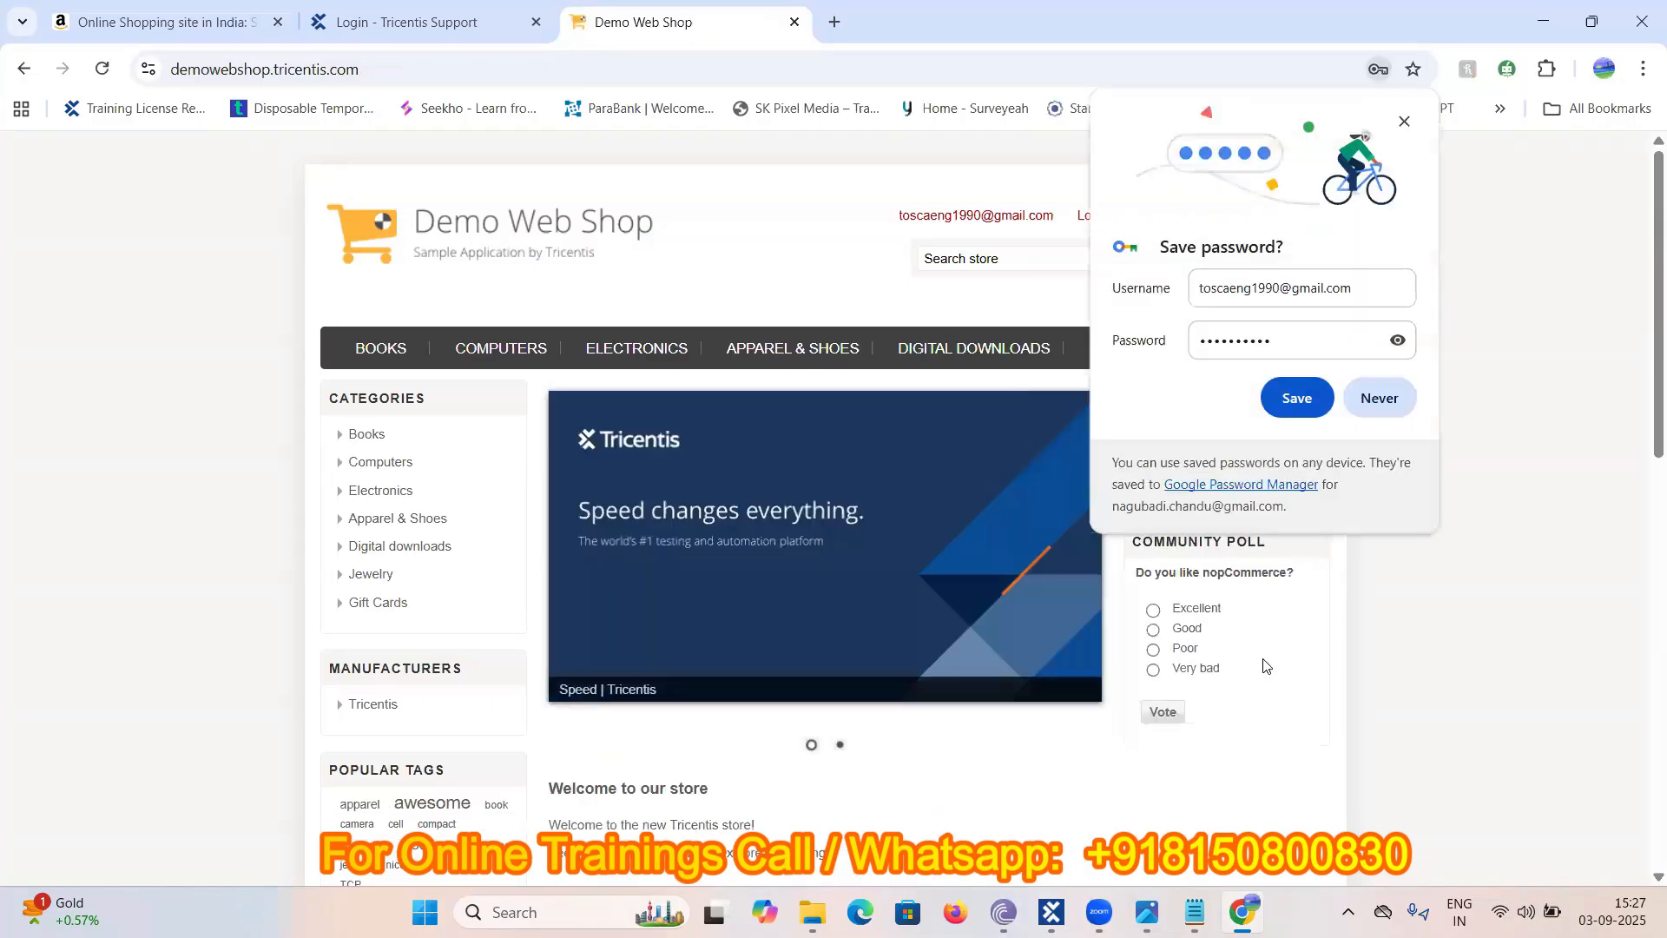
- Dismiss the save-password prompt, log out of the shop, and close Chrome
left_click(1406, 122)
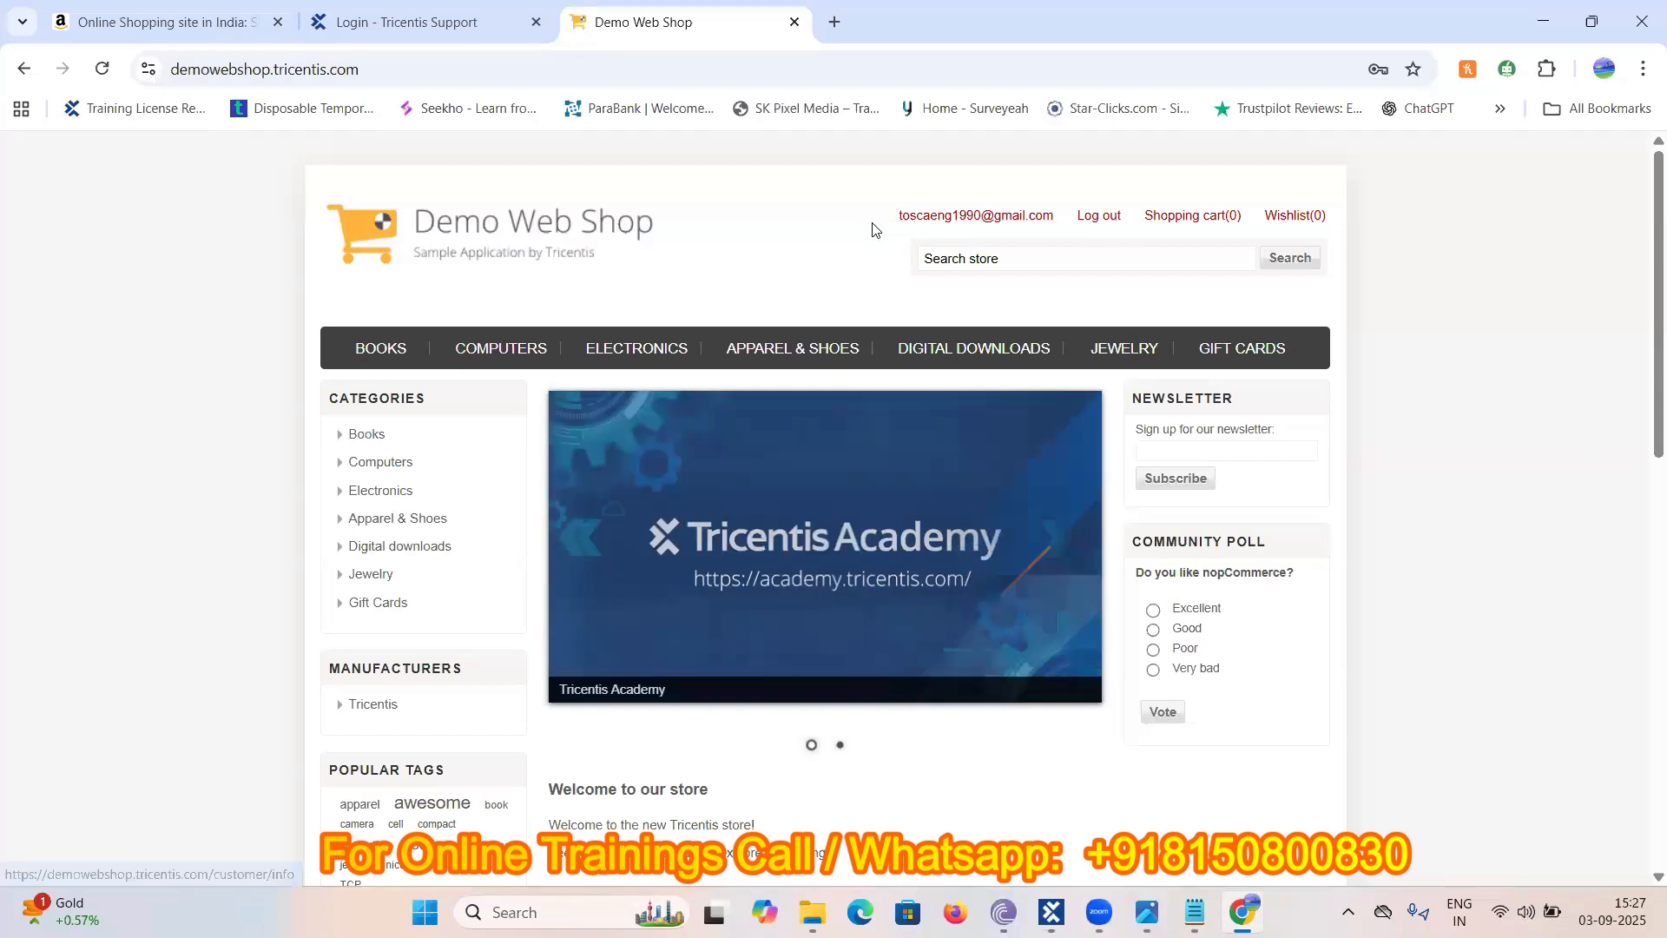
left_click(1096, 216)
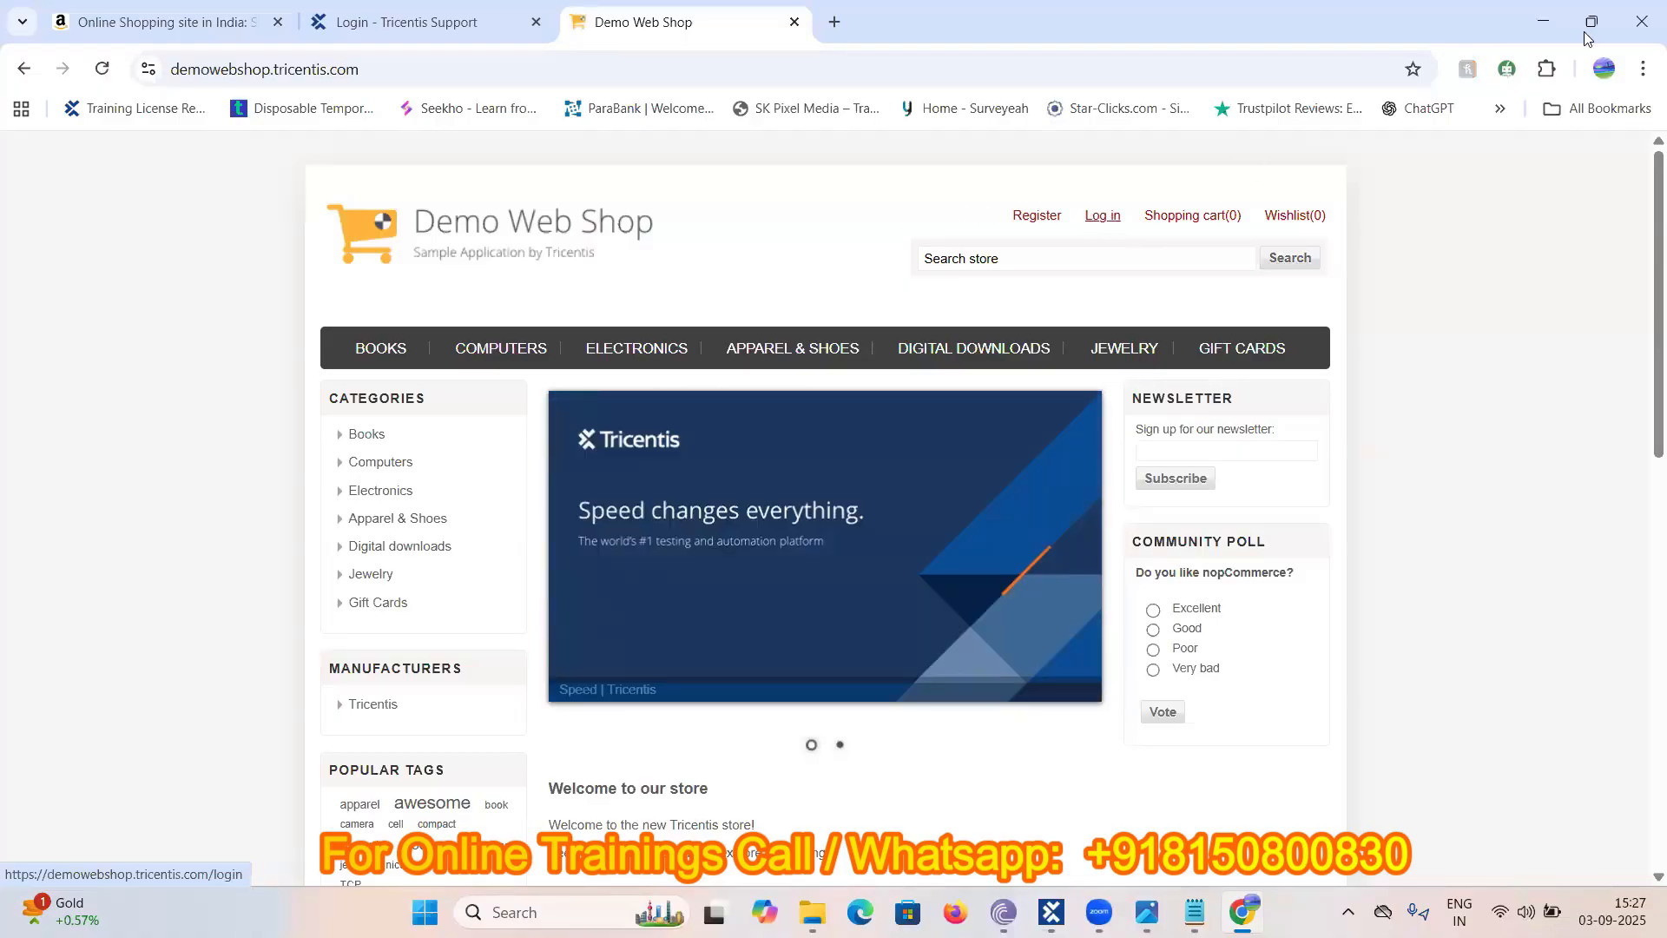
left_click(1642, 32)
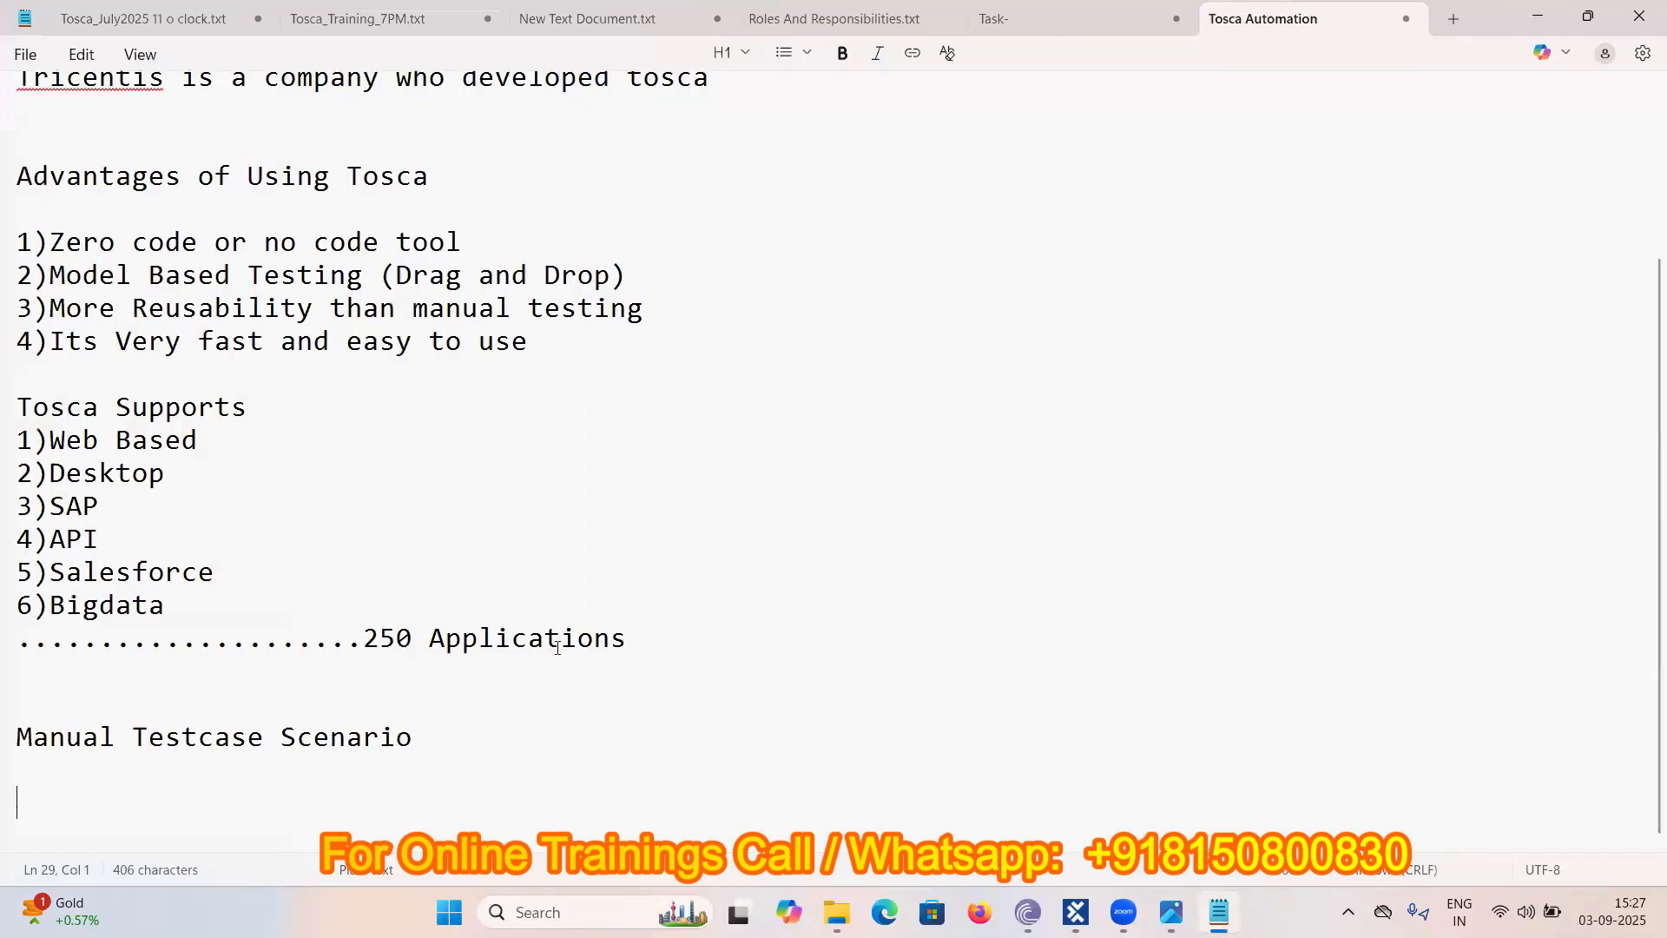
- Write 'Step1: Open the Browser' under the heading and begin 'Step2: Launch The URL (De'
left_click(319, 783)
type("Step1: Open the ")
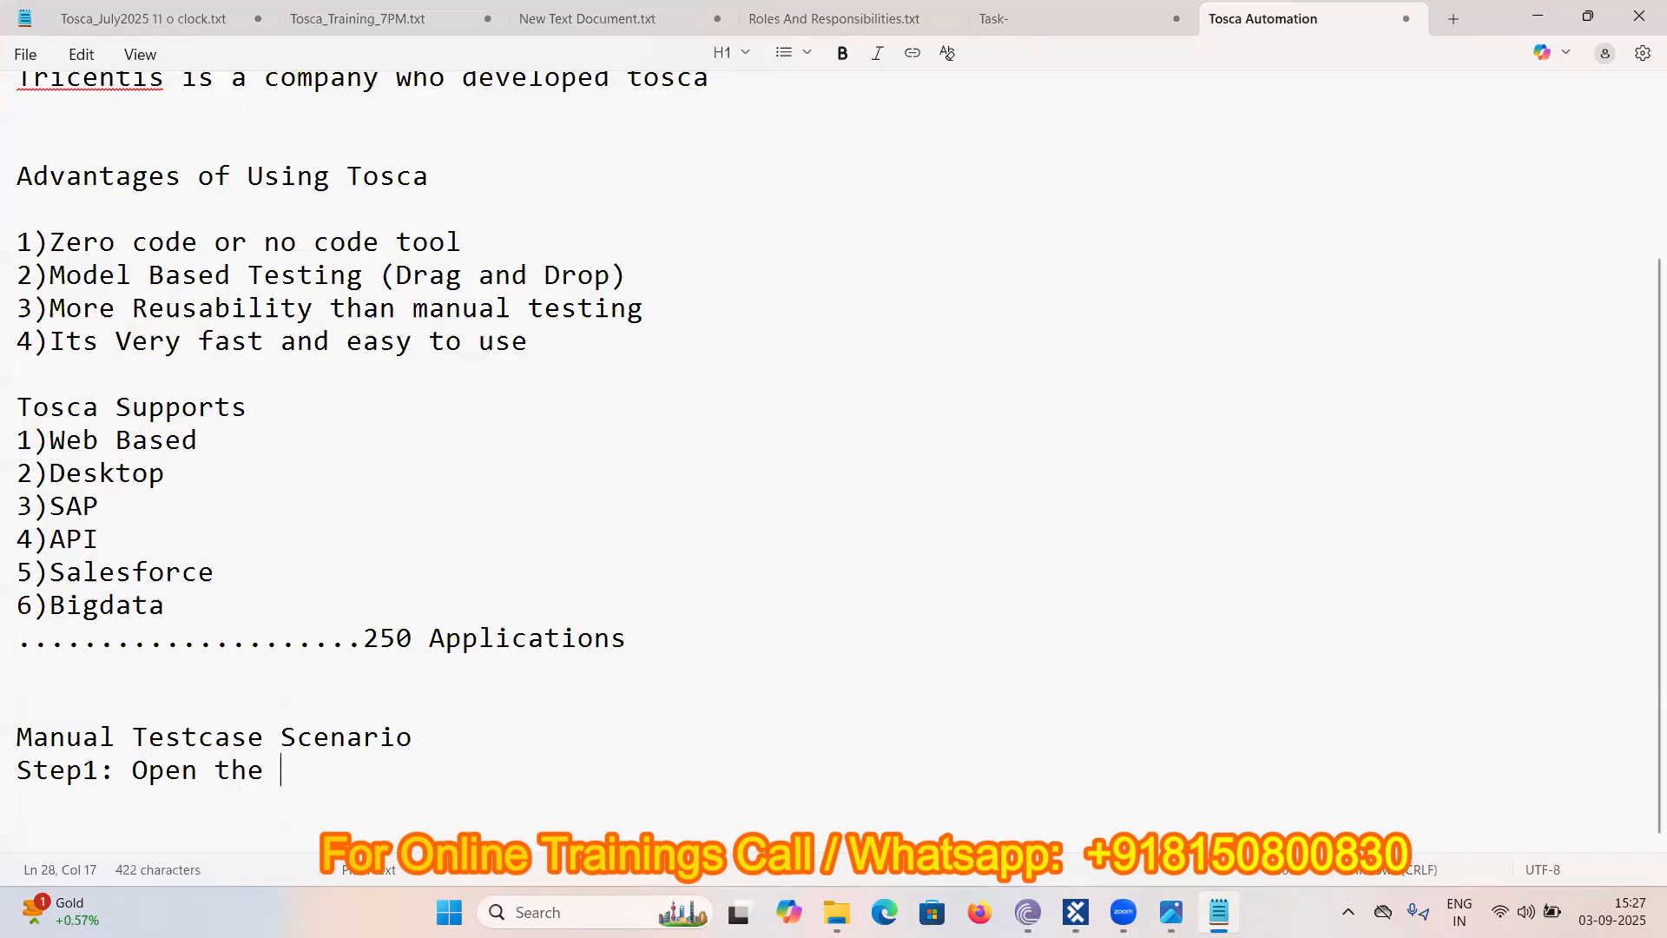
type("U")
key("BackSpace")
type("Browser")
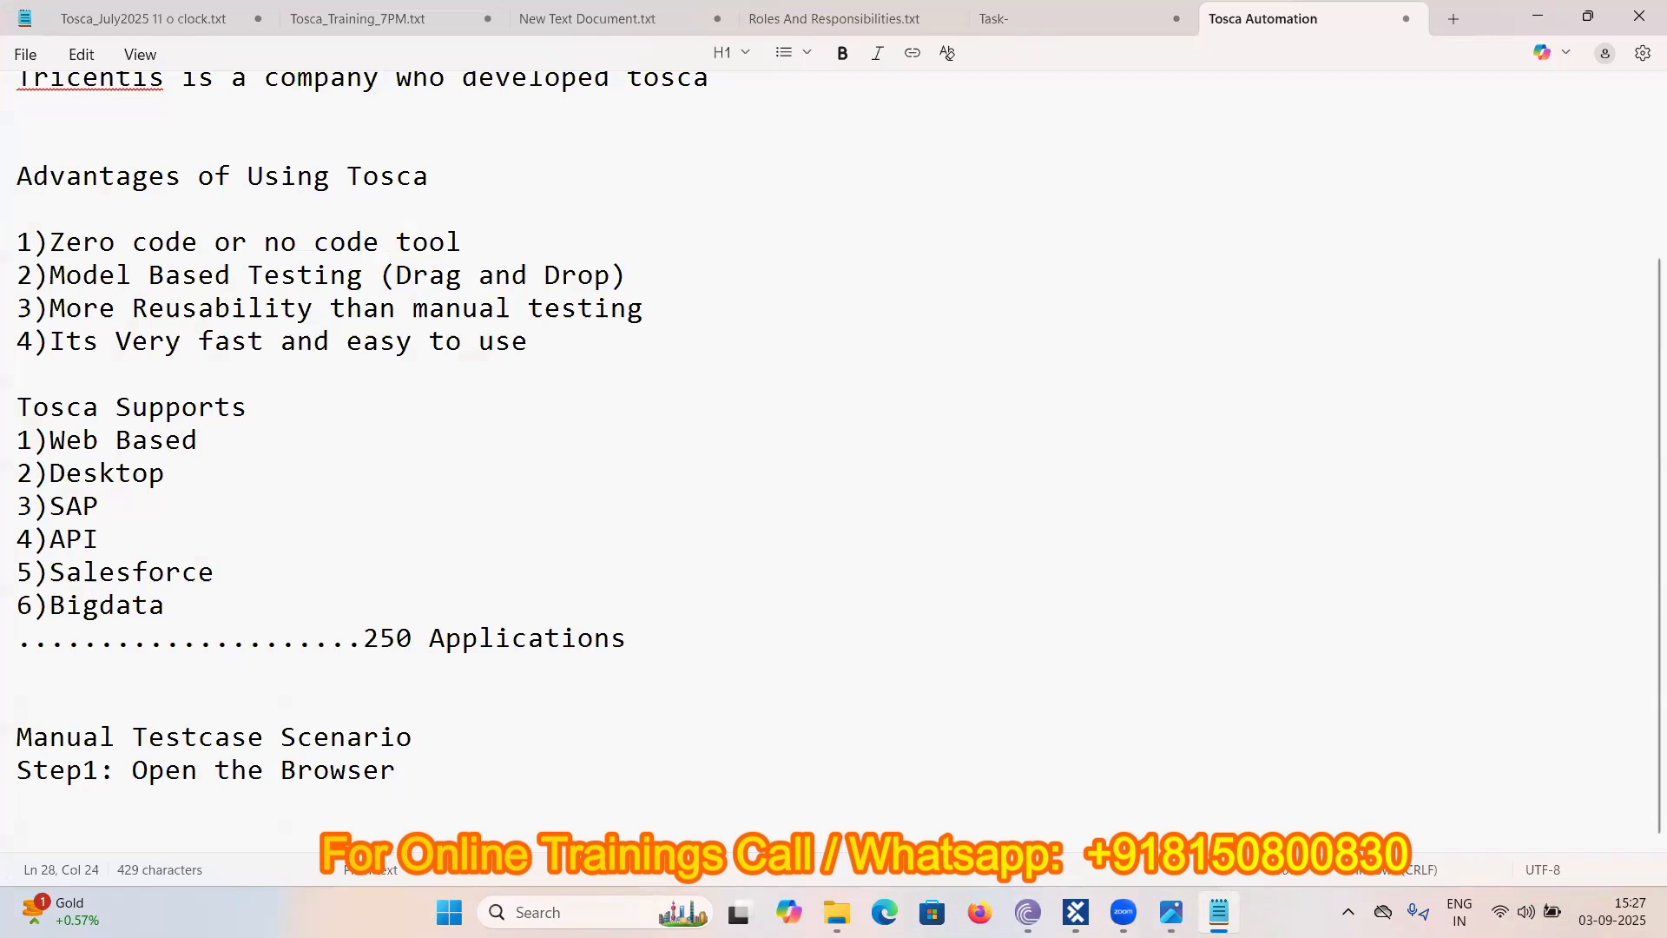
key("Return")
type("Step2:")
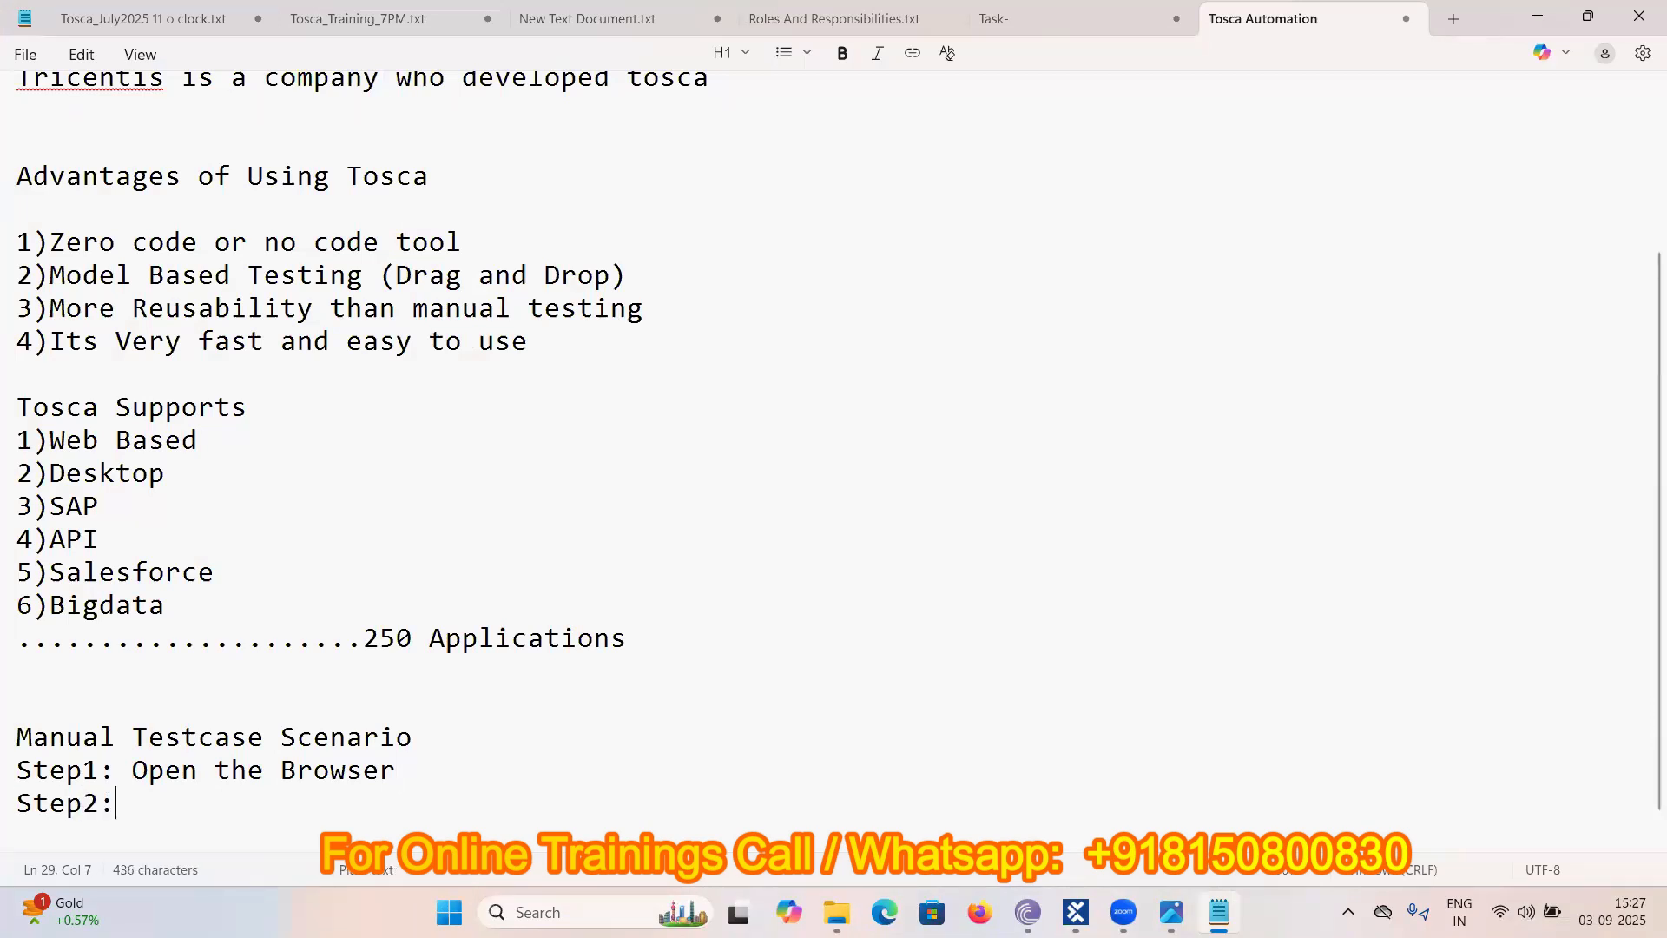
type(" Launch")
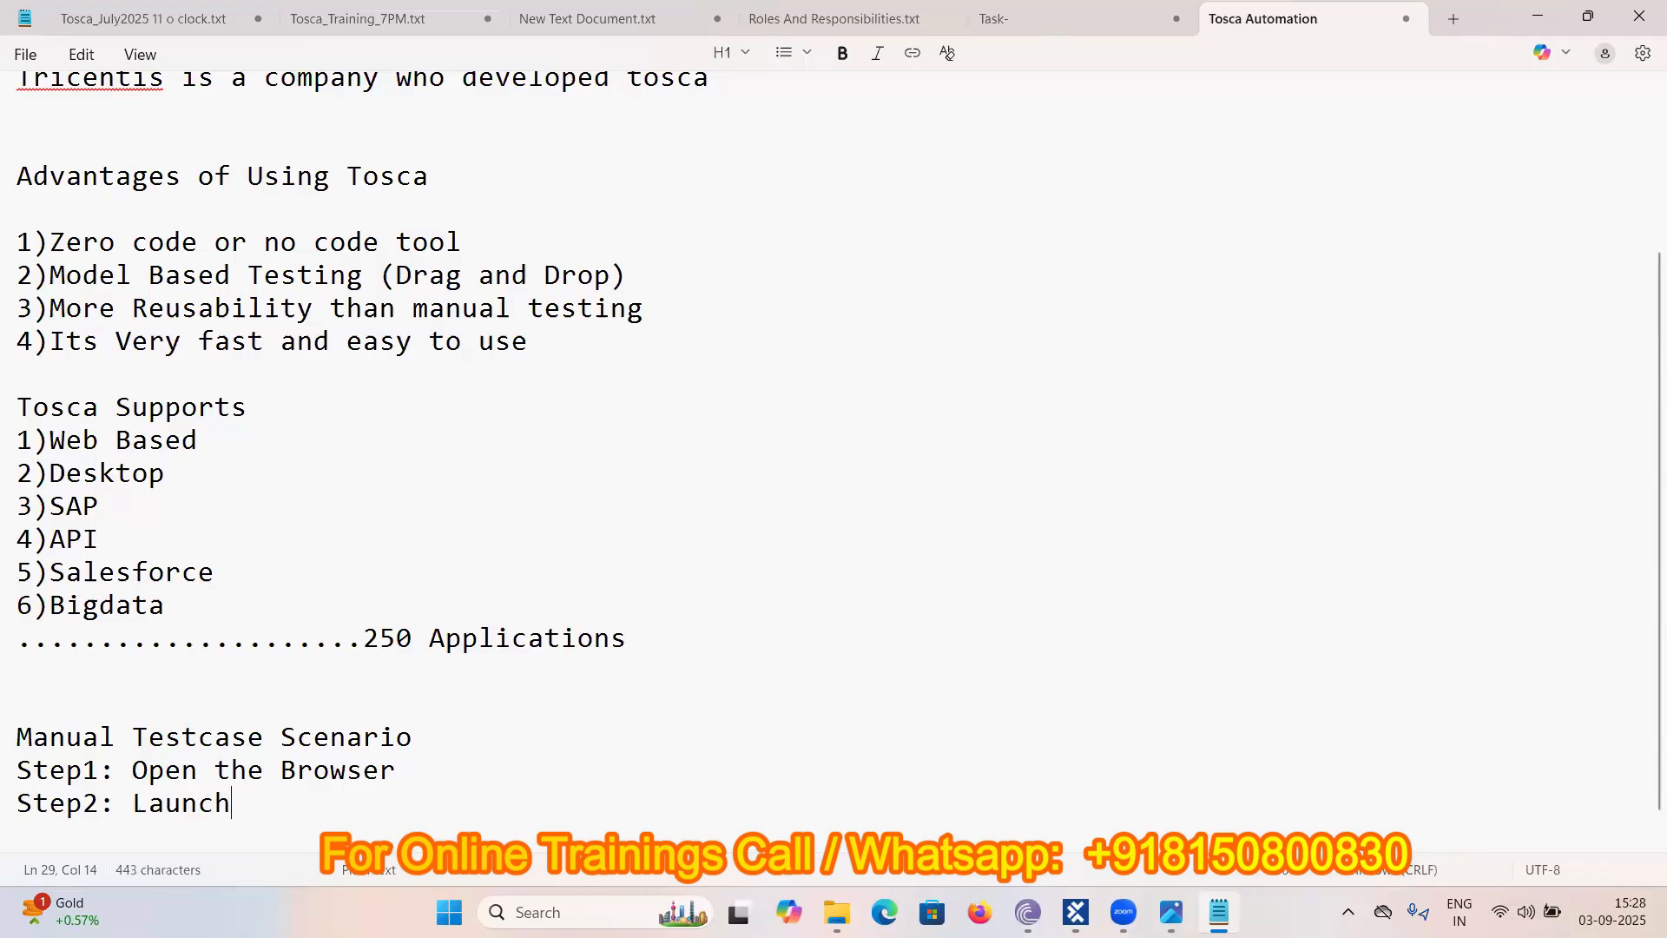
type(" The U")
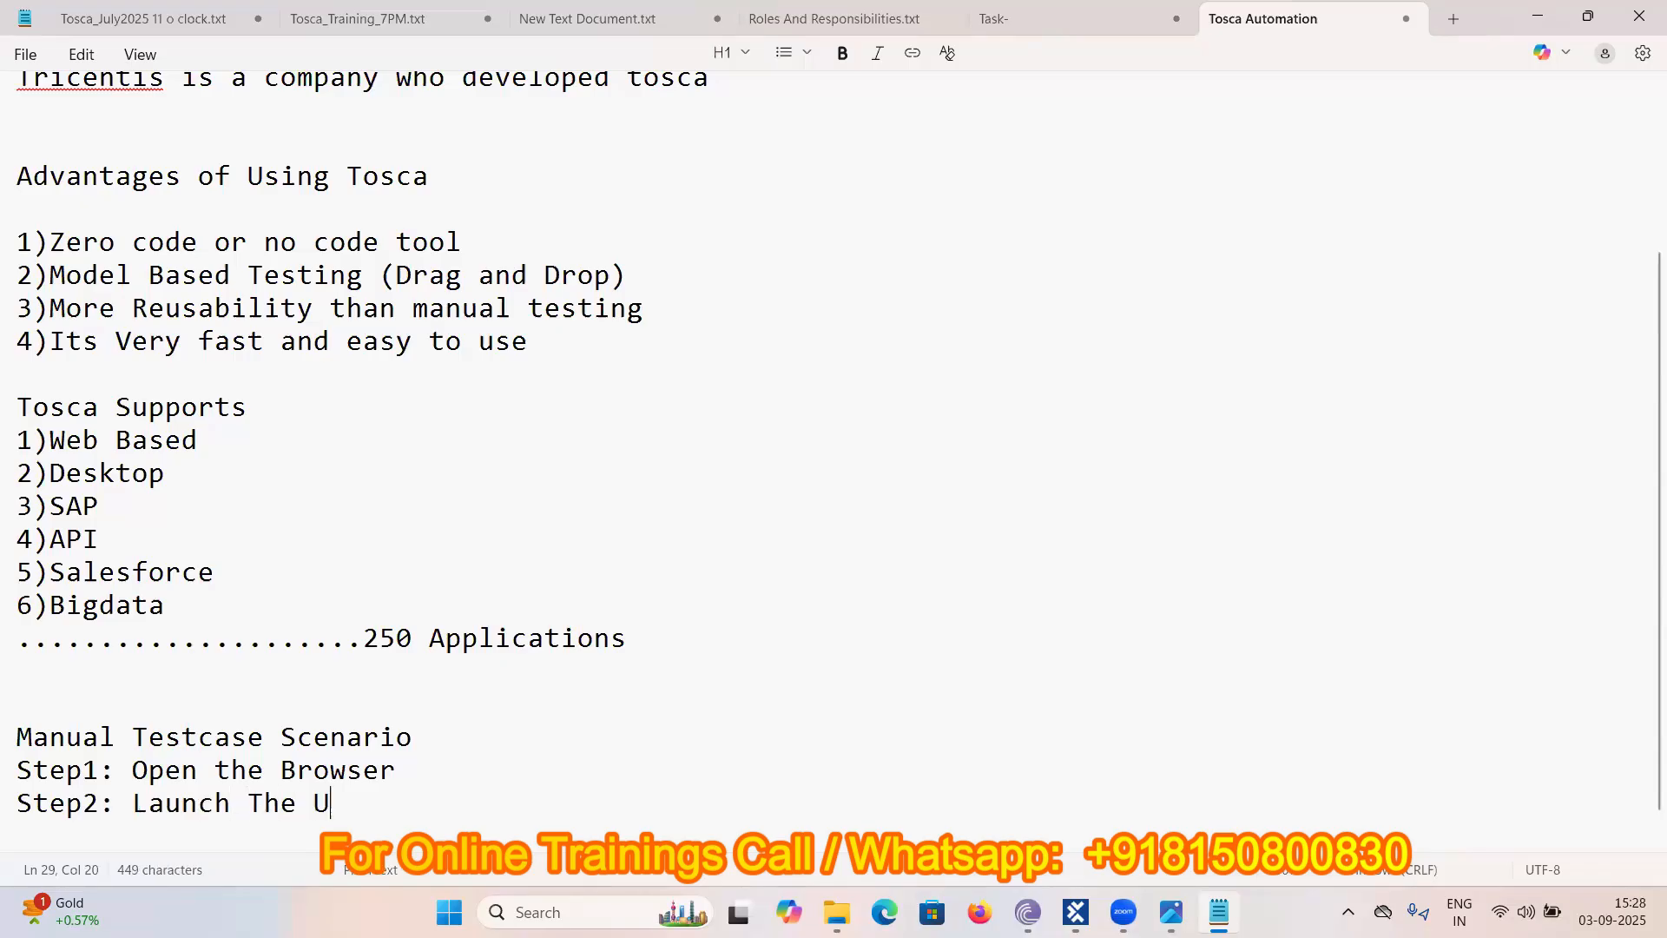
type("RL (De")
- Load the Demo Web Shop in a fresh Chrome window, copy its URL, and select Step2's unfinished text
left_click(1534, 16)
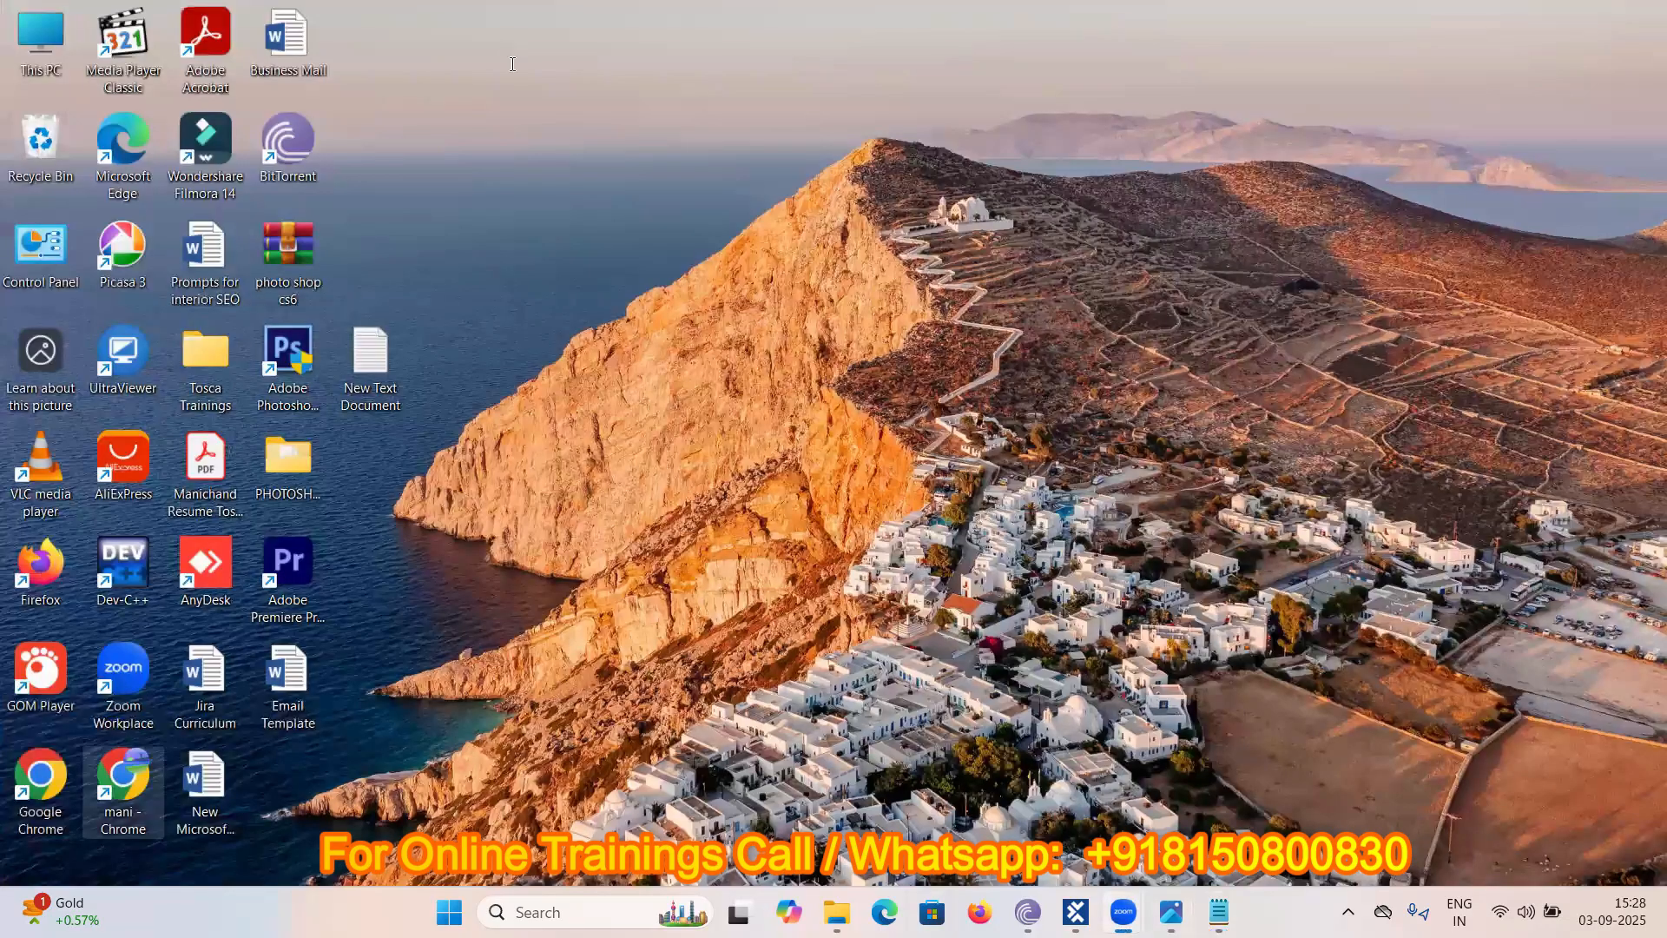
left_click(512, 64)
type("demowebshop.tricentis.com")
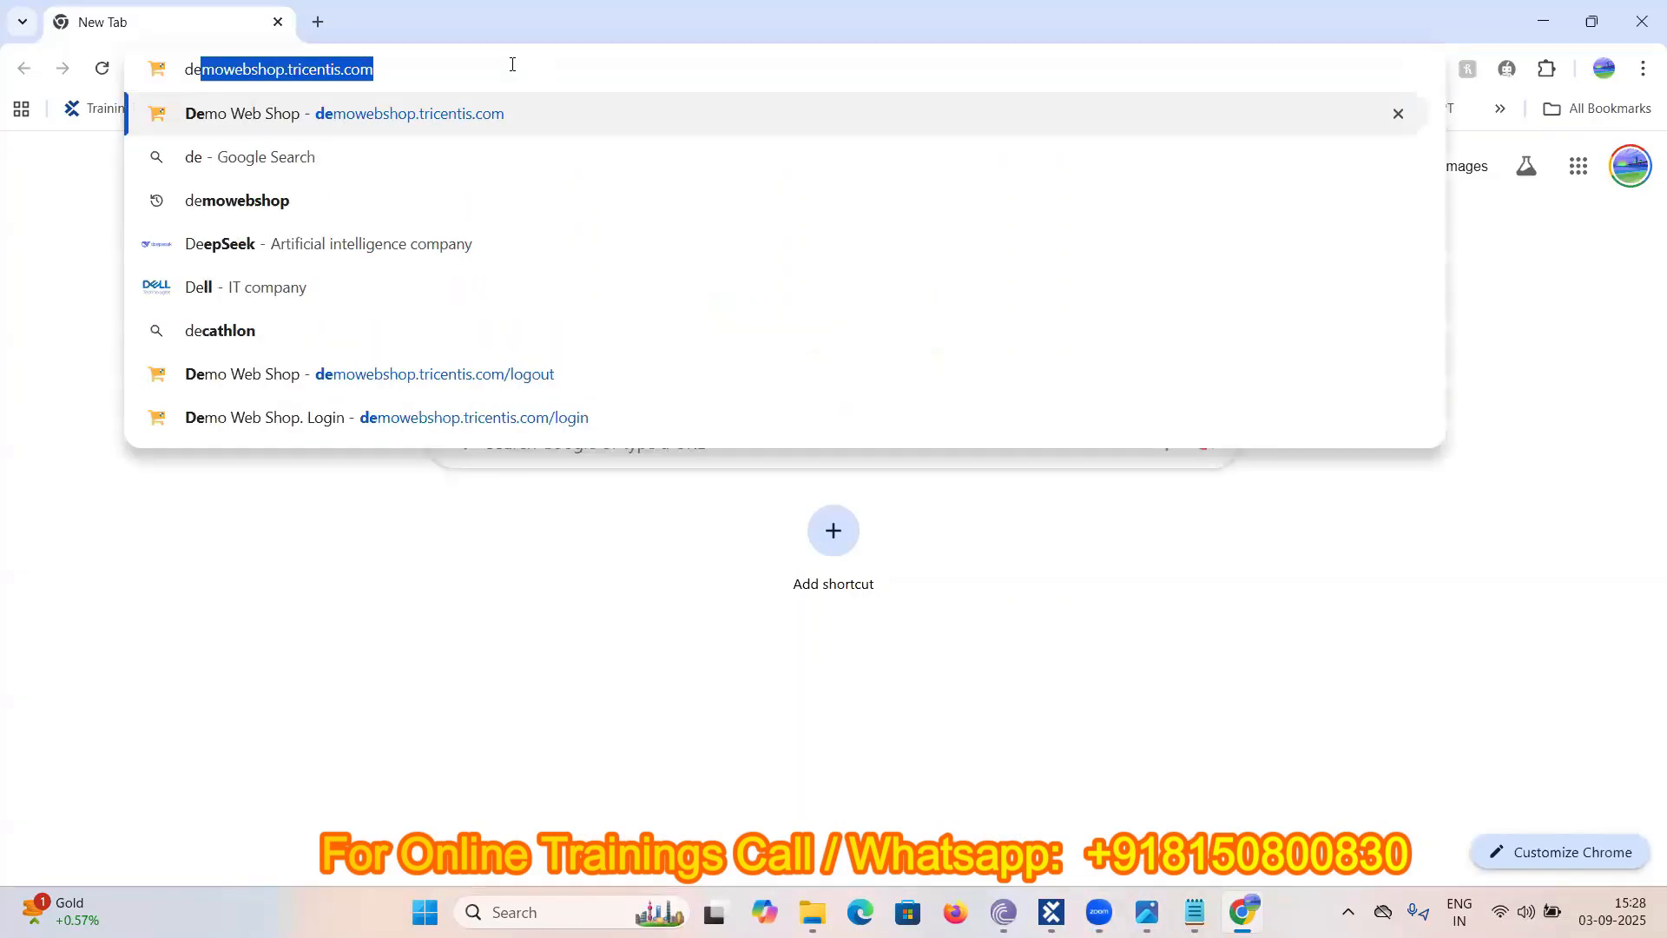
key("Return")
left_click(446, 70)
key("ctrl+c")
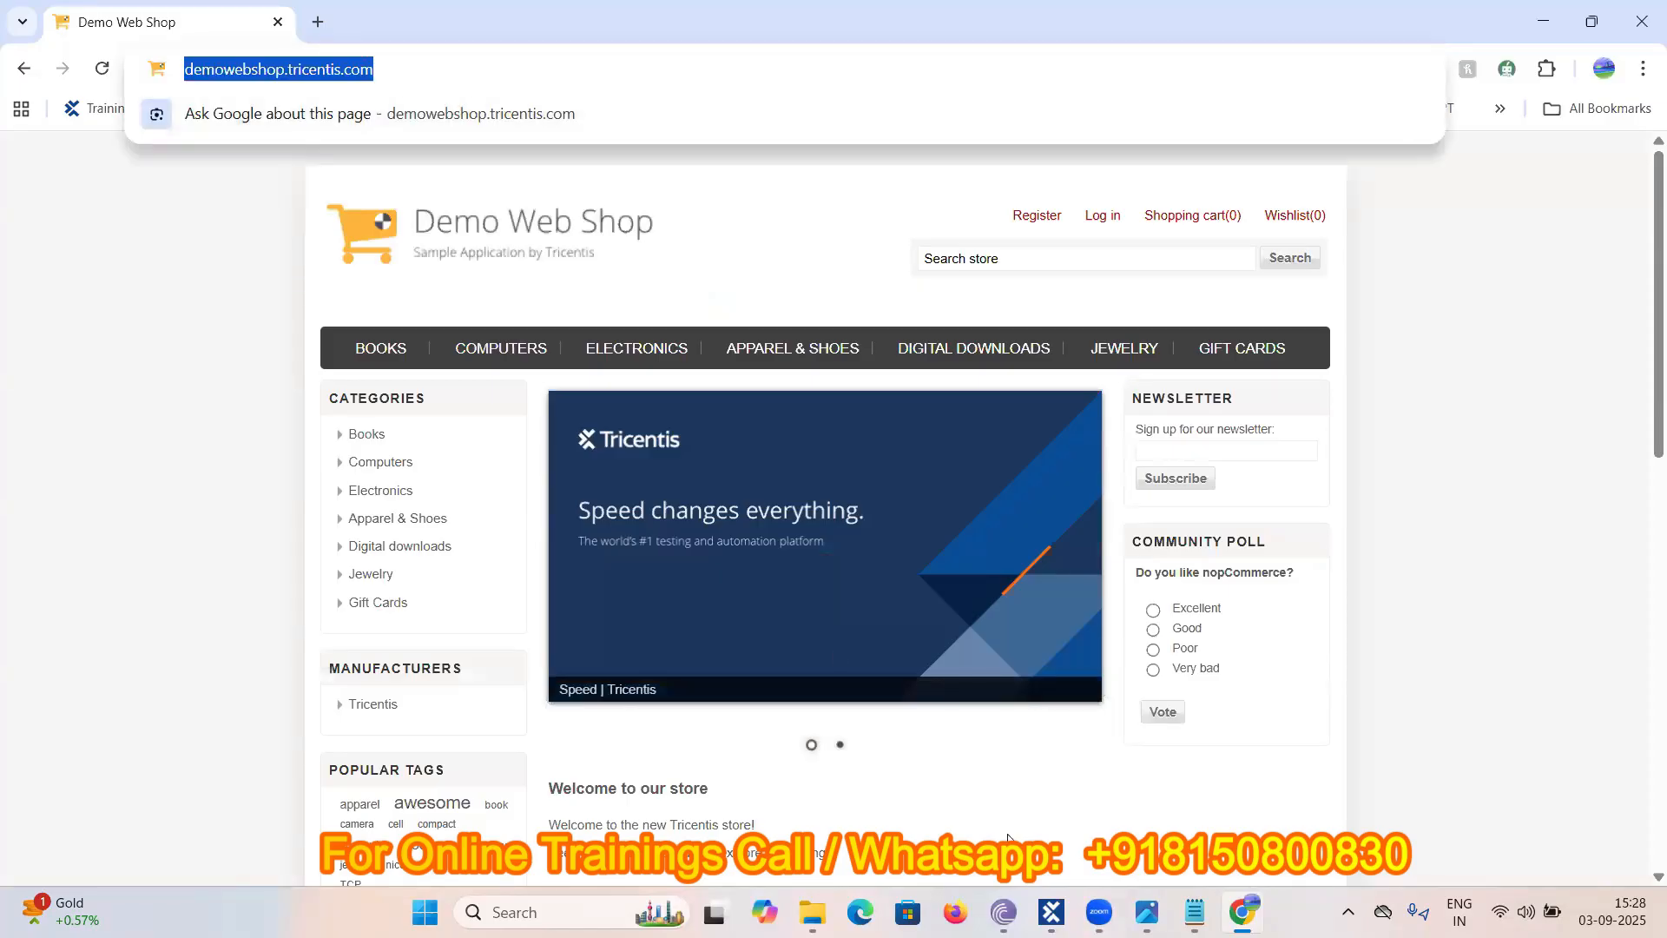
left_click(1194, 912)
left_click_drag(429, 803, 400, 803)
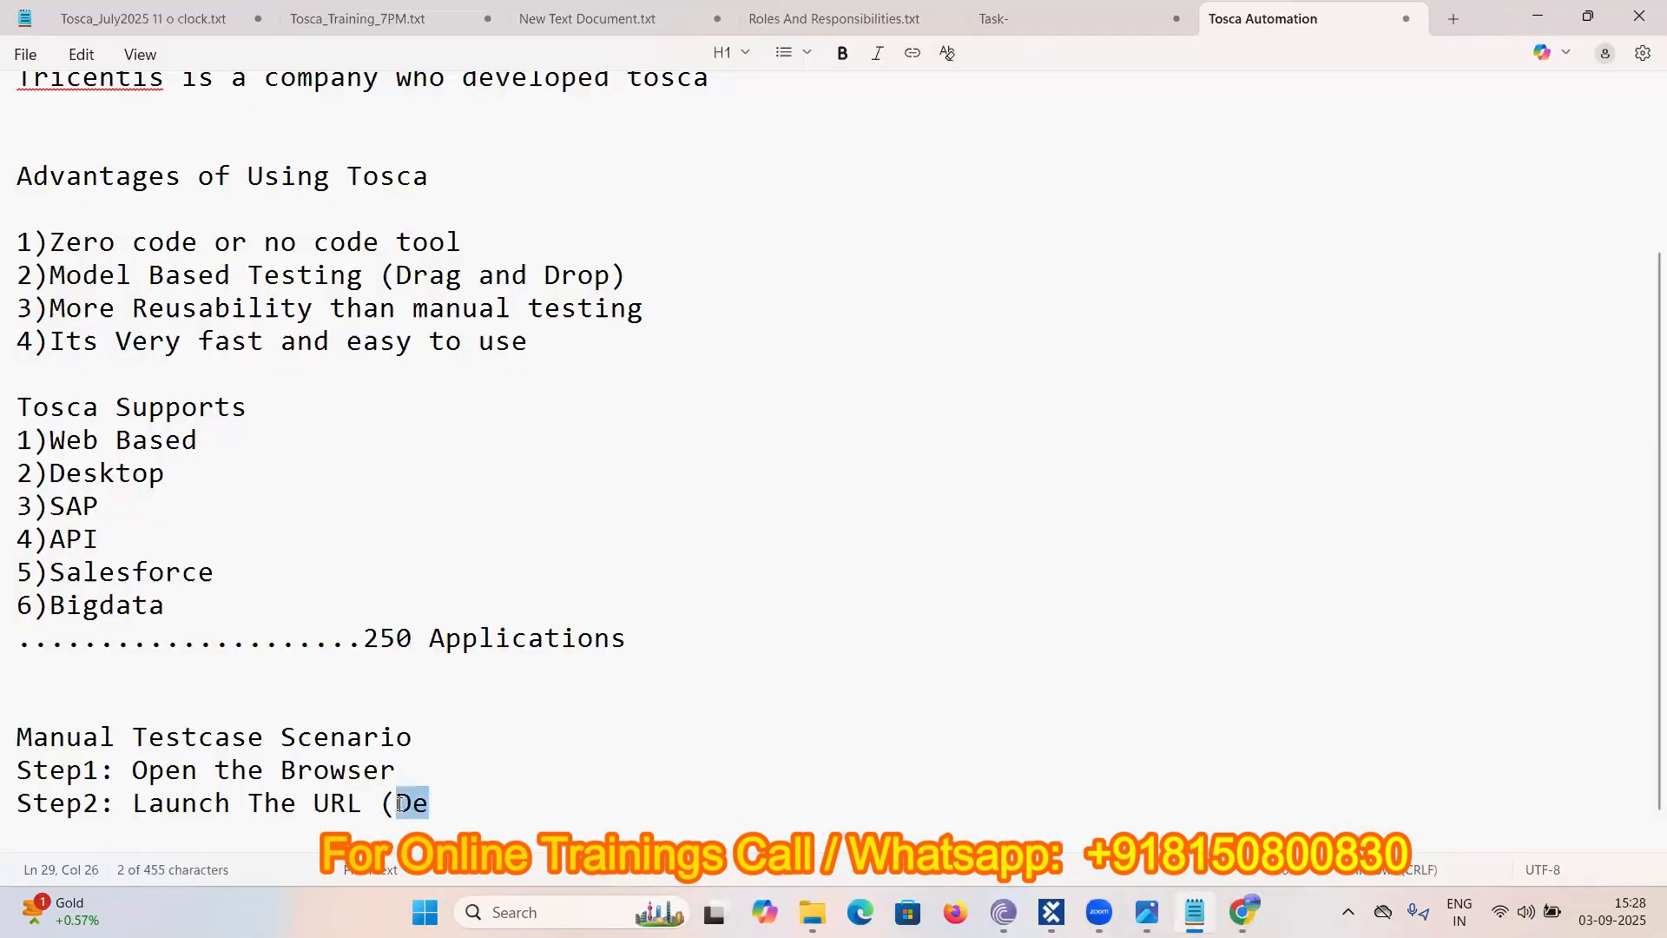
- Paste the shop URL to finish Step2 and add 'Step3: Click on the Login'
key("ctrl+v")
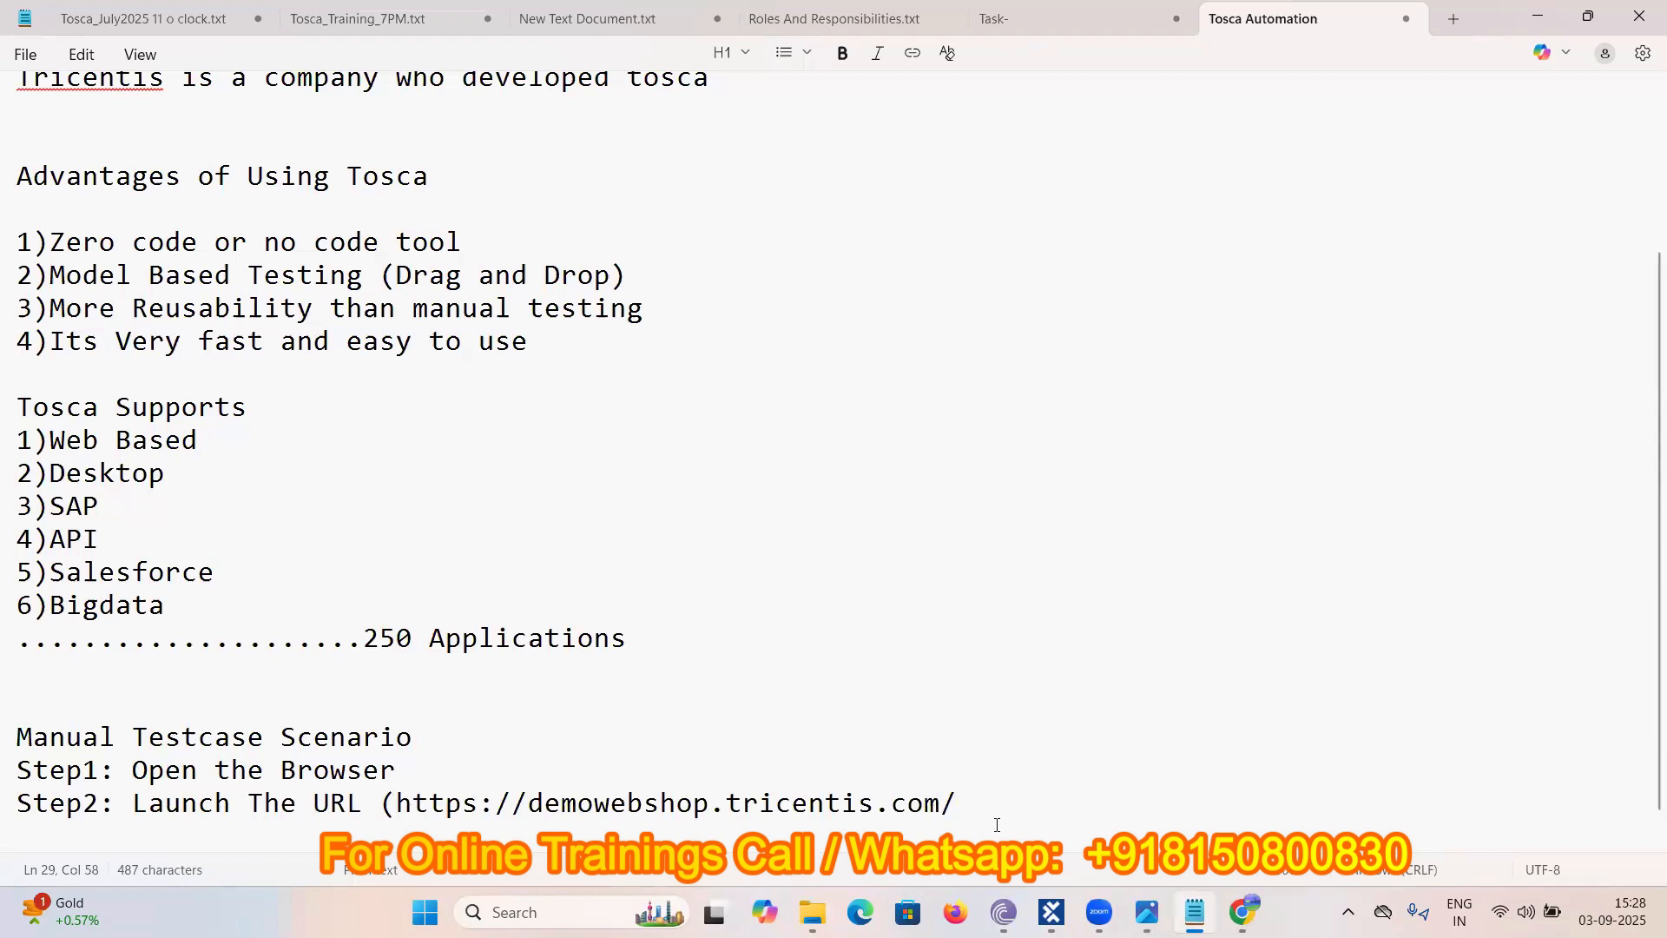
type(")")
key("Return")
scroll(122, 752, "down", 1)
type("S")
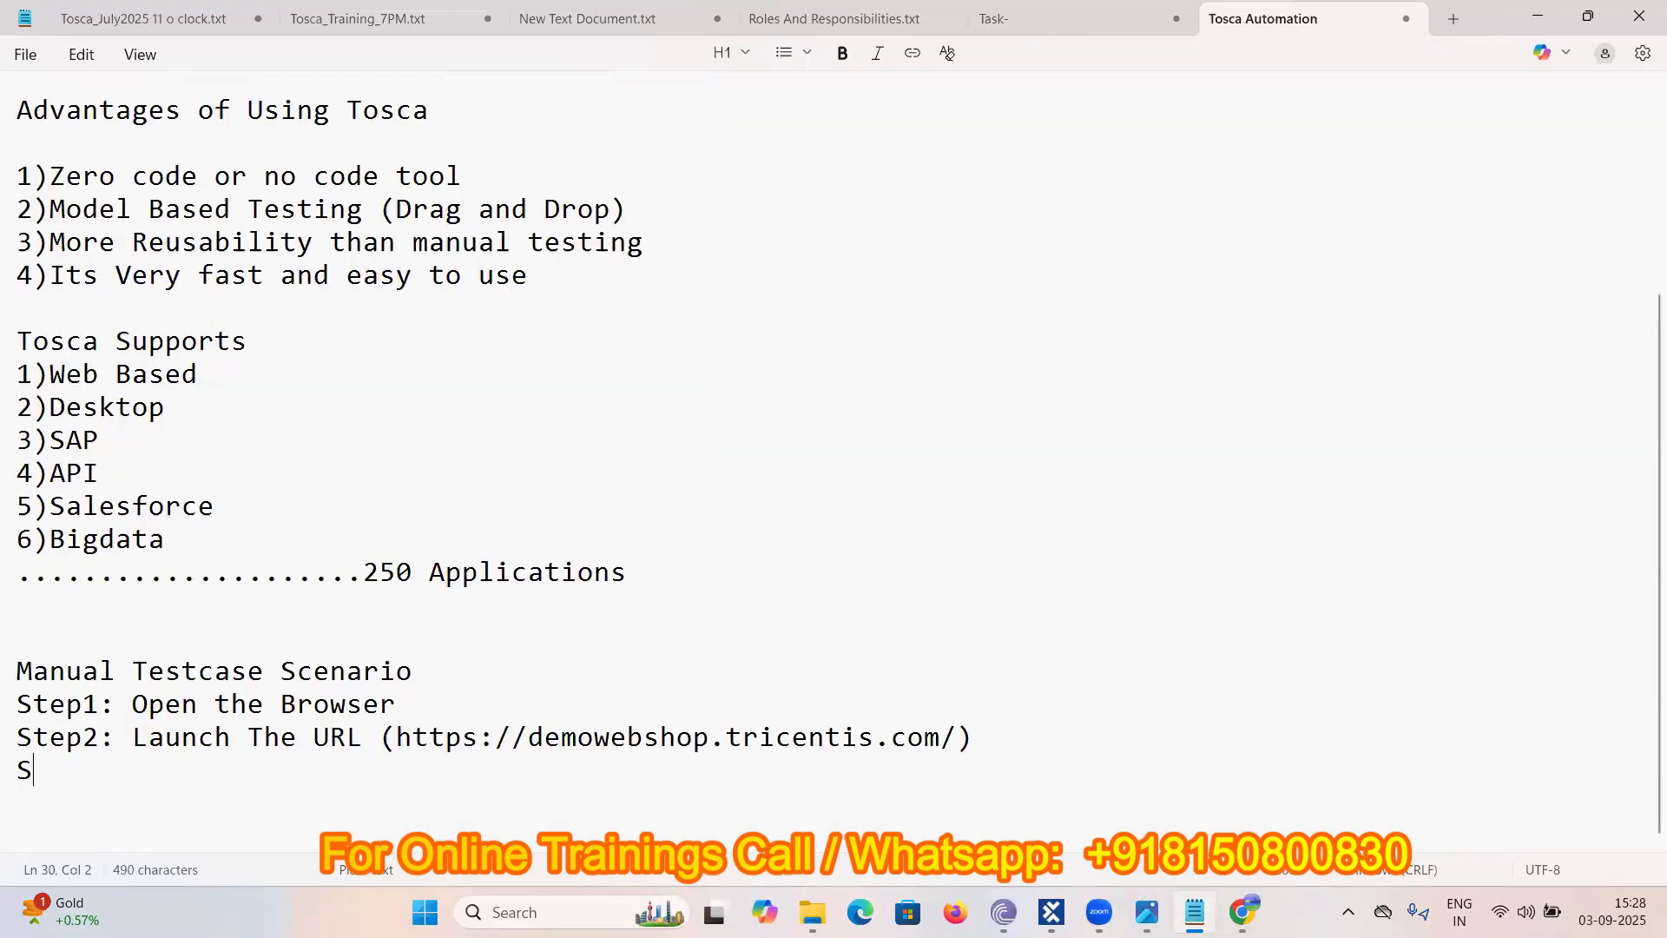
type("rep3: CLick o")
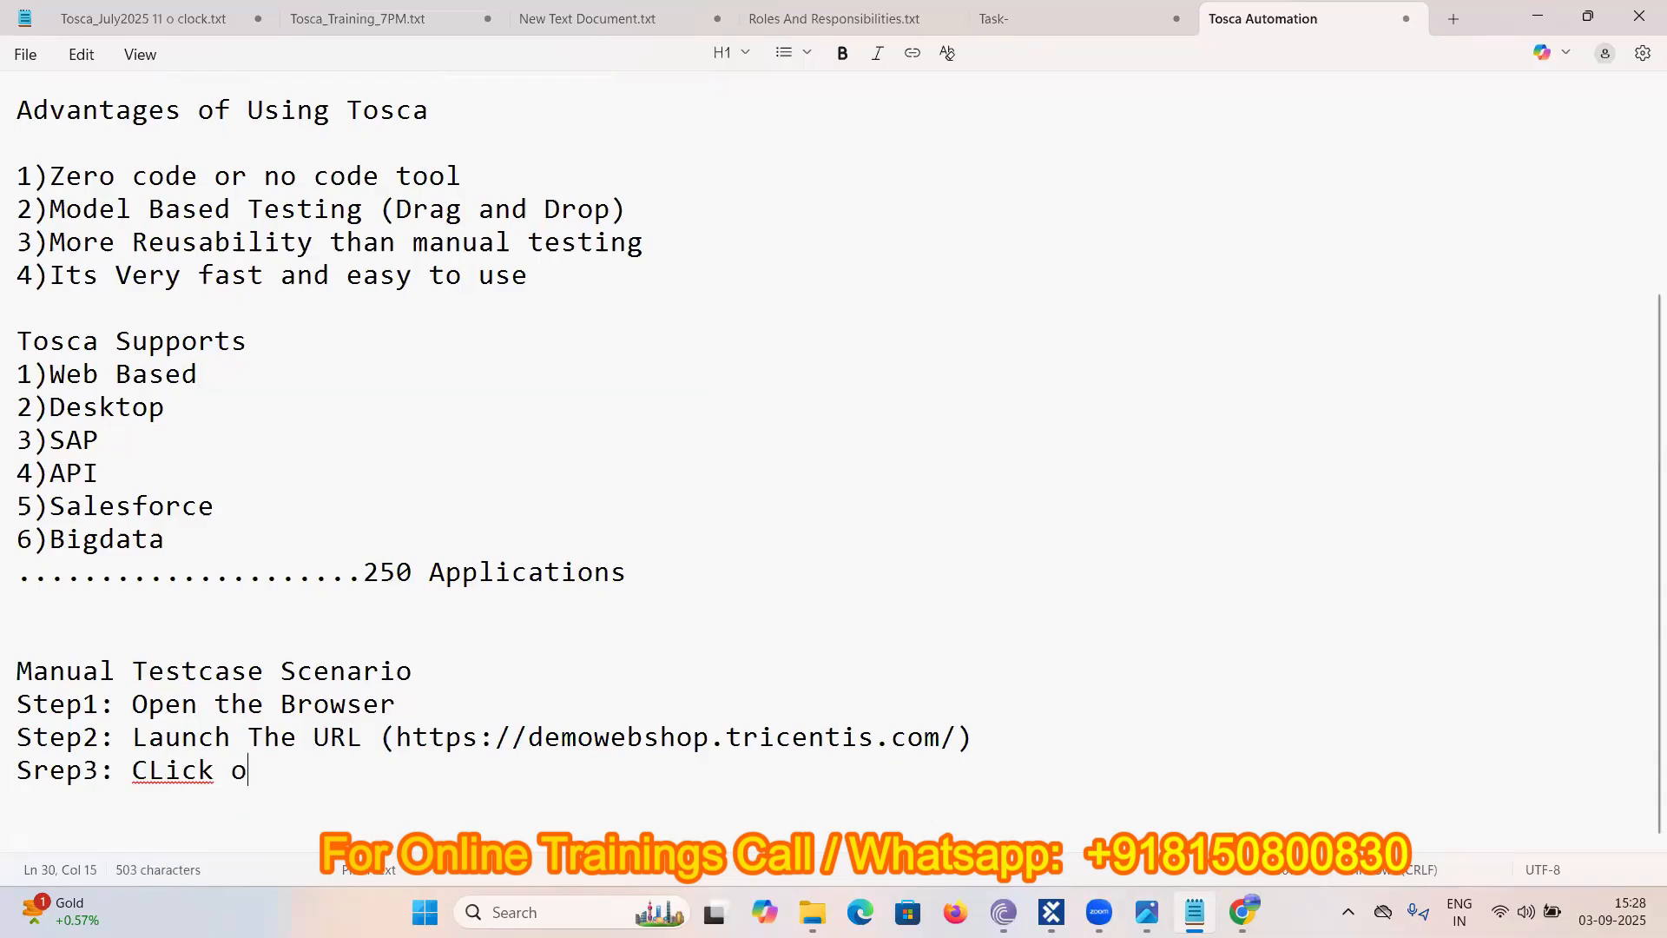
type("n the Lof")
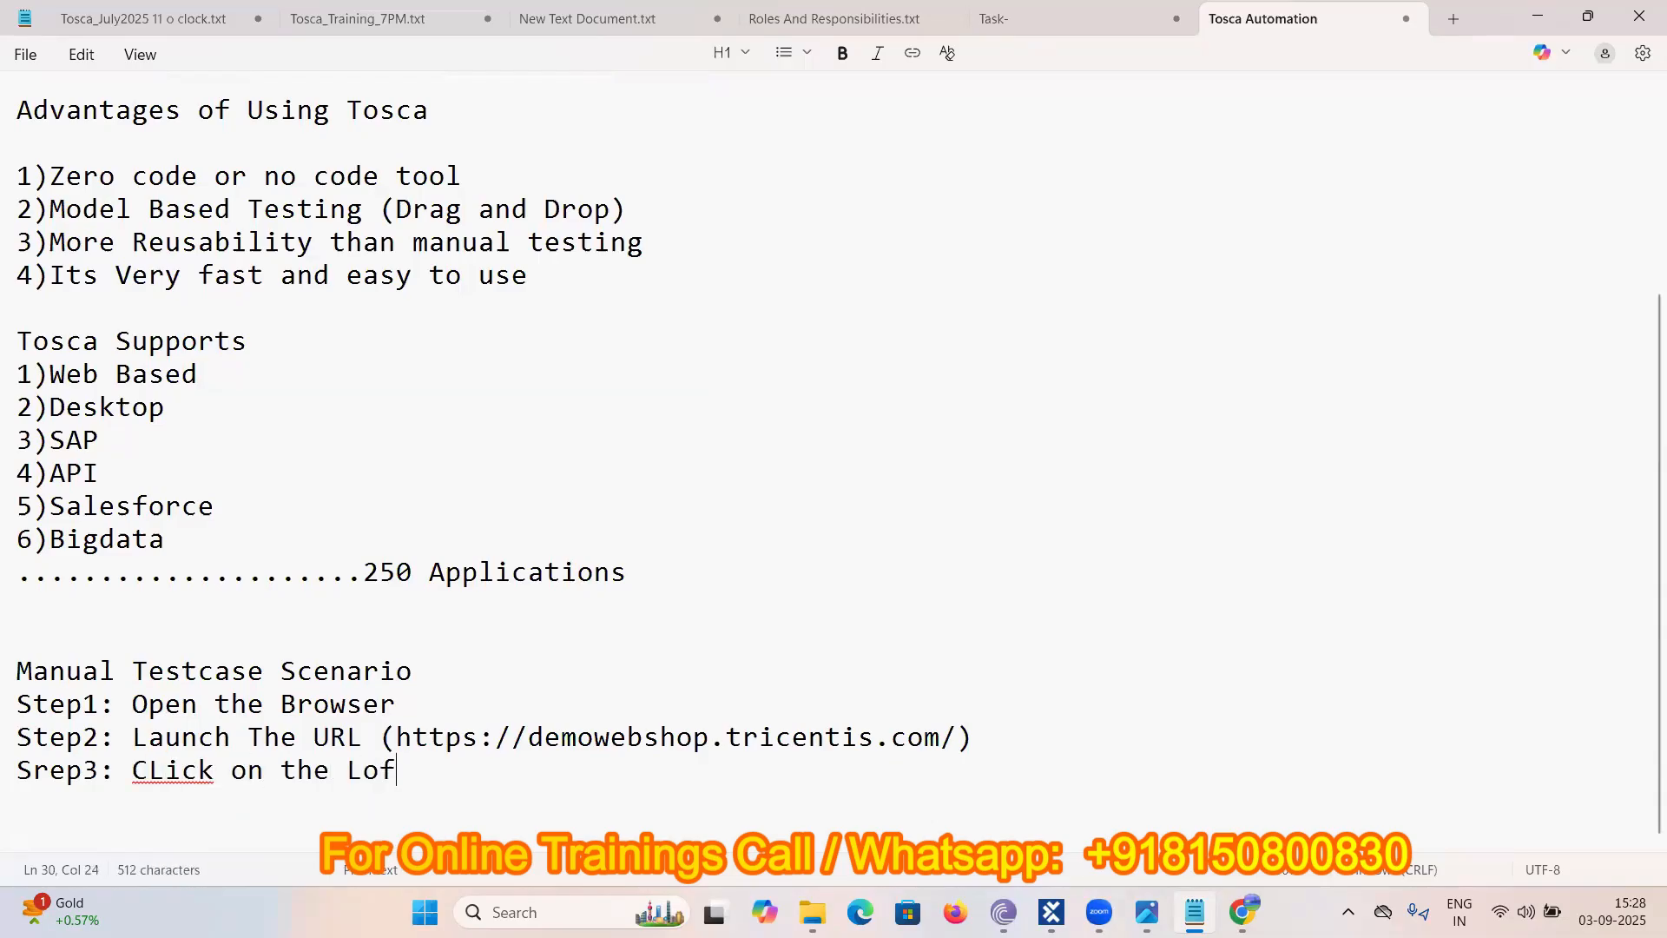
key("BackSpace")
type("gin")
key("Return")
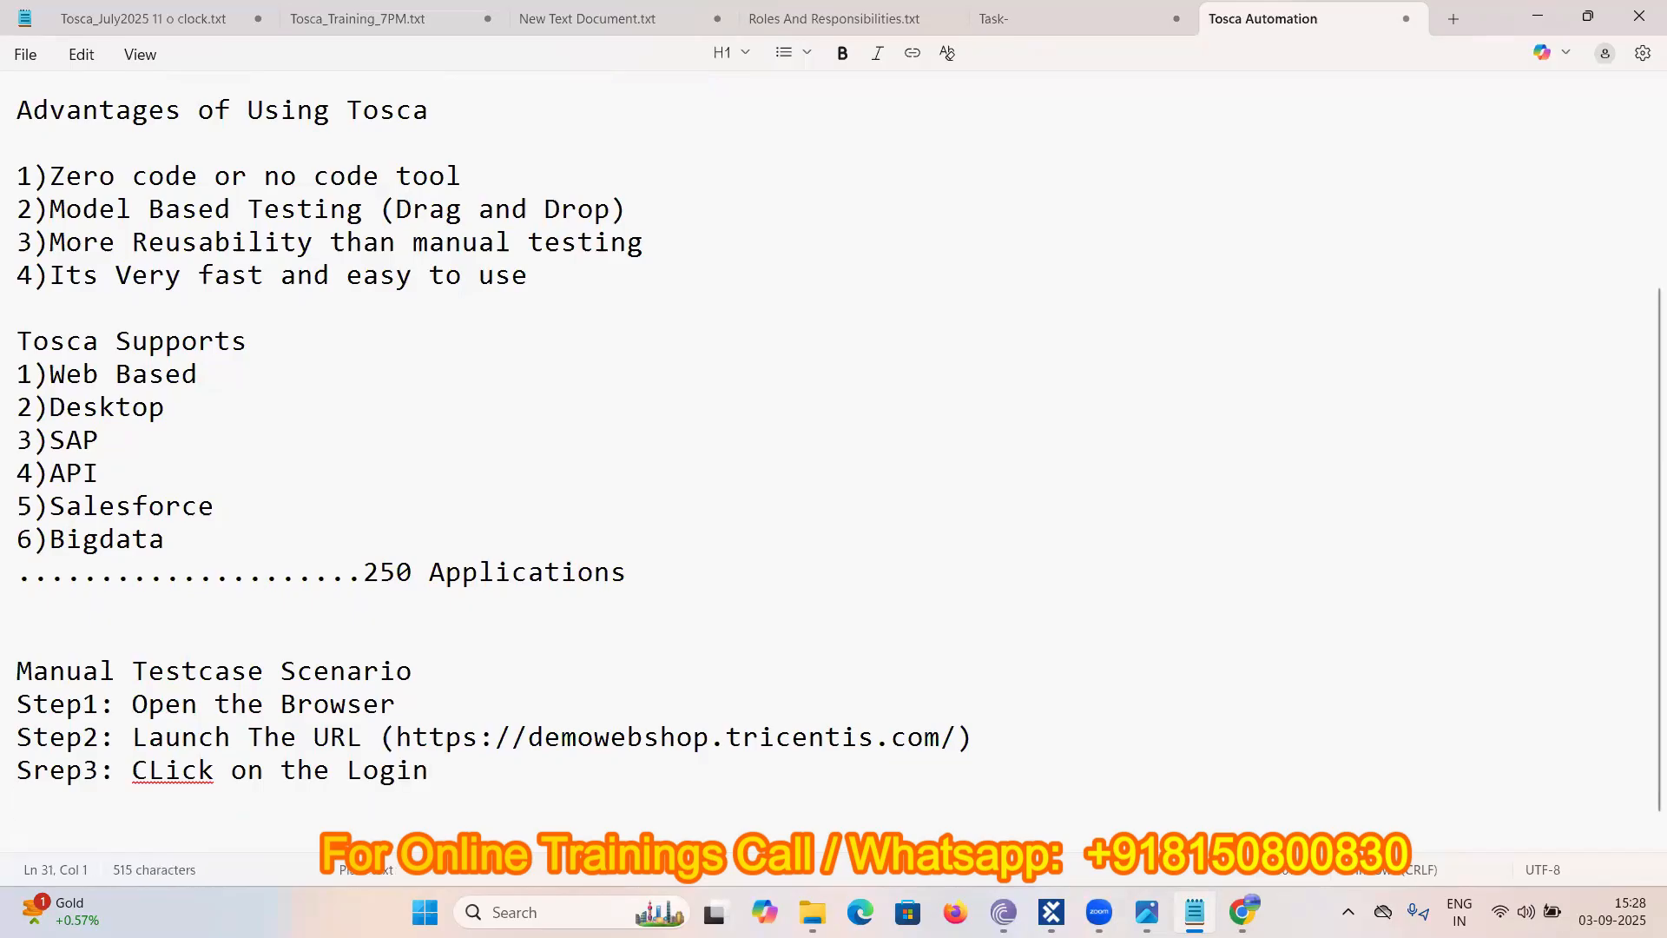
left_click(49, 767)
key("BackSpace")
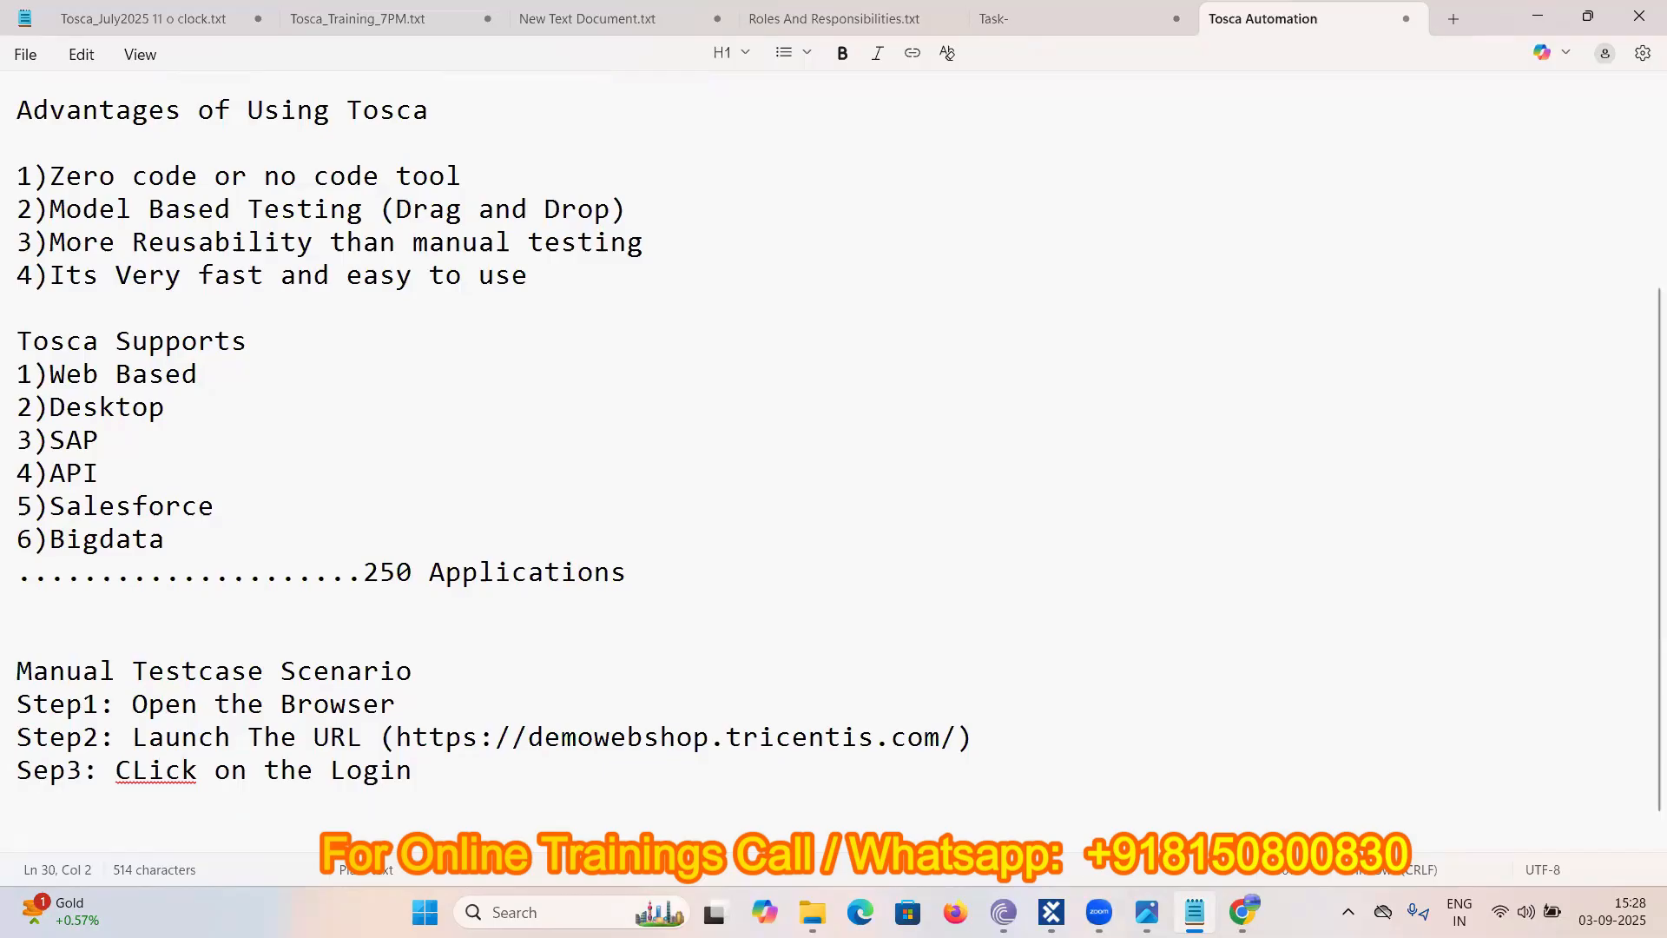
type("t")
left_click(43, 785)
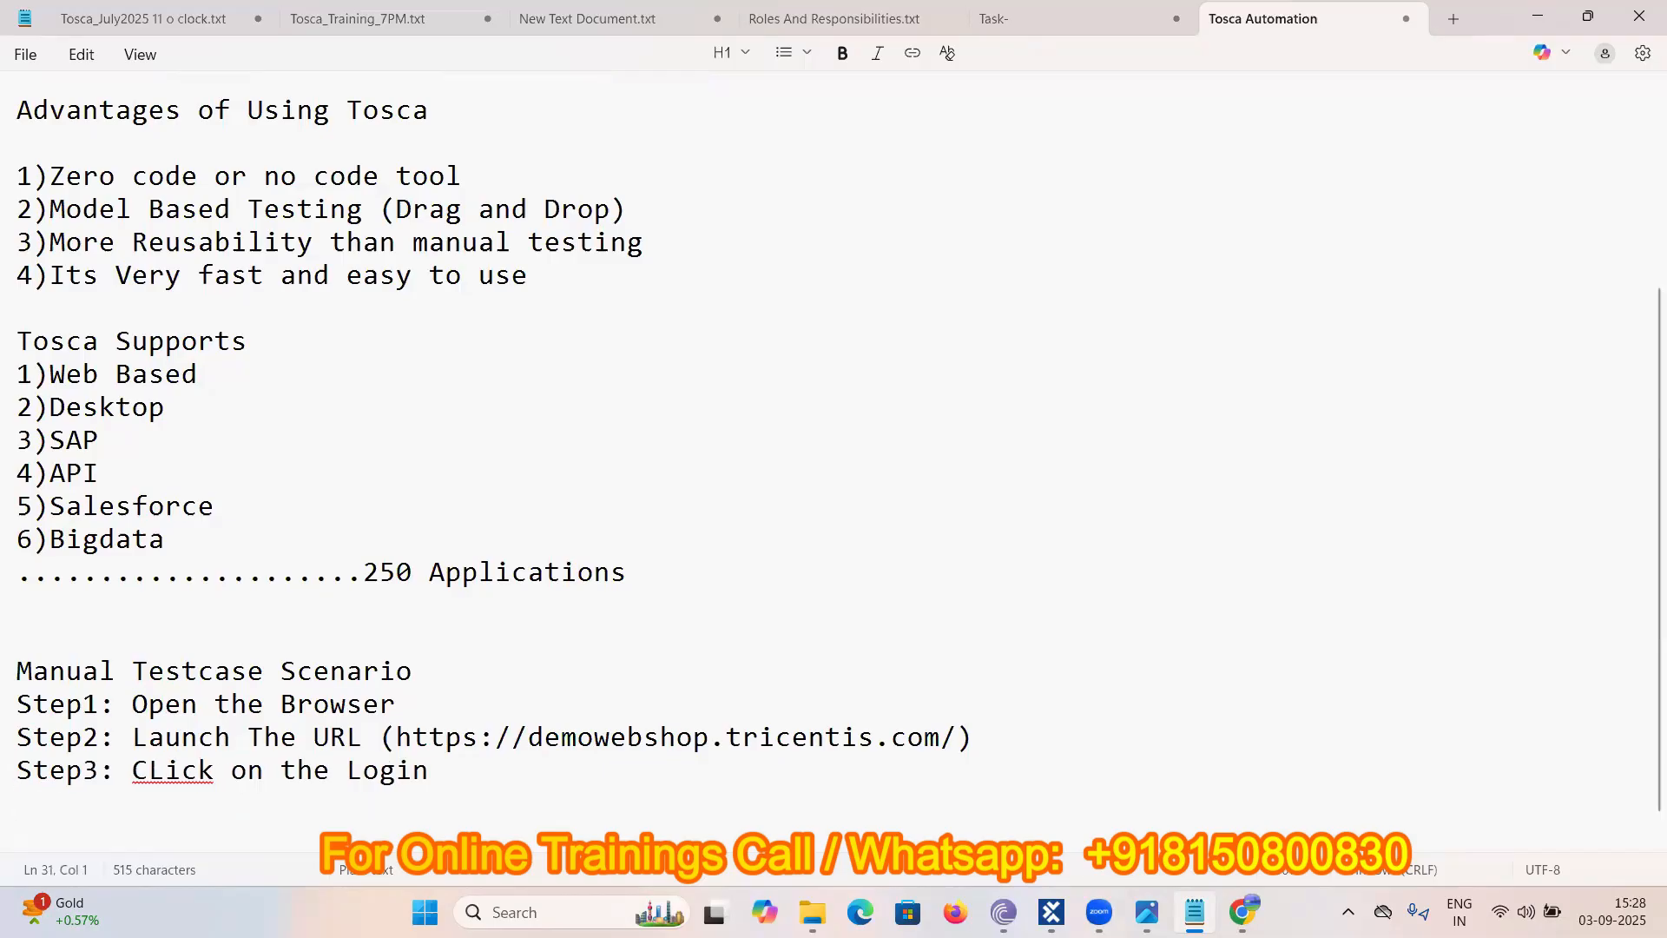
- Add 'Step4: Enter Username, Password and Click on Login button'
type("Step4: Enter ")
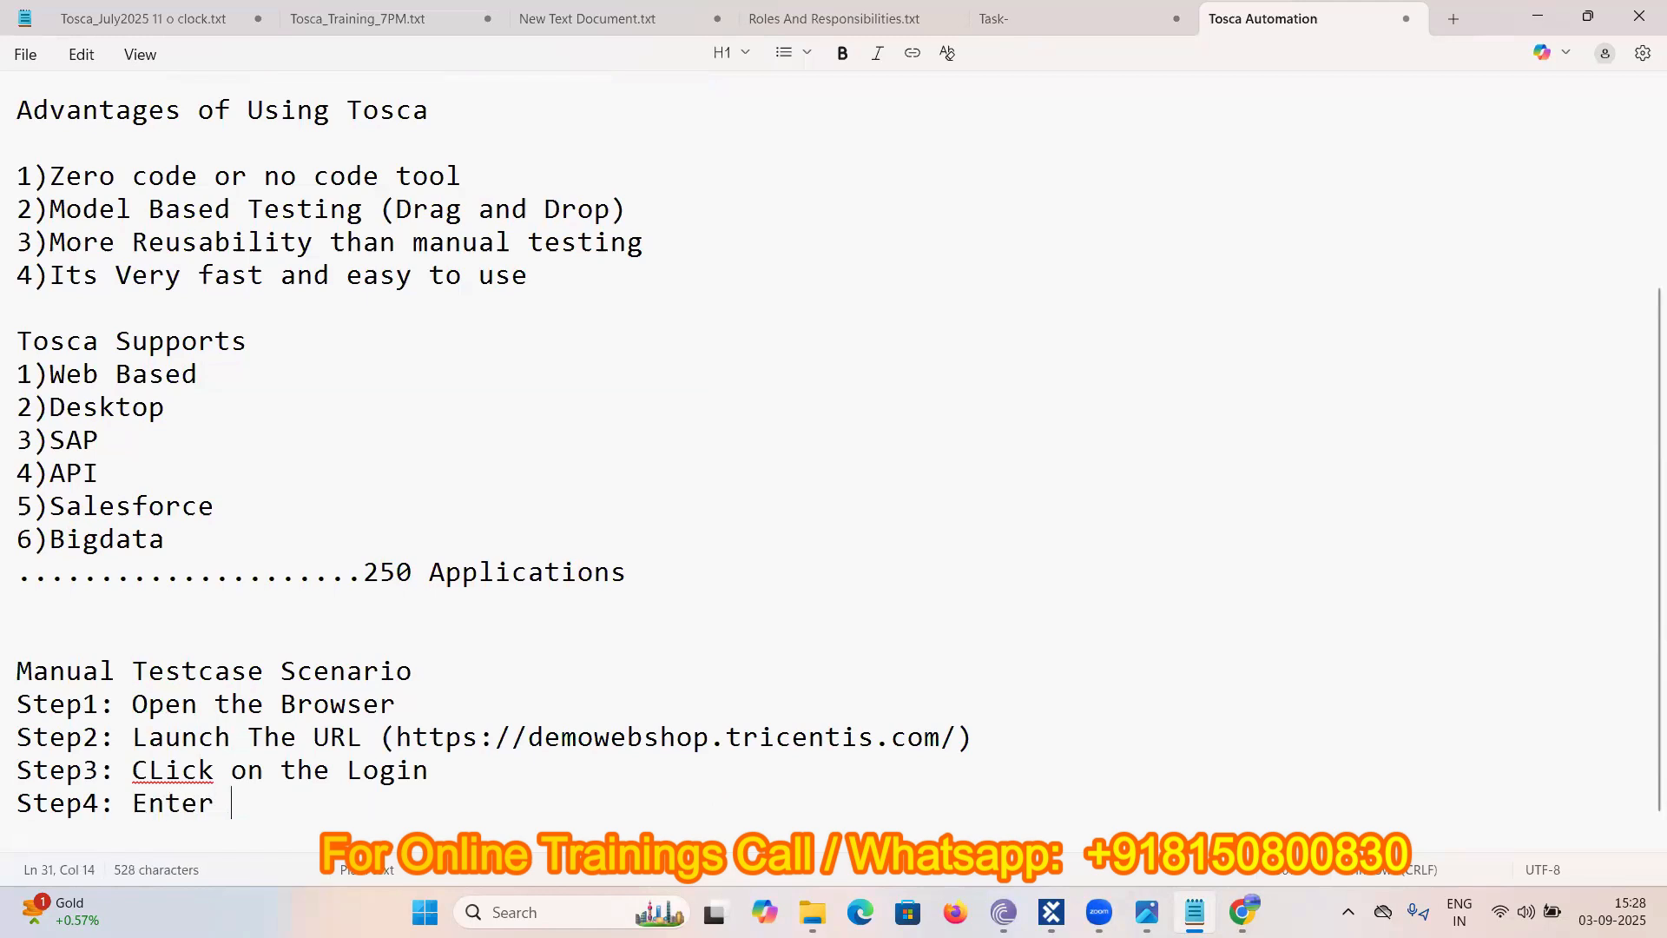
type("Username")
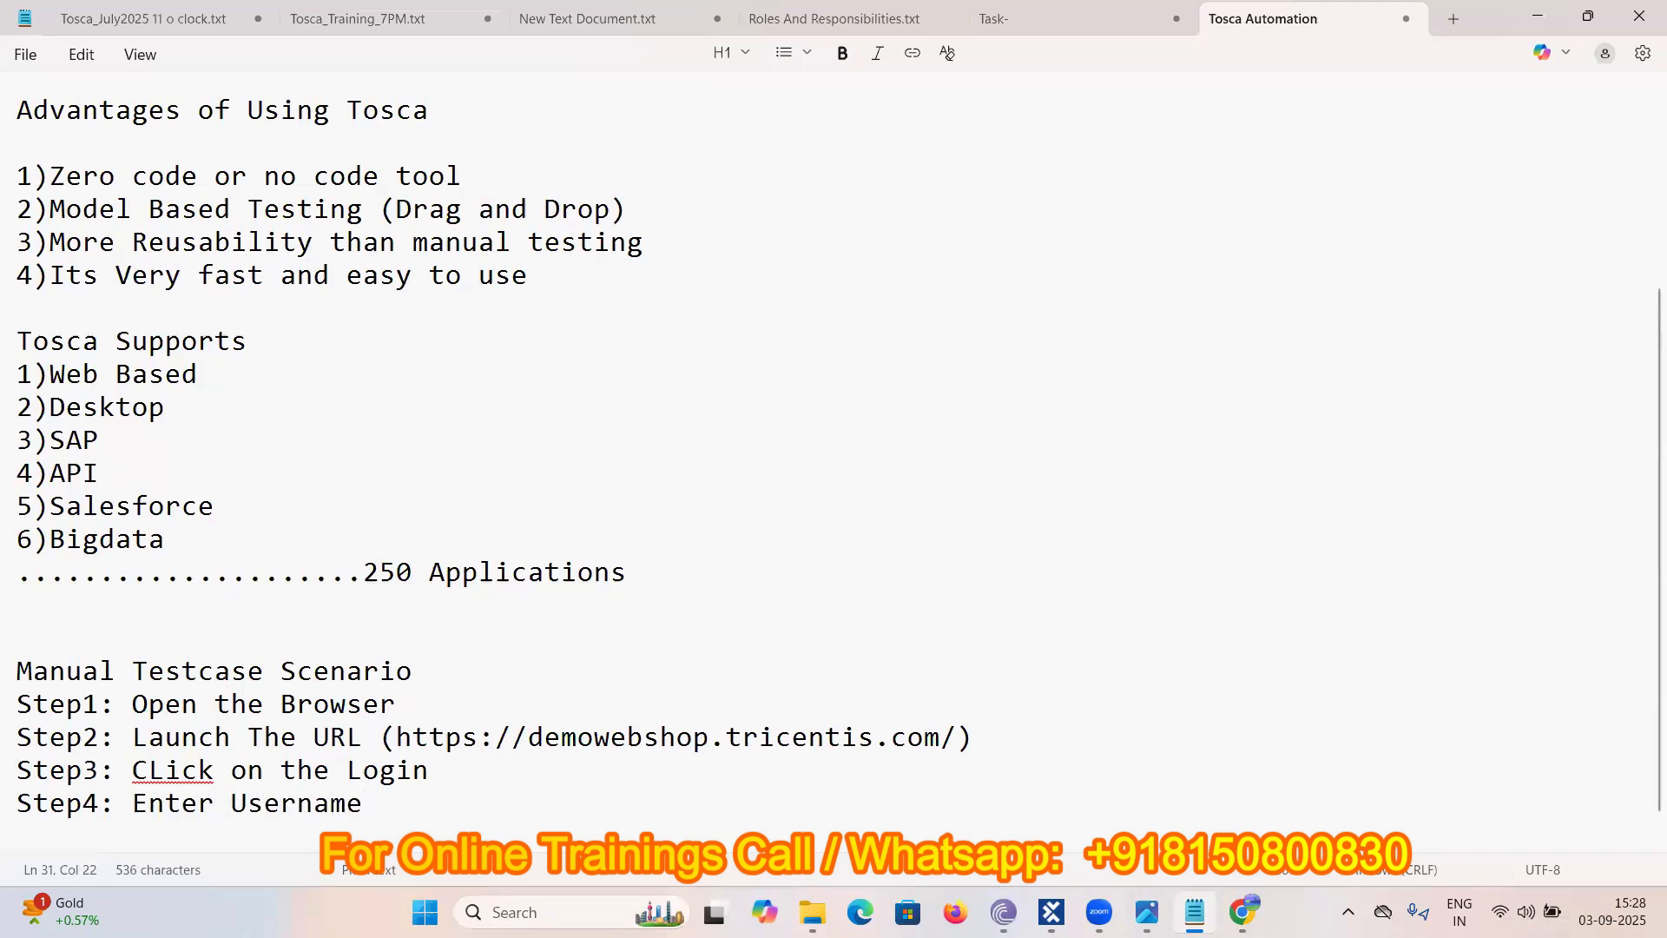
type(", Password and ")
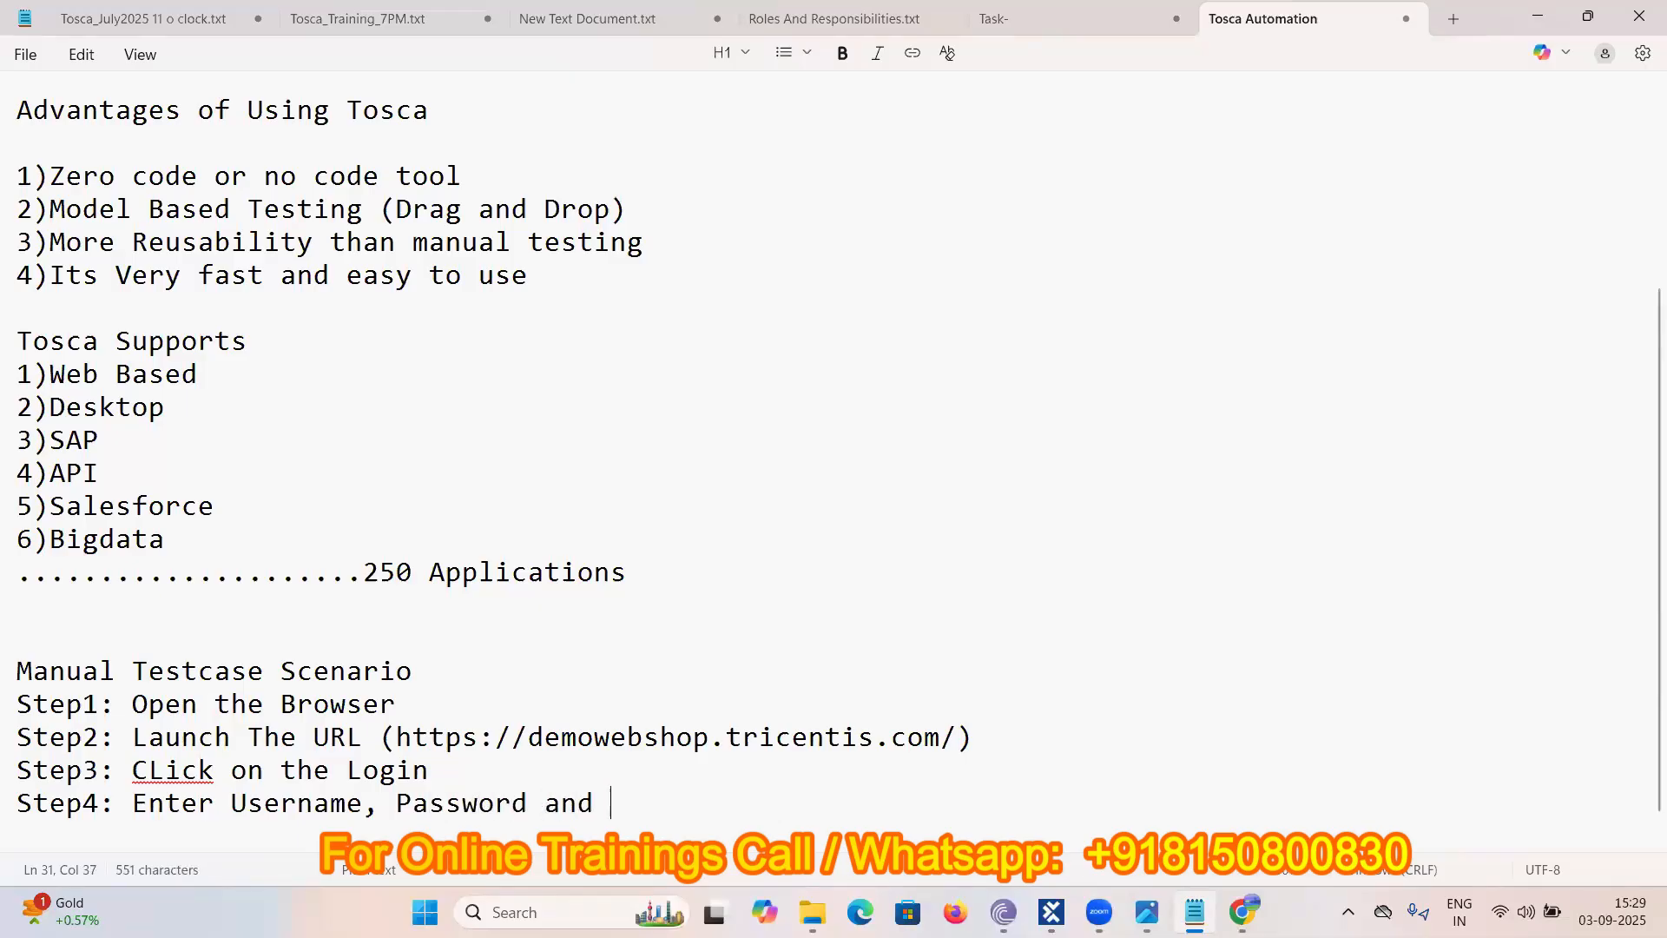
type("Login")
key("Left")
key("Left")
key("Left")
key("Left")
key("Left")
type("Click ")
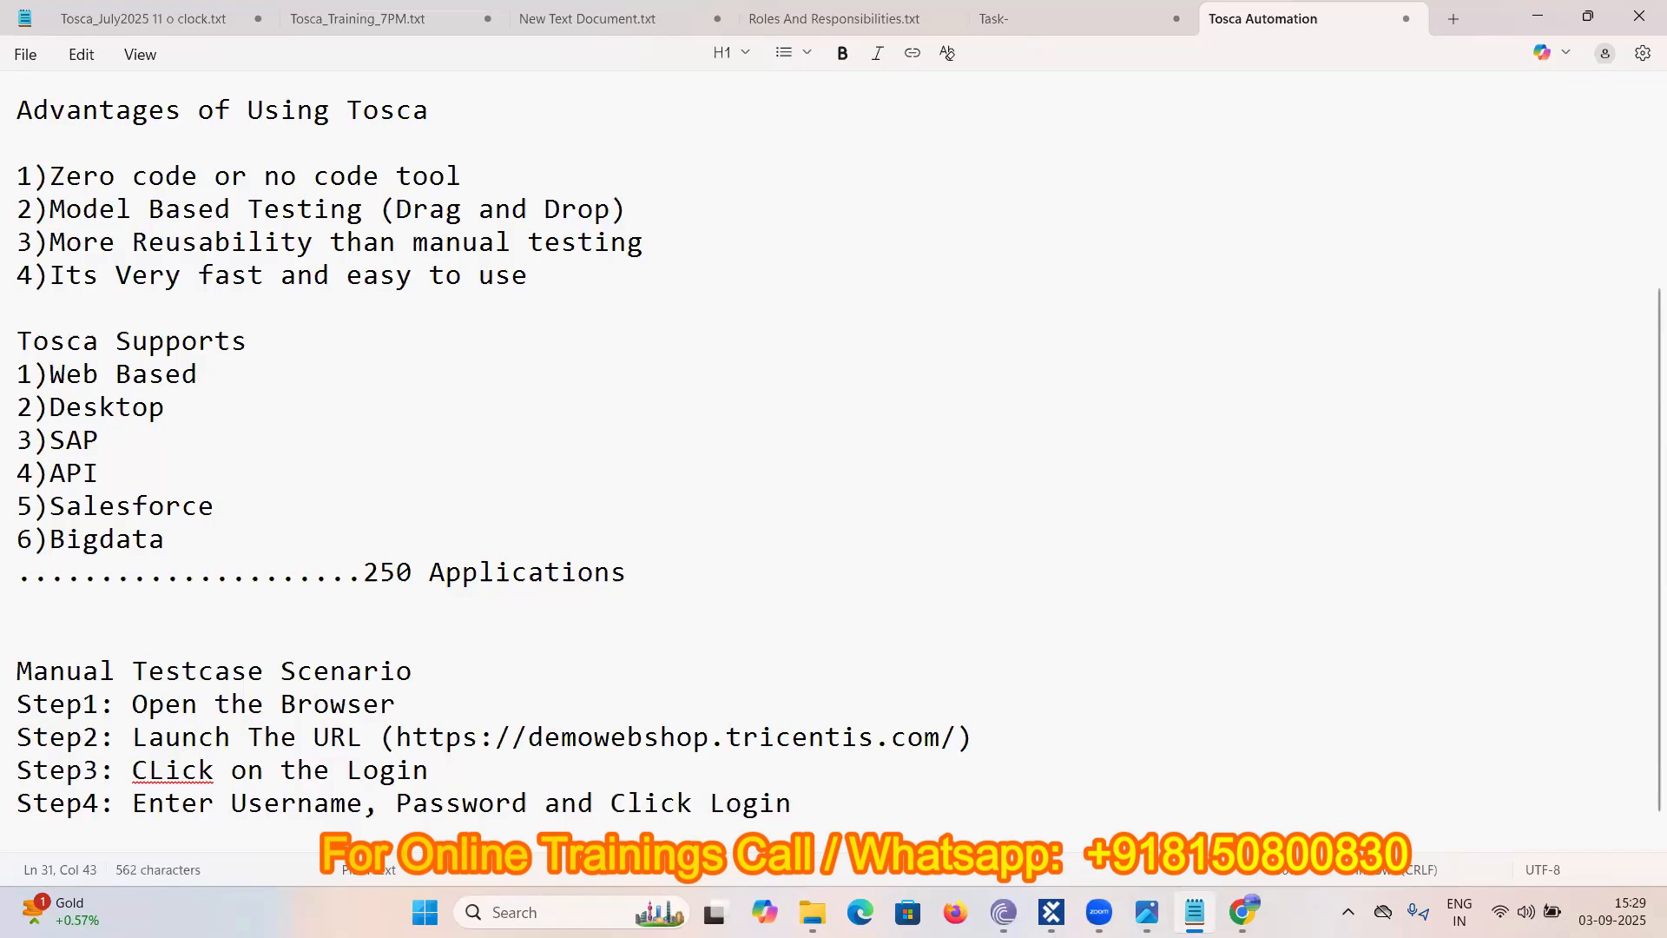
type("on")
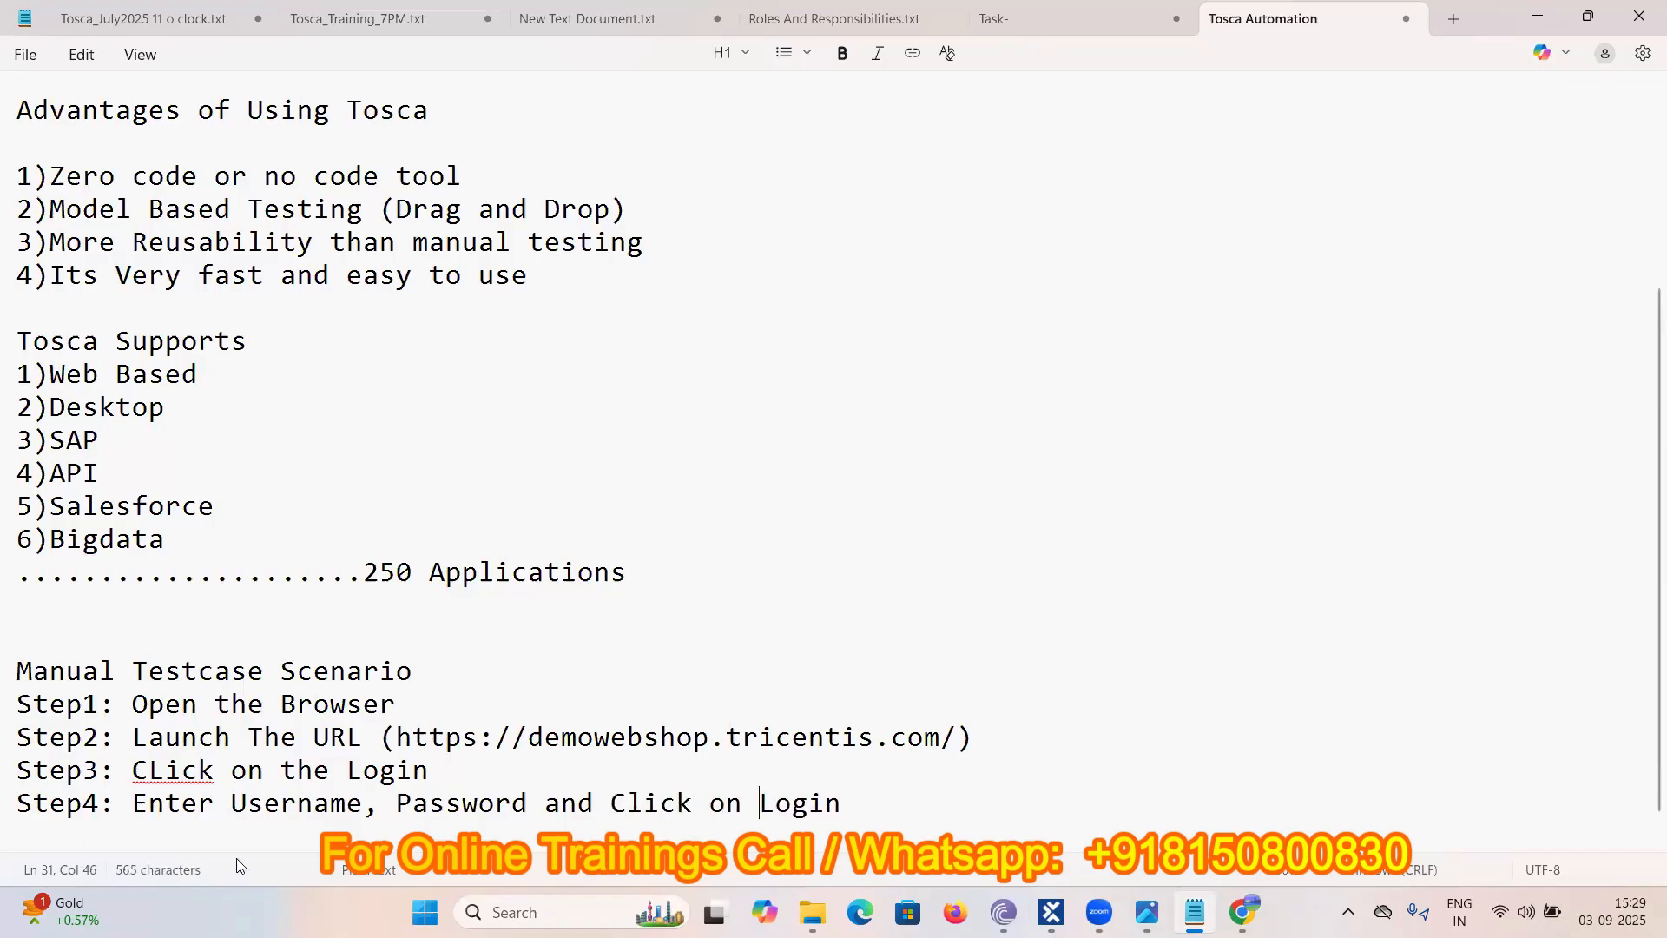
left_click(870, 816)
type("button")
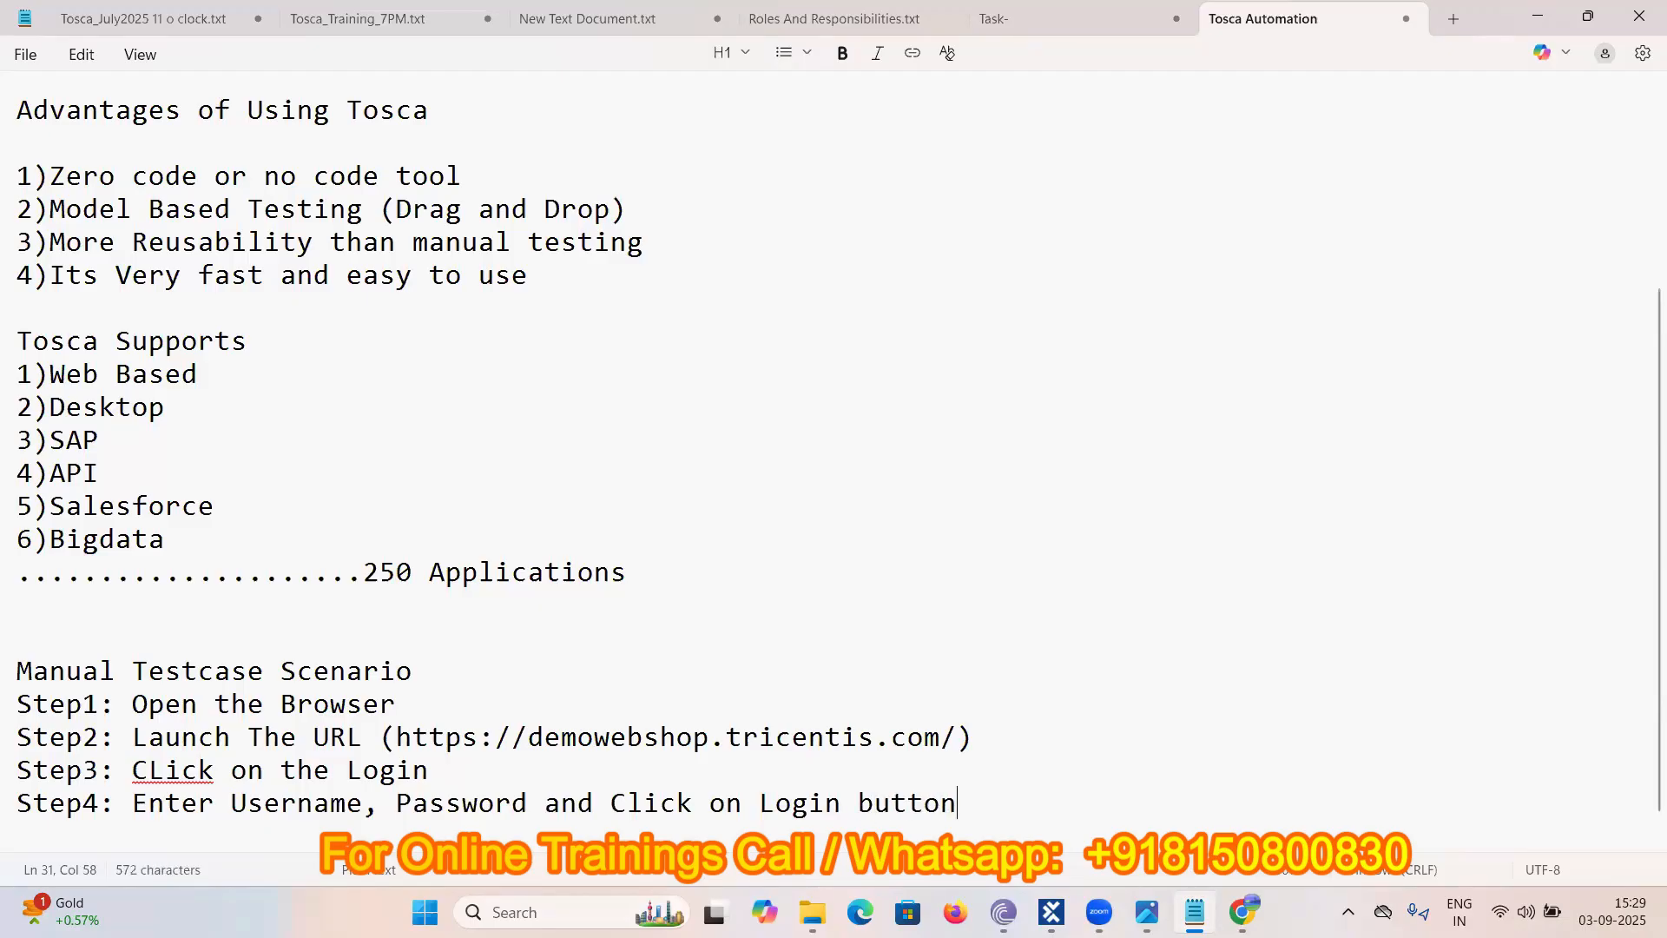
key("Return")
- Add Step5: once successfully logged in, see the logged-in user
scroll(821, 813, "down", 1)
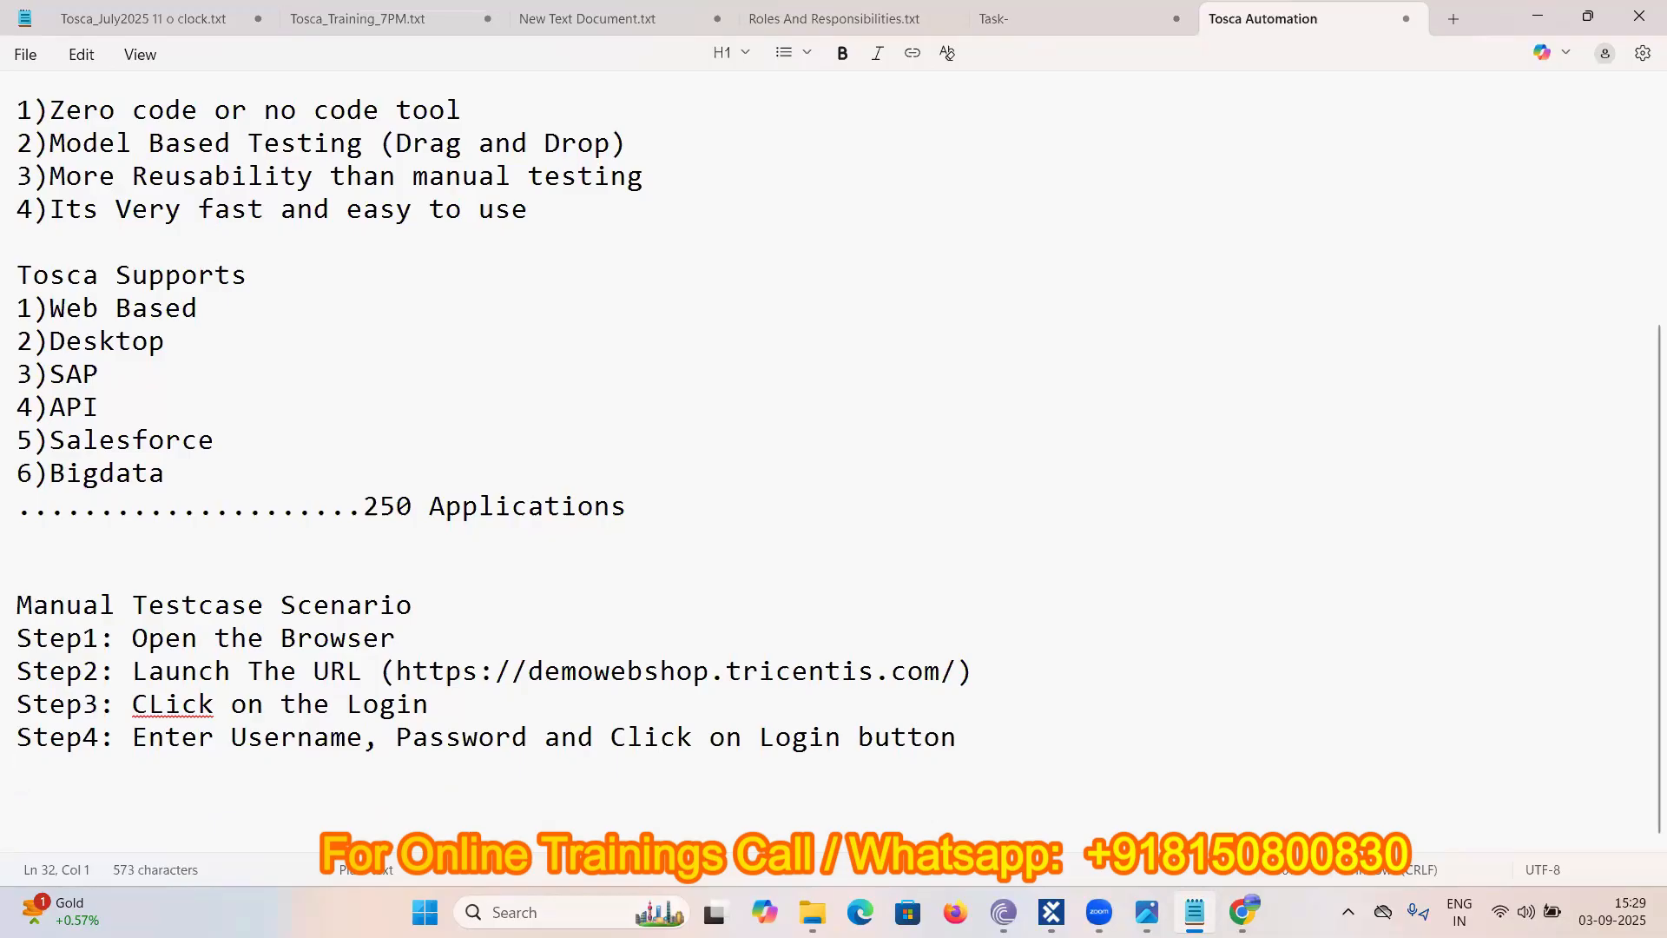
type("Step5: ")
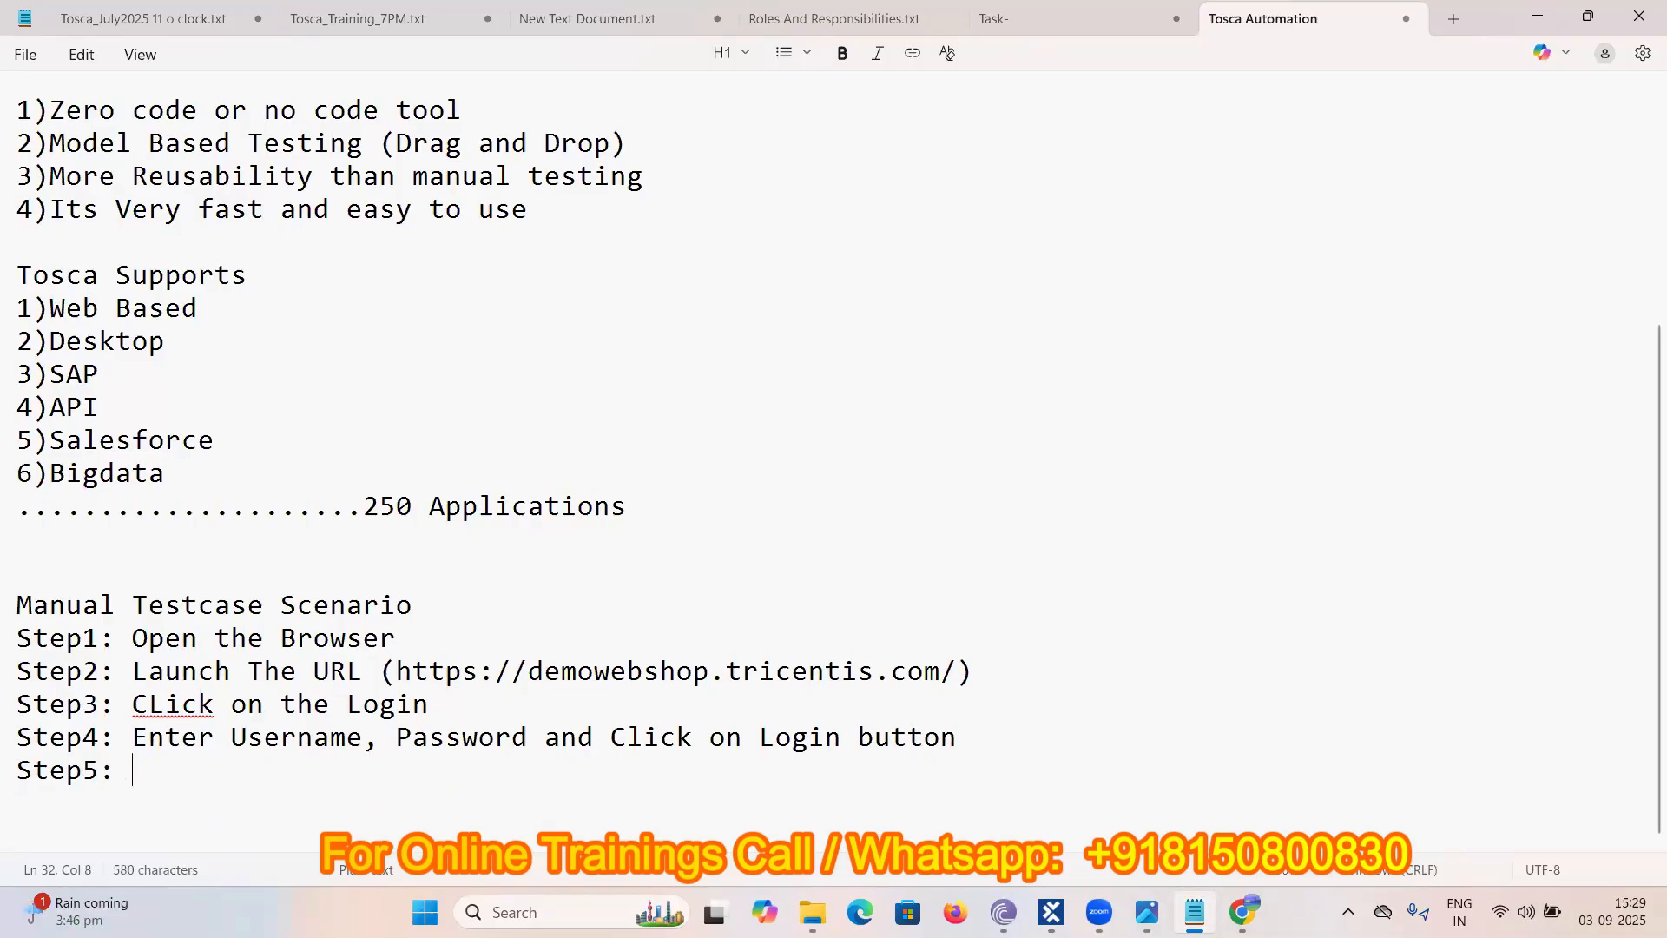
type("Once ")
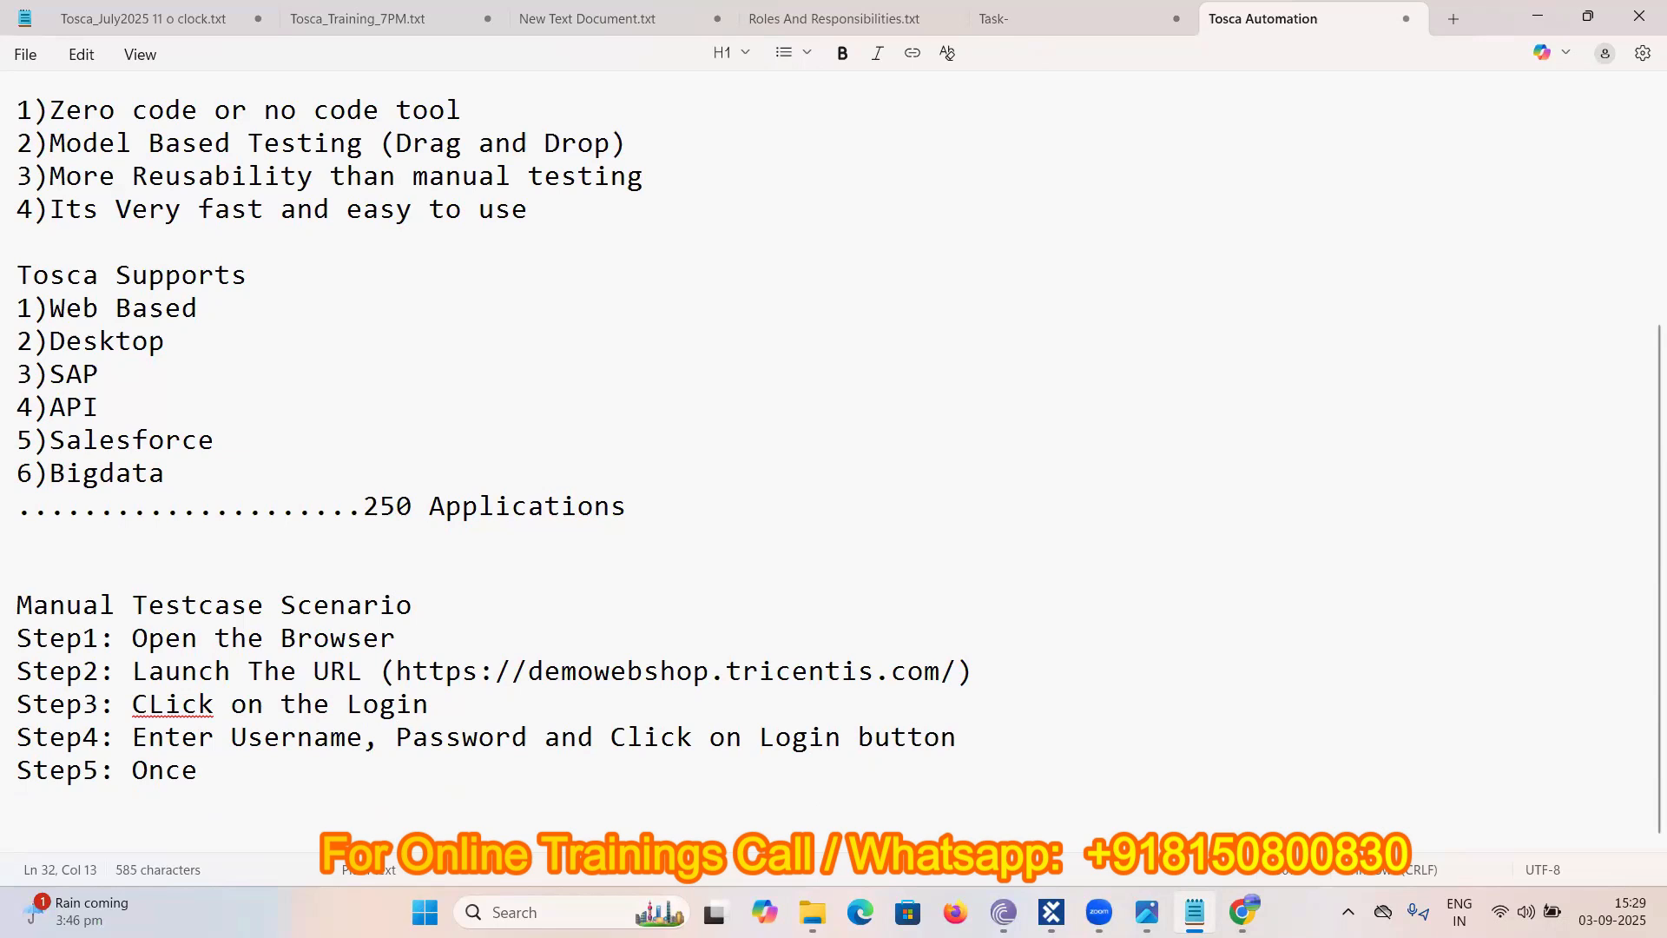
type("it")
type("is si")
key("BackSpace")
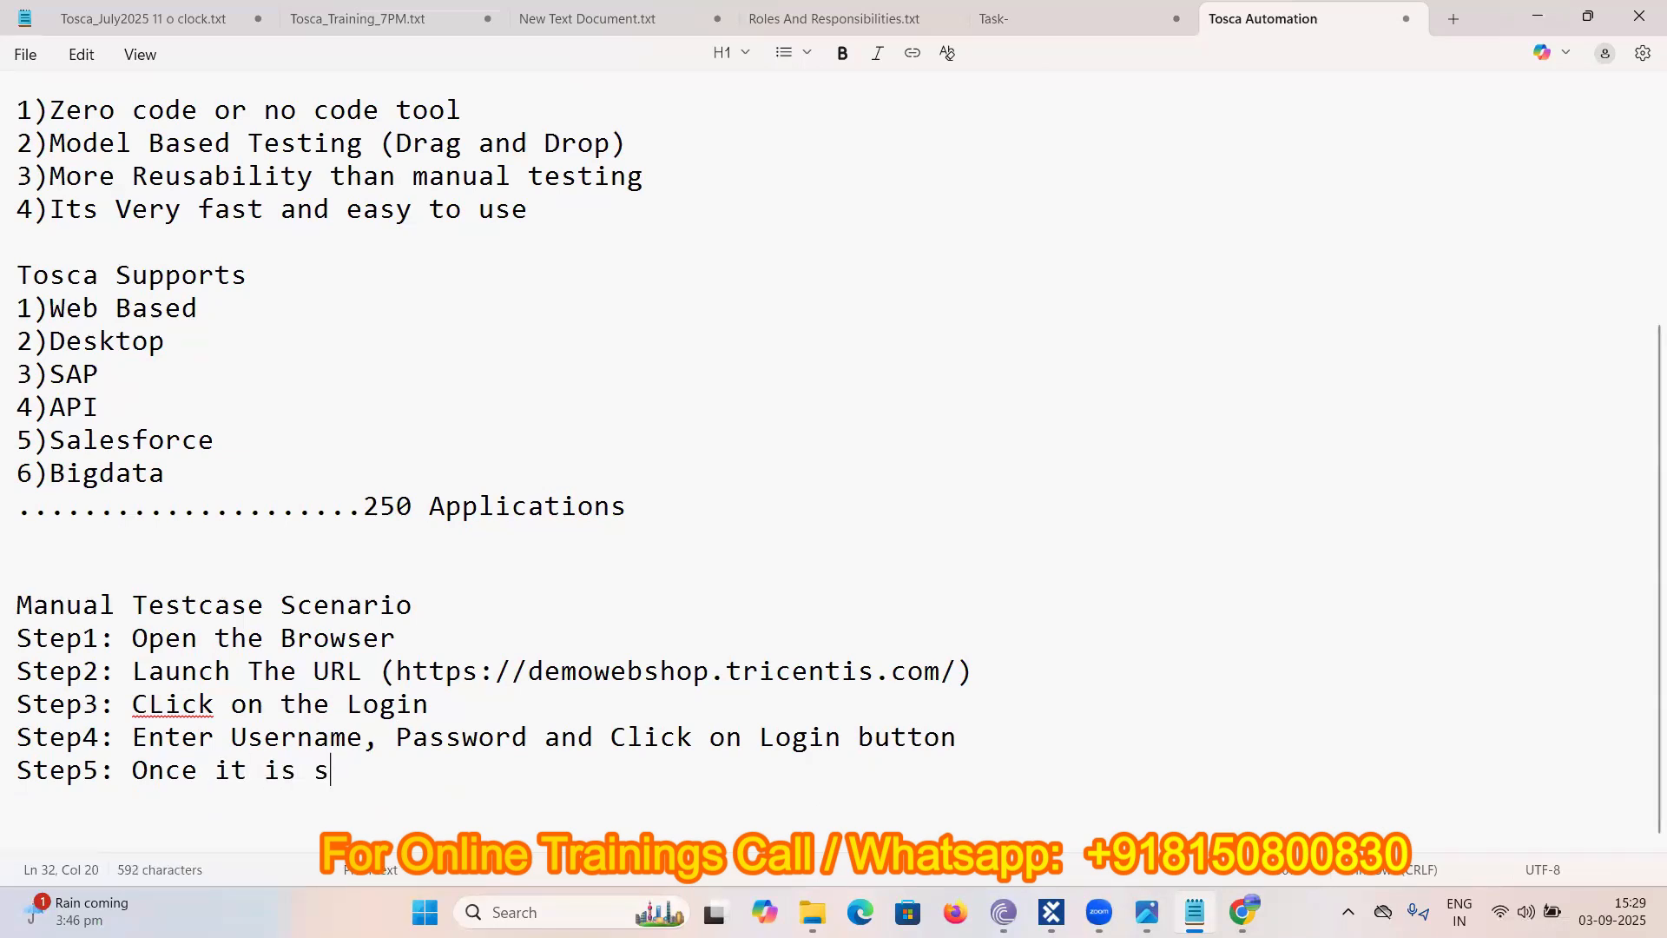
type("uccessfull")
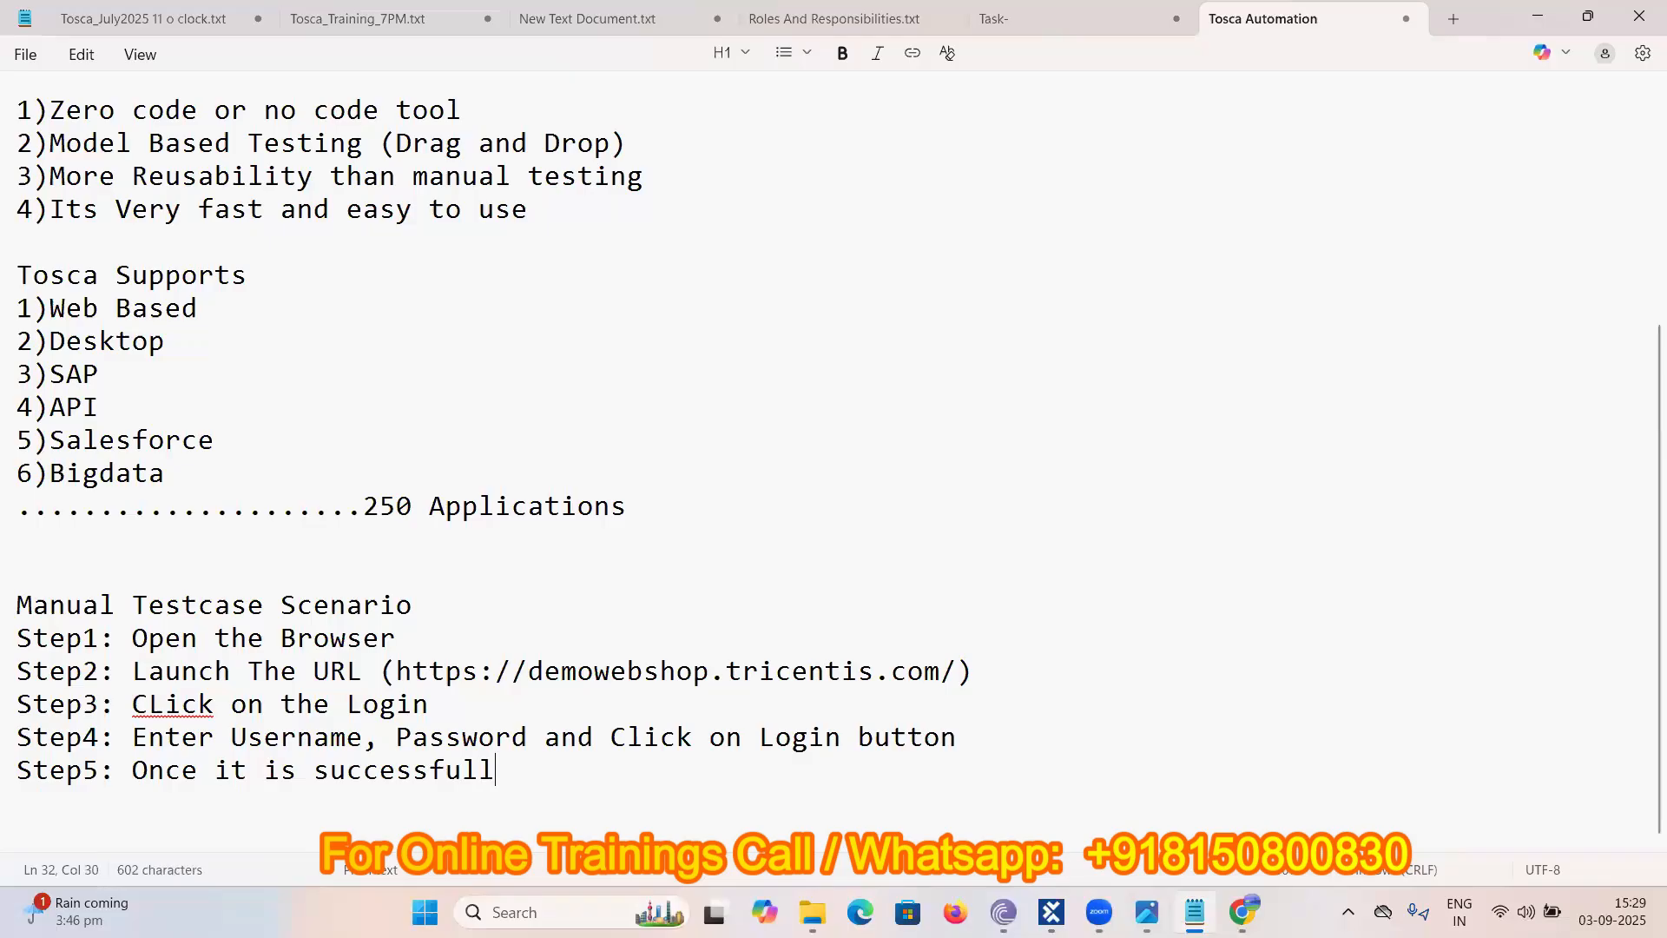
type("y Logged in")
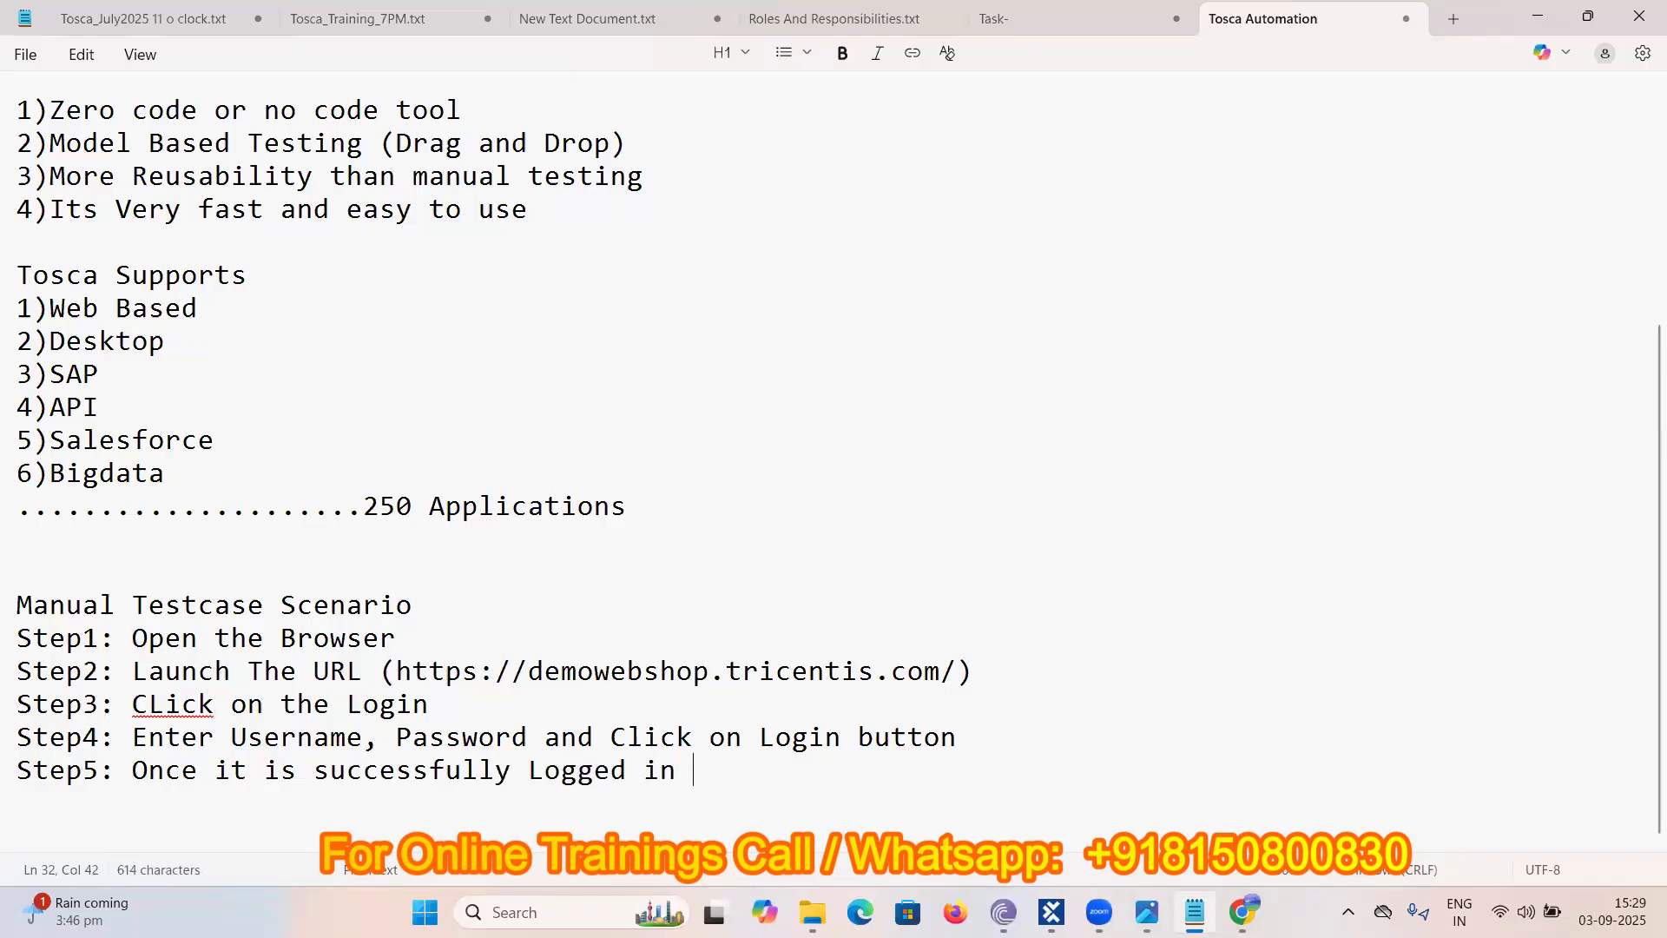
key("Return")
key("Left")
type("See the ")
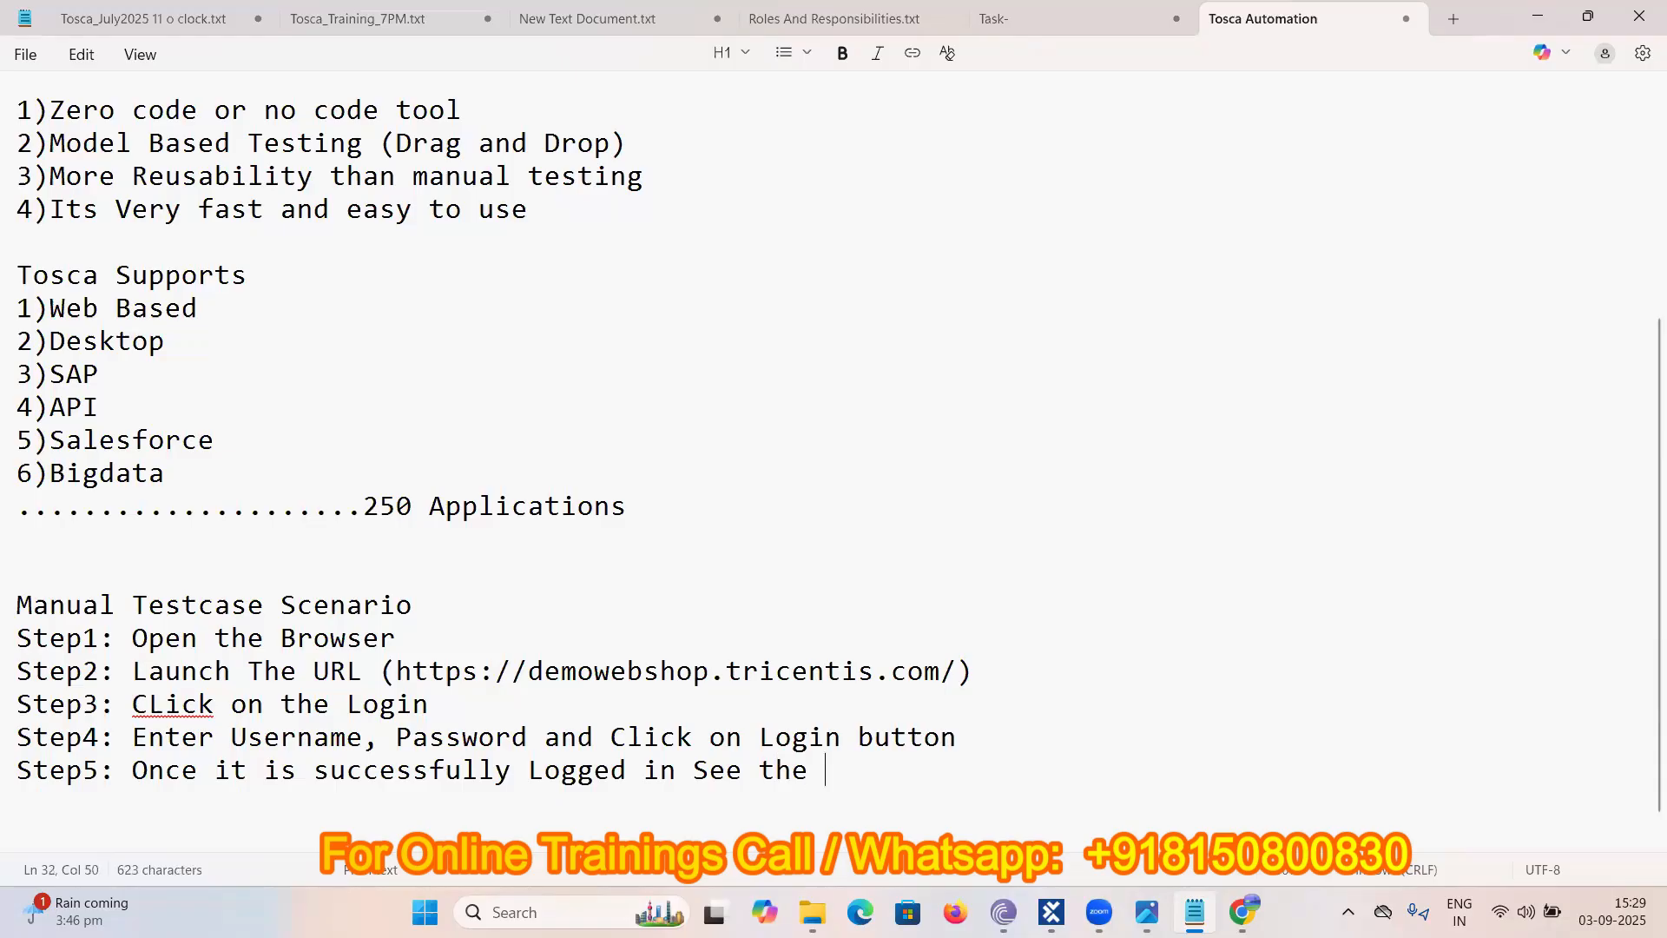
type("Logged")
type("in User")
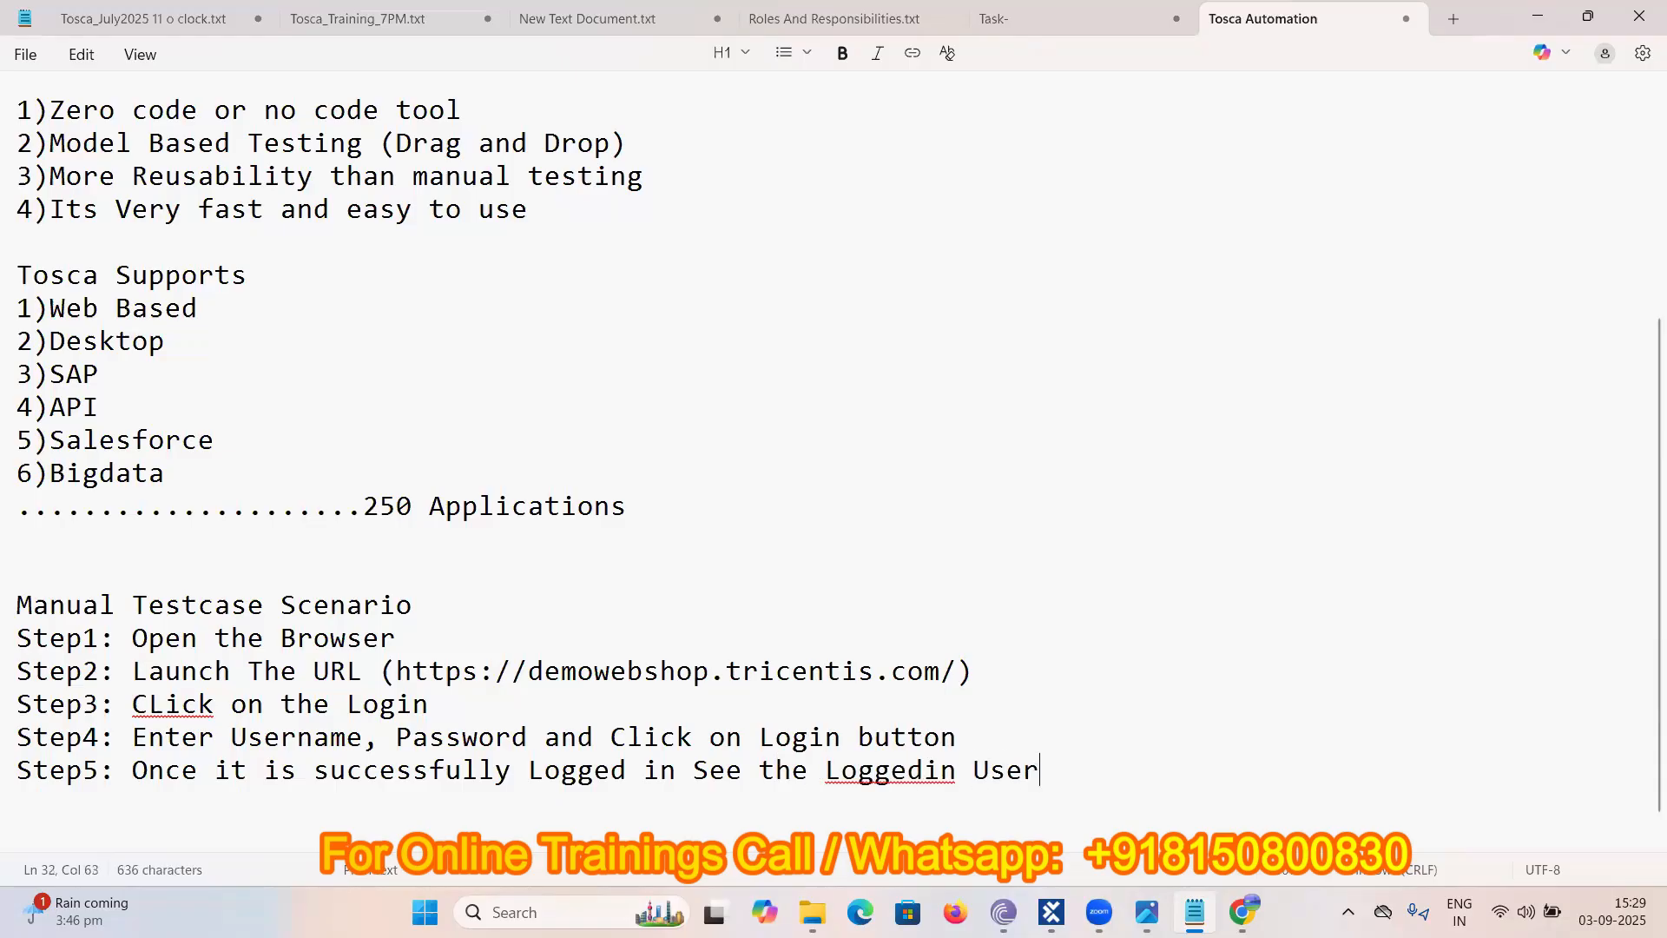
- Add 'Step6: Click on Logout' and 'Step7: Close the browser'
key("Return")
type("Step")
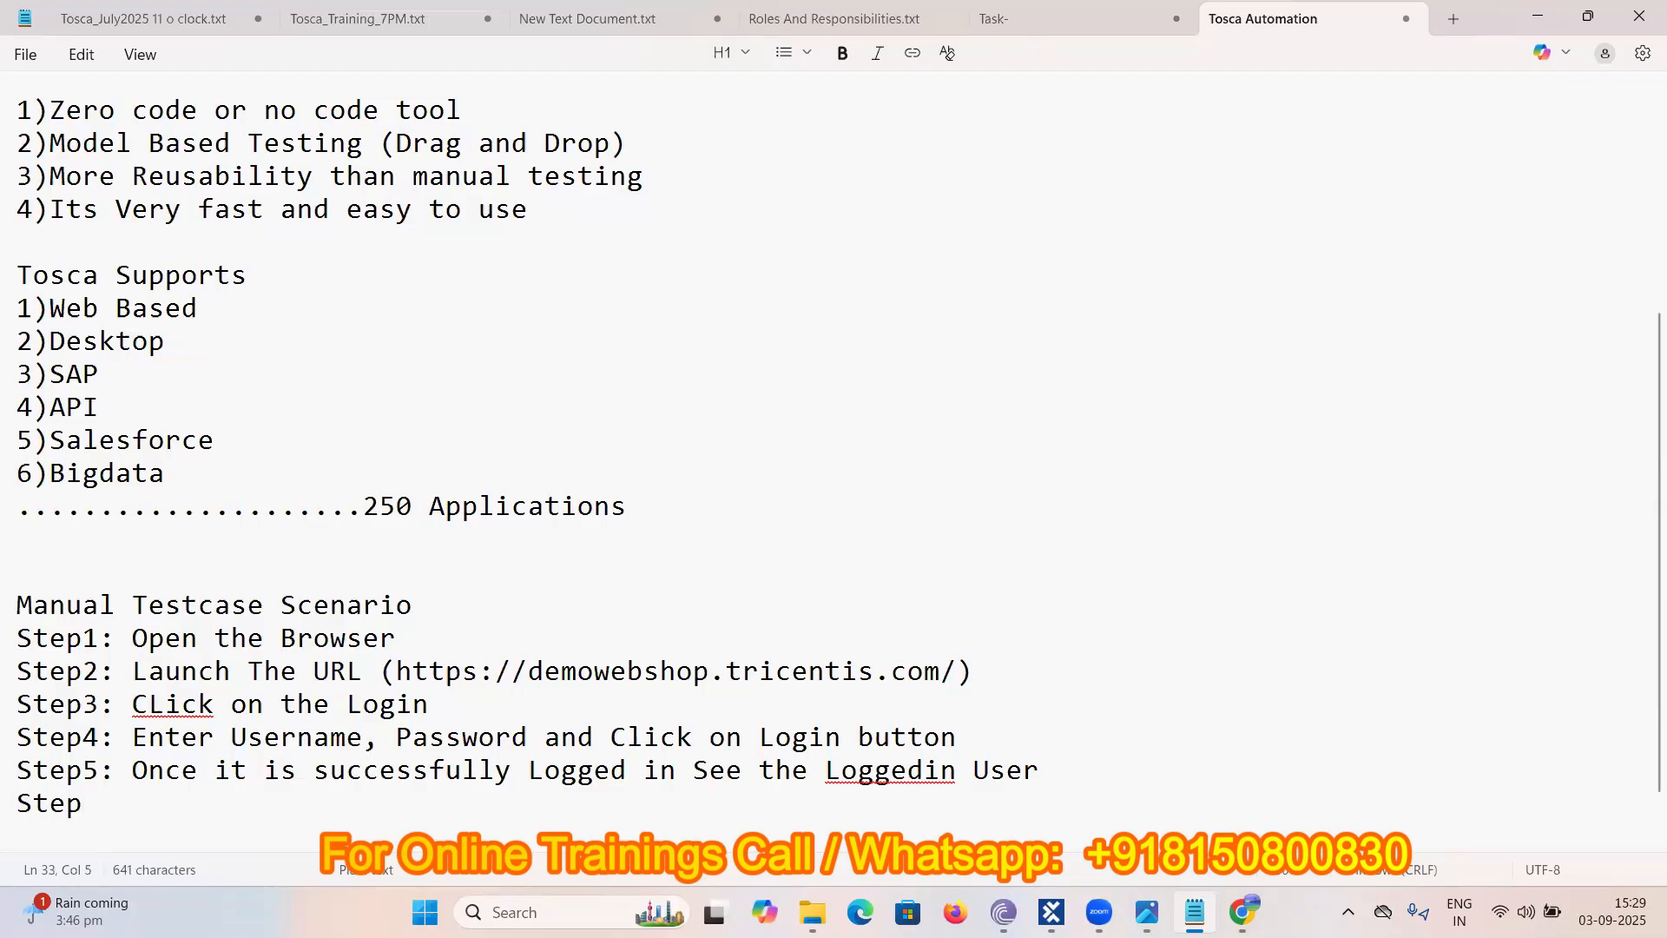
type("6: Click ")
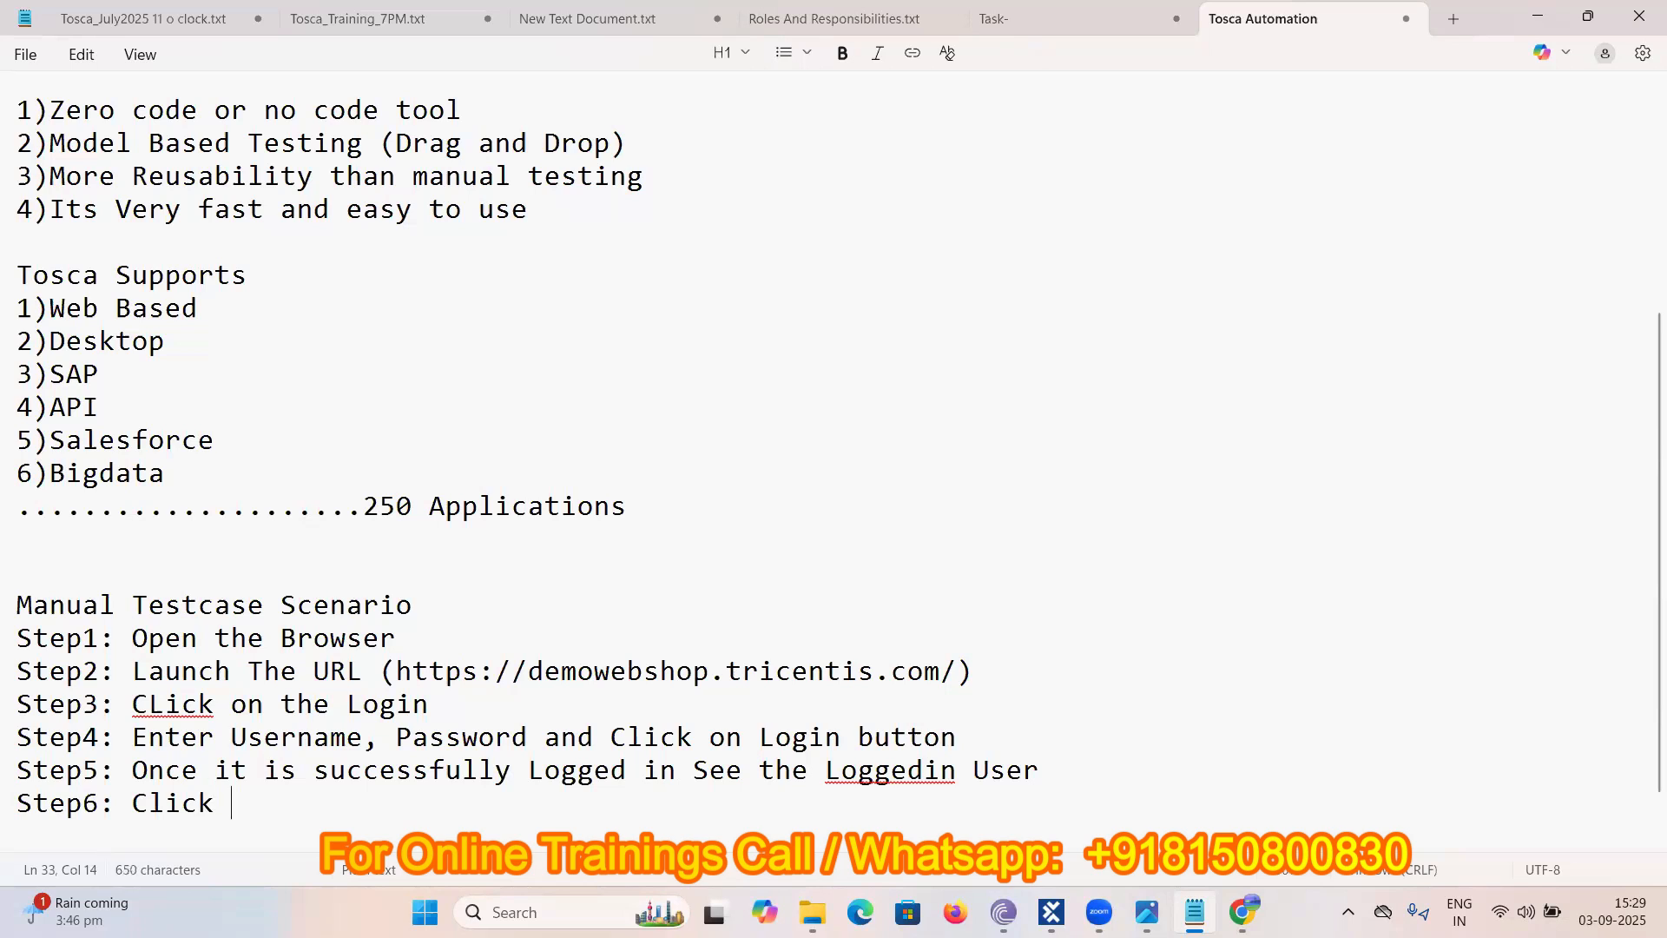
type("on Logout")
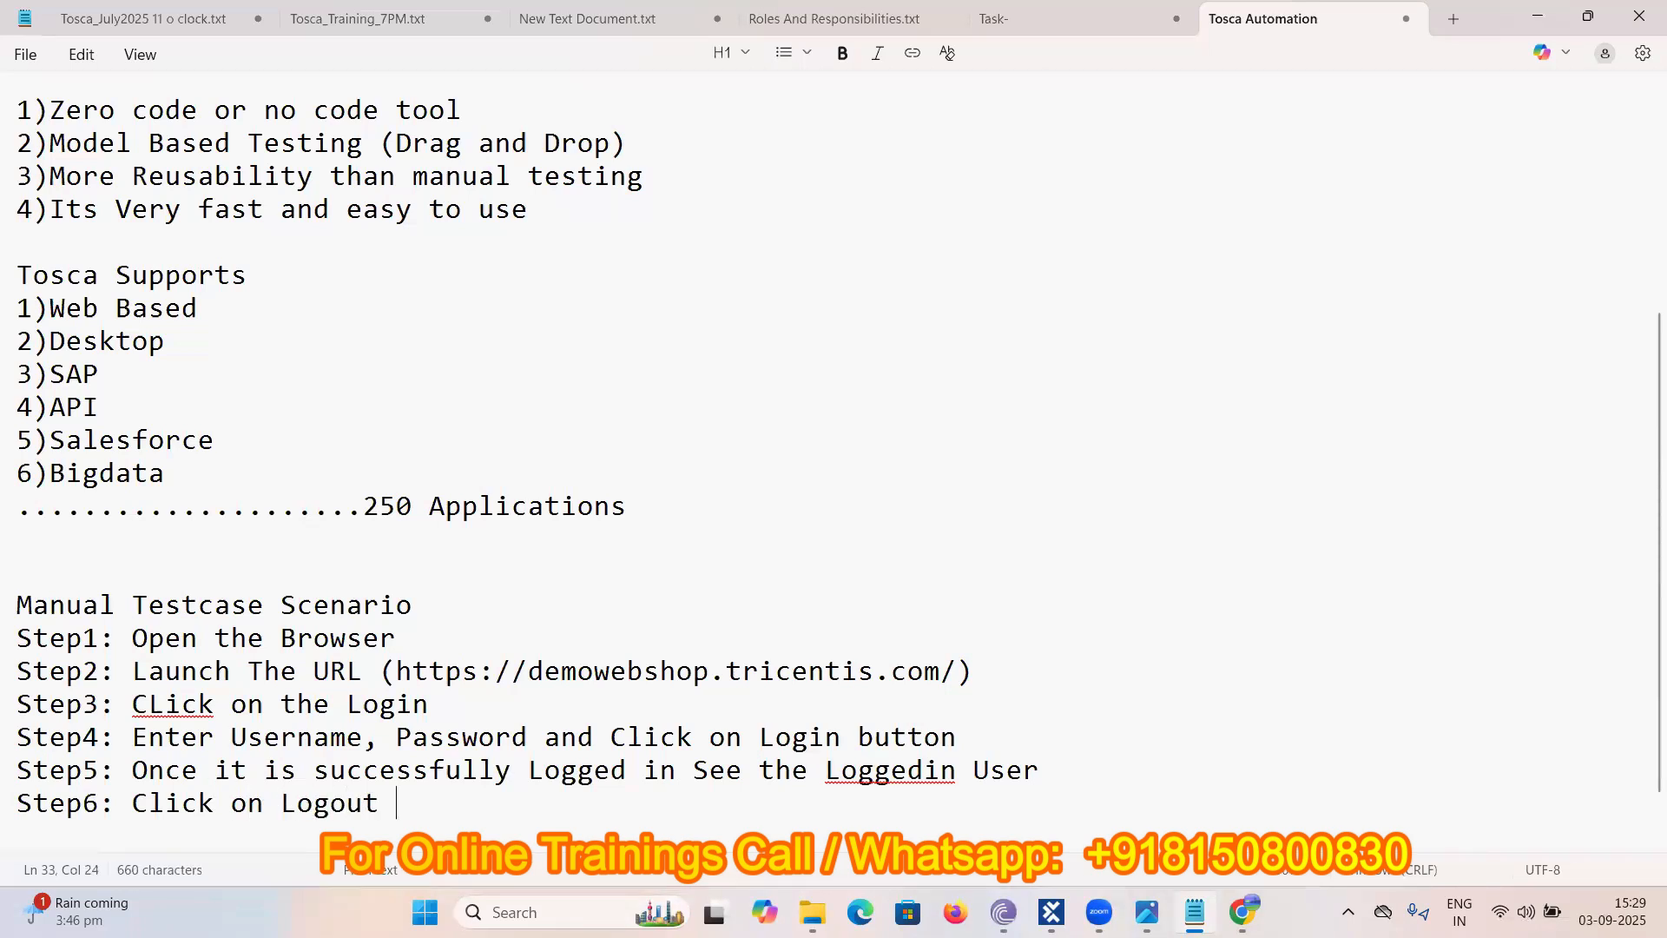
key("Return")
type("Step")
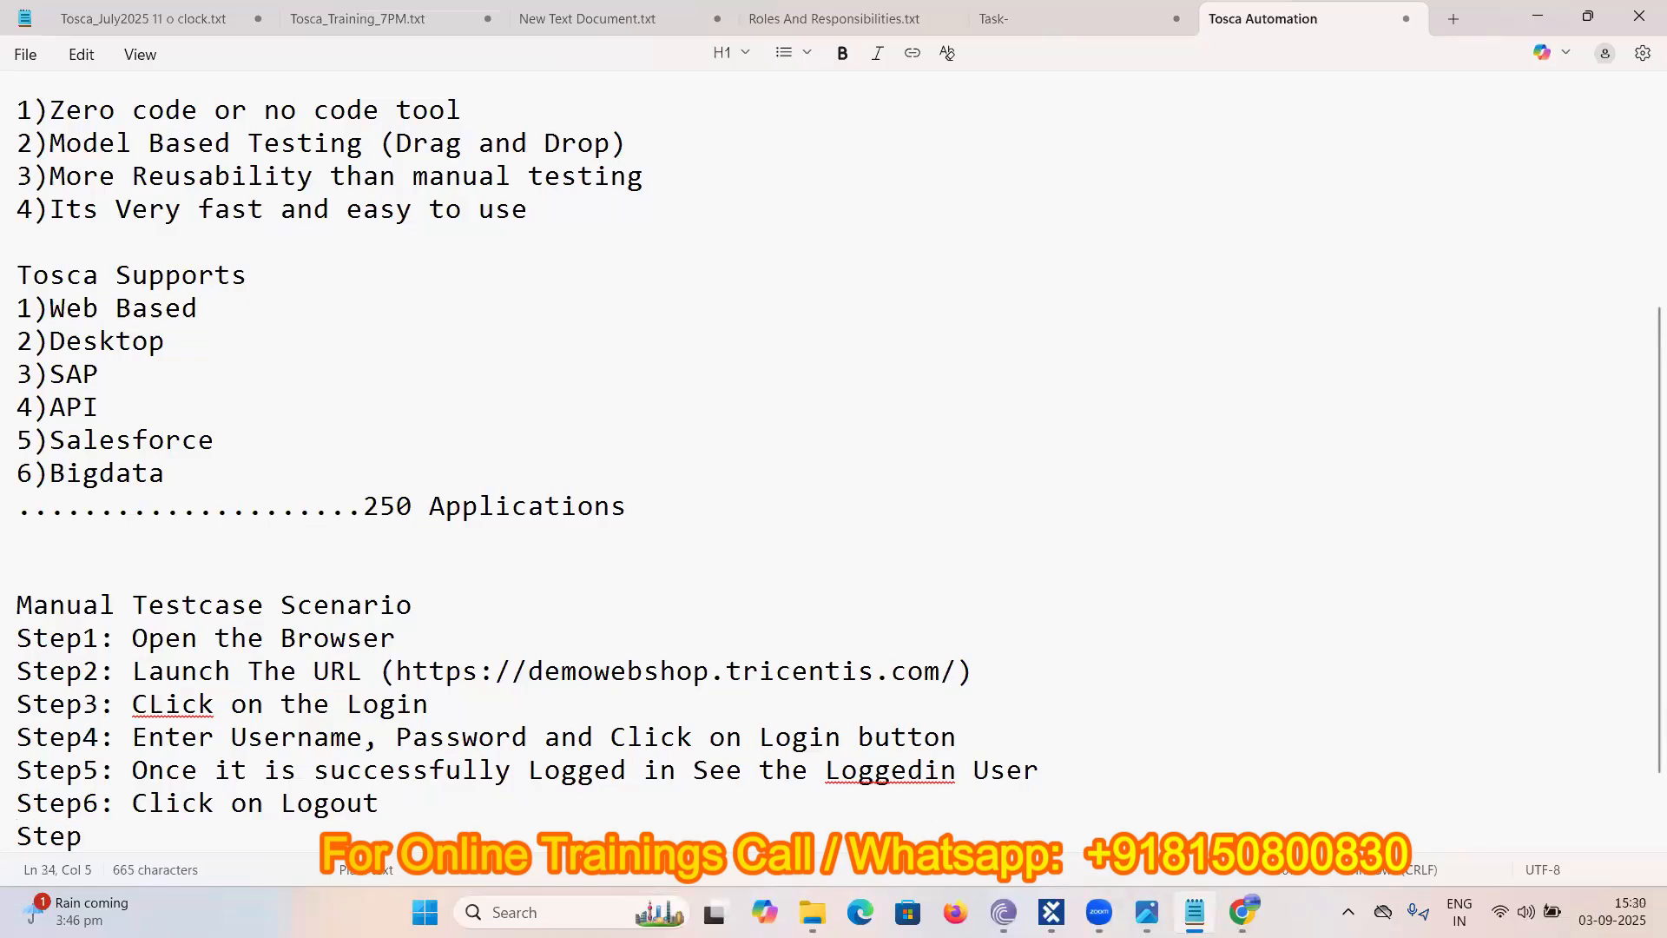
type("7: Click ")
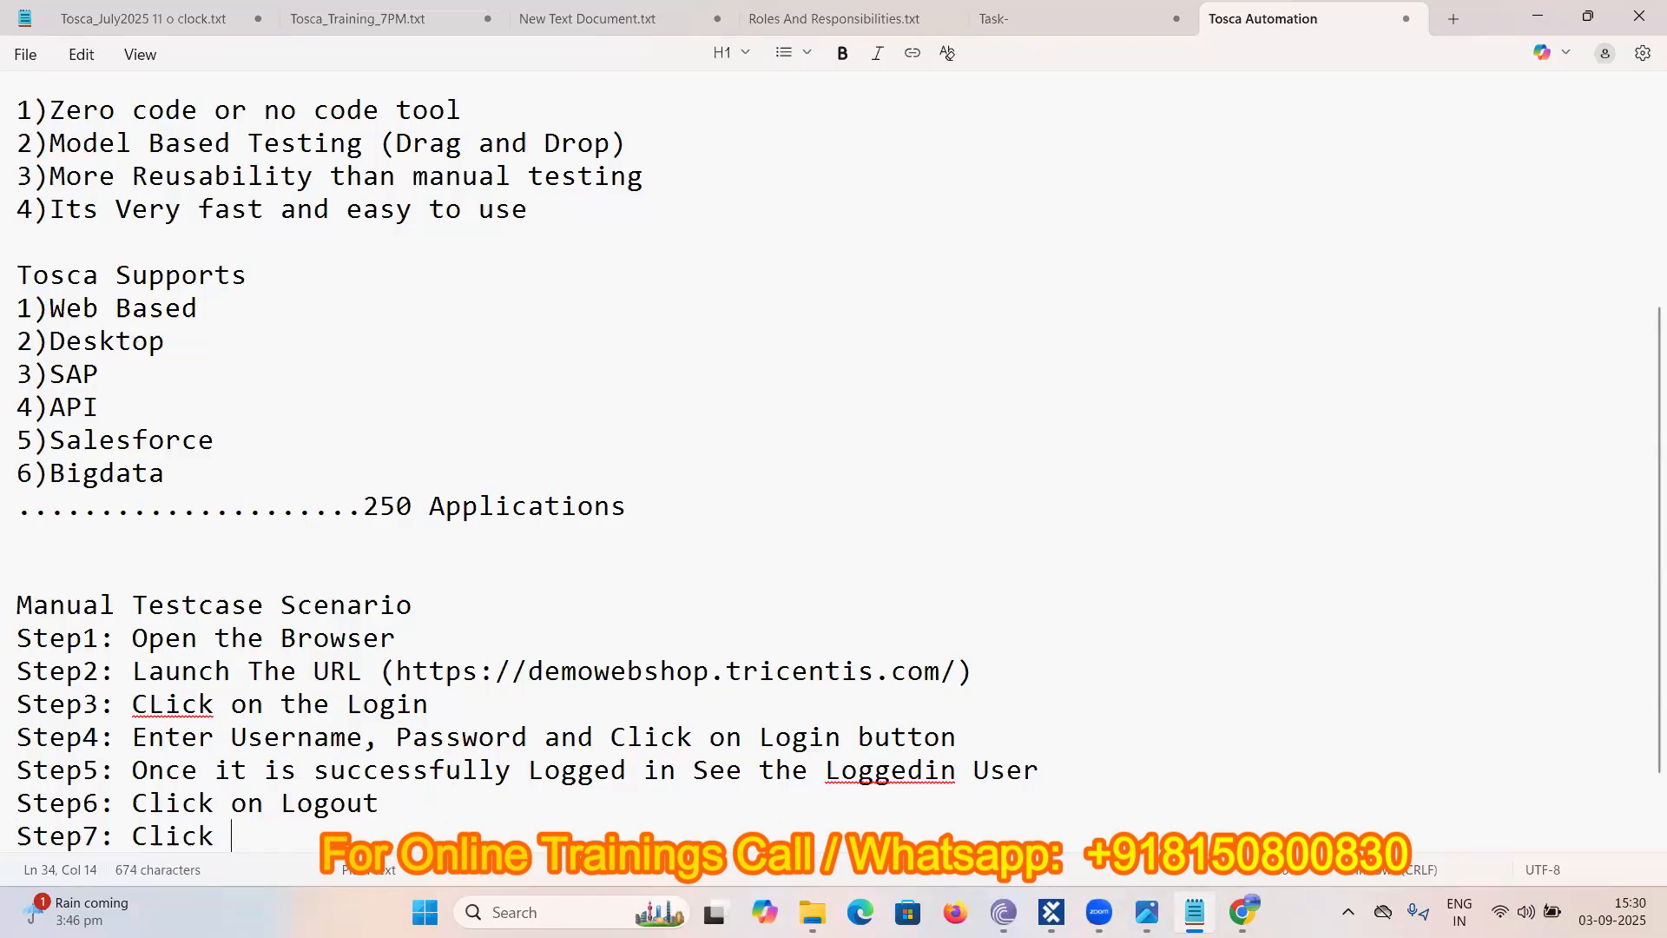
type("on Close")
key("BackSpace")
key("BackSpace")
key("BackSpace")
key("BackSpace")
key("BackSpace")
key("BackSpace")
key("BackSpace")
key("BackSpace")
key("BackSpace")
key("BackSpace")
key("BackSpace")
key("BackSpace")
key("BackSpace")
key("BackSpace")
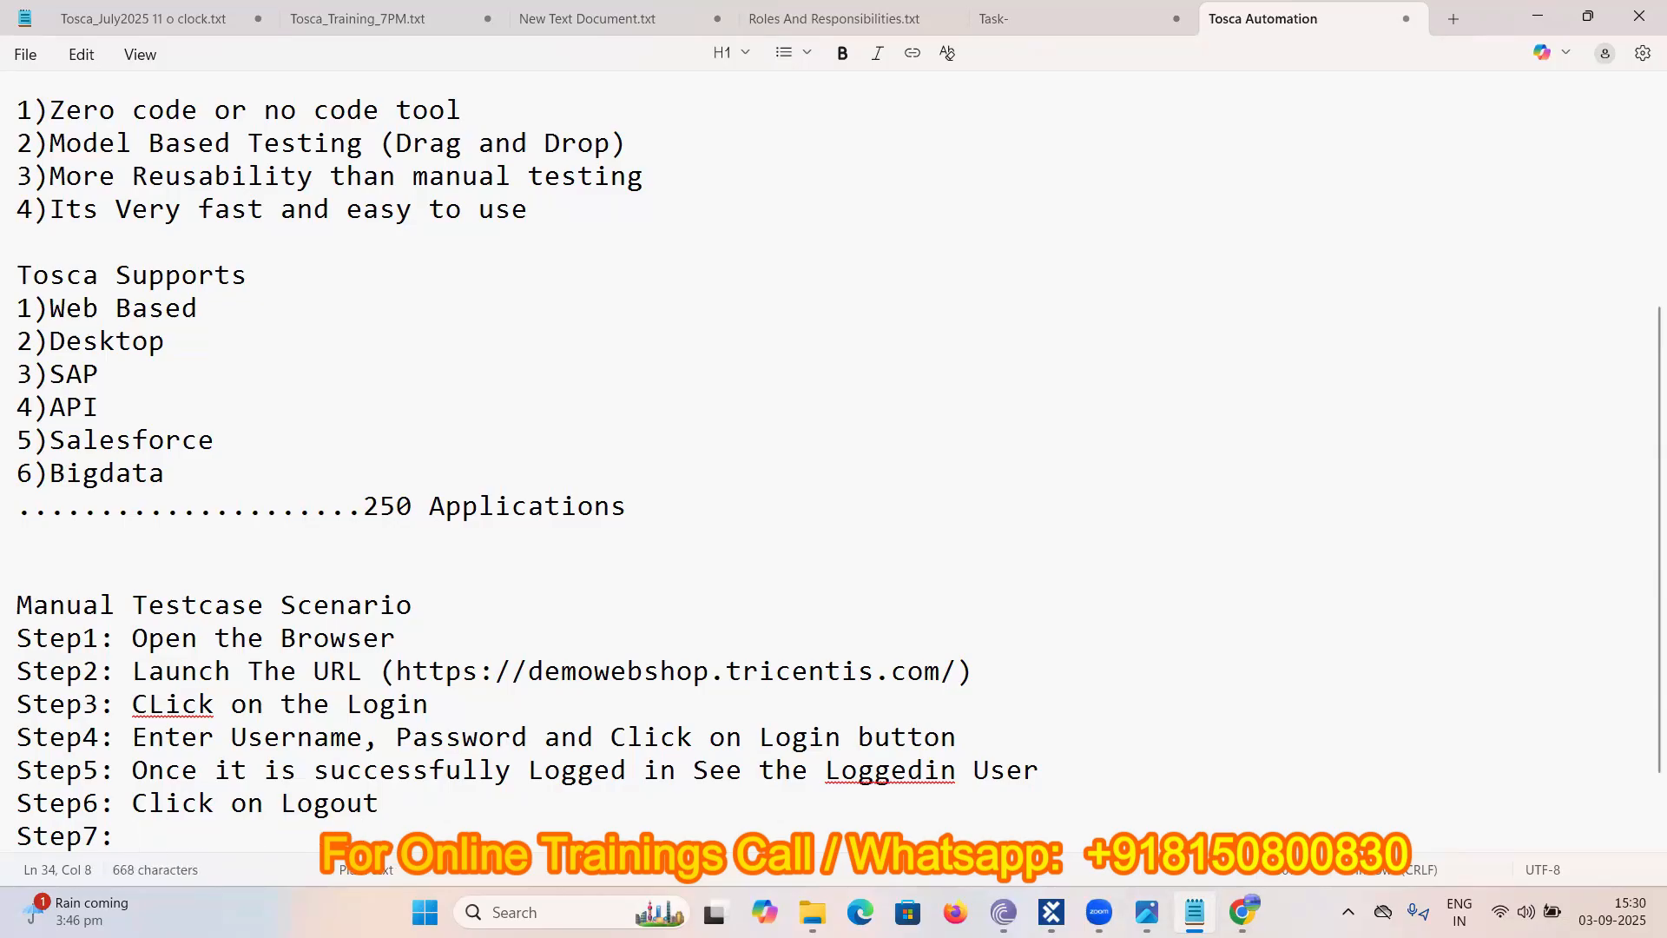
type("Close the browser")
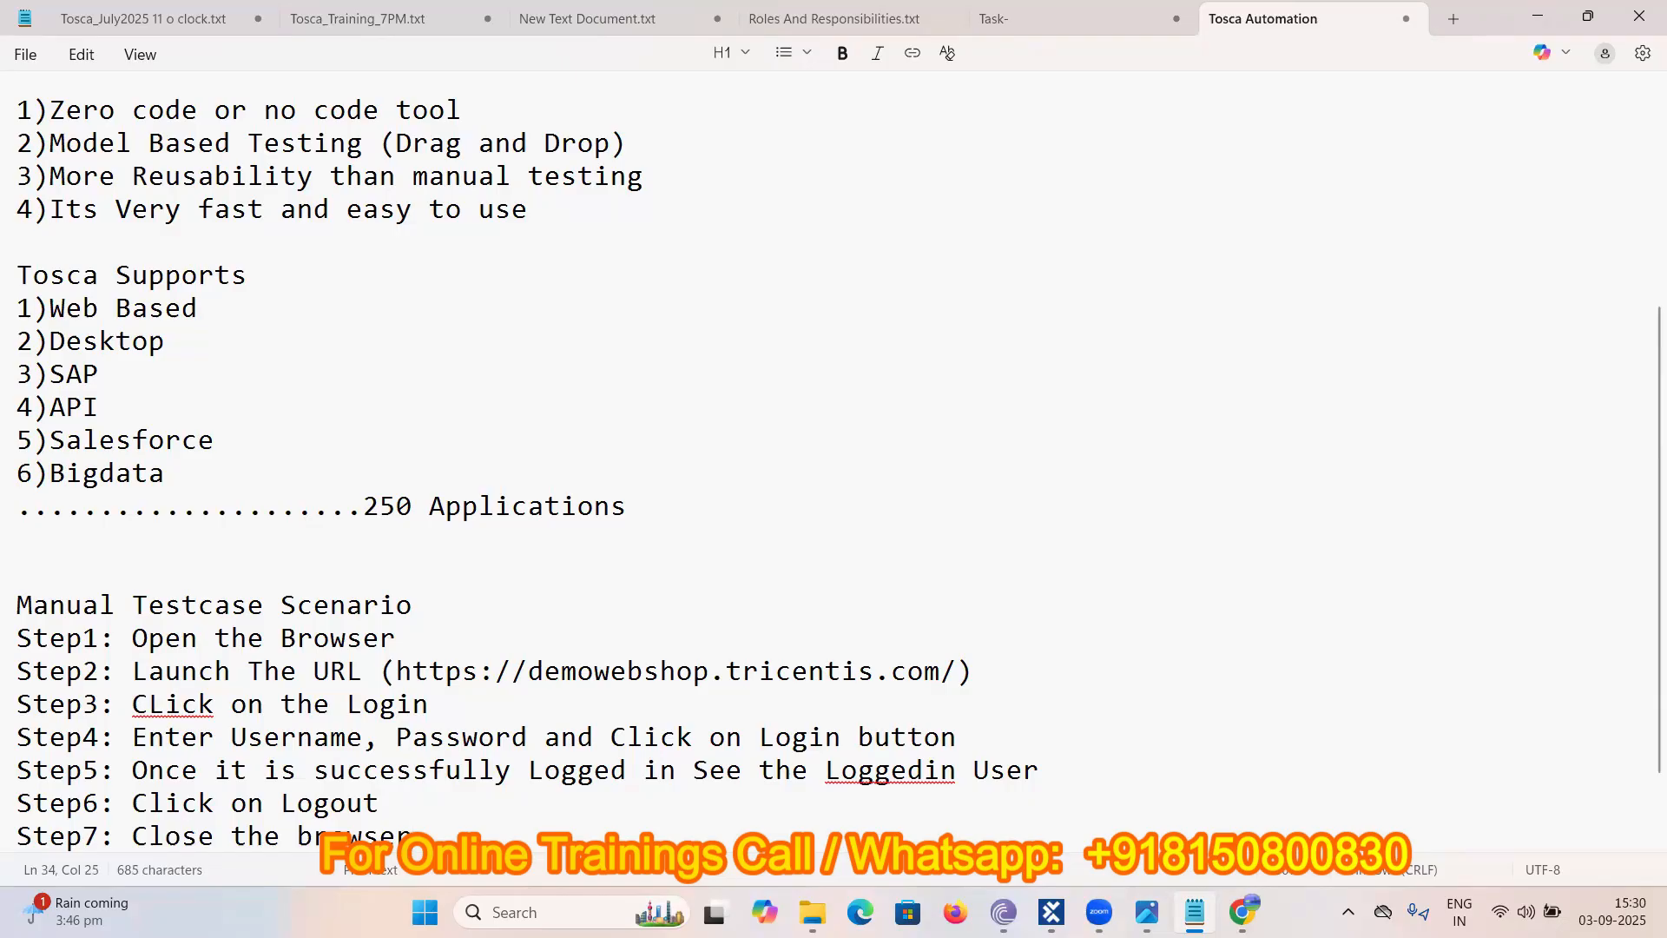
- Insert a blank line under the manual heading and select the seven step lines
scroll(538, 495, "down", 1)
left_click(430, 504)
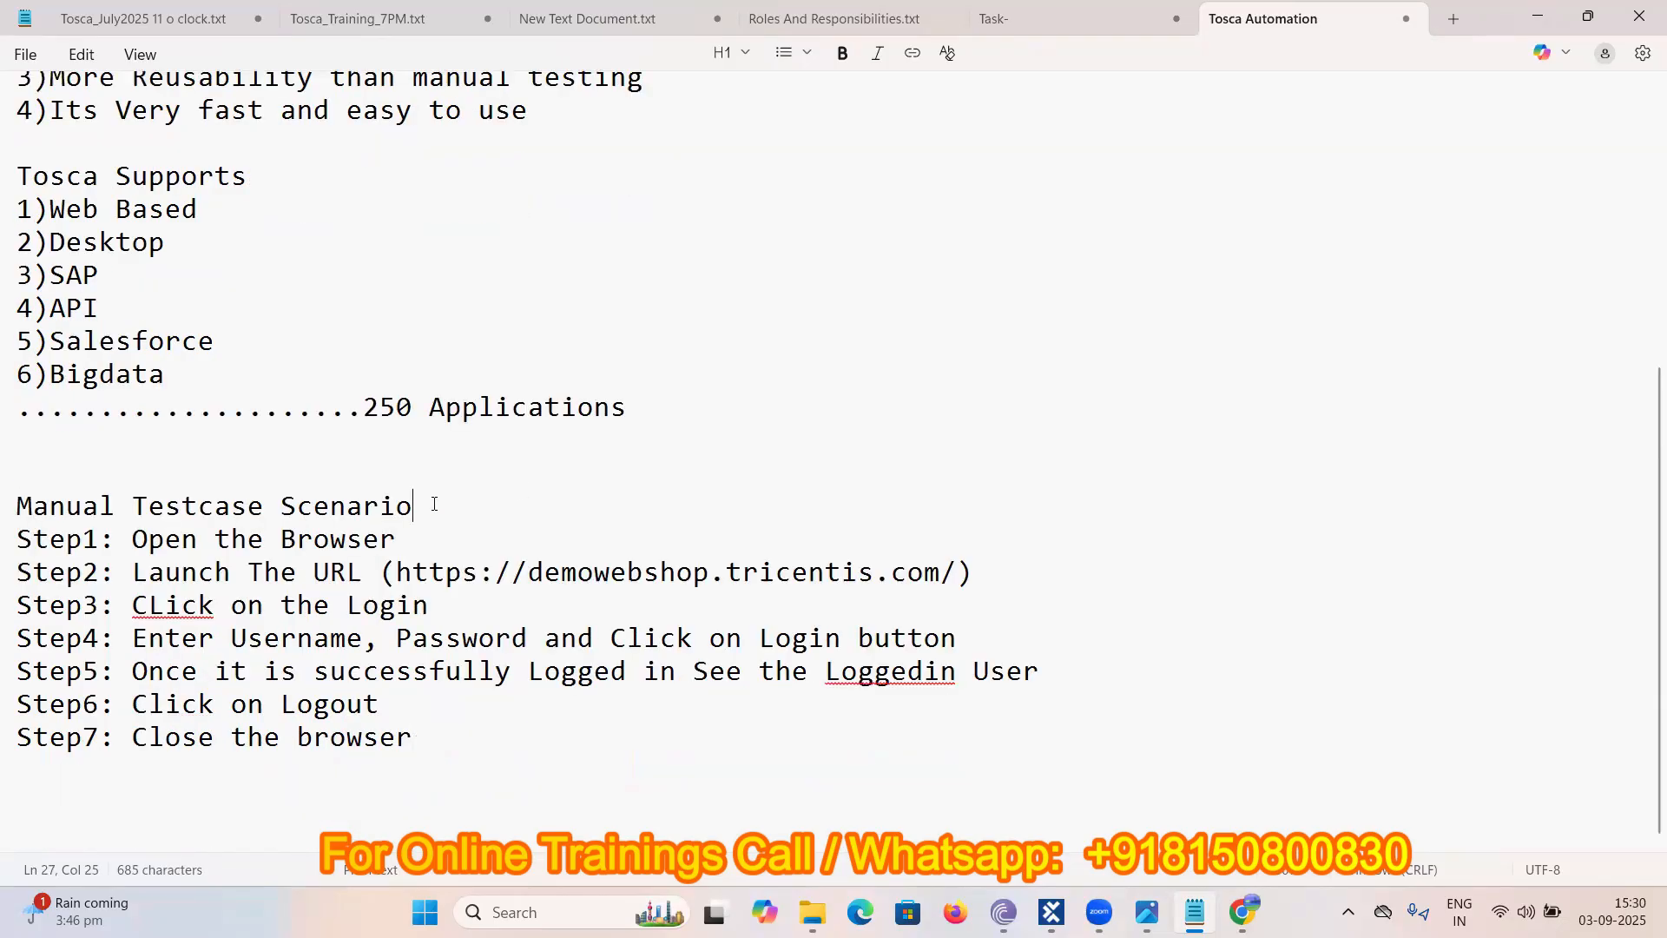
key("Return")
scroll(290, 435, "down", 1)
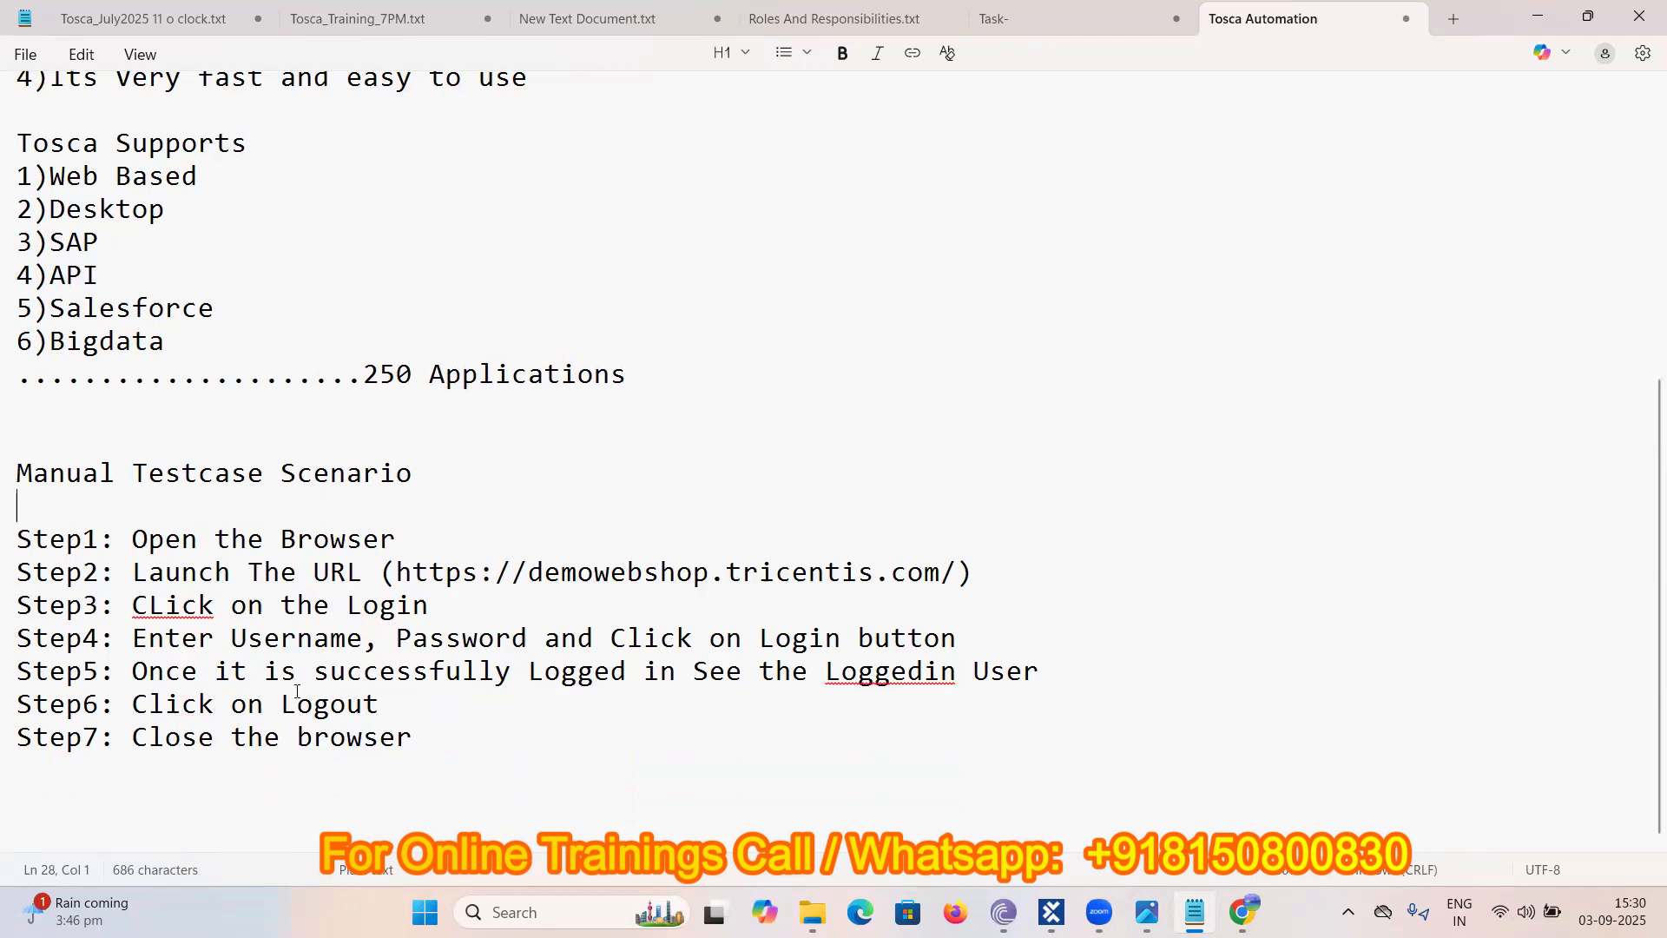
left_click_drag(415, 738, 397, 738)
left_click_drag(14, 536, 9, 528)
key("ctrl+c")
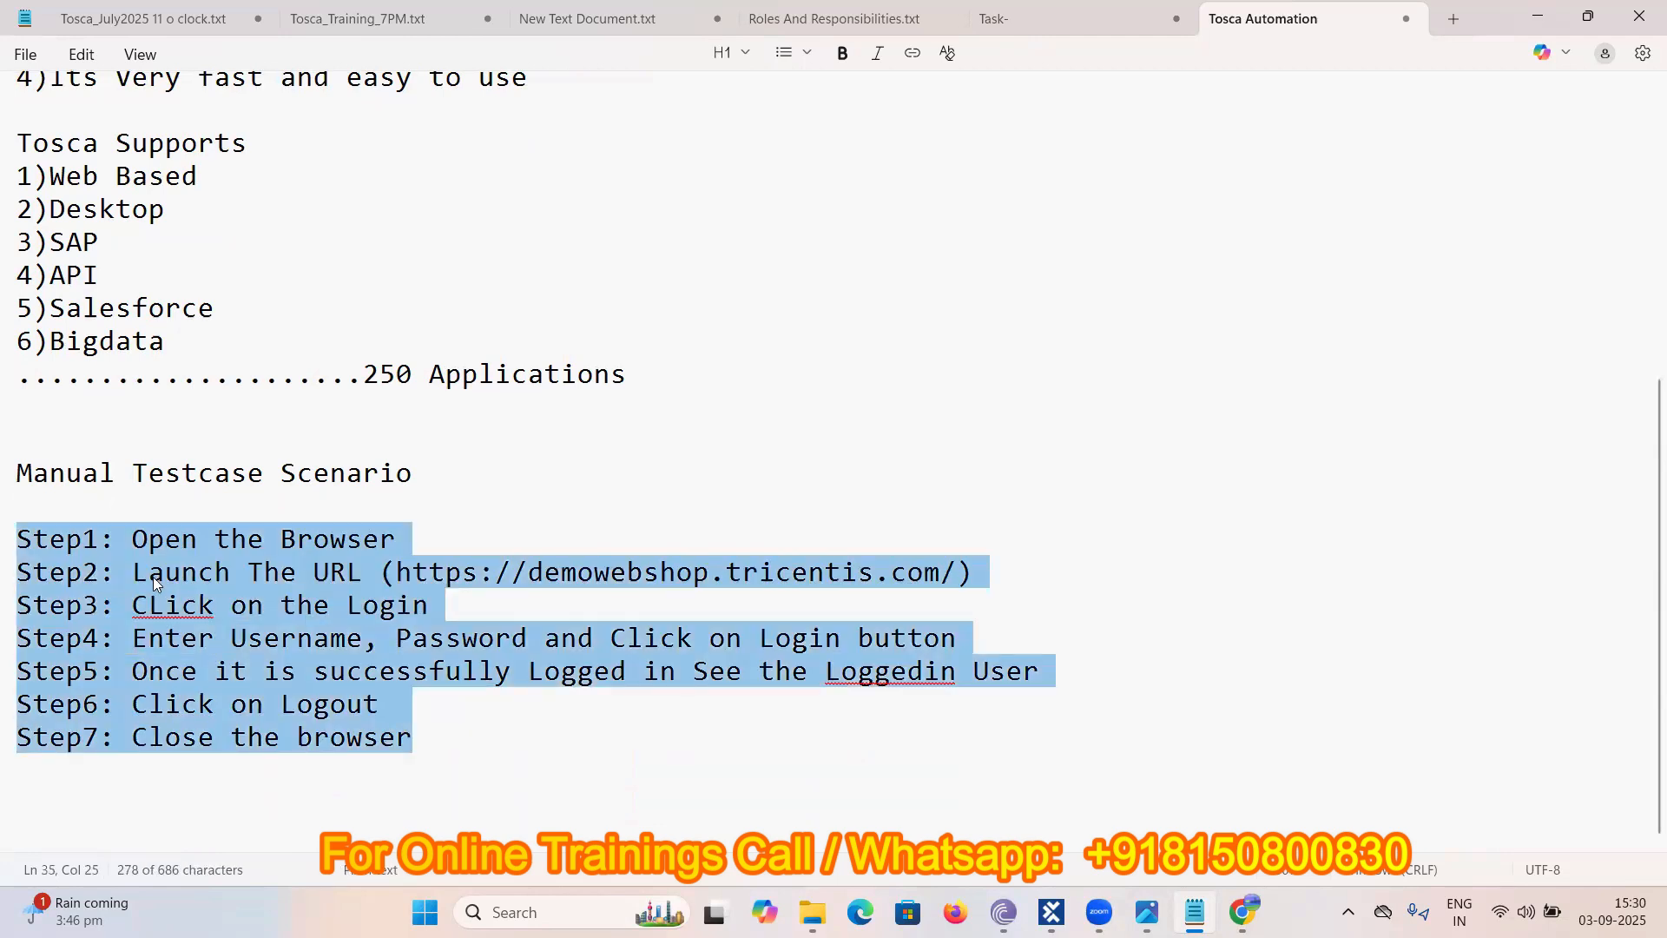
key("Right")
key("Return")
key("Return")
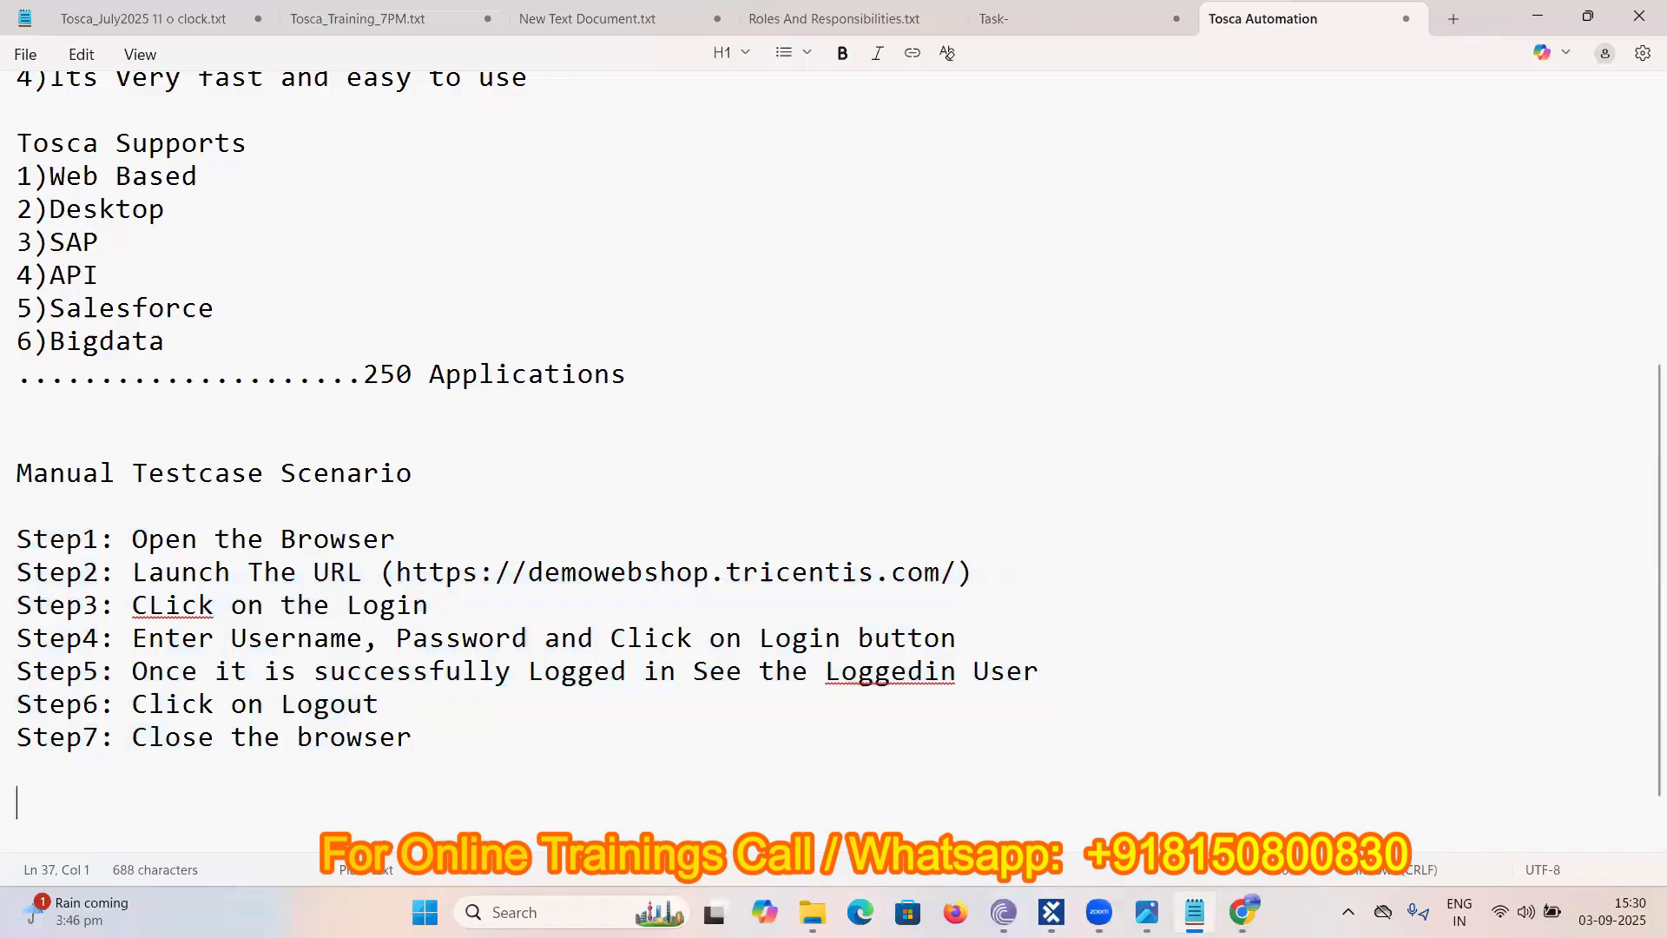
- Type the 'Automation Testing Scenario' heading and paste the seven steps beneath it
type("Automatio")
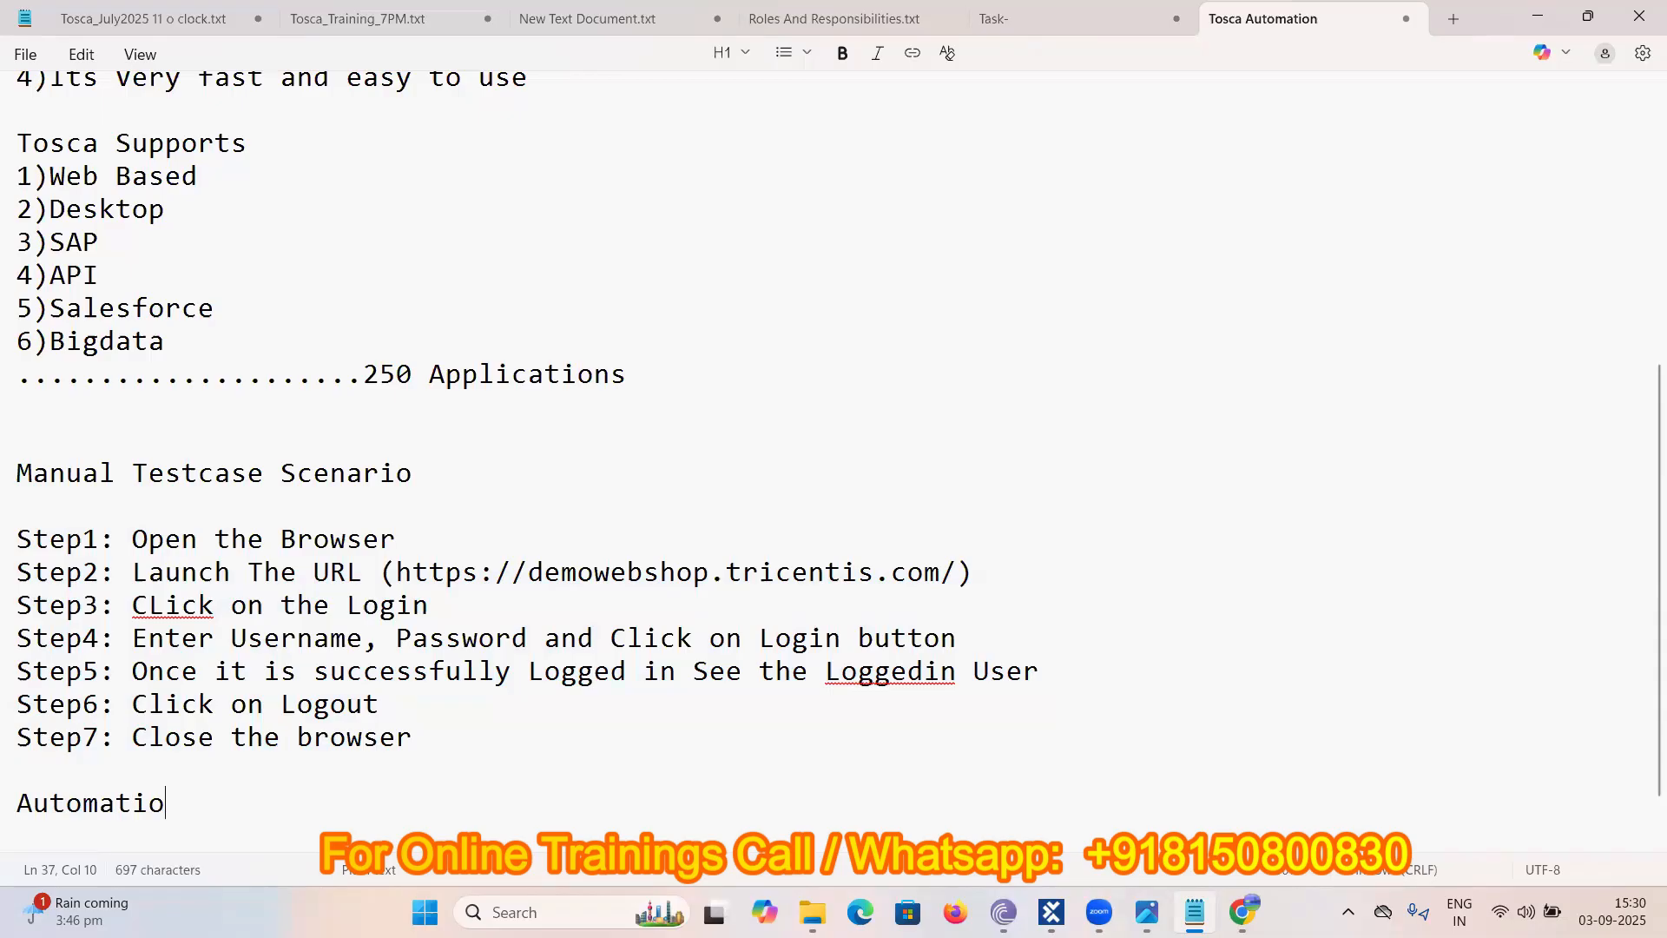
type("n")
type("Testing ")
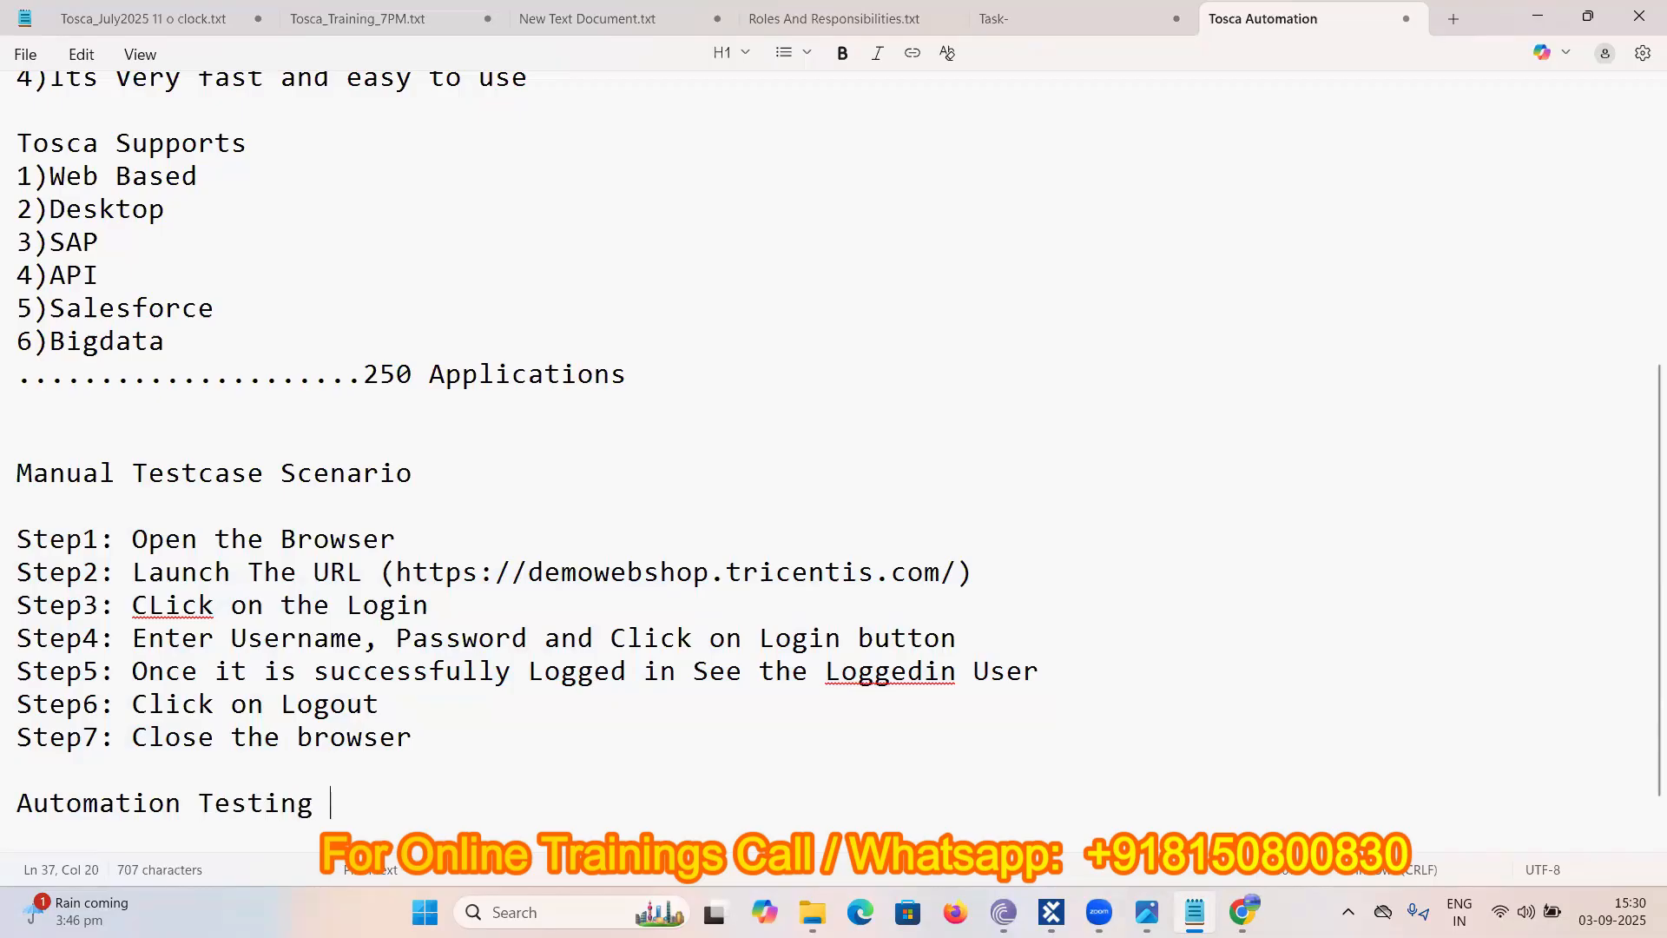
type("Scenario")
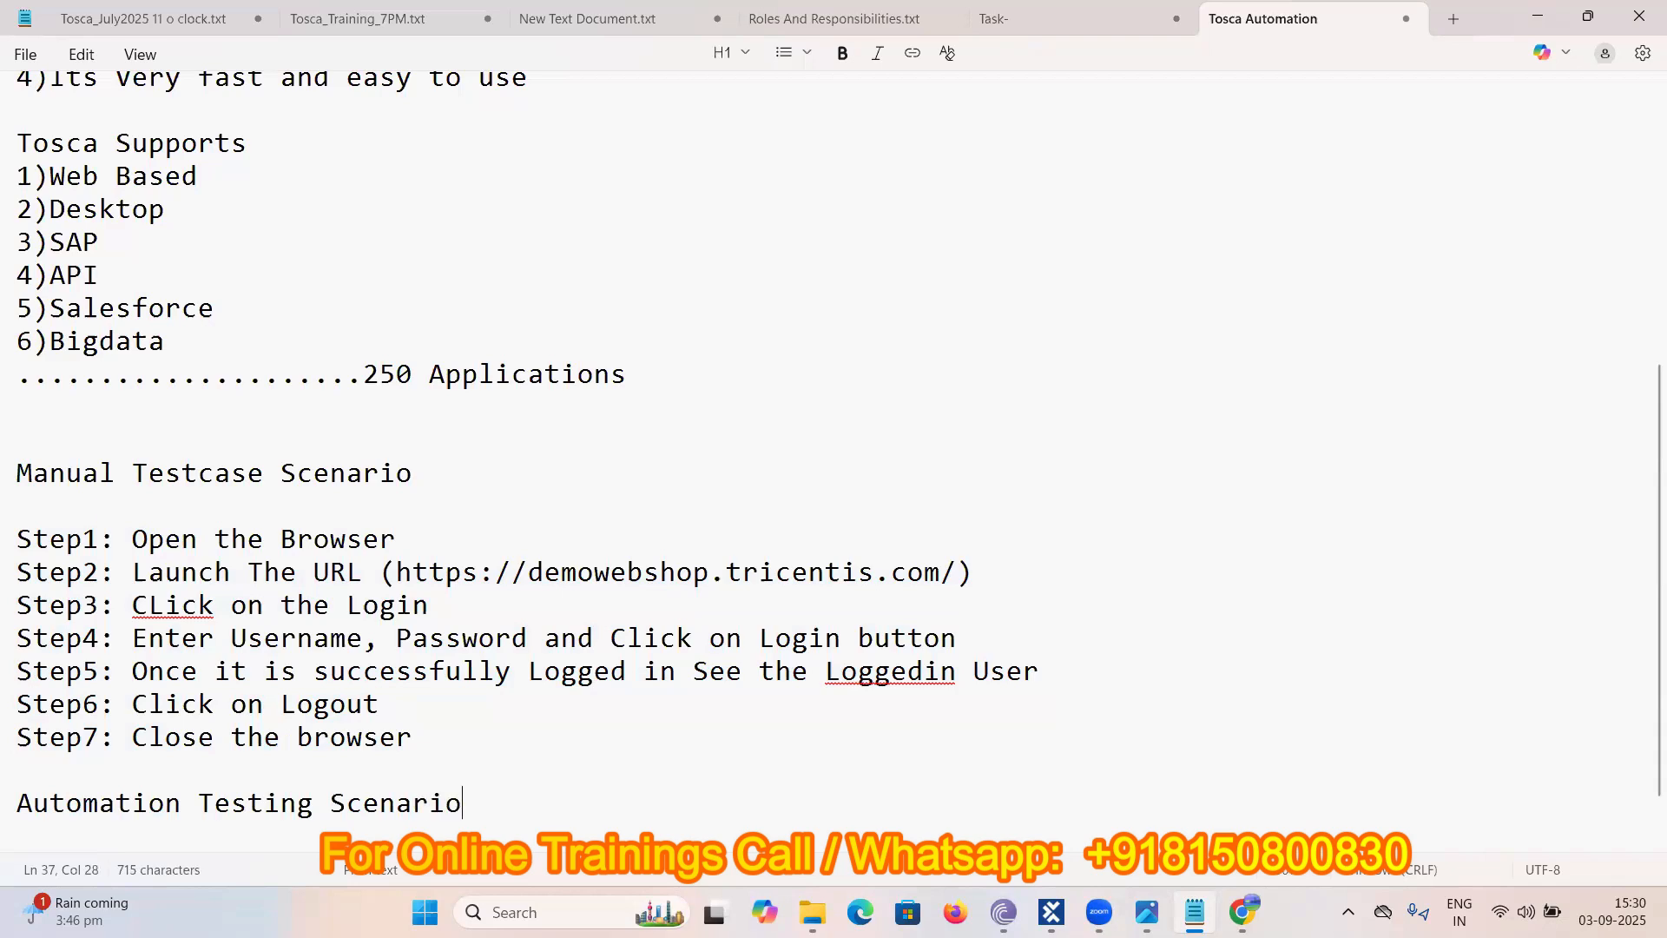
key("Return")
key("ctrl+v")
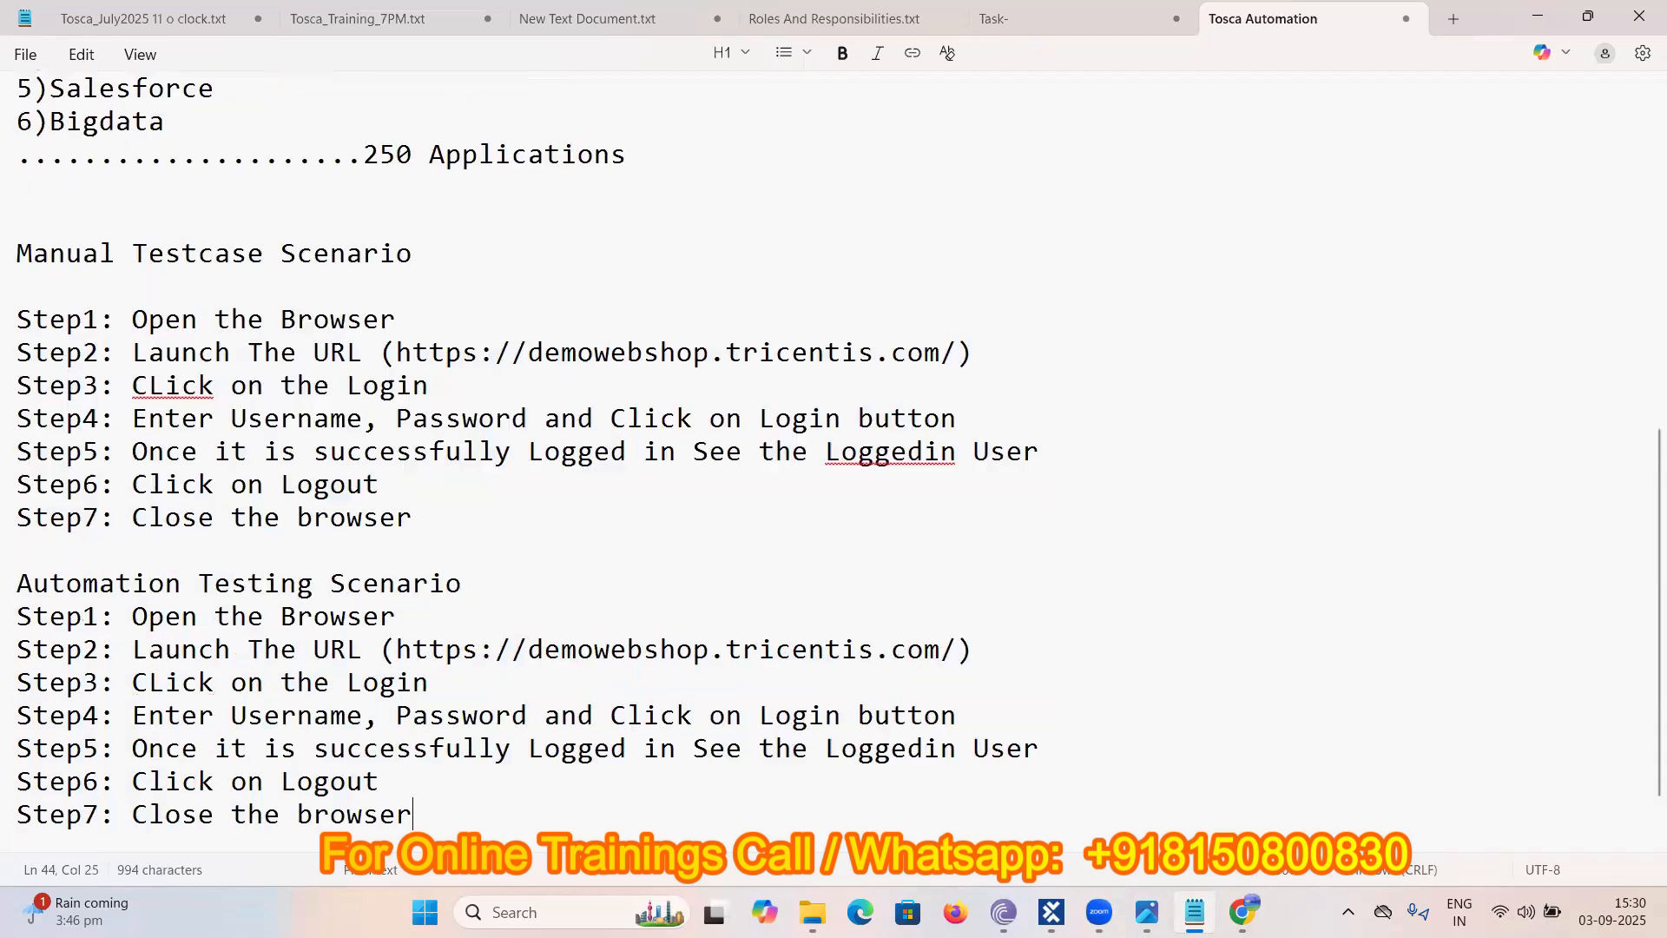
scroll(469, 368, "down", 1)
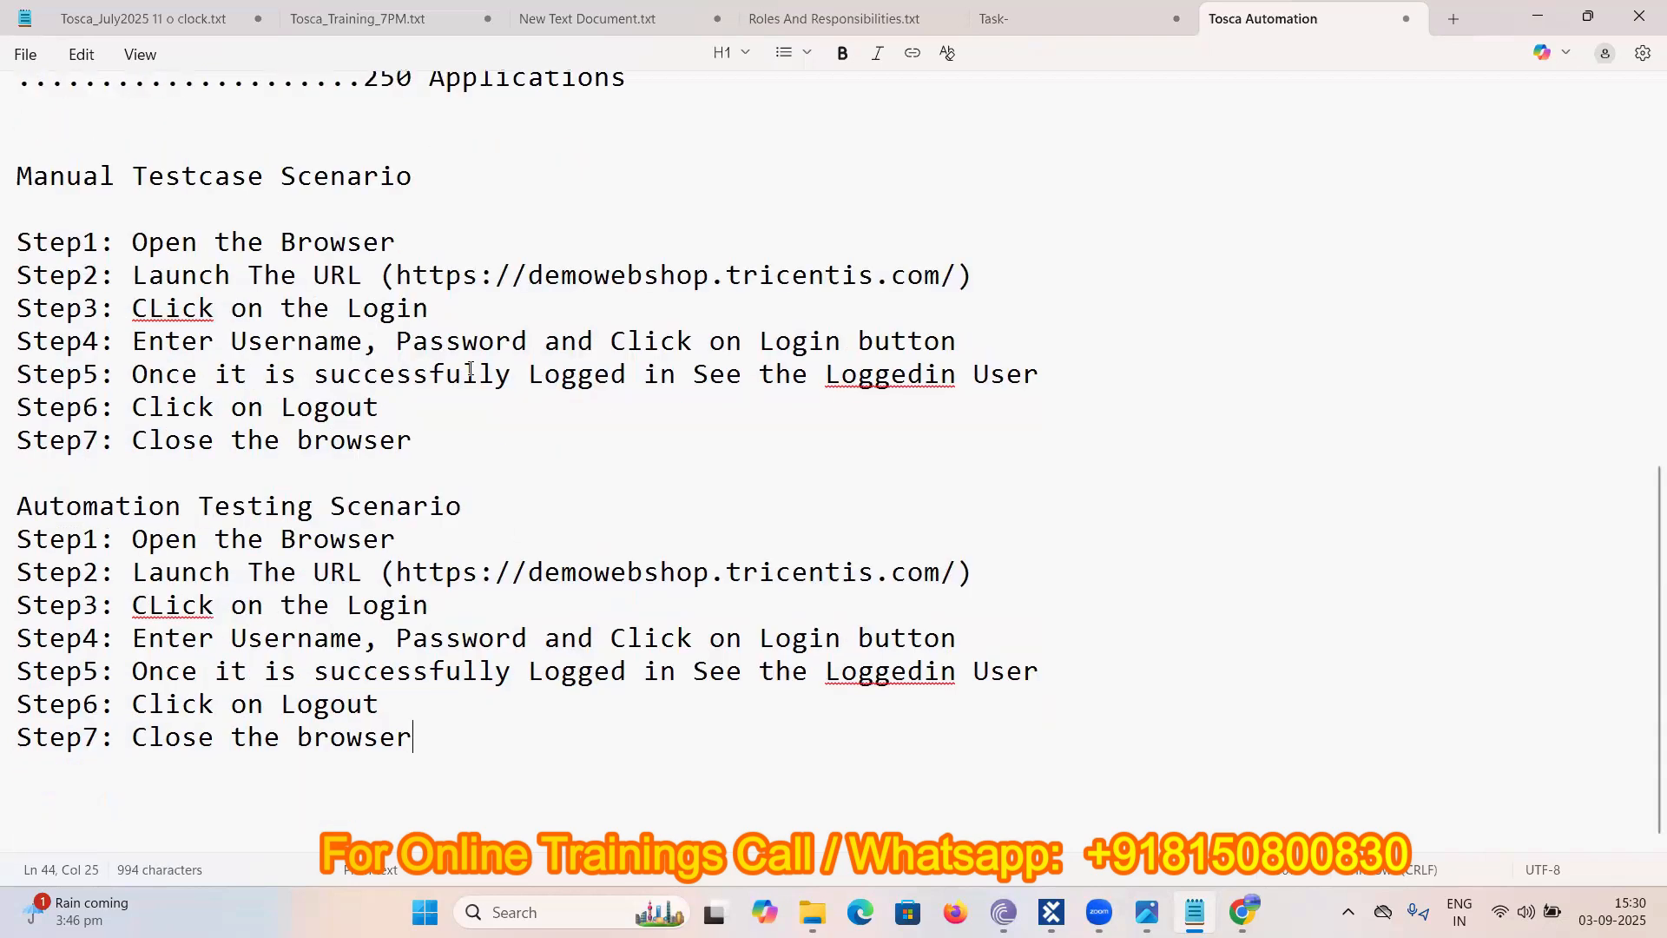
left_click(458, 454)
key("Return")
key("Return")
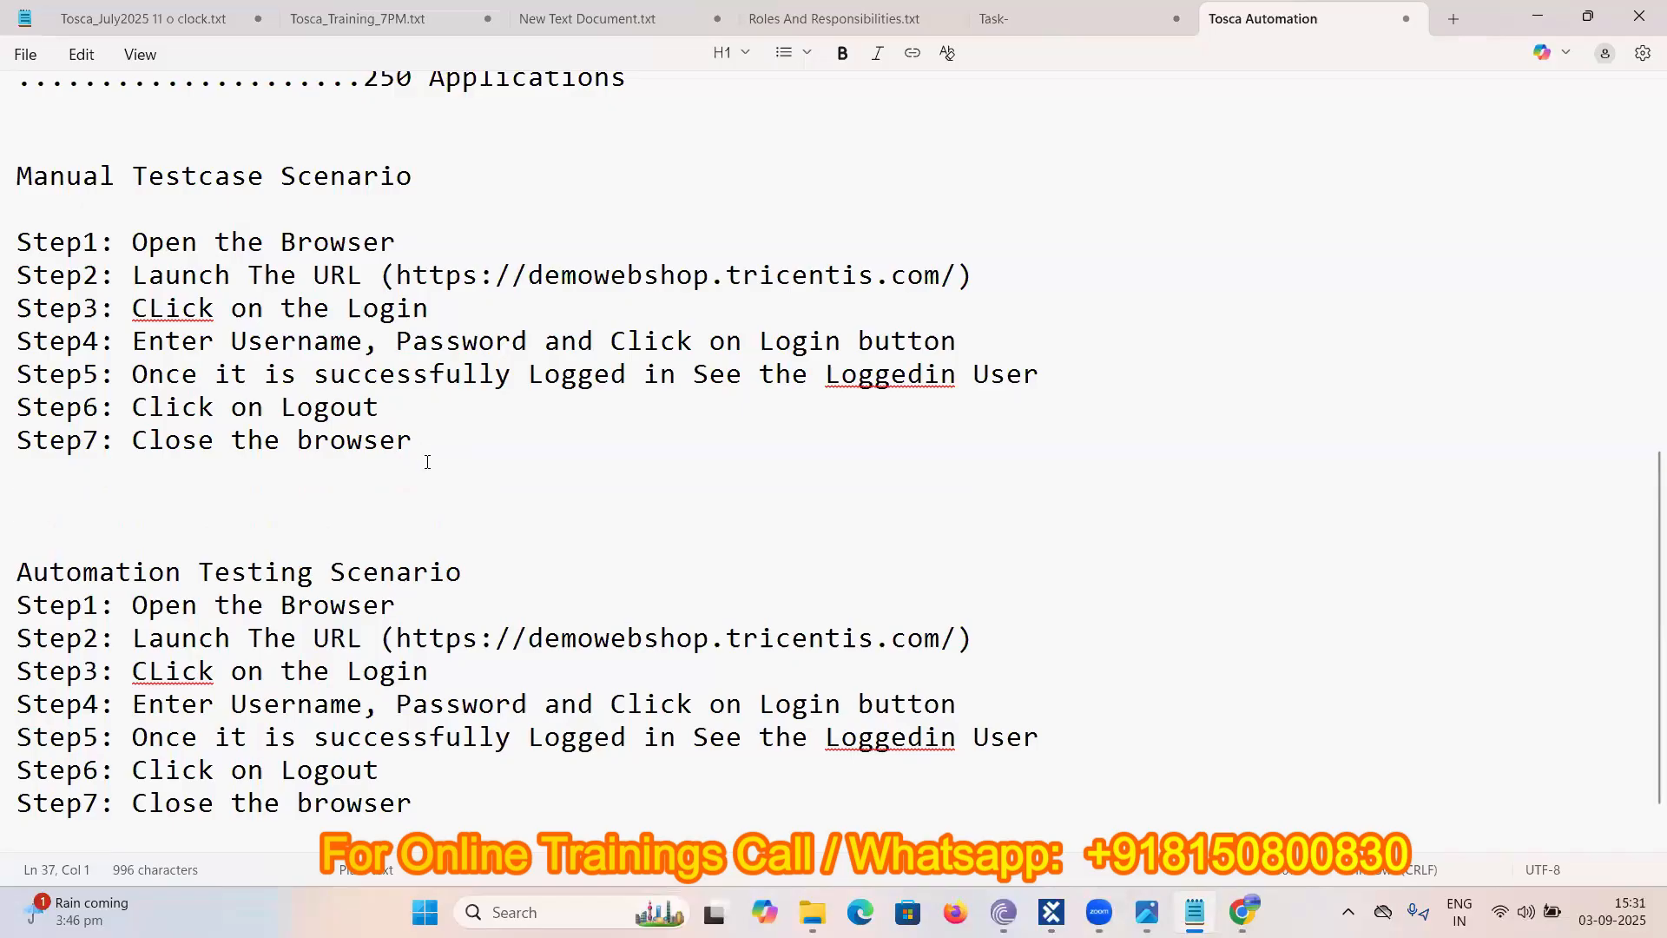
scroll(428, 461, "down", 1)
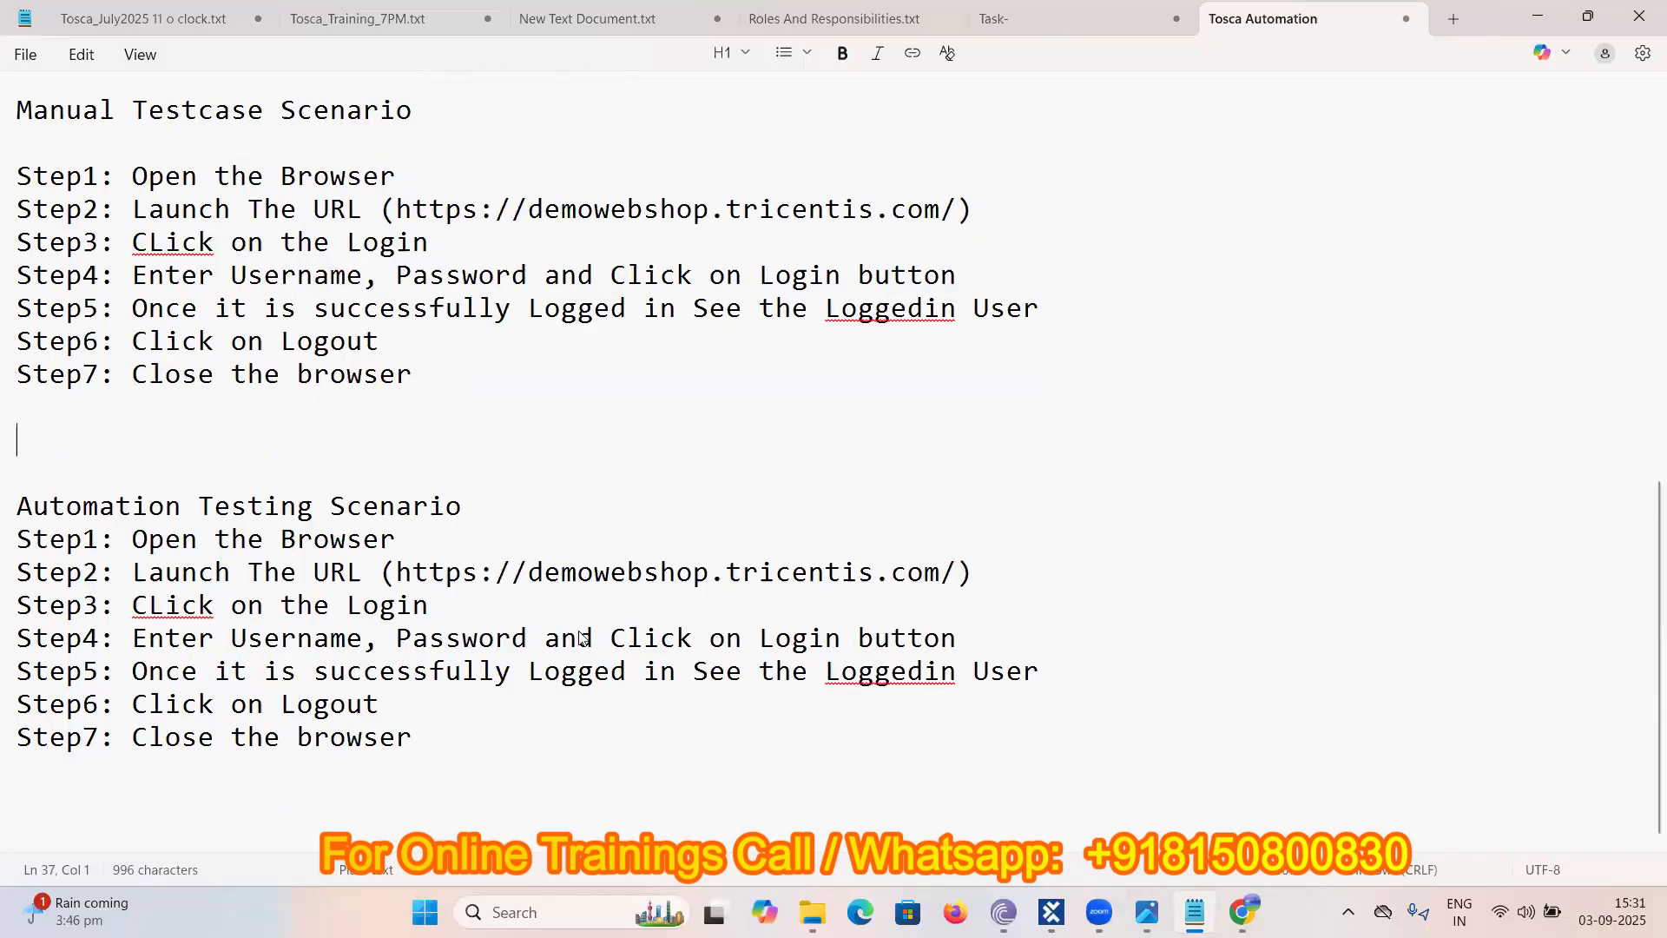
- Open the DemoWebShopMultiUser recent project in Tosca Commander and log in
mouse_move(1051, 912)
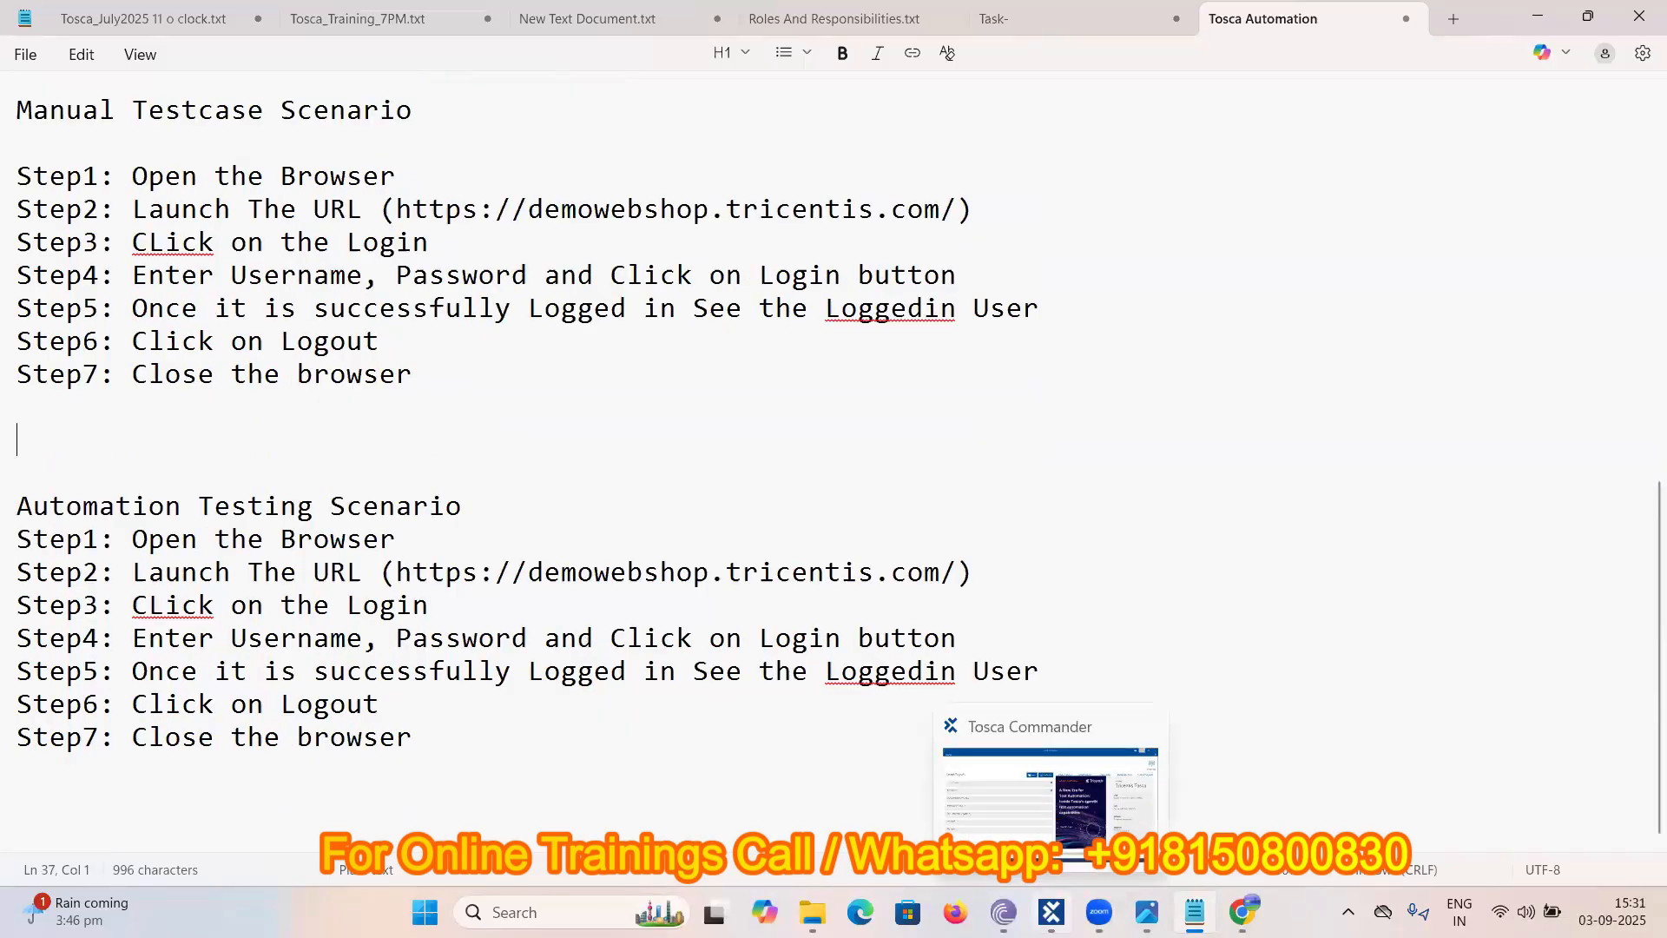
left_click(1050, 786)
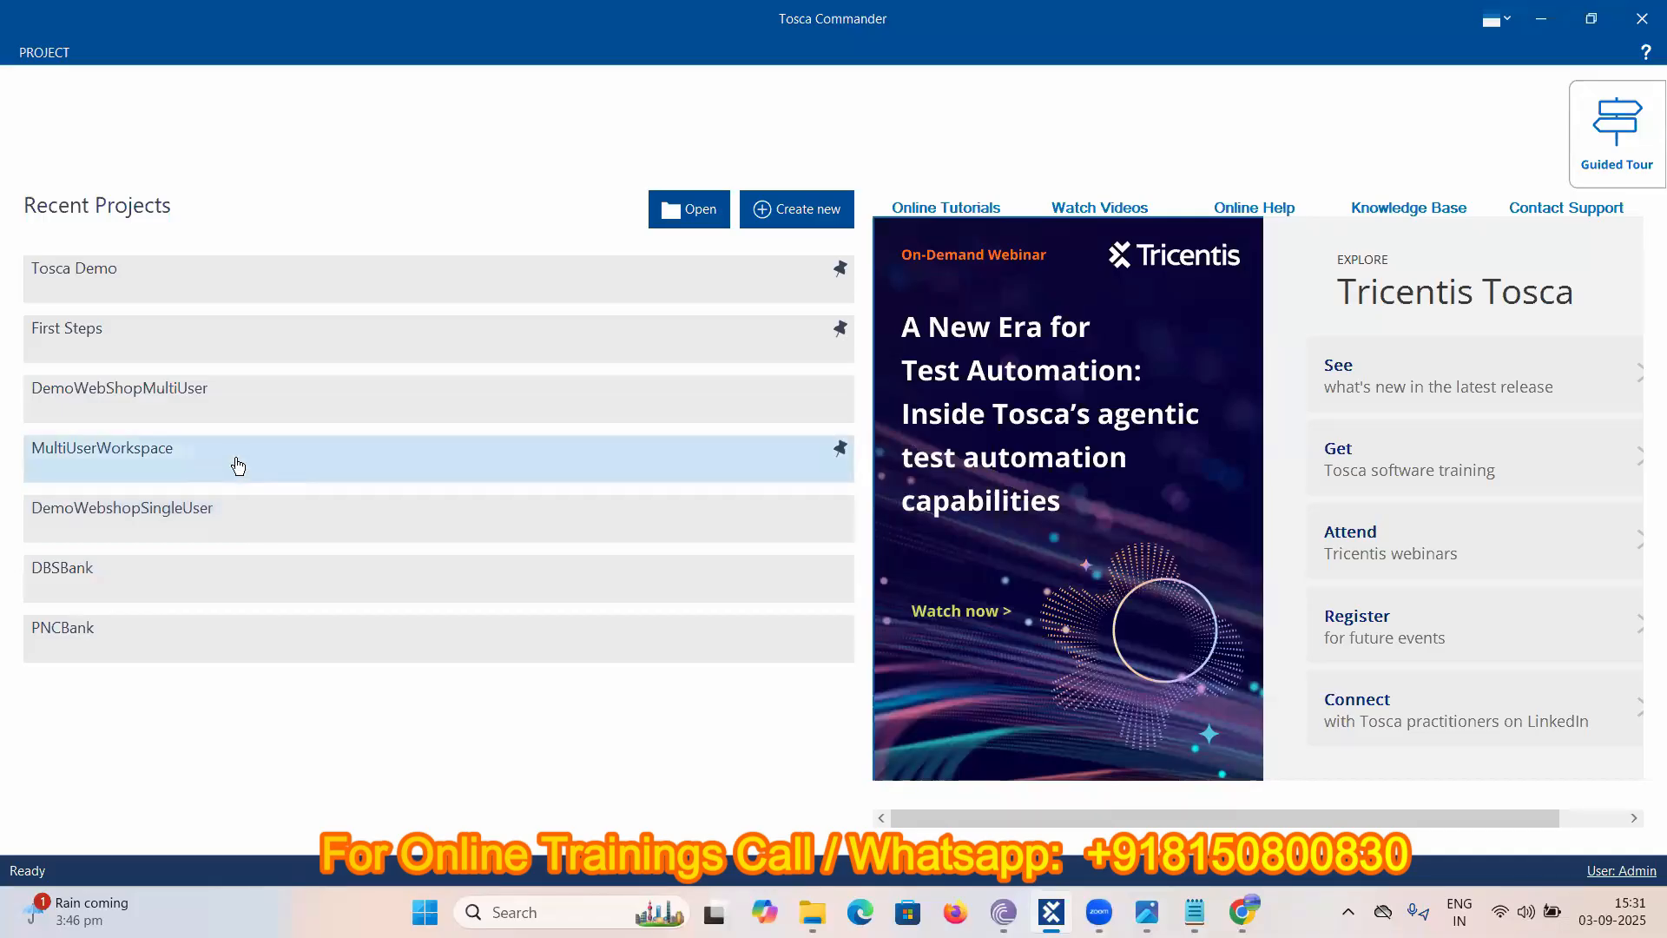
left_click(239, 397)
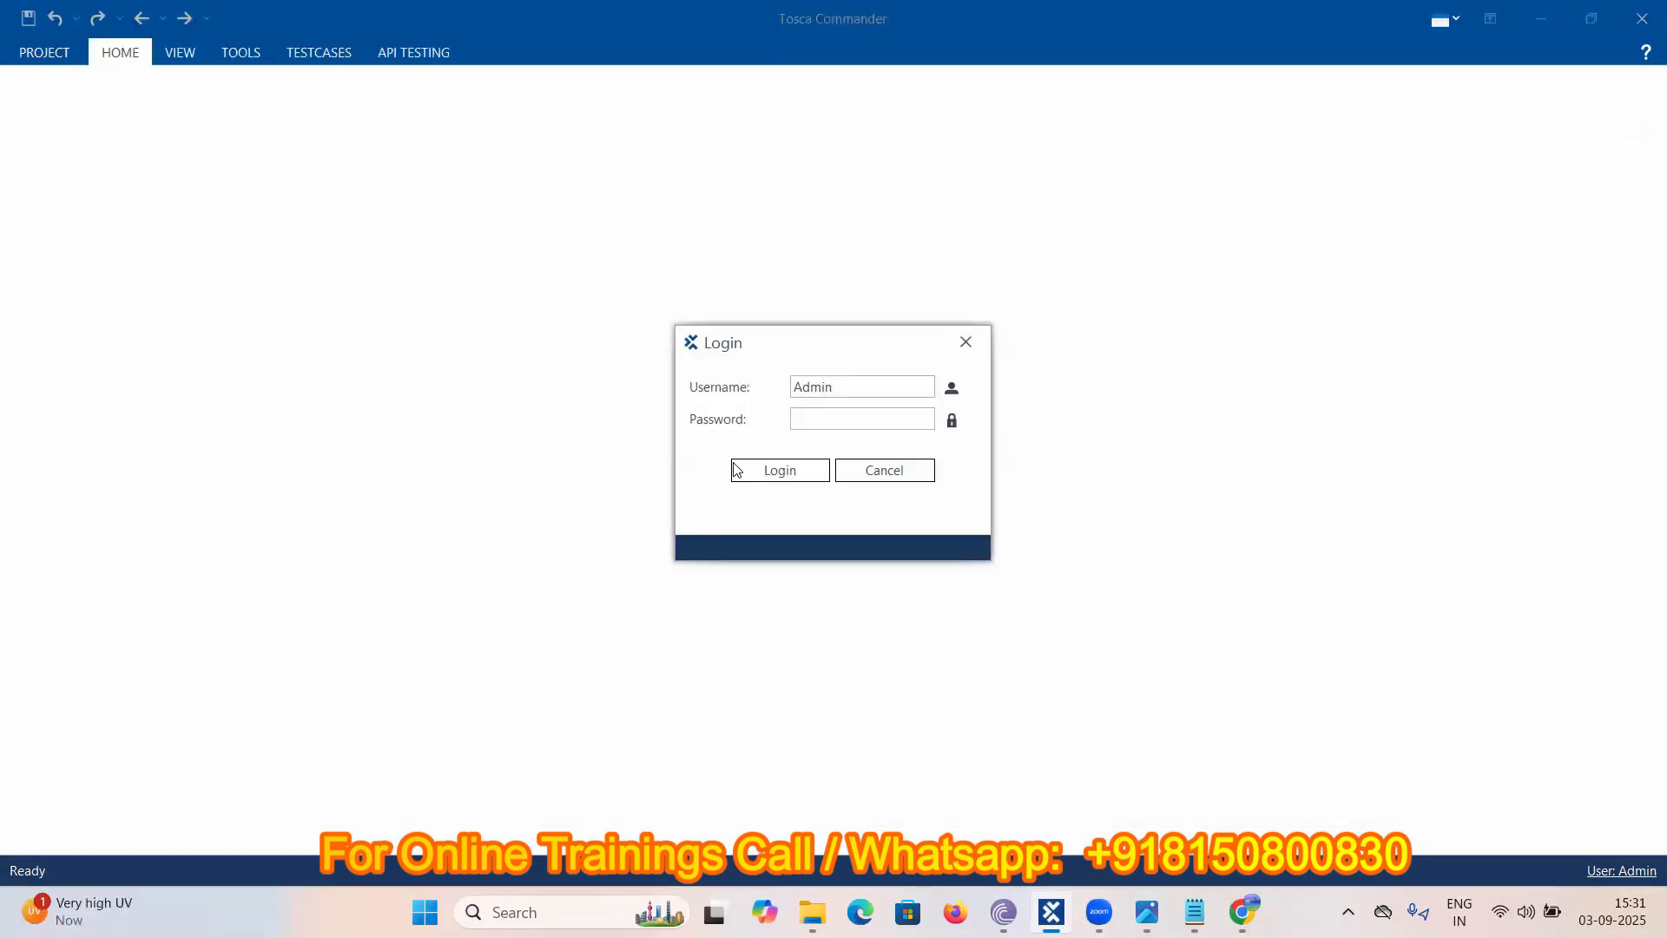
left_click(749, 471)
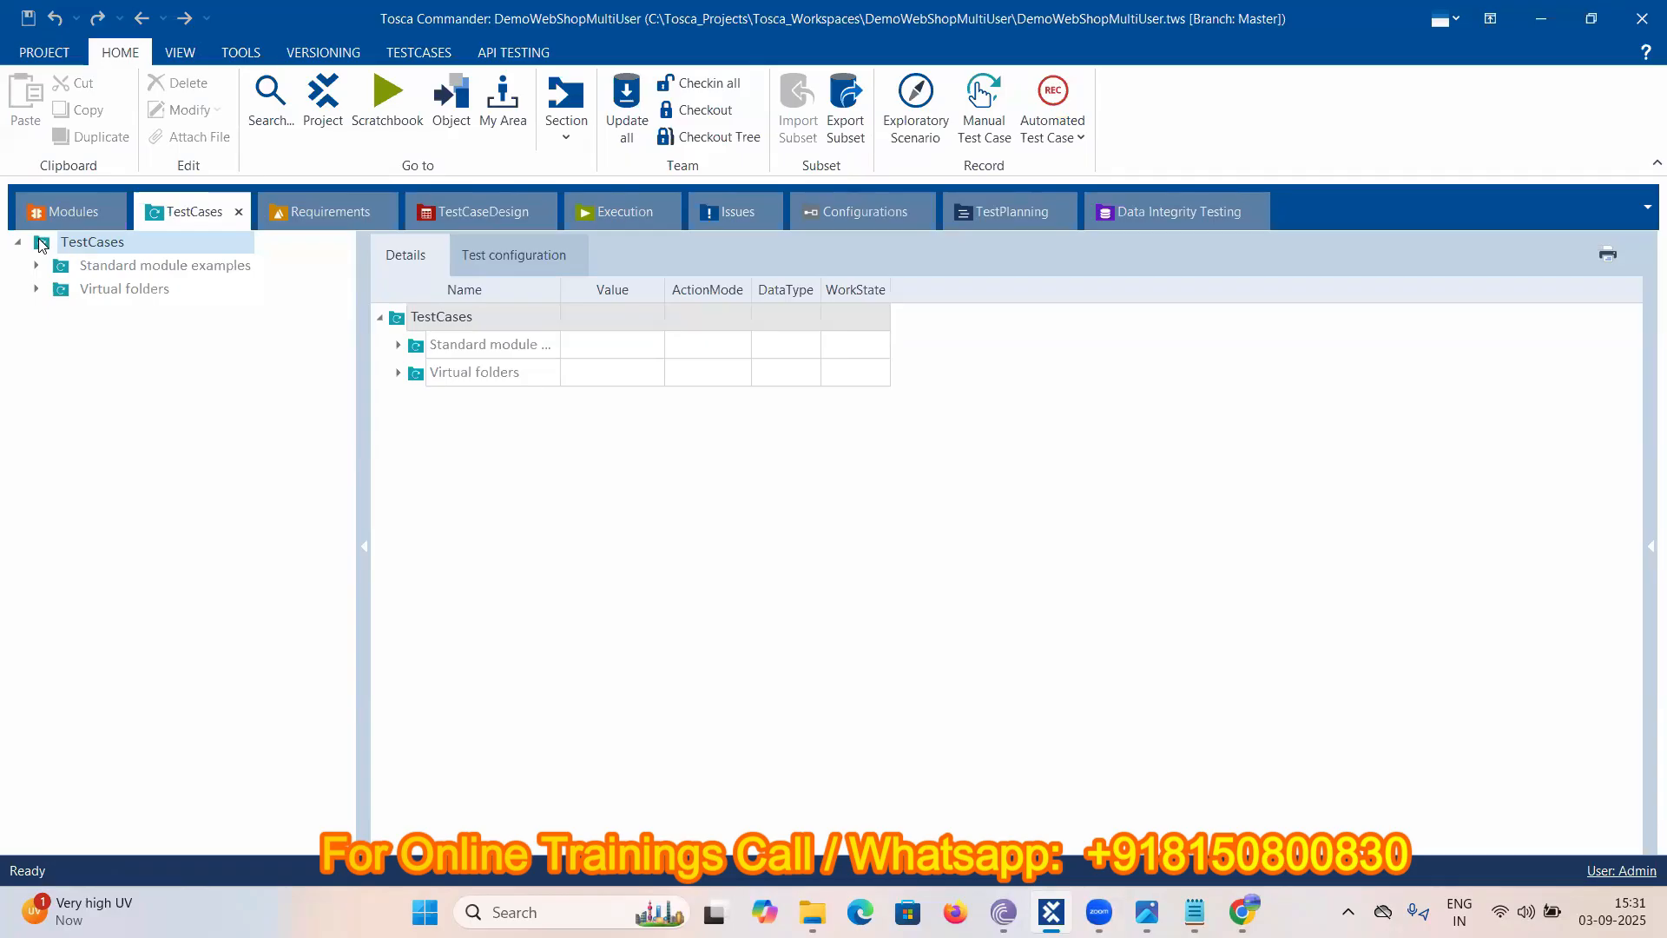
- Check out TestCases and create a DemoWebShop folder in it
right_click(40, 246)
left_click(257, 192)
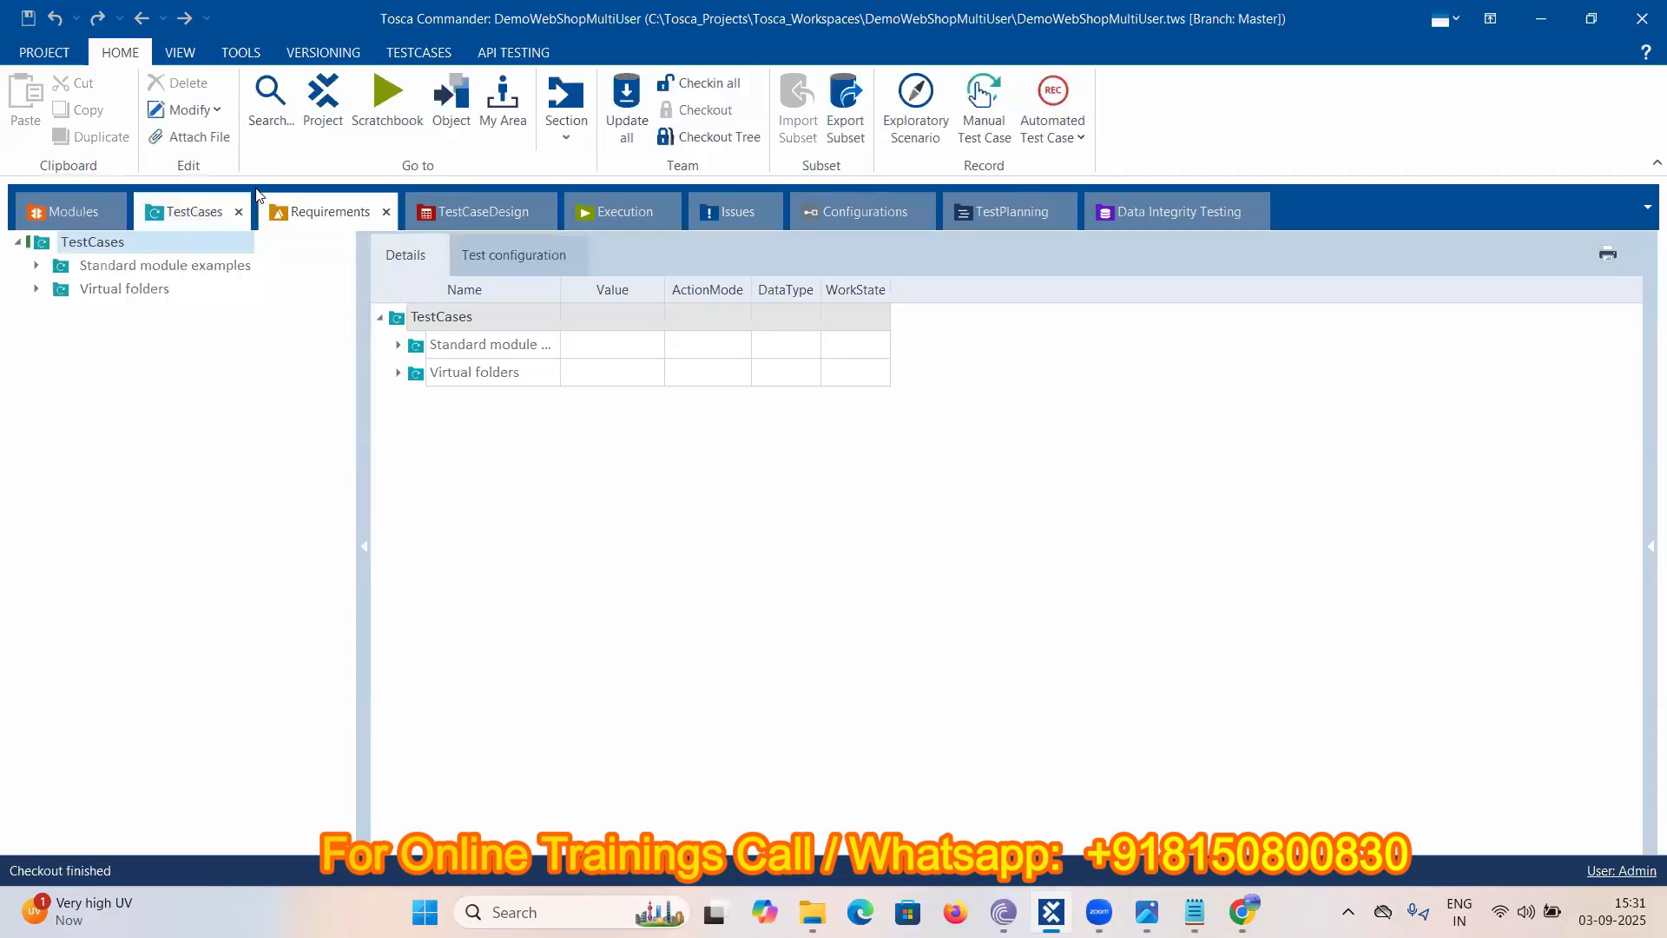
right_click(41, 241)
left_click(56, 219)
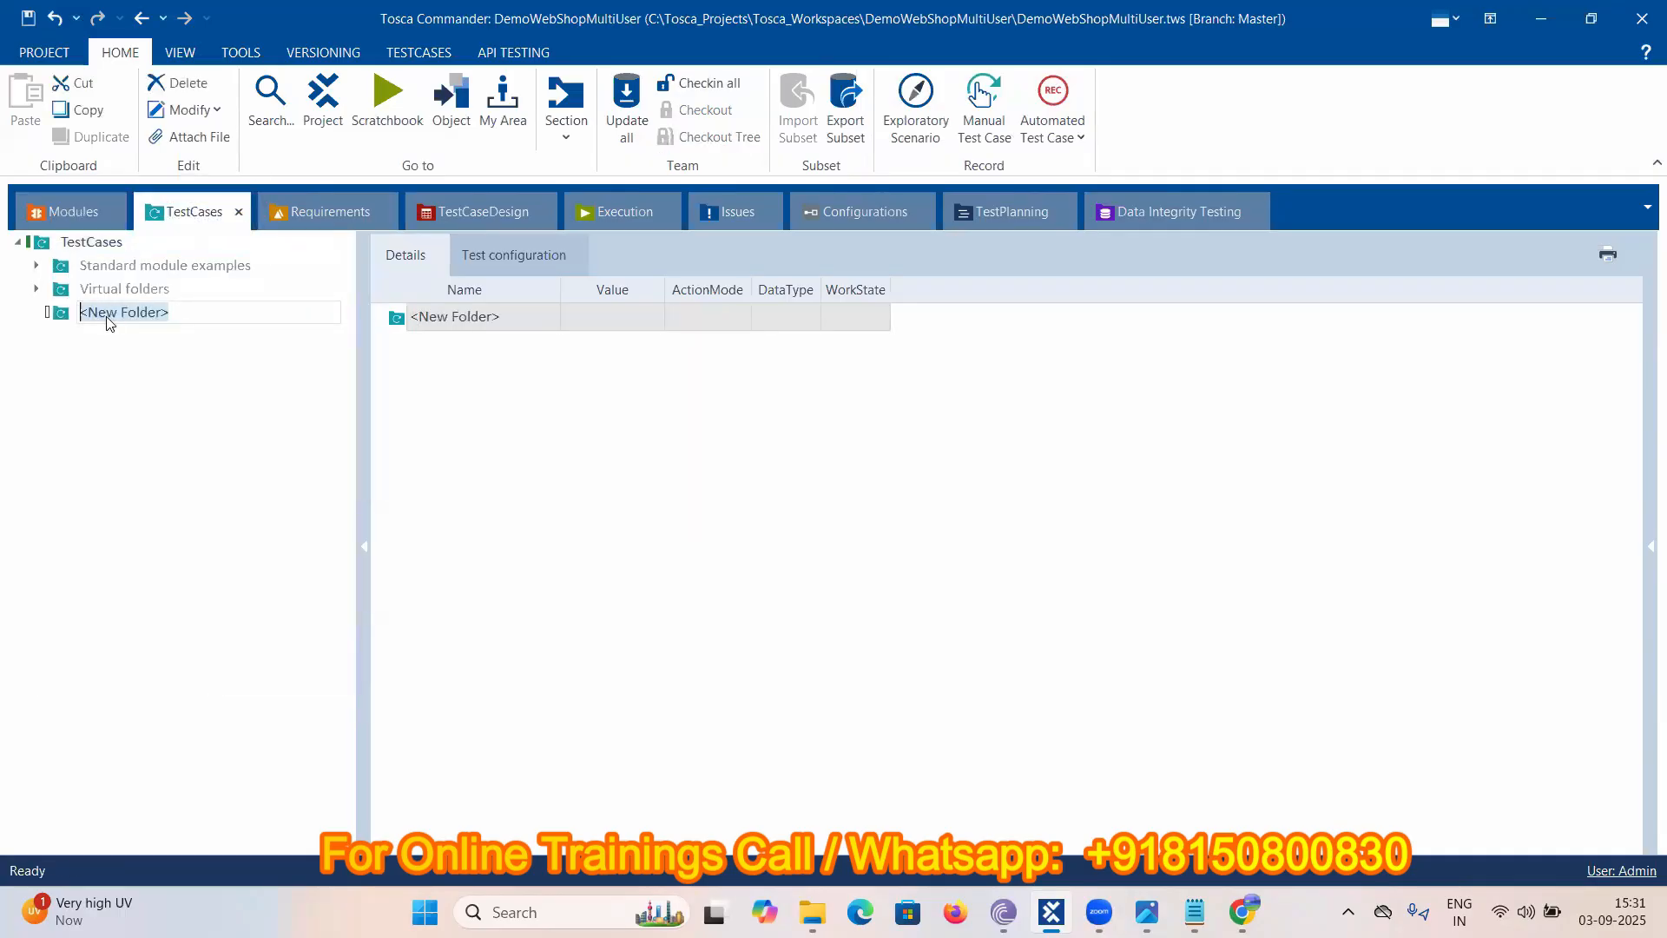
type("DemoWebShop")
key("Return")
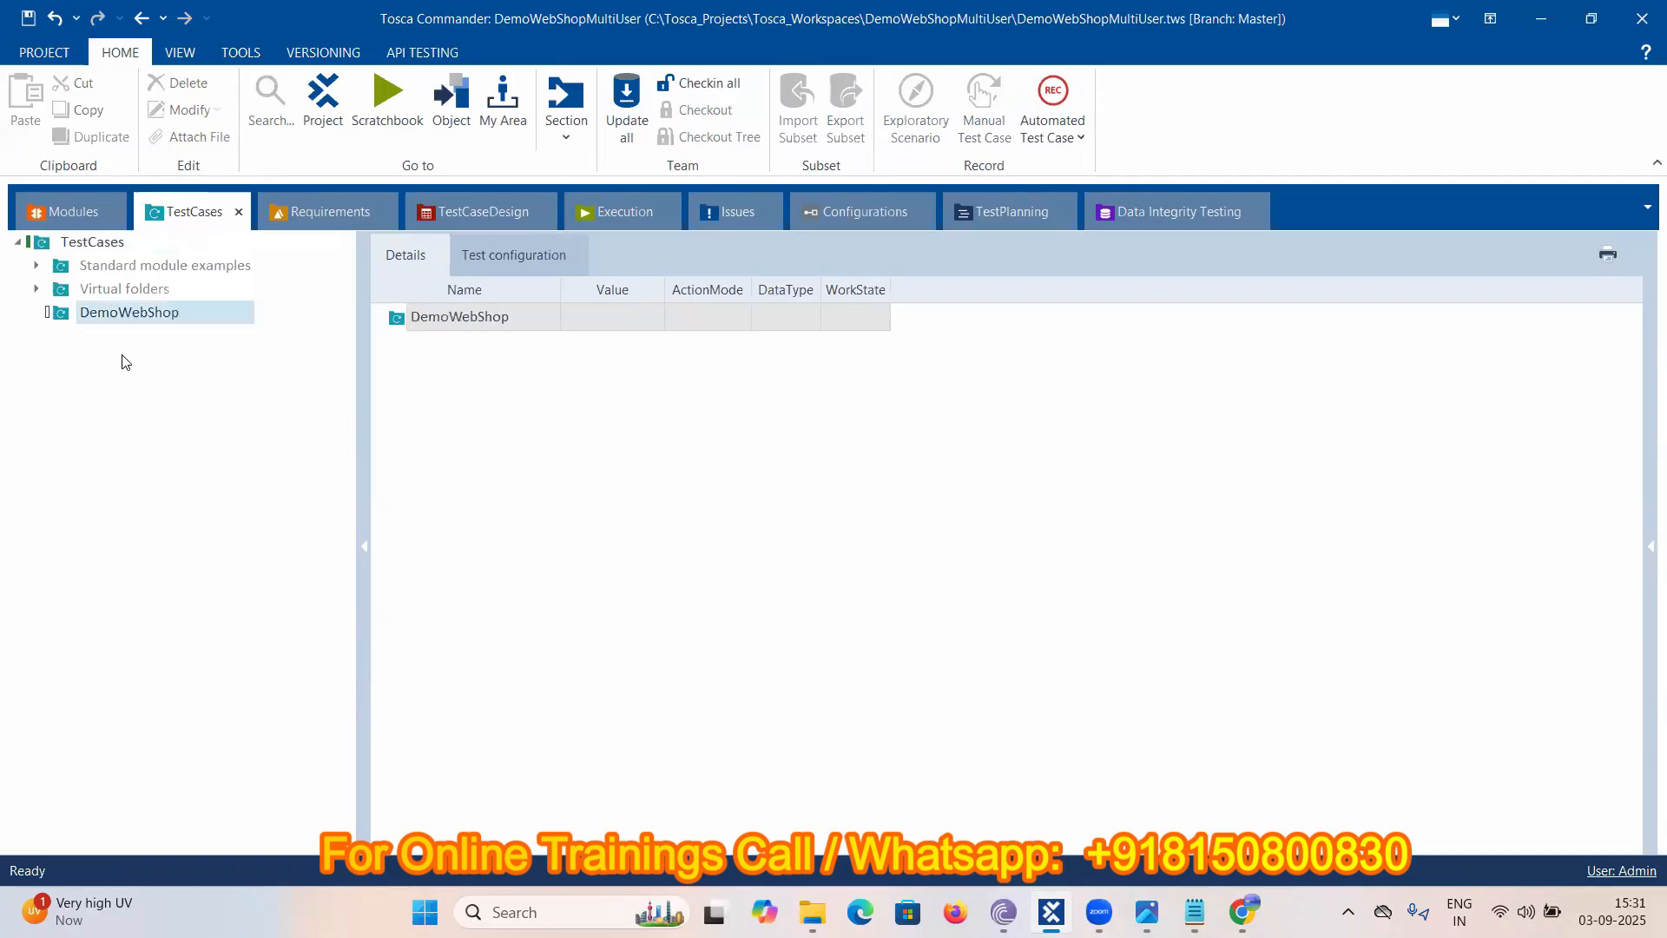
- Create test case Testcase01 inside the DemoWebShop folder
right_click(68, 320)
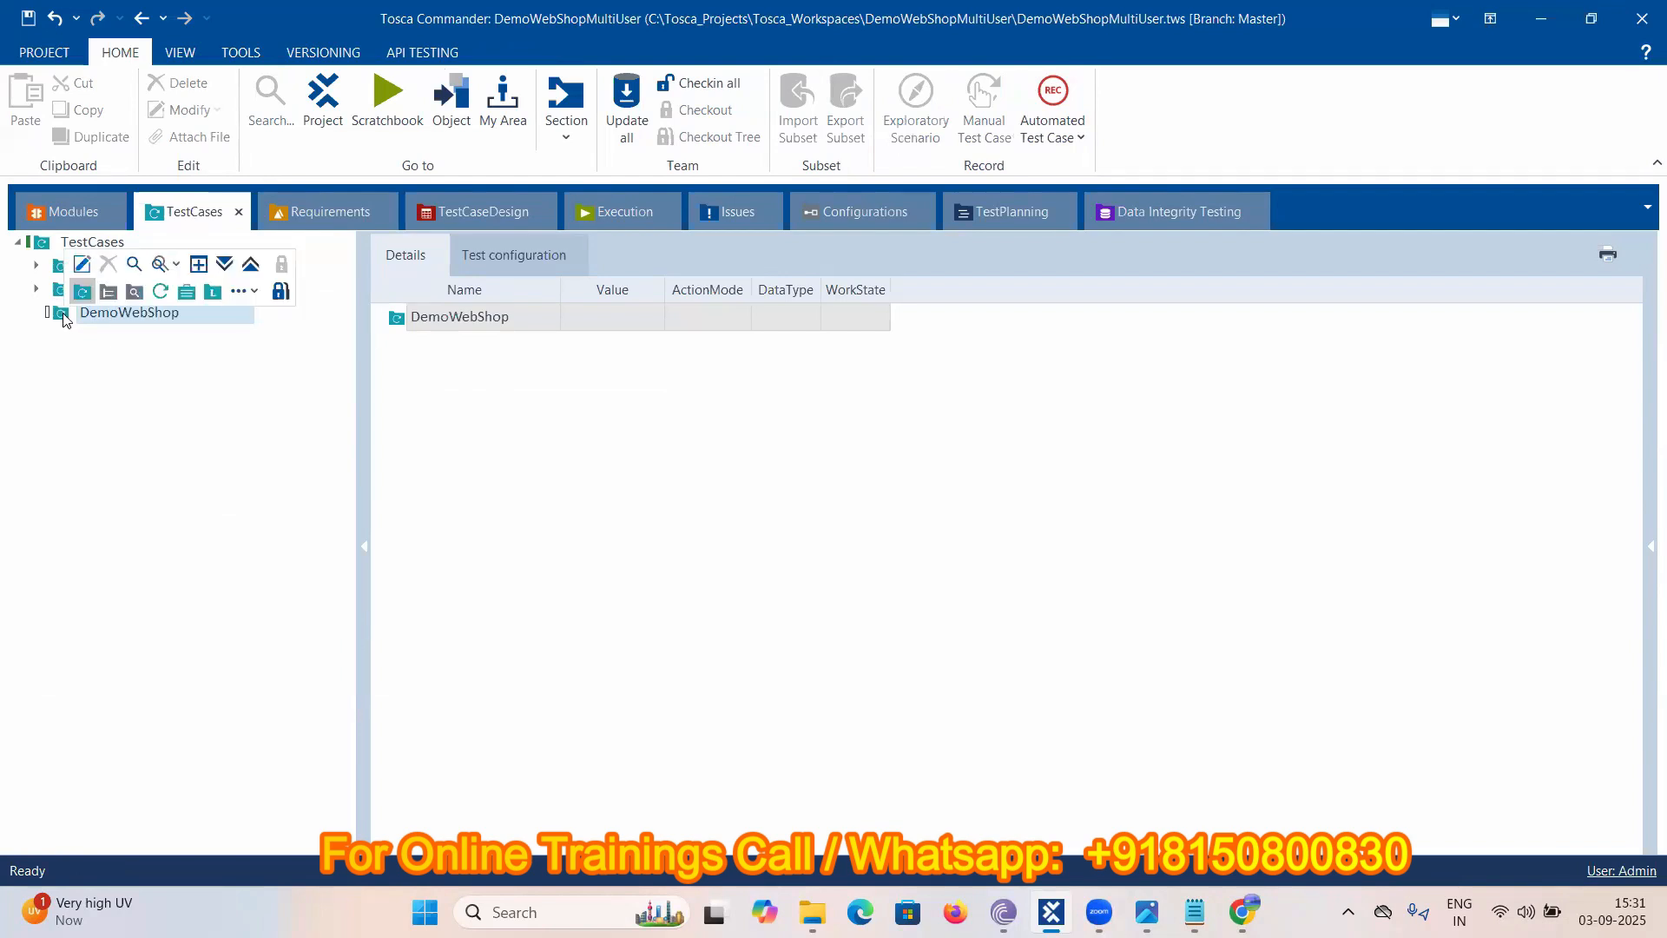
left_click(161, 295)
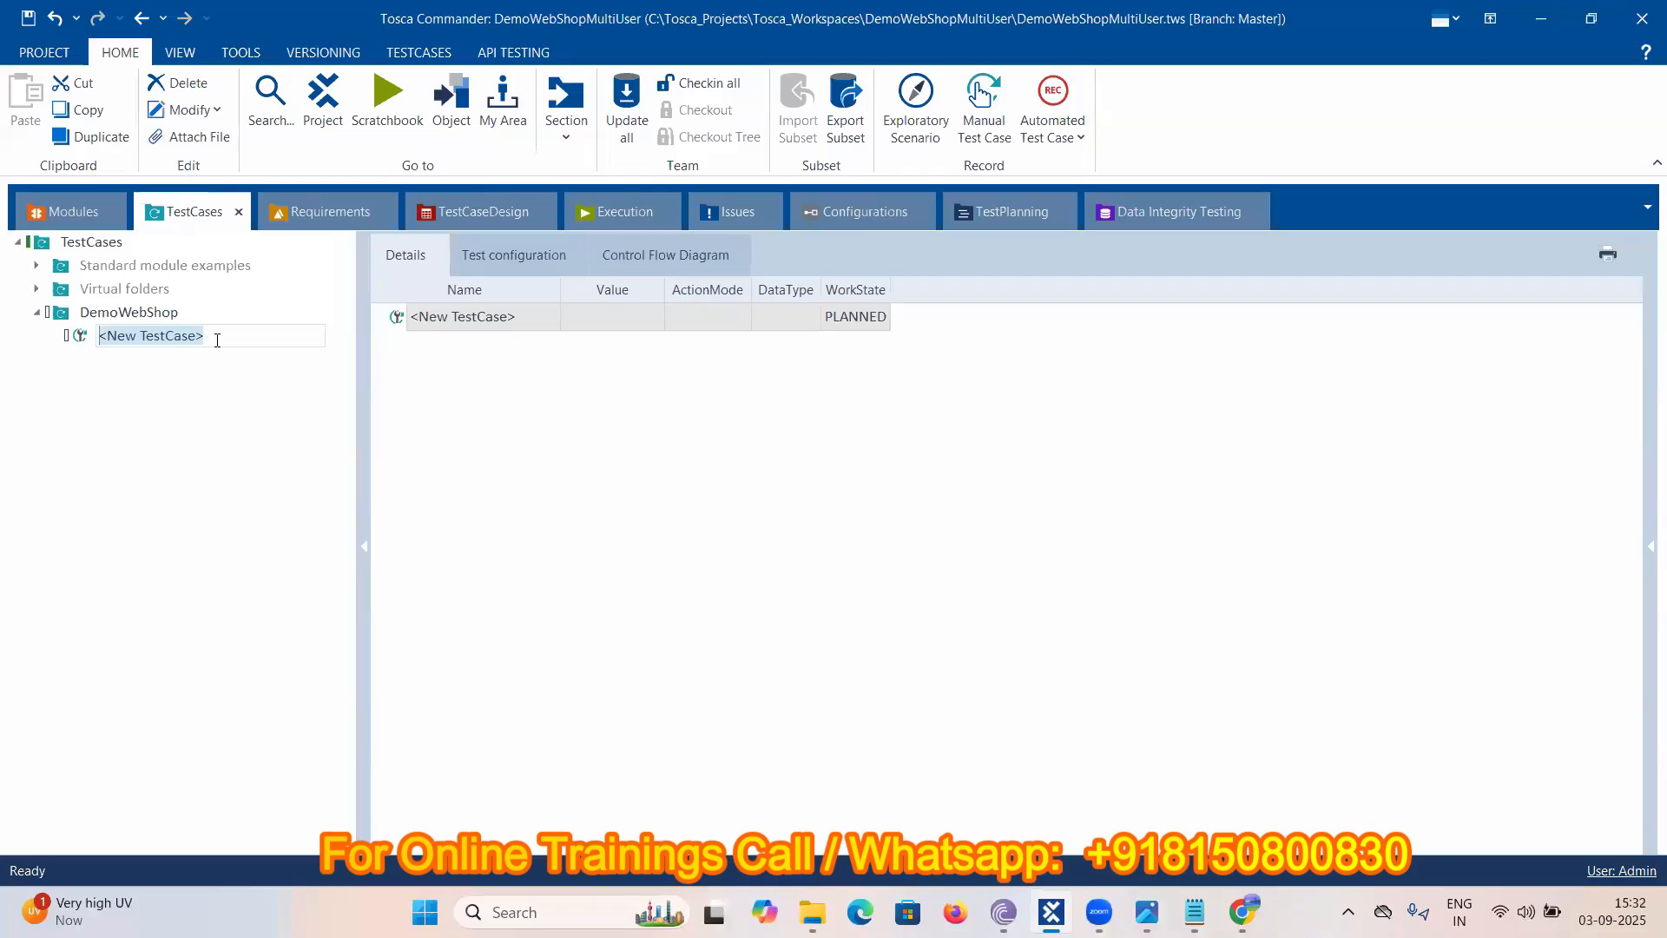
type("Testcas")
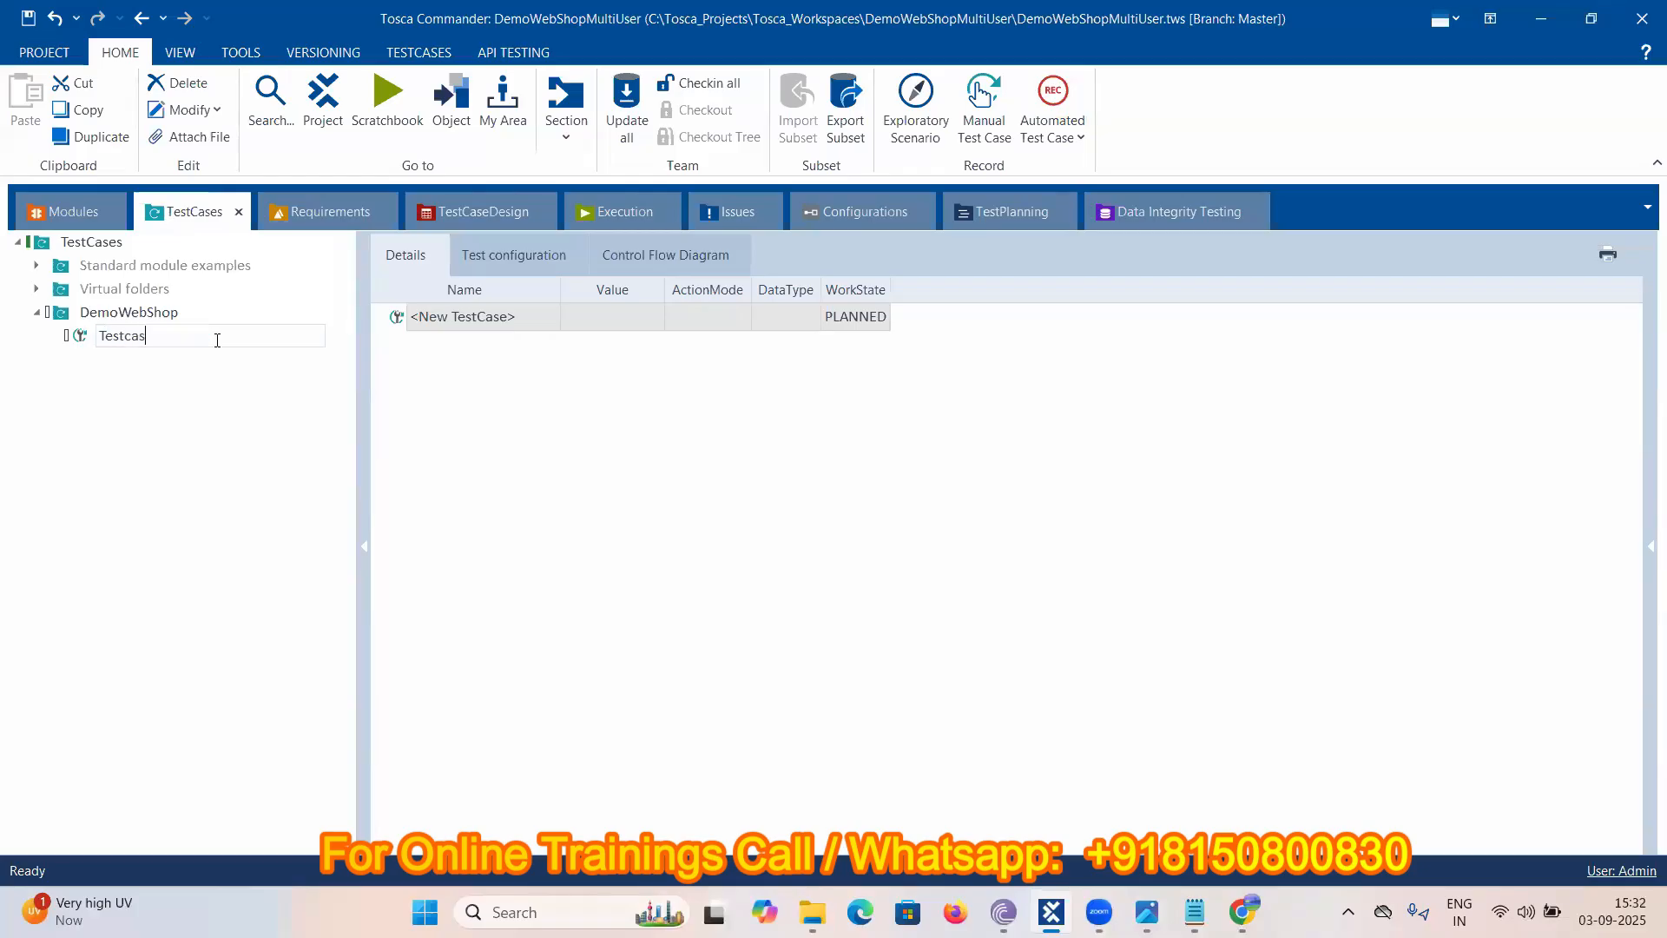
type("e01")
left_click(153, 486)
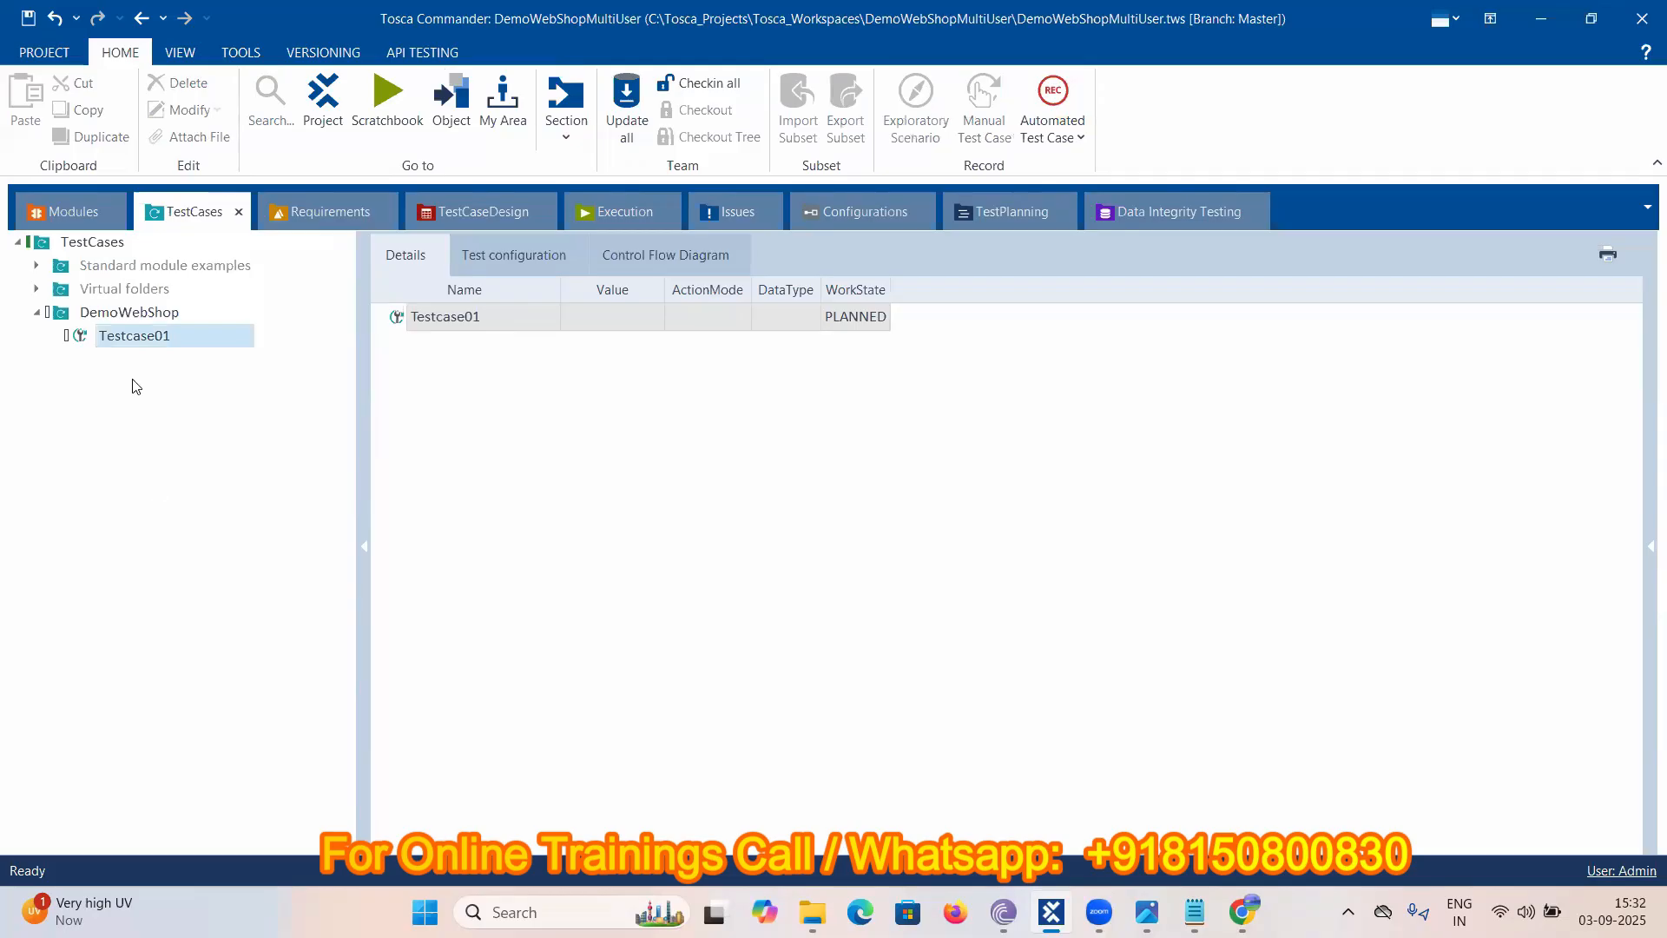
left_click(63, 222)
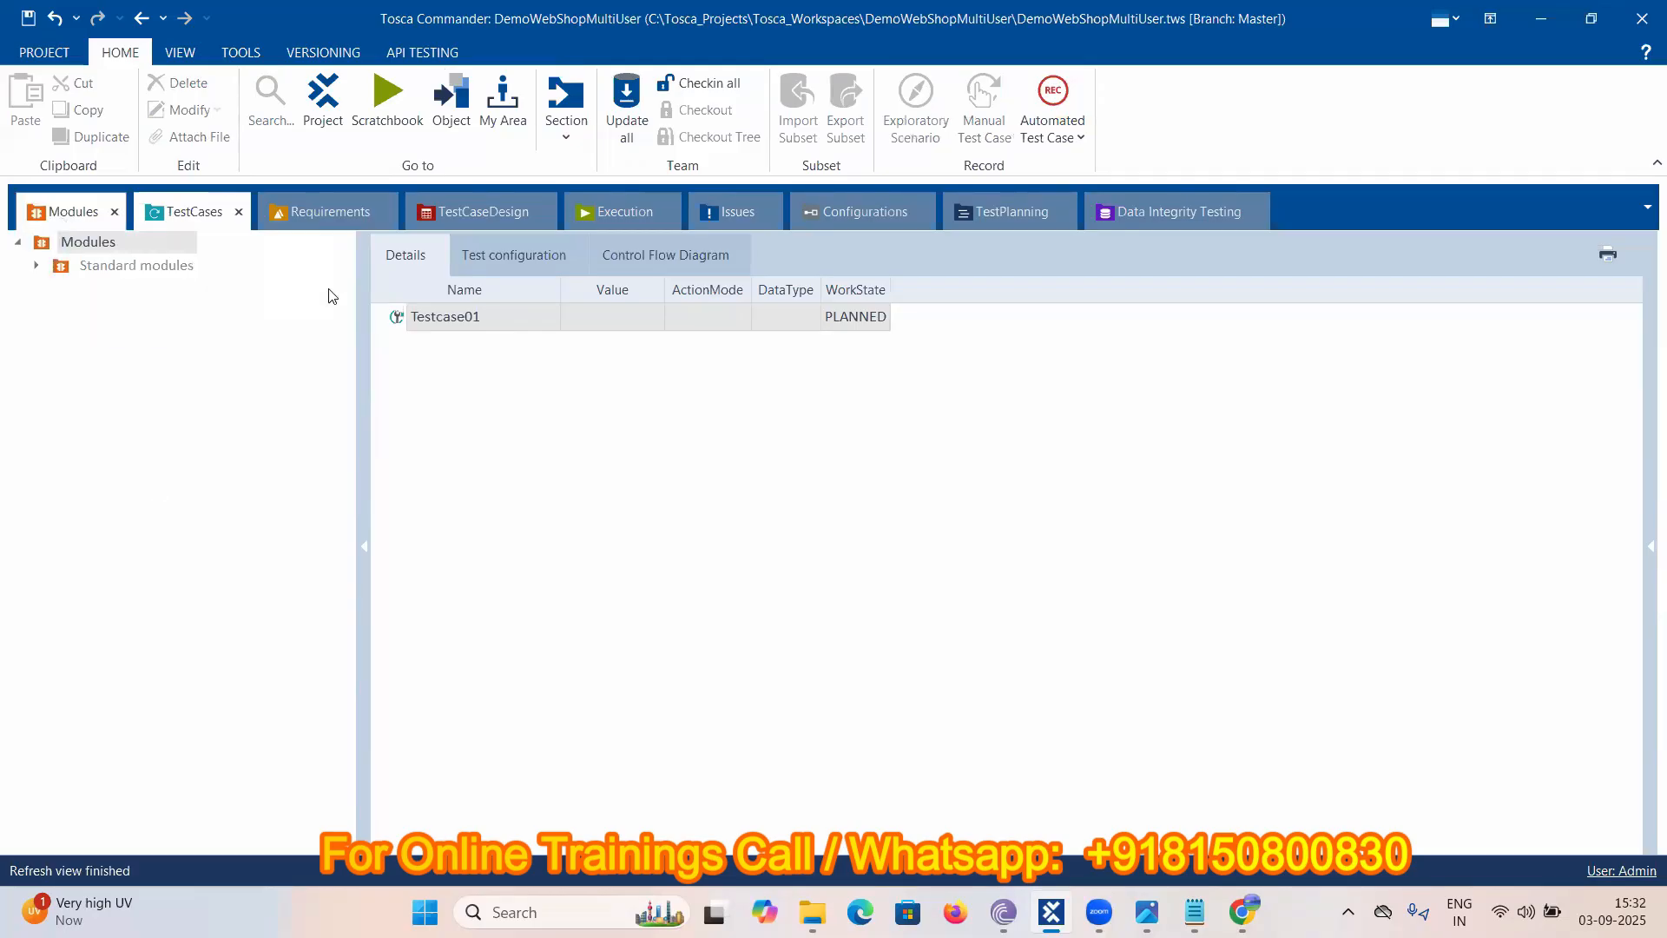
- Expand Standard modules and TBox Automation Tools in the Modules tree
left_click(36, 267)
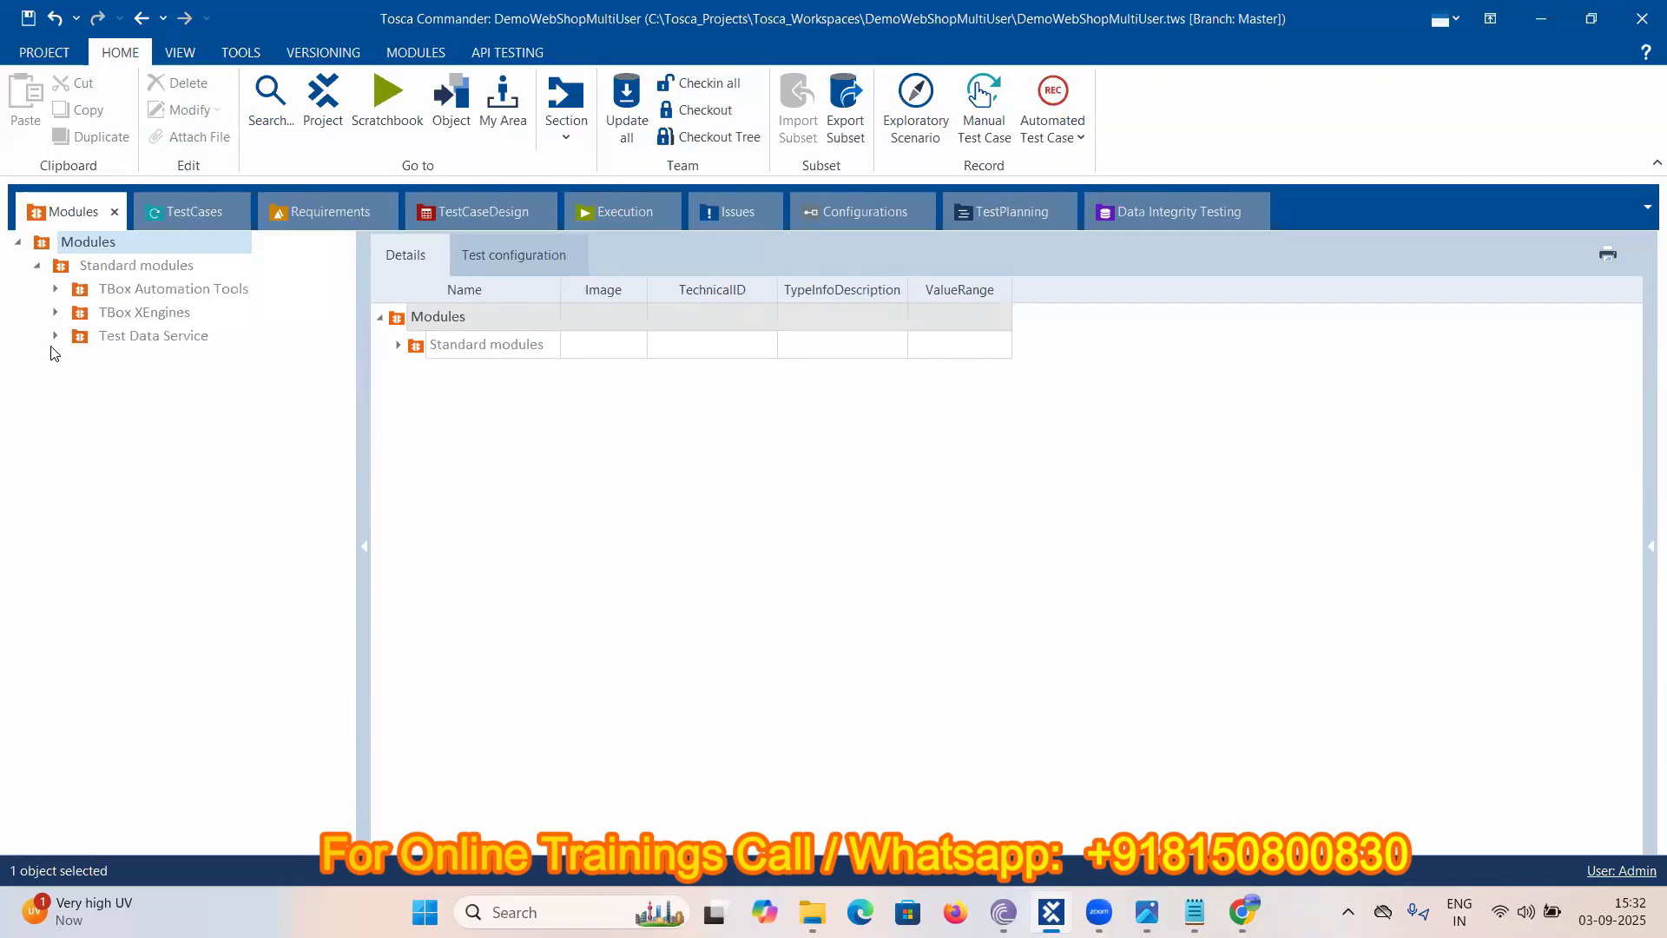
left_click(57, 290)
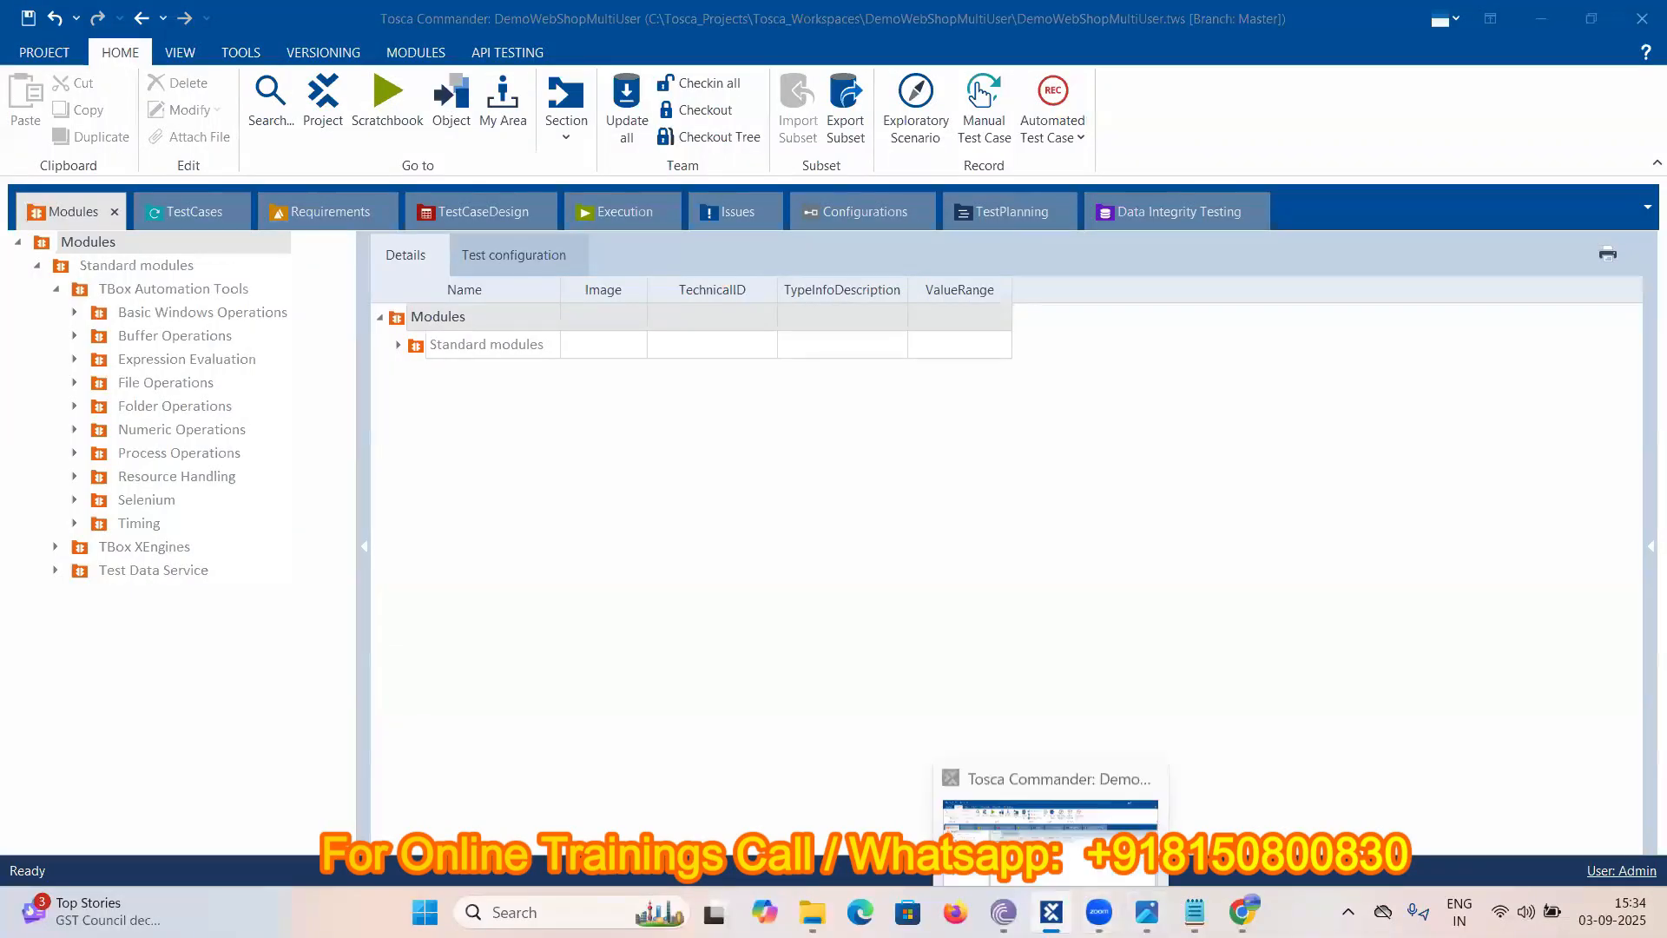
left_click(1050, 912)
left_click(1059, 910)
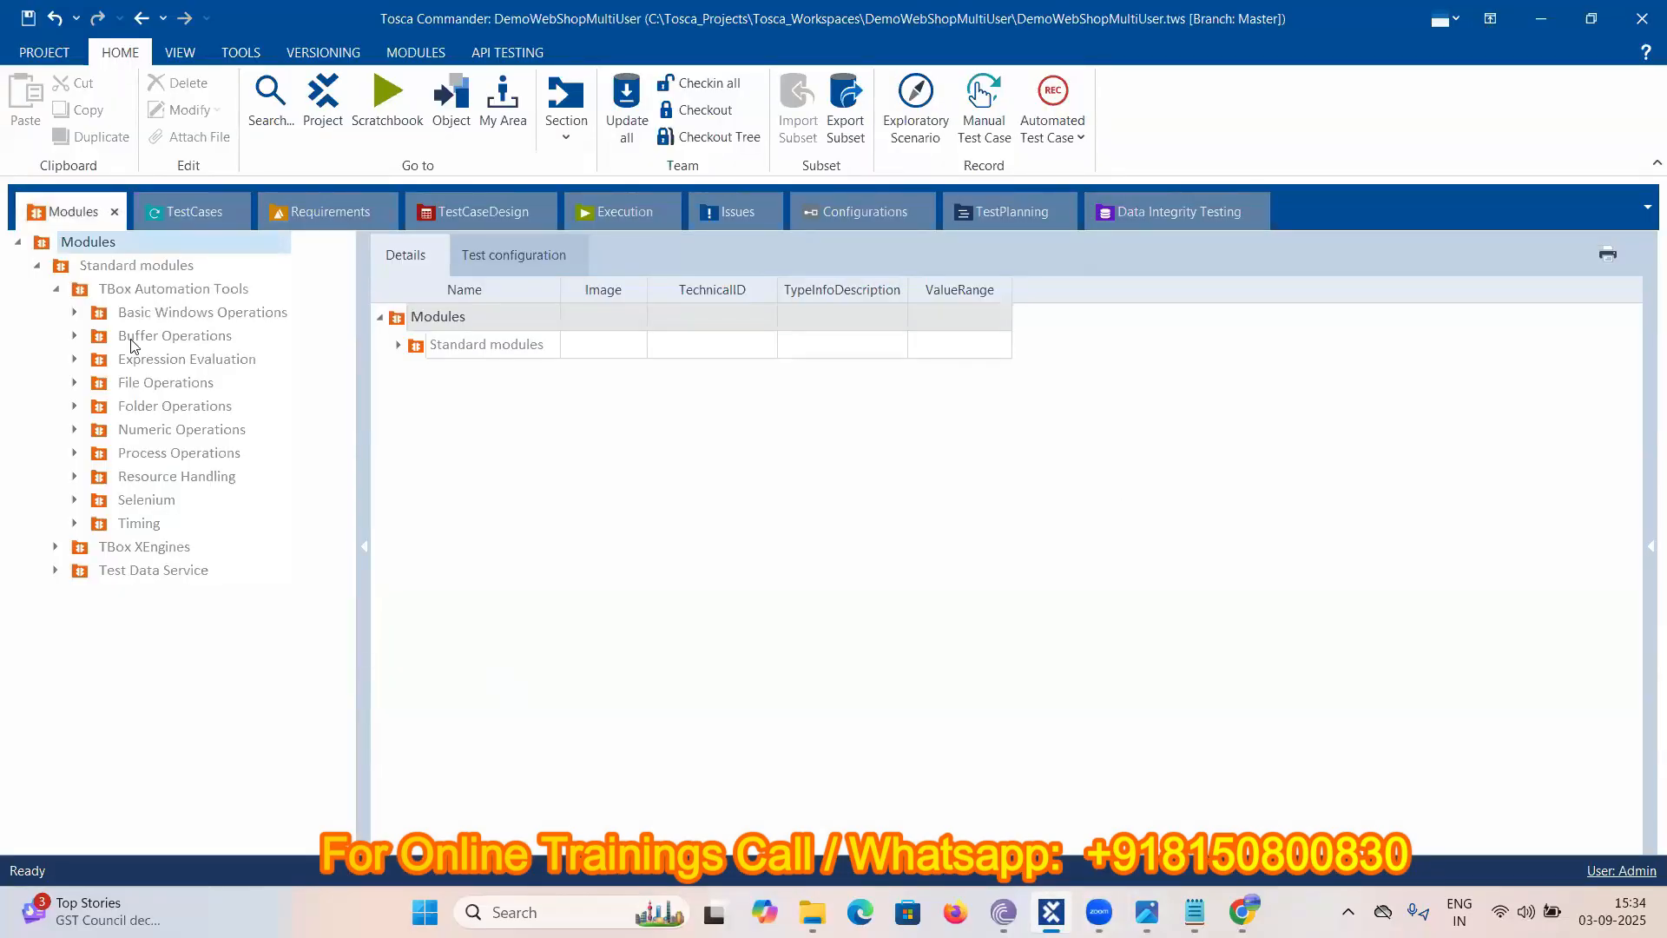
left_click(101, 269)
right_click(101, 267)
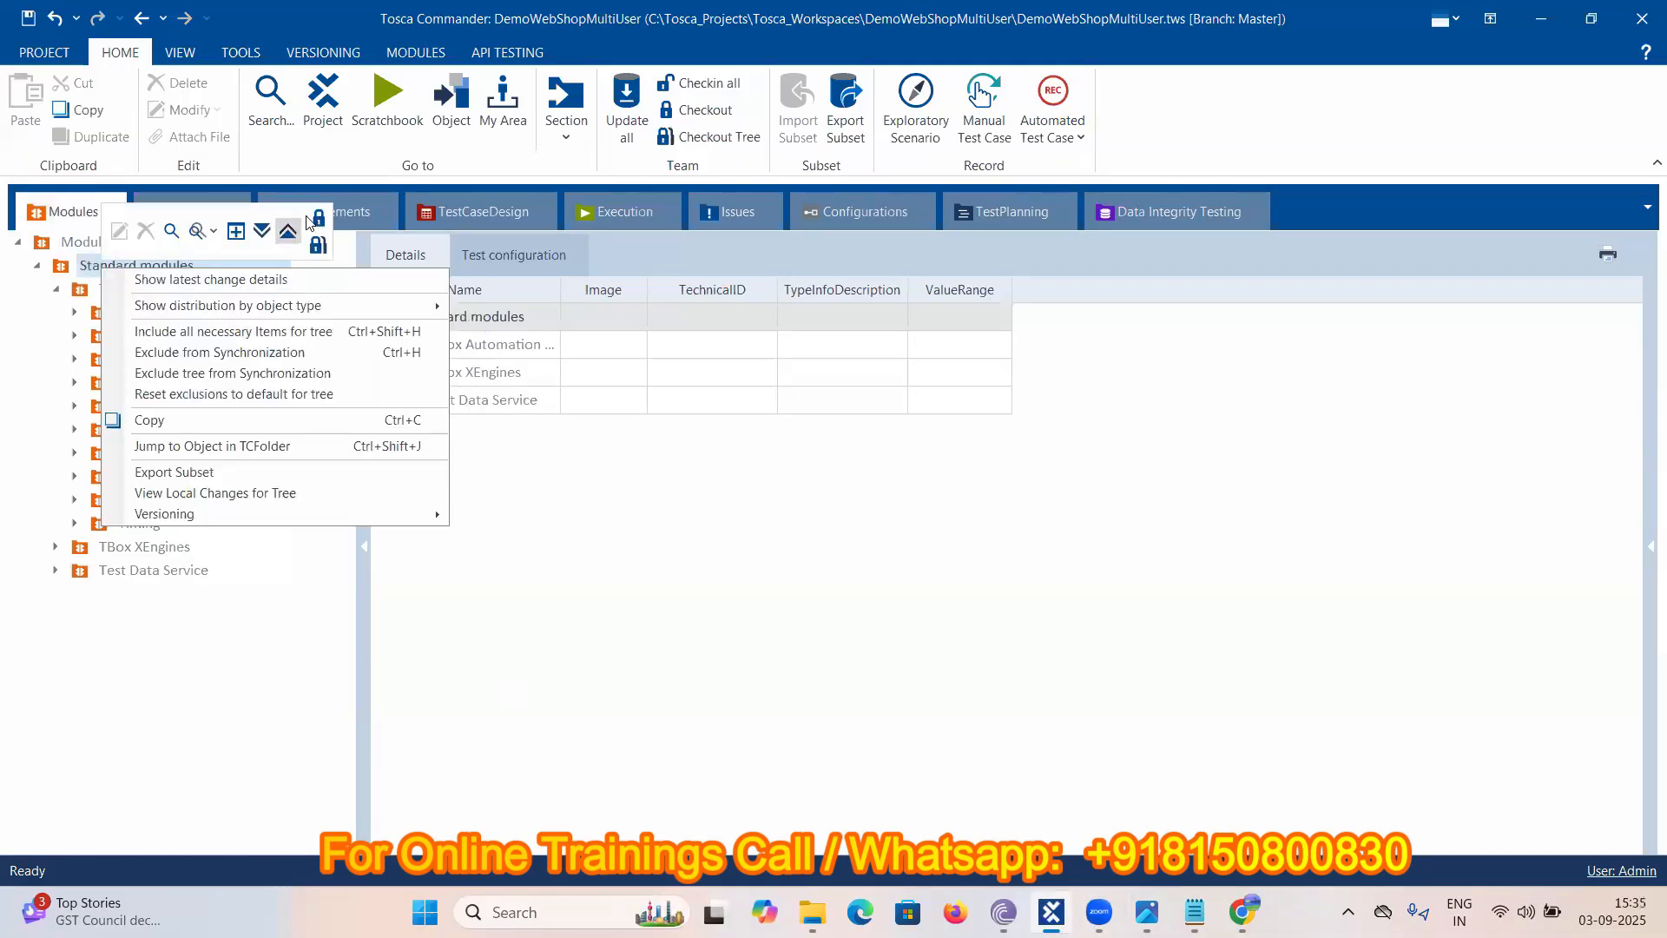
- Check out the Modules folder and create a DemoWebshop folder under it
left_click(76, 246)
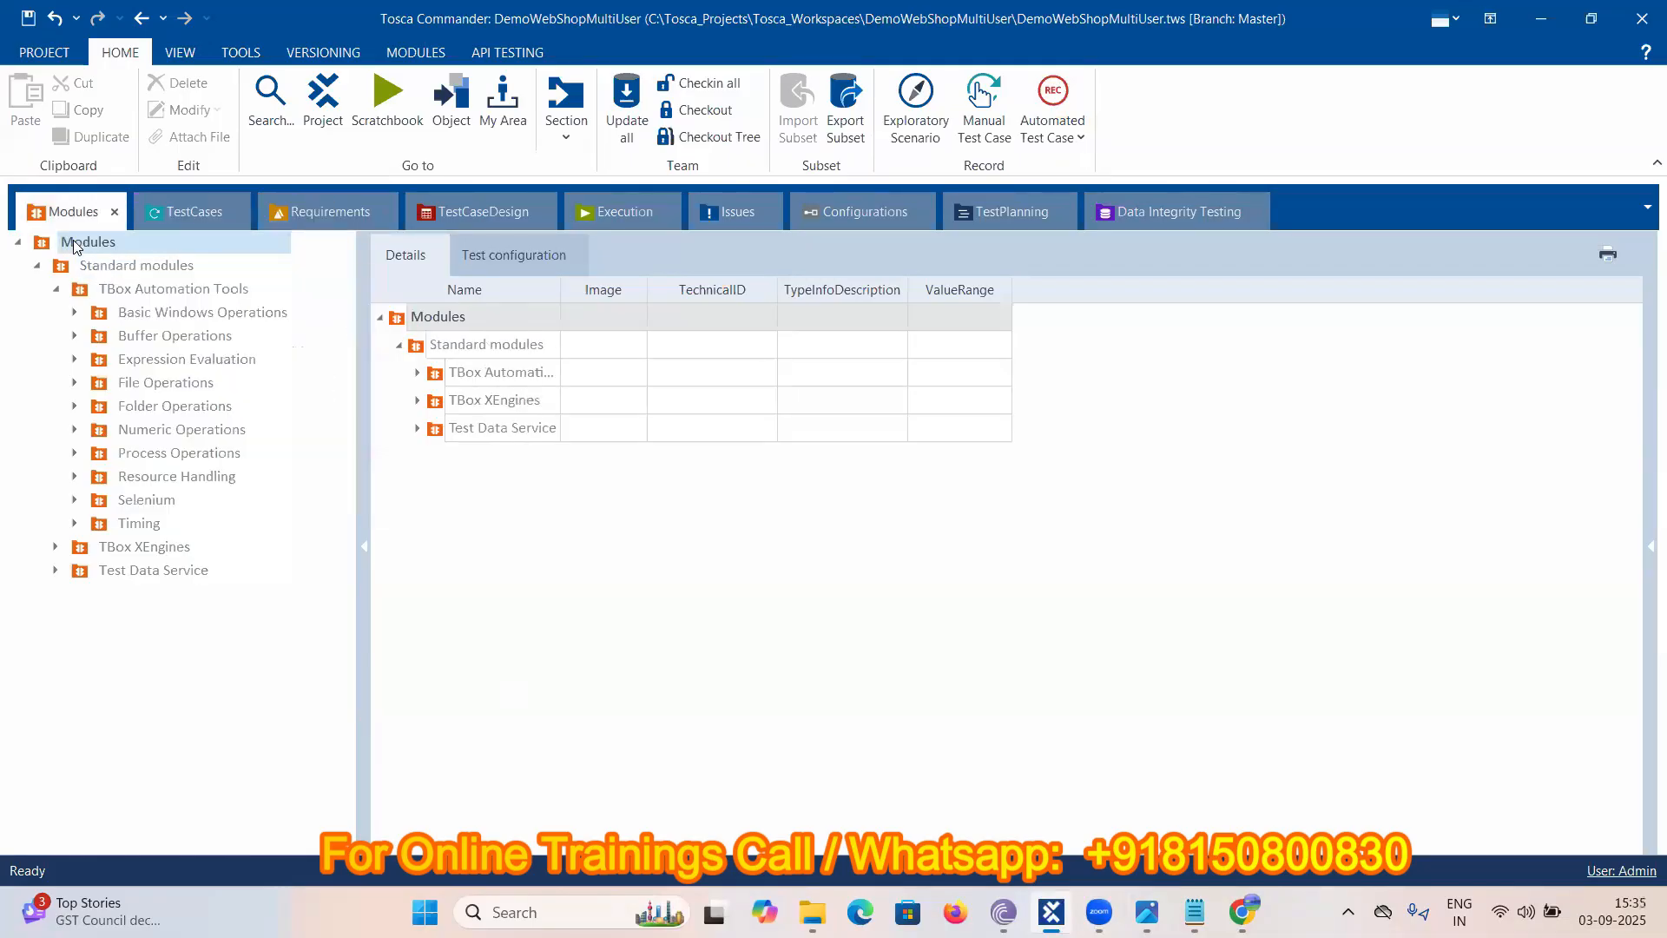
right_click(76, 246)
left_click(293, 194)
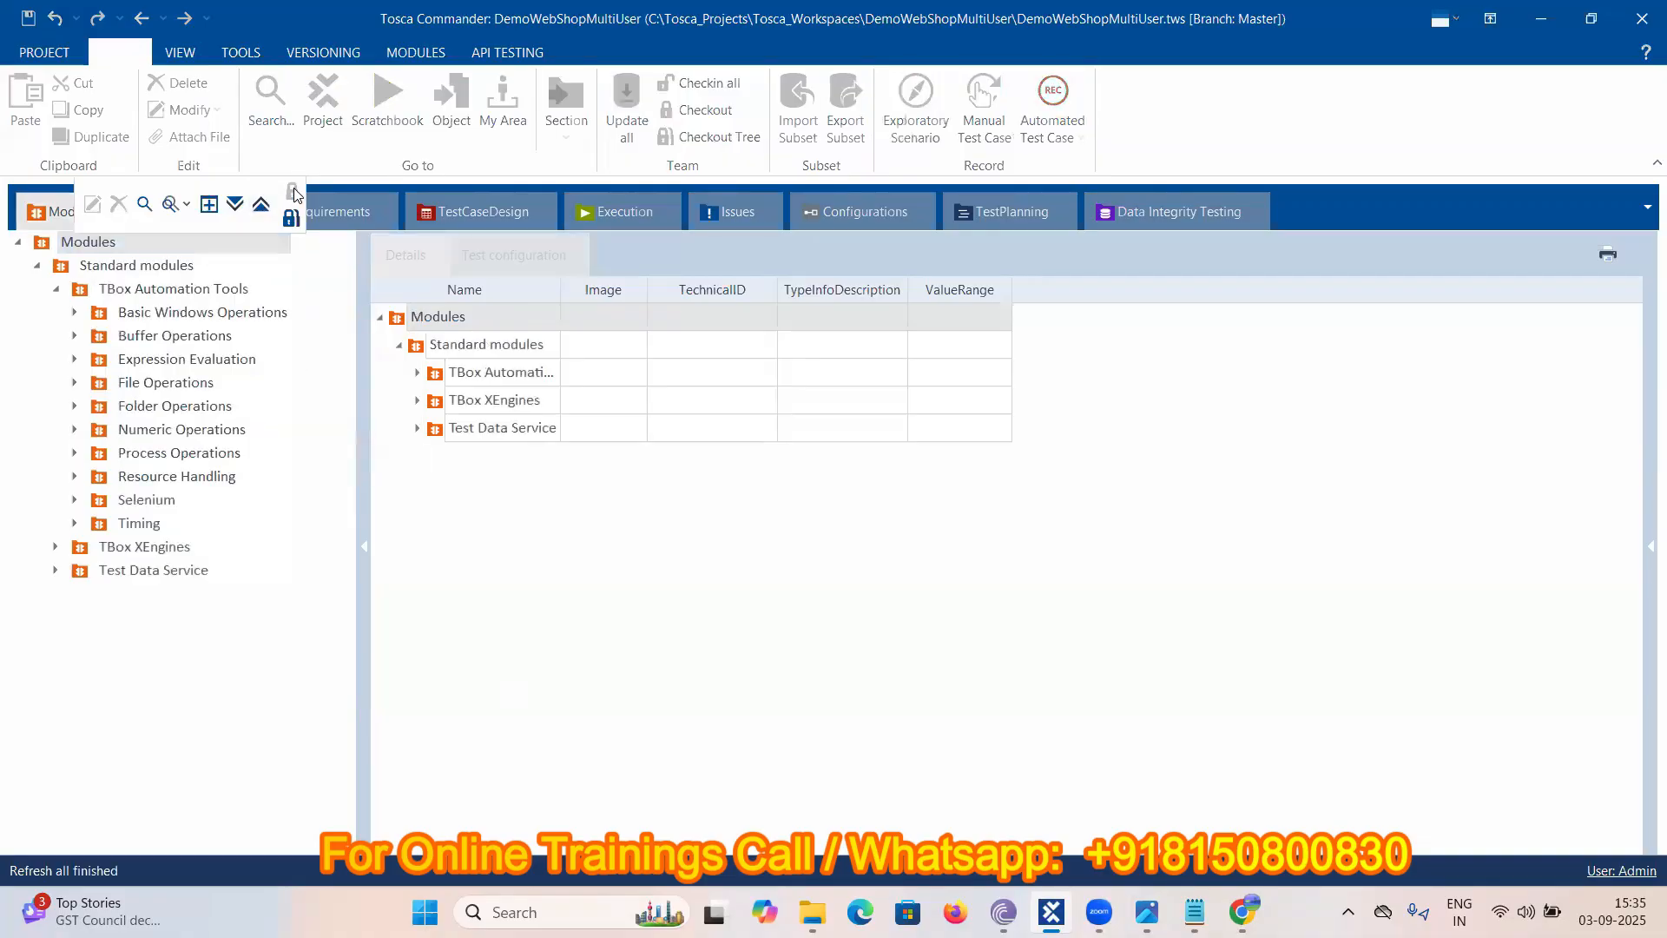
right_click(78, 248)
left_click(99, 228)
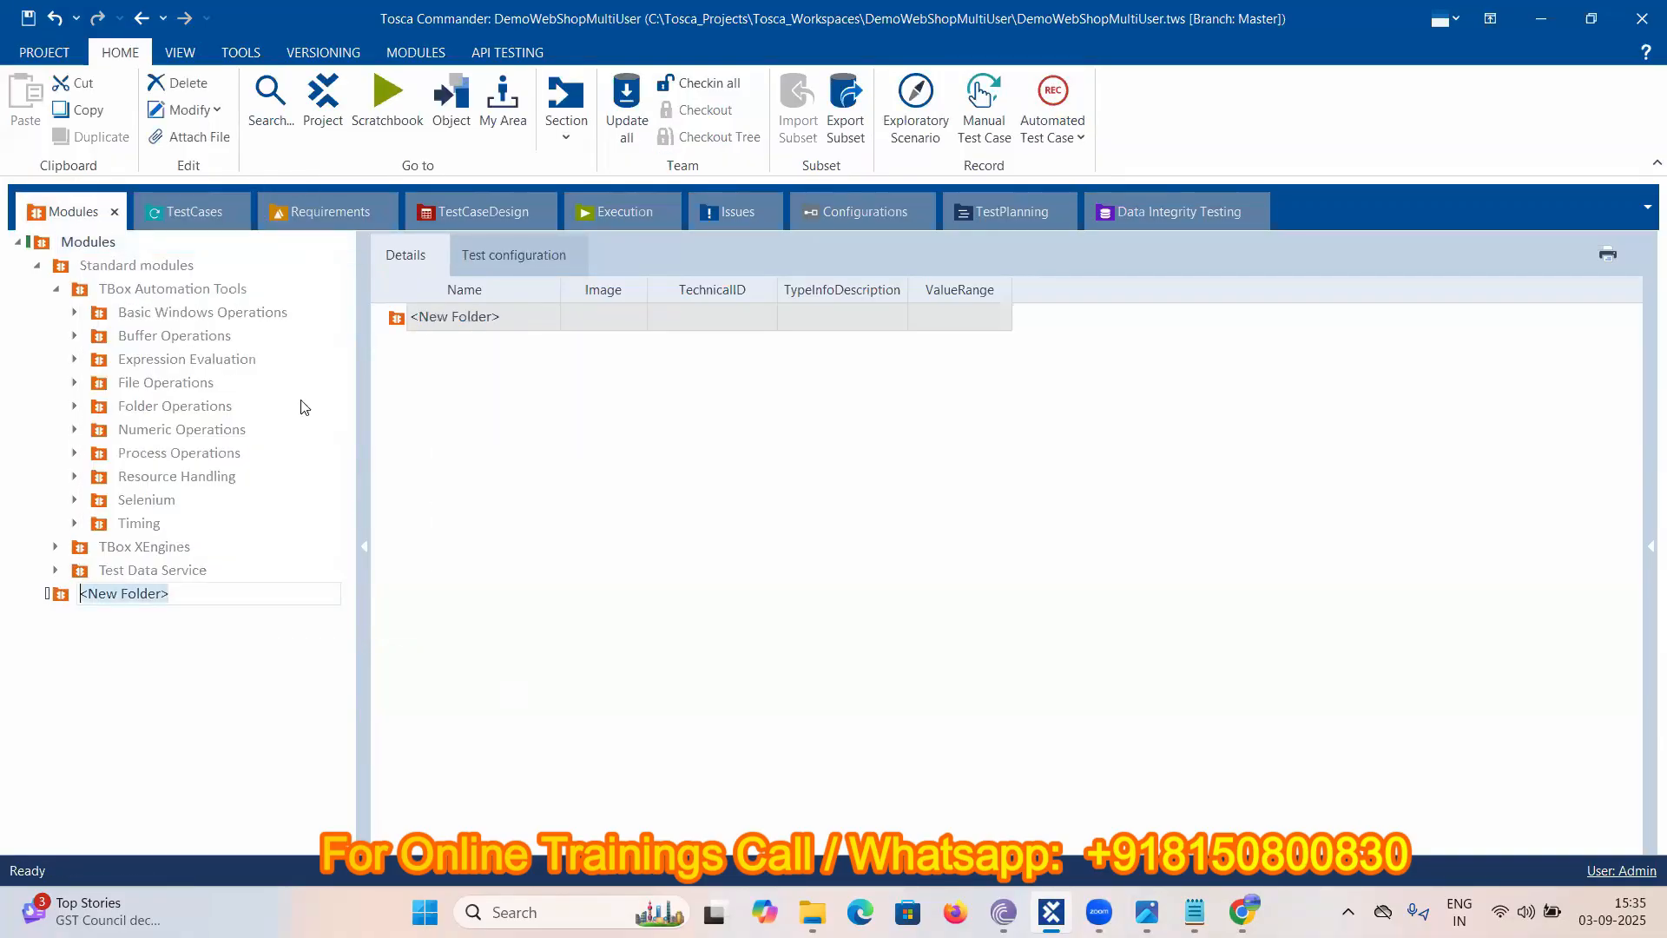
type("Demo")
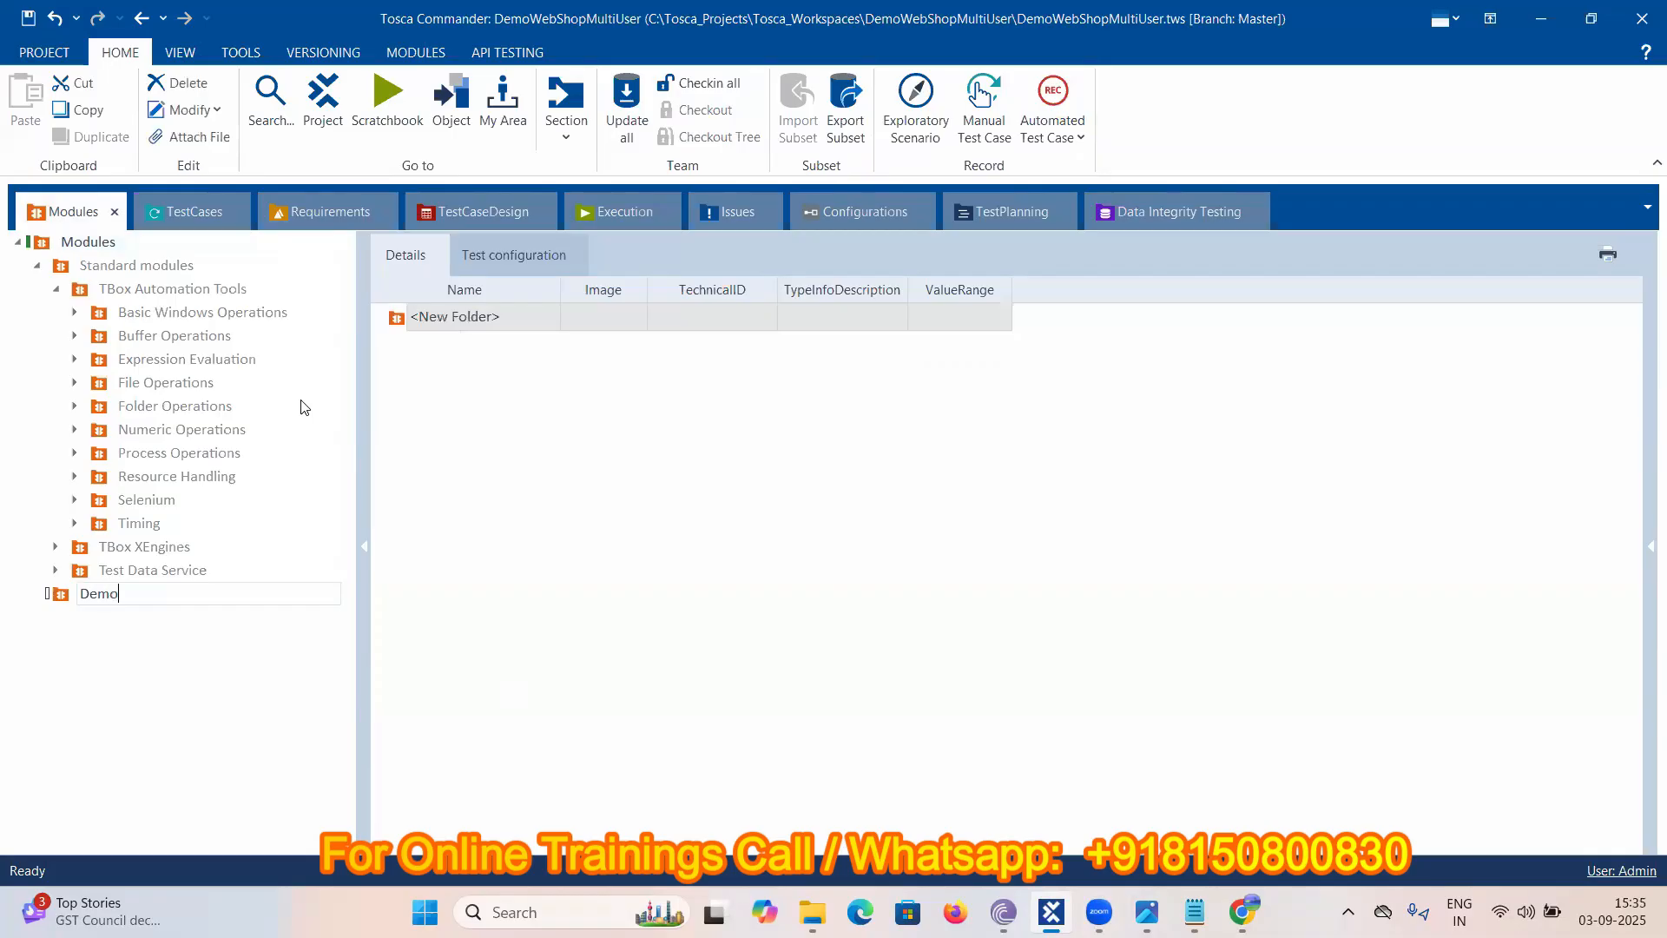
type("Websh")
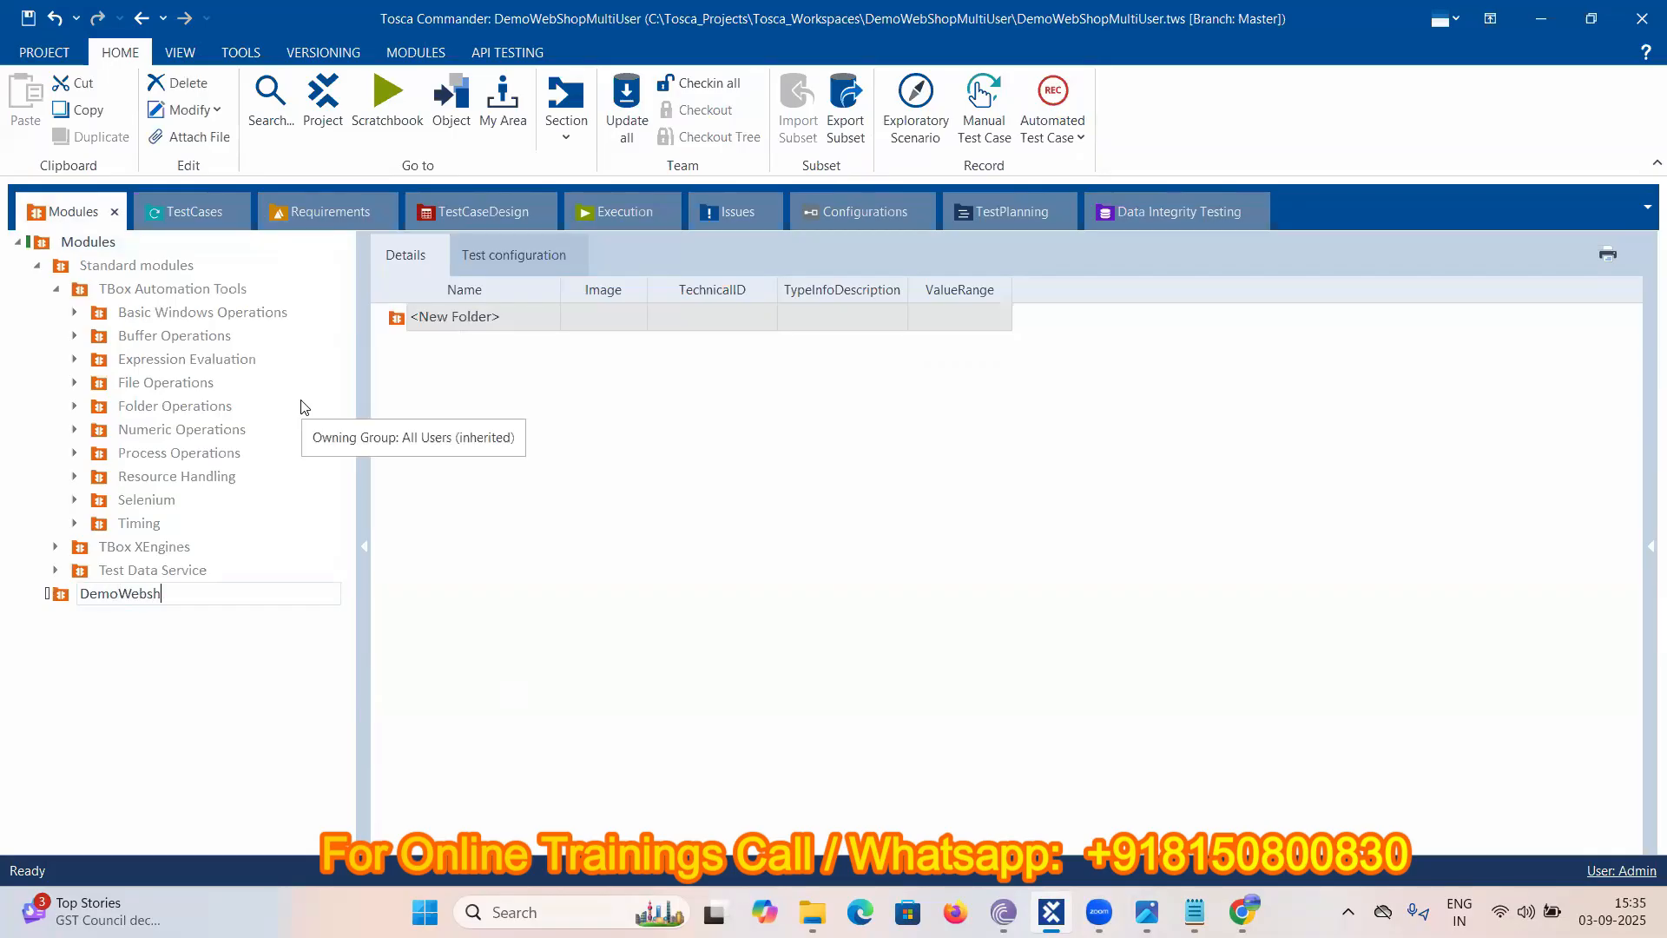
type("op")
left_click(93, 712)
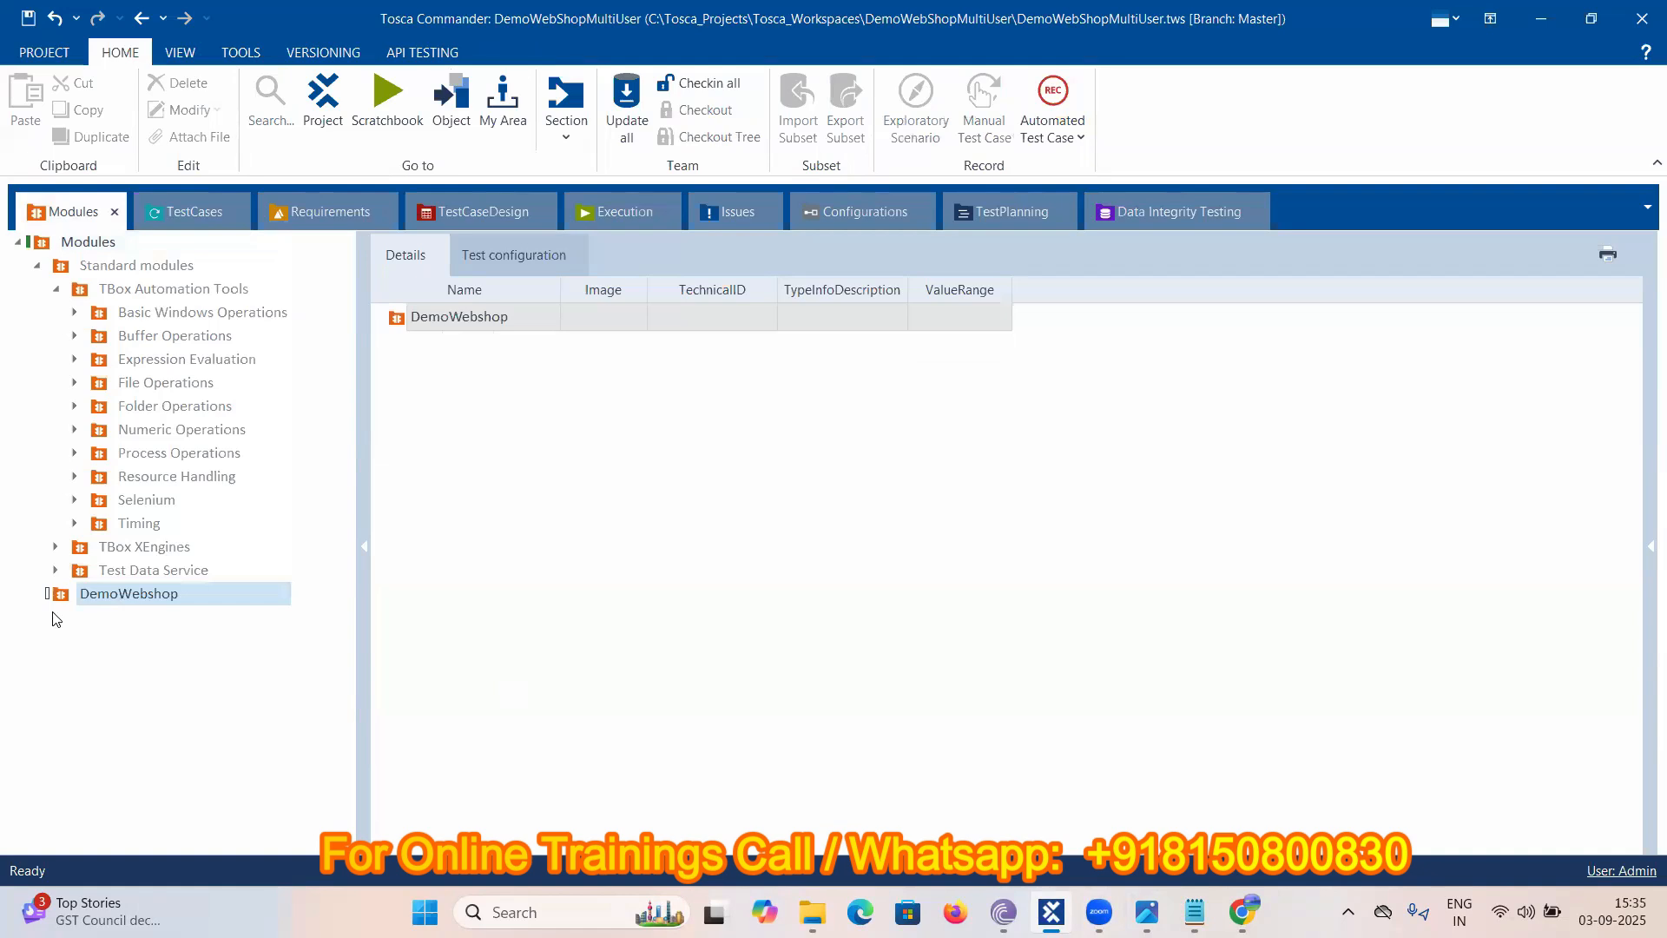
left_click(191, 212)
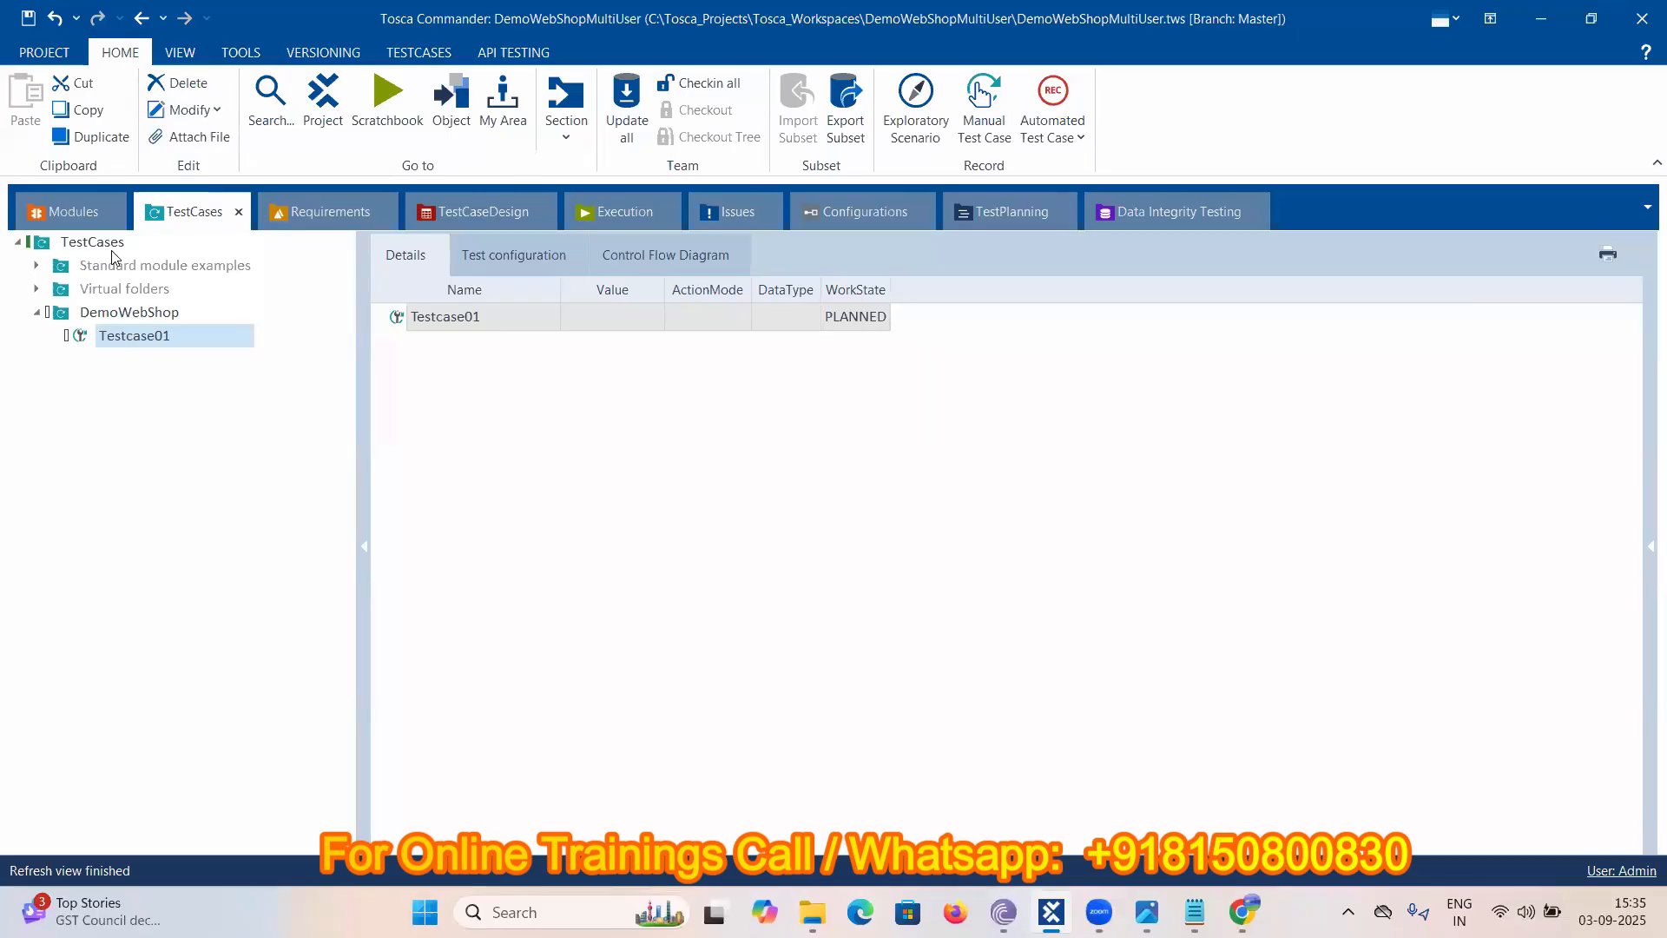
left_click(78, 213)
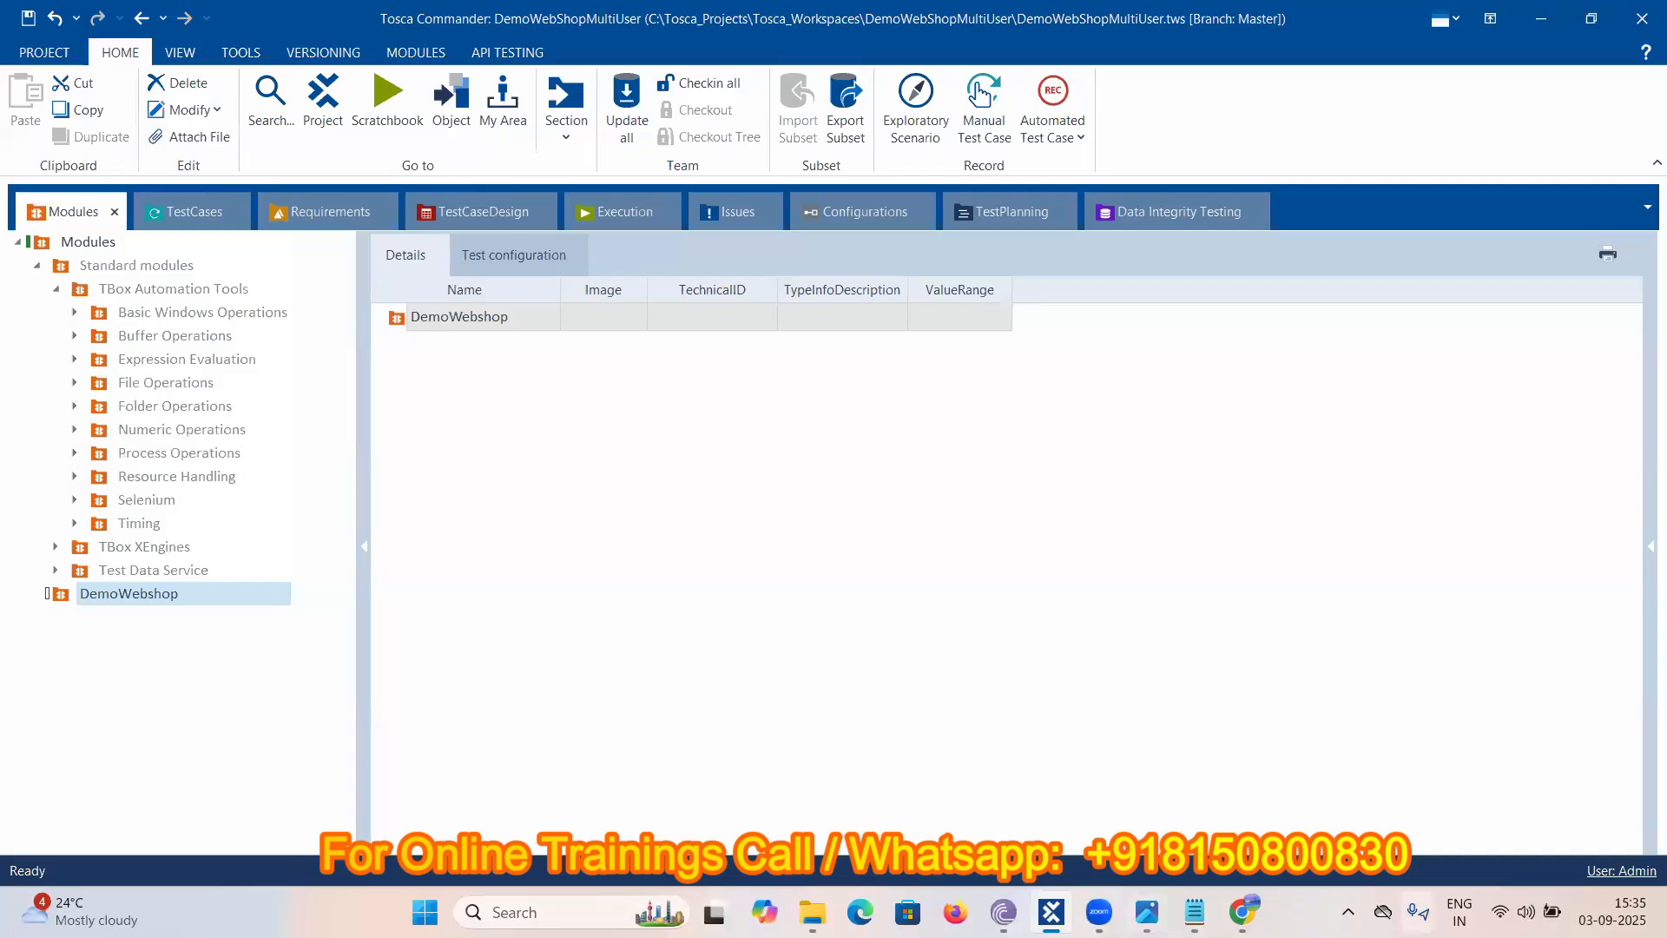
- Drag the OpenUrl module from TBox XEngines > Html into Testcase01 as its first step
mouse_move(1242, 911)
left_click(74, 314)
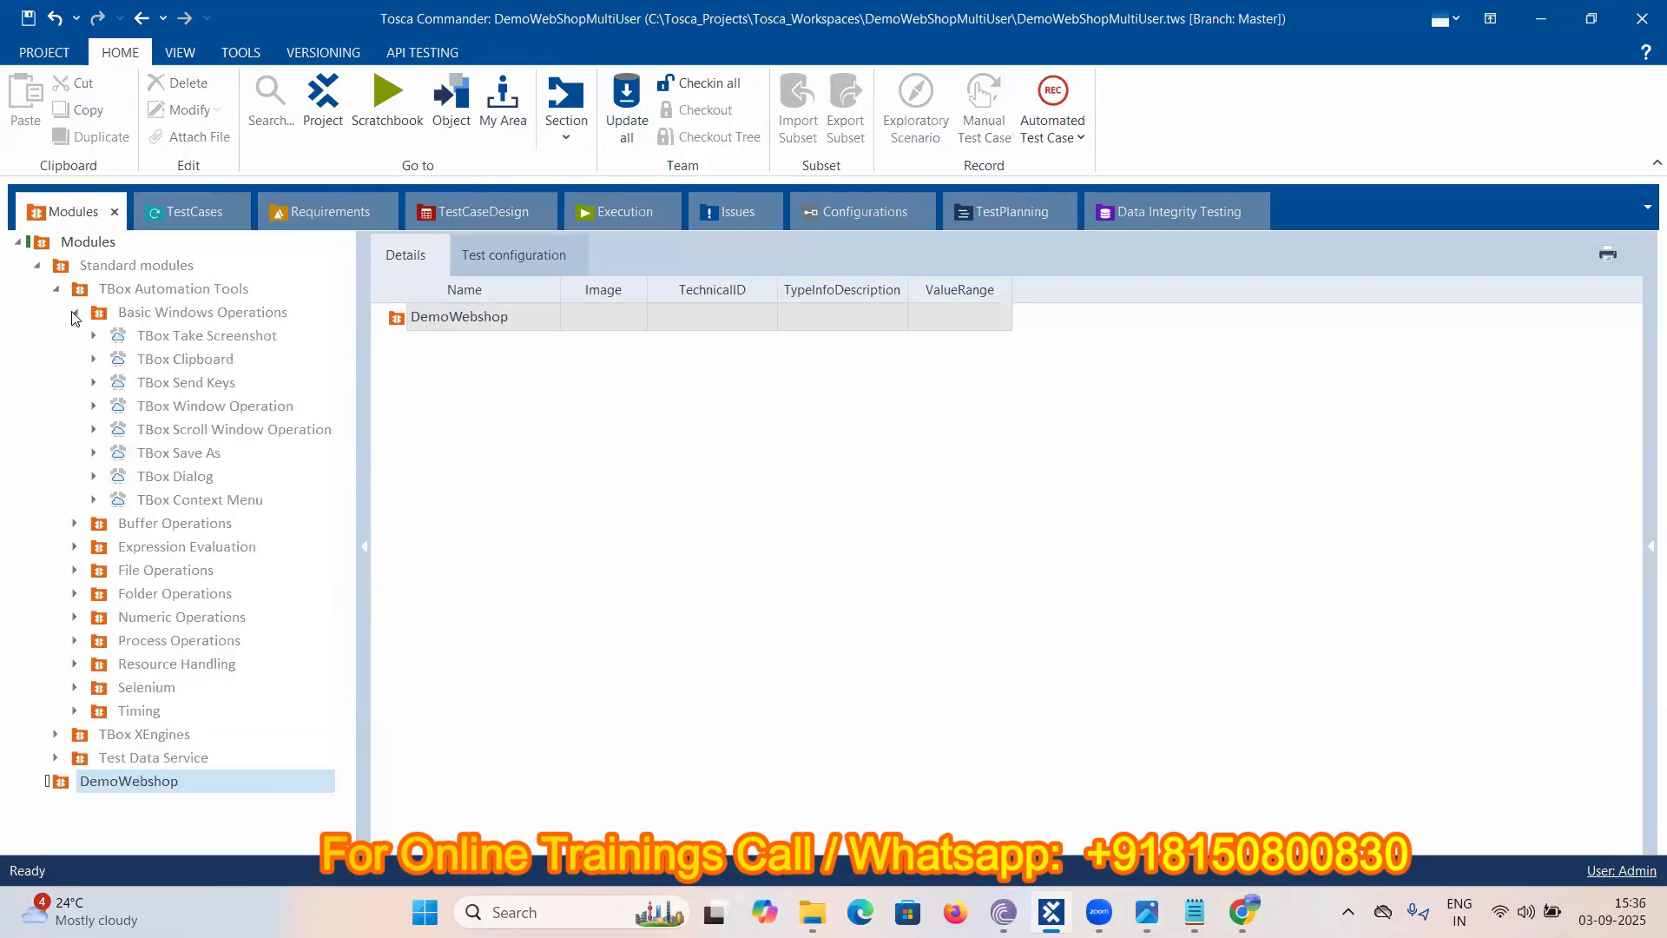
left_click(74, 313)
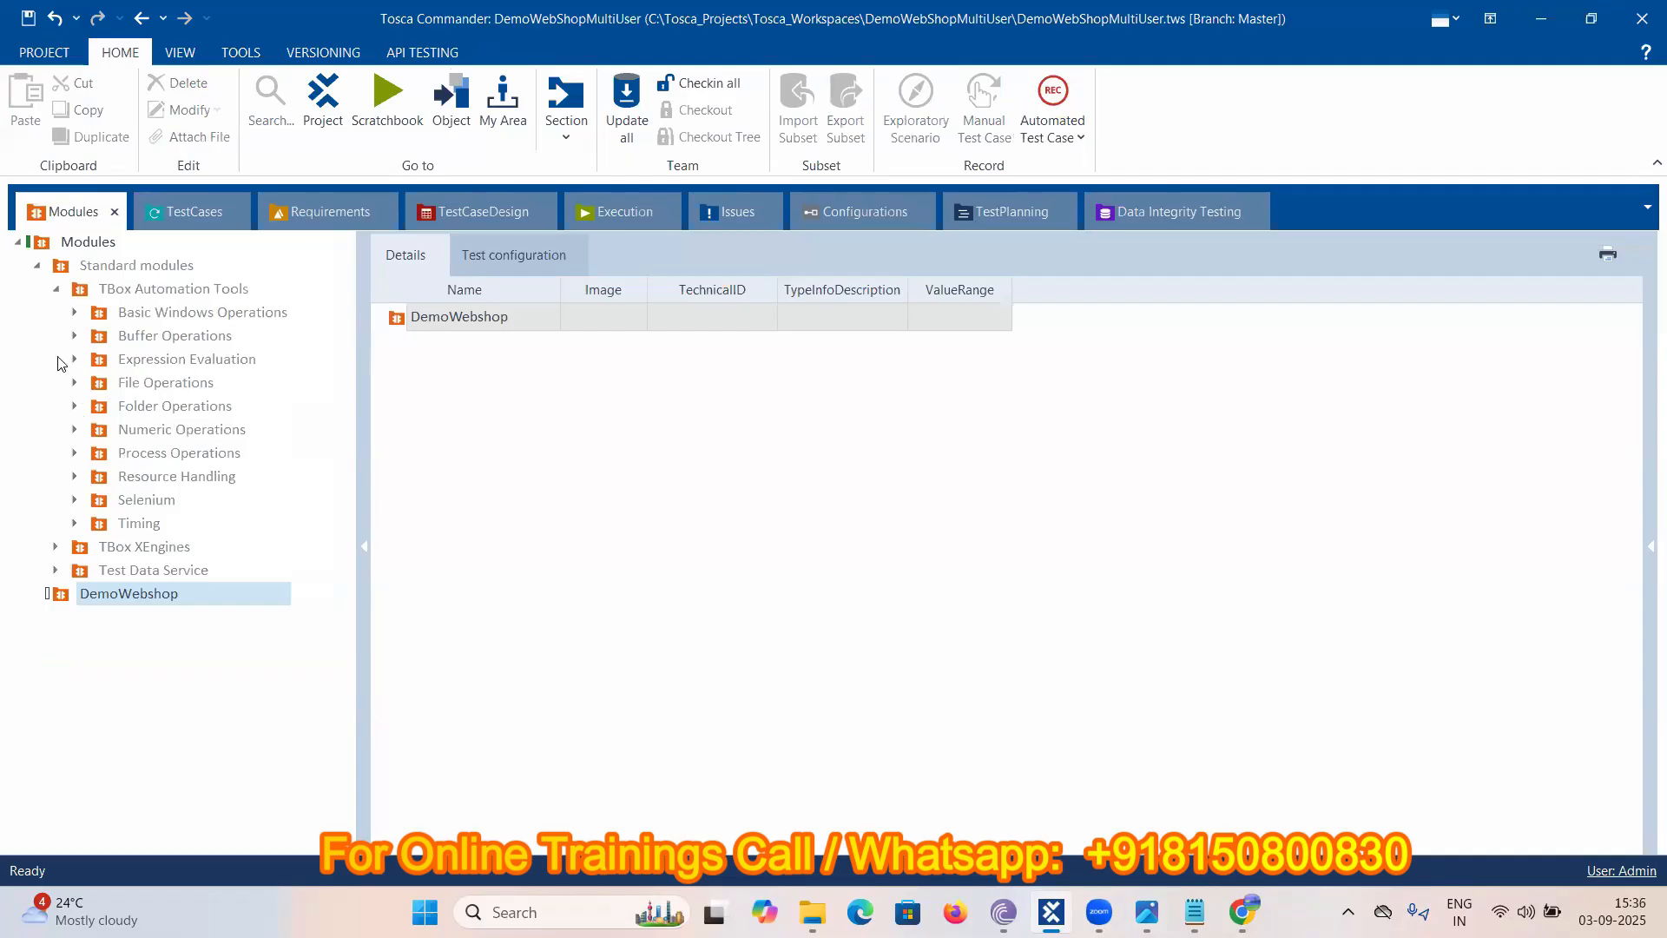
left_click(56, 548)
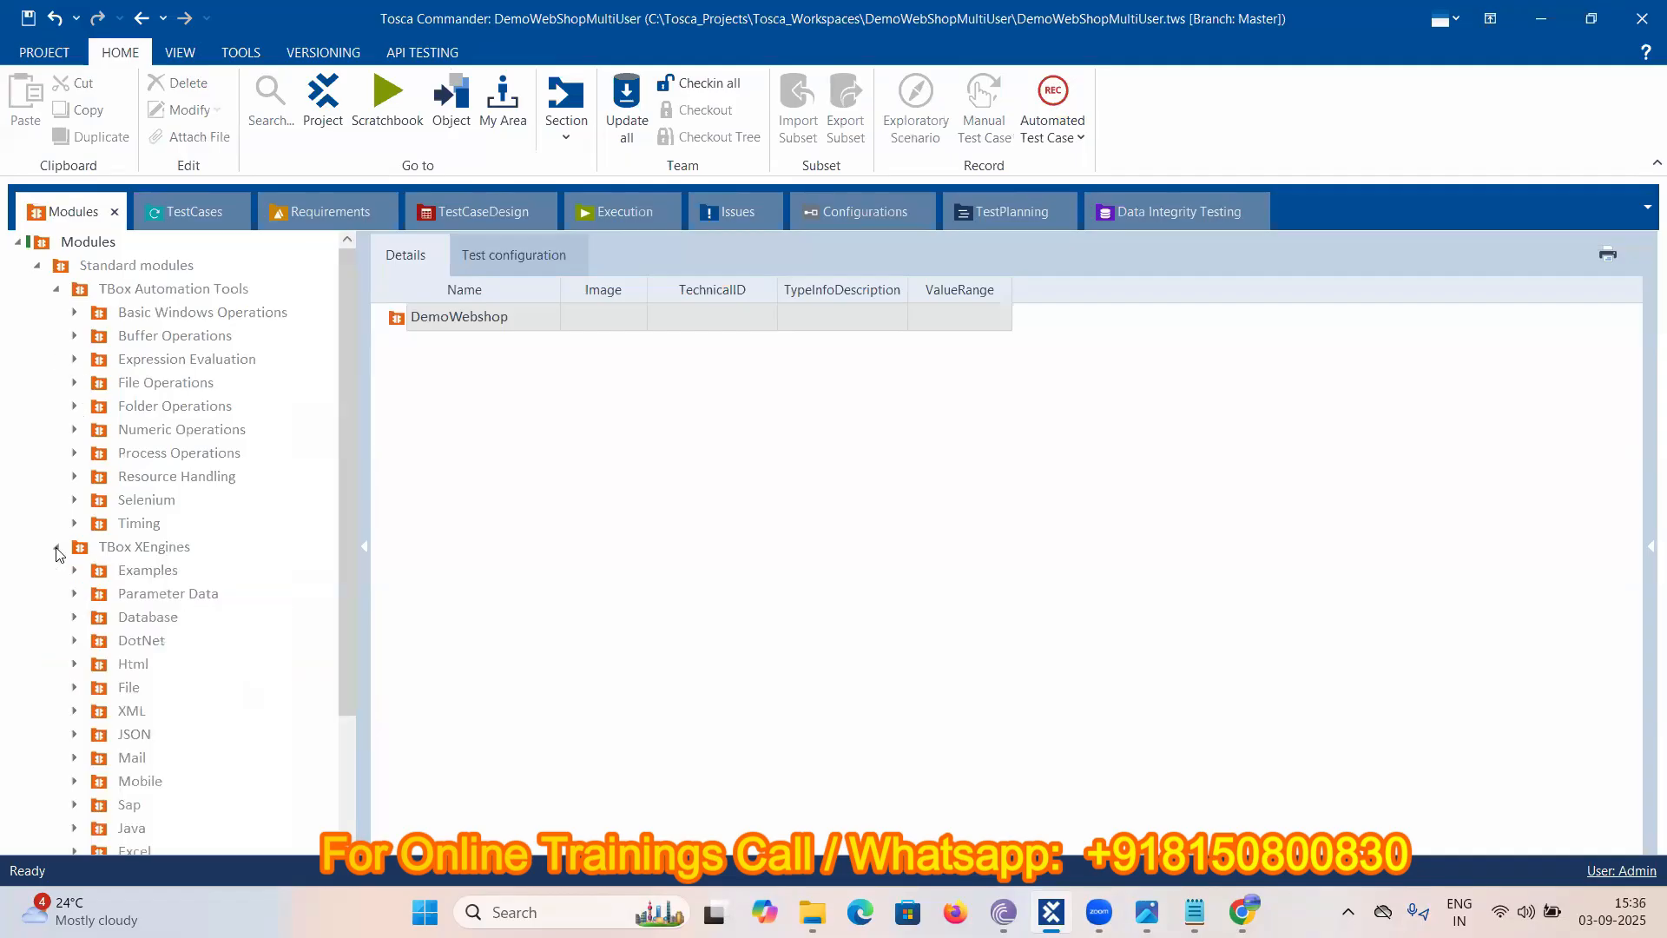
scroll(59, 554, "down", 3)
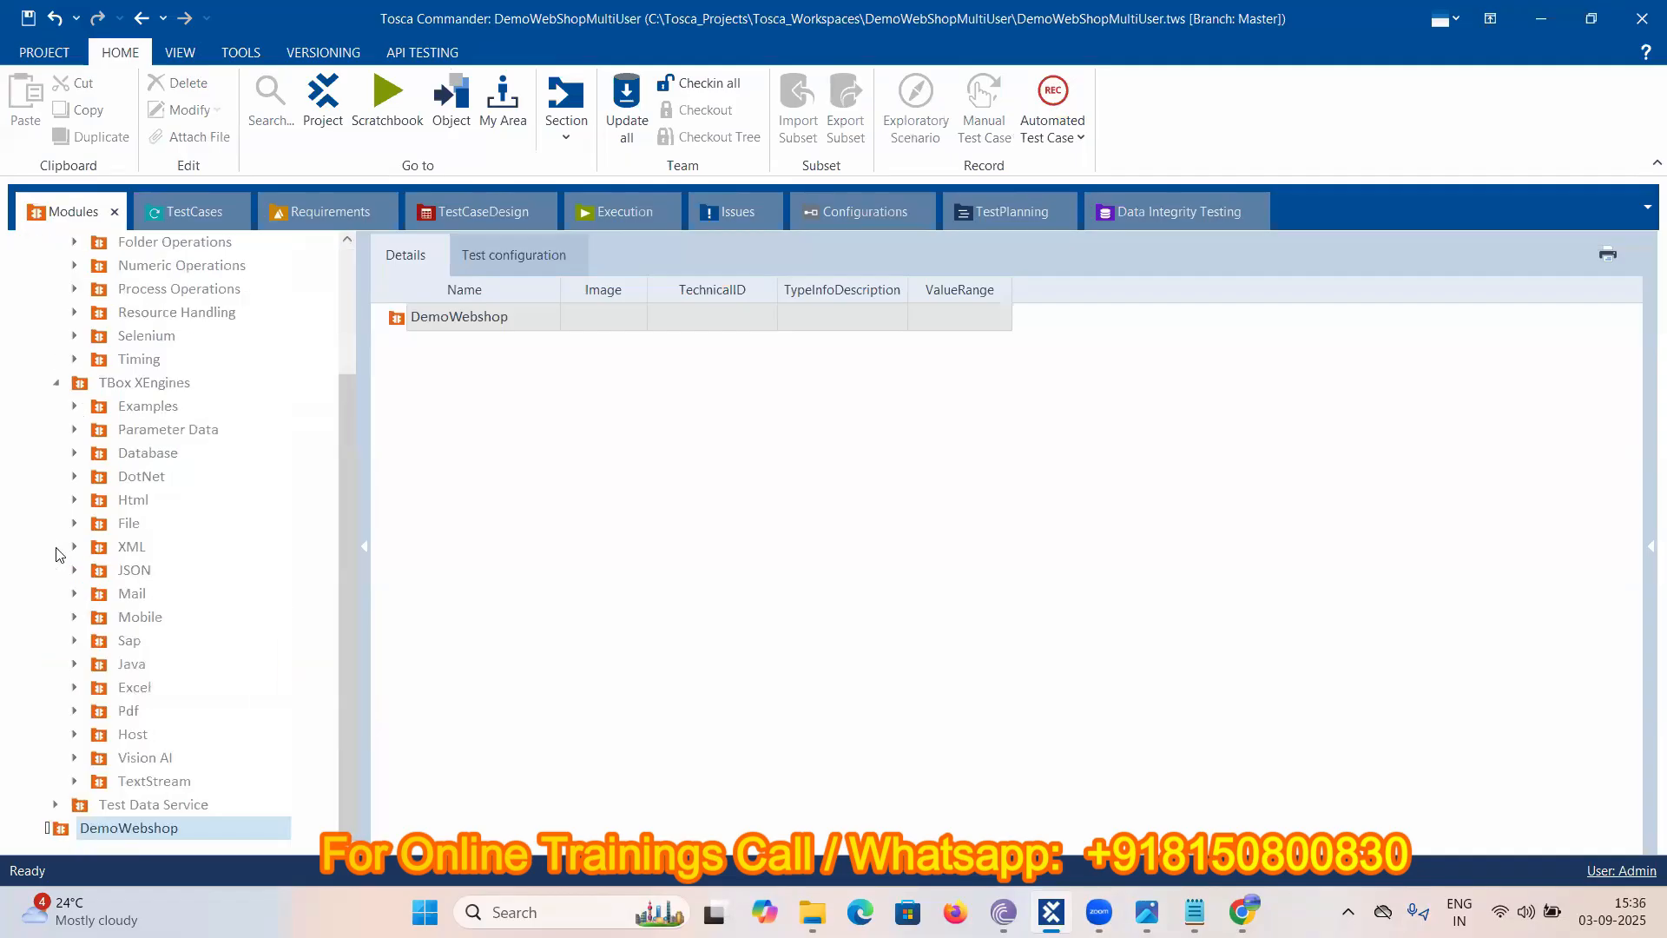
left_click(75, 500)
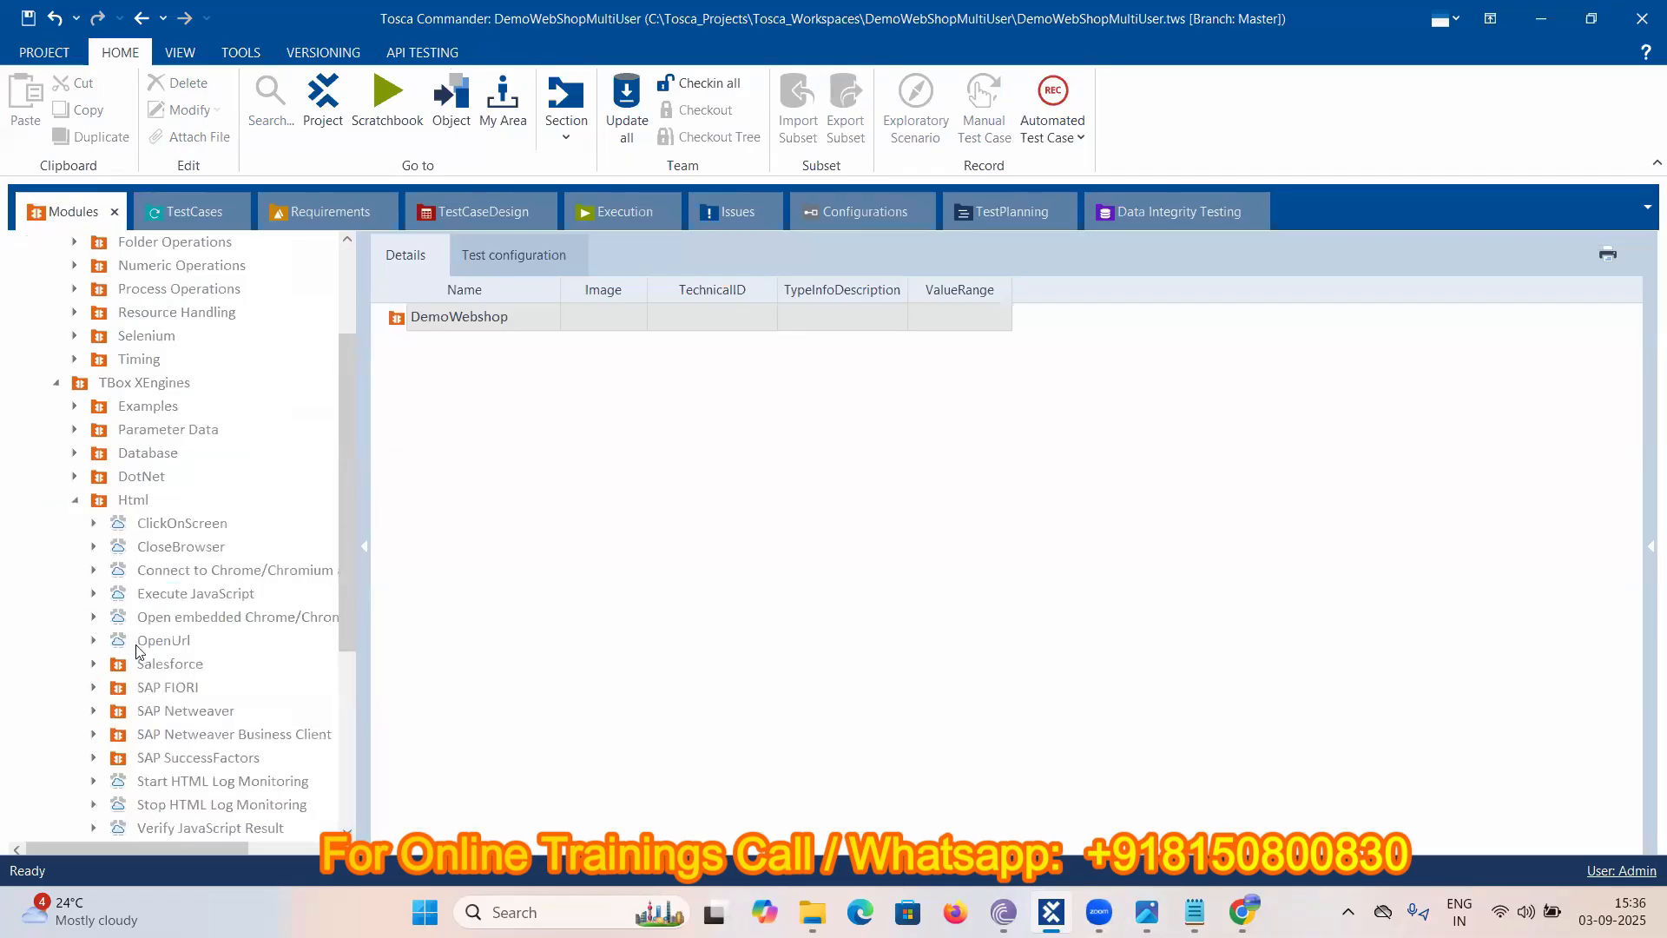
left_click(95, 641)
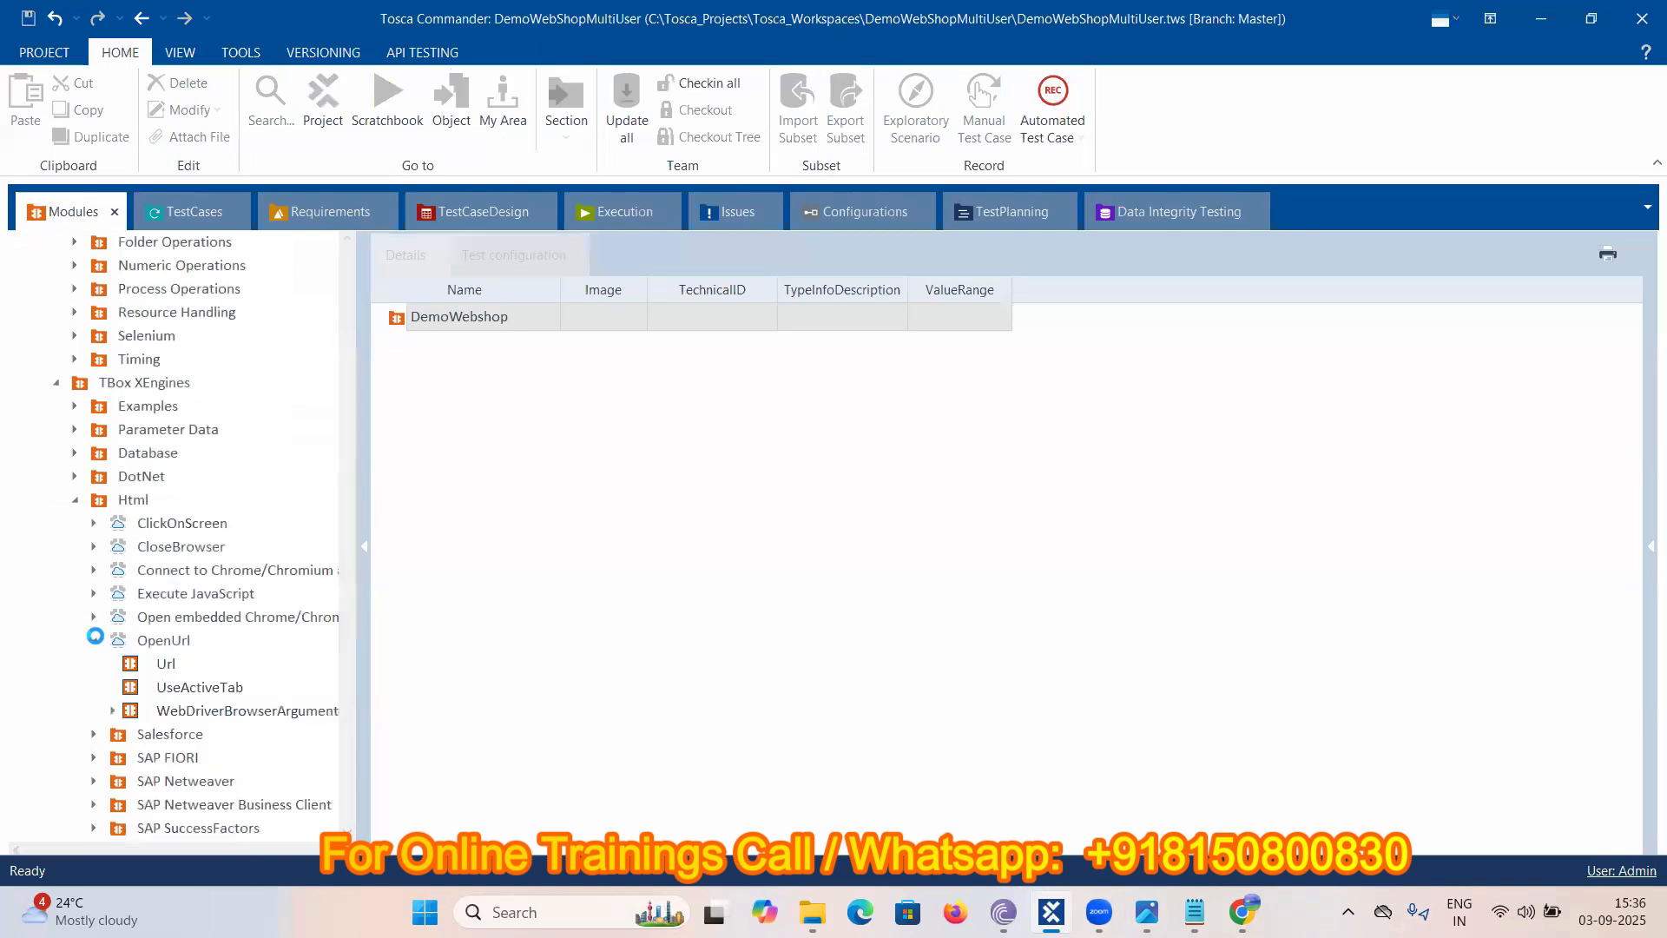
left_click_drag(121, 641, 129, 375)
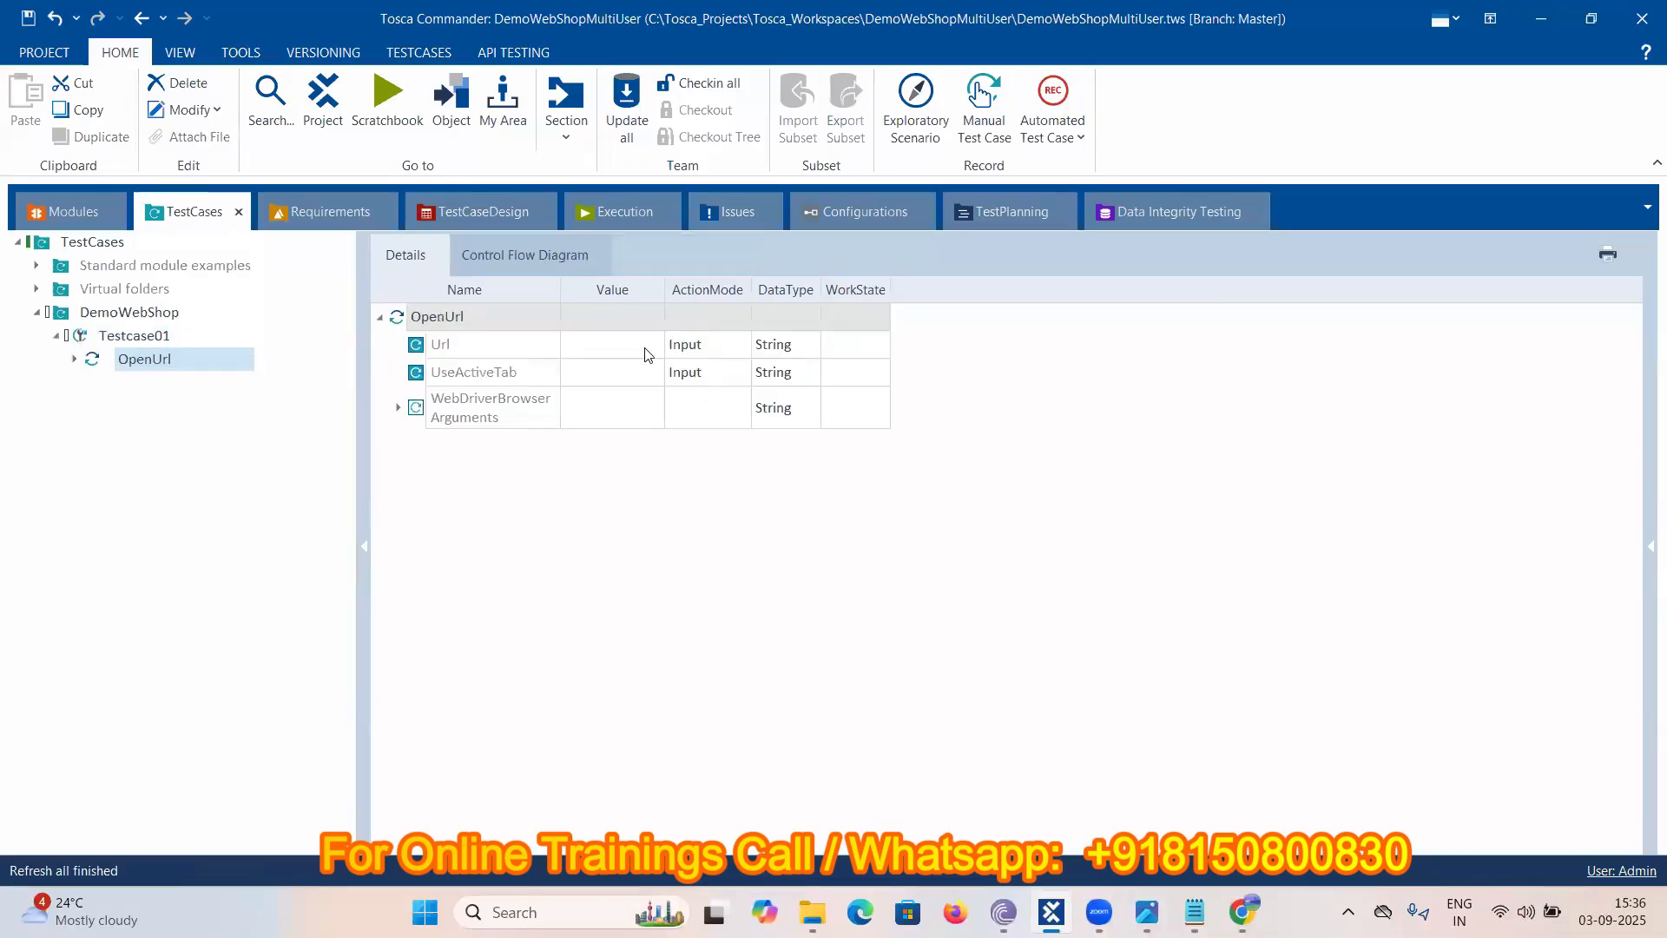
left_click(599, 356)
left_click(599, 356)
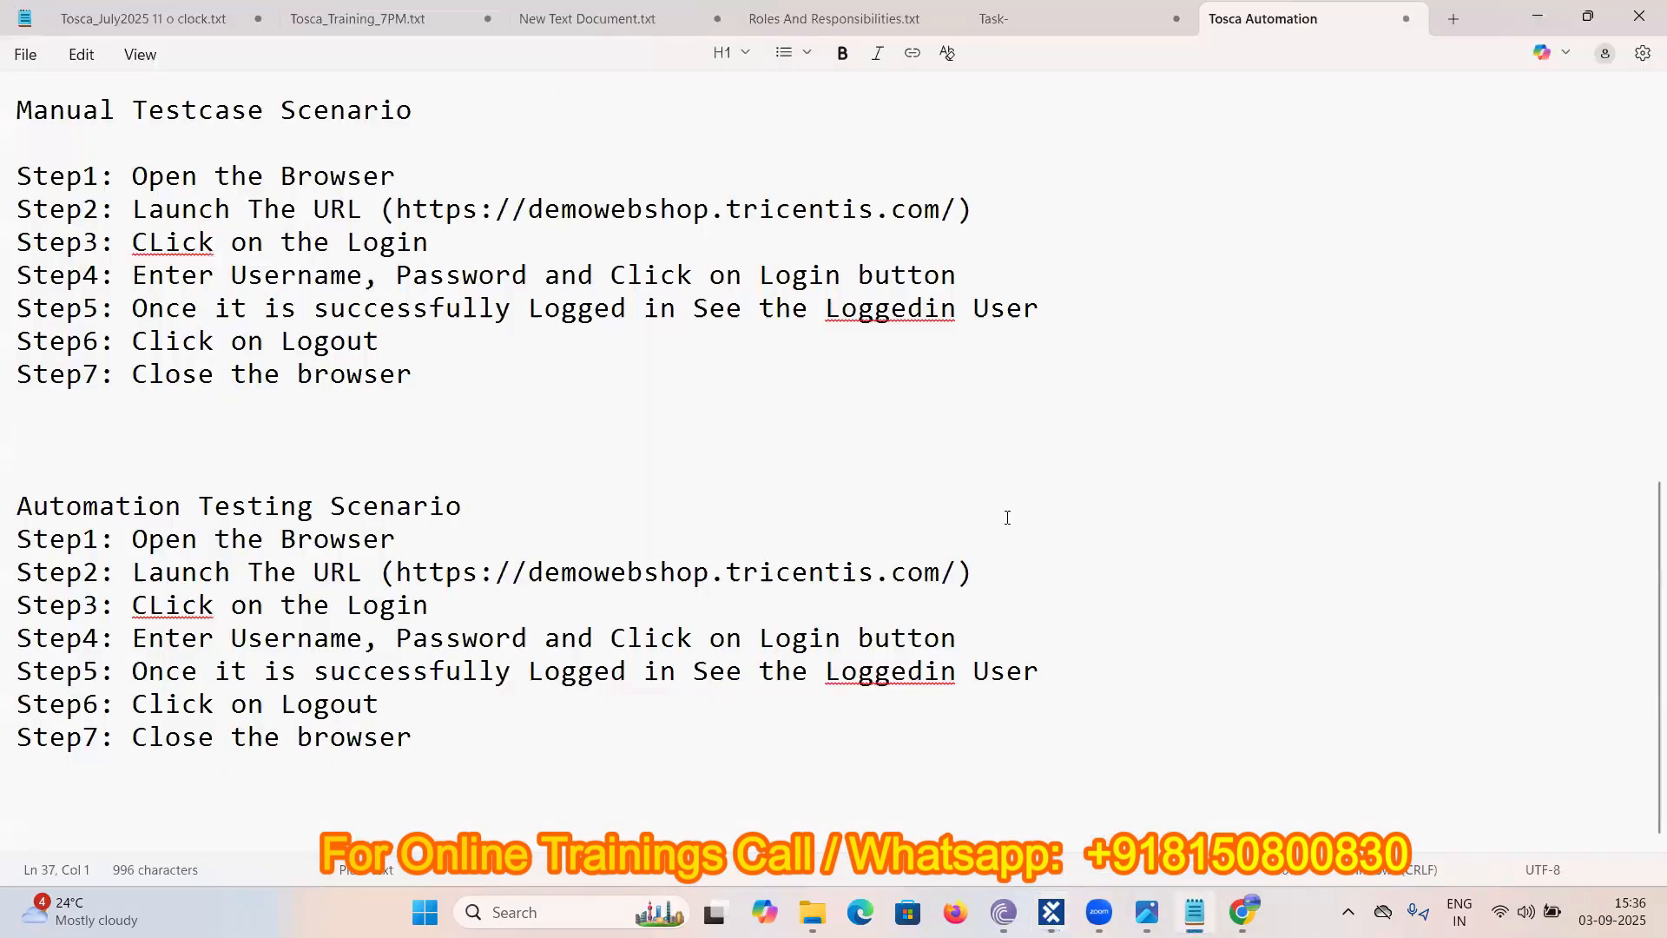
left_click_drag(957, 573, 394, 559)
key("ctrl+c")
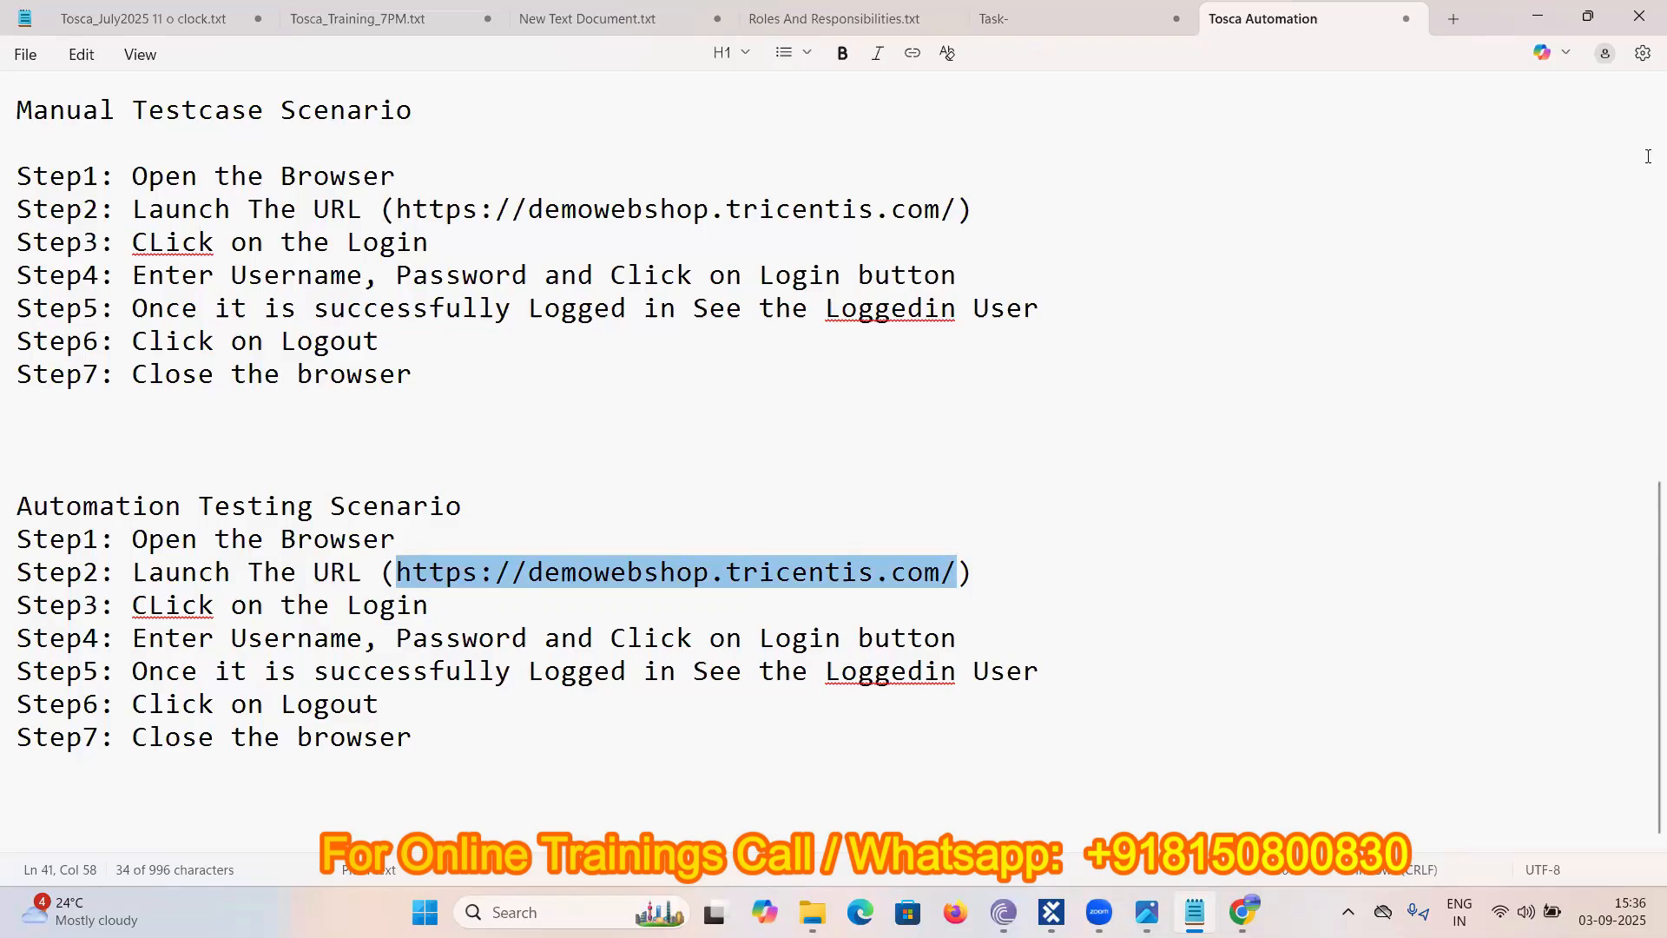
left_click(1544, 25)
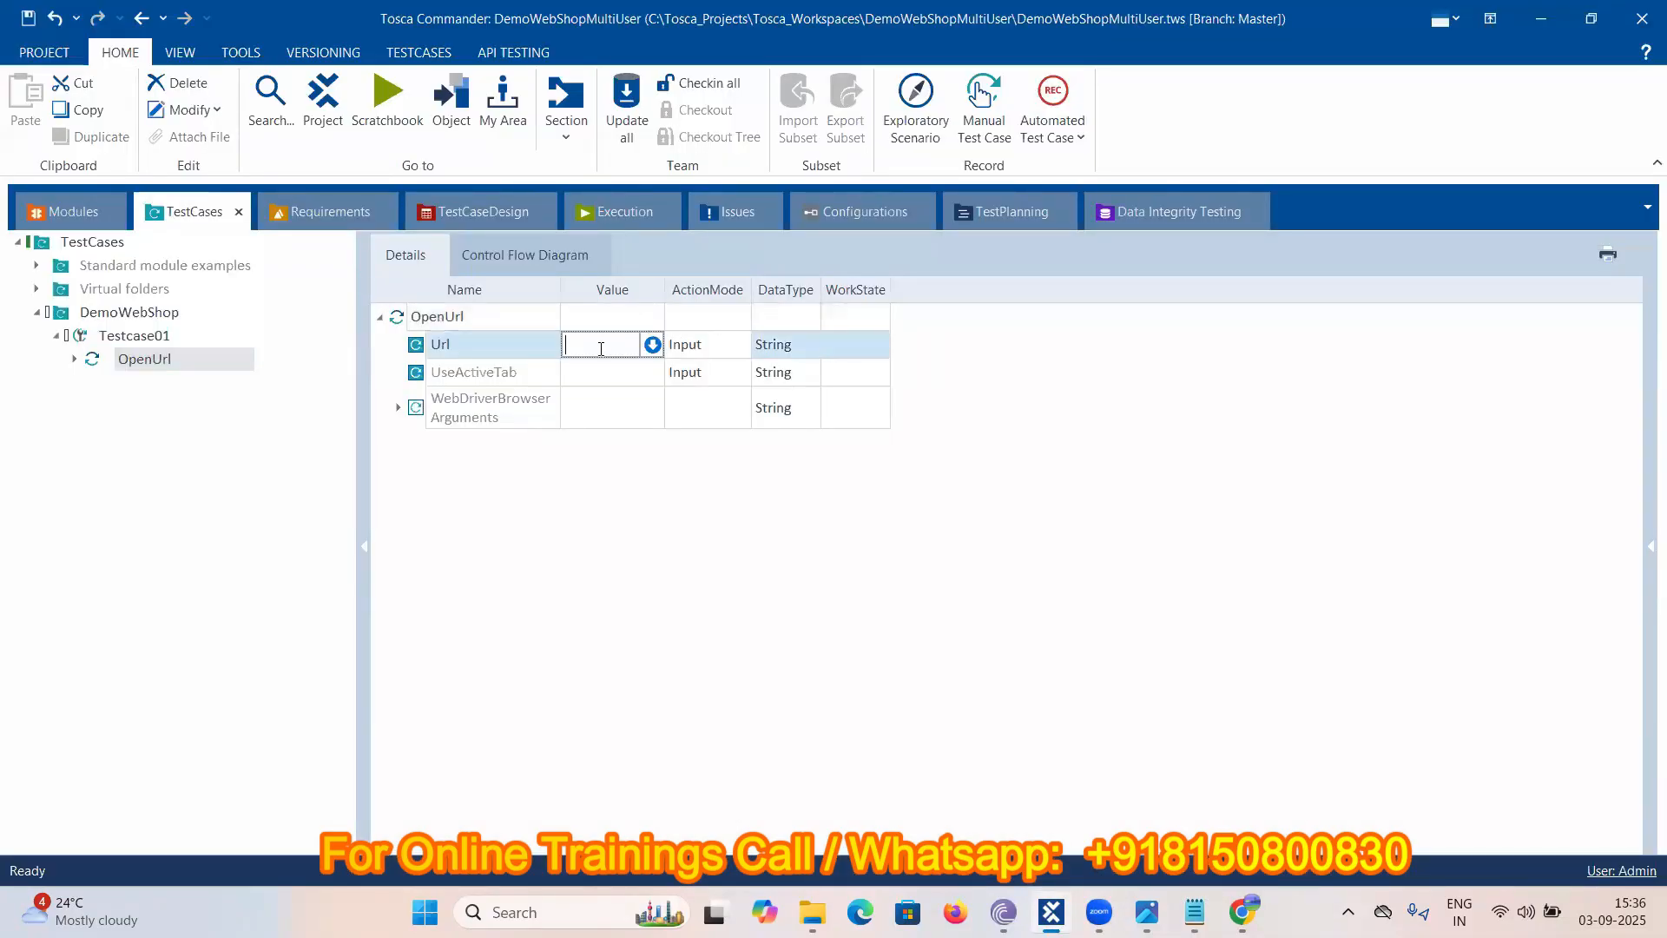
key("ctrl+v")
left_click(598, 548)
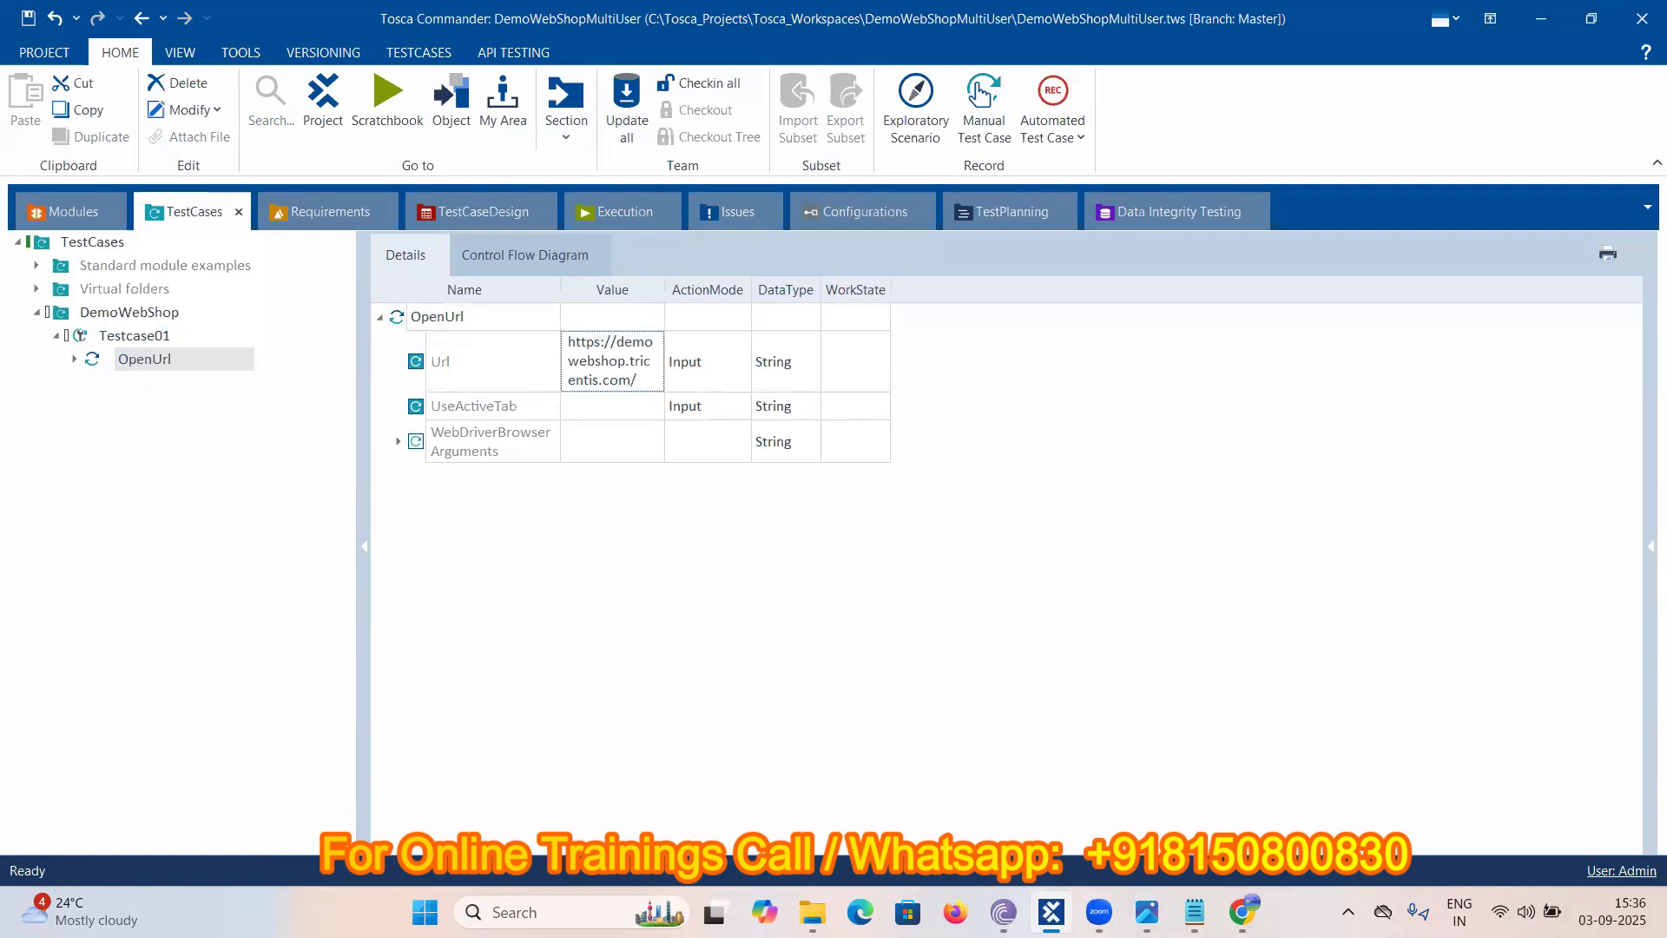
key("alt+Tab")
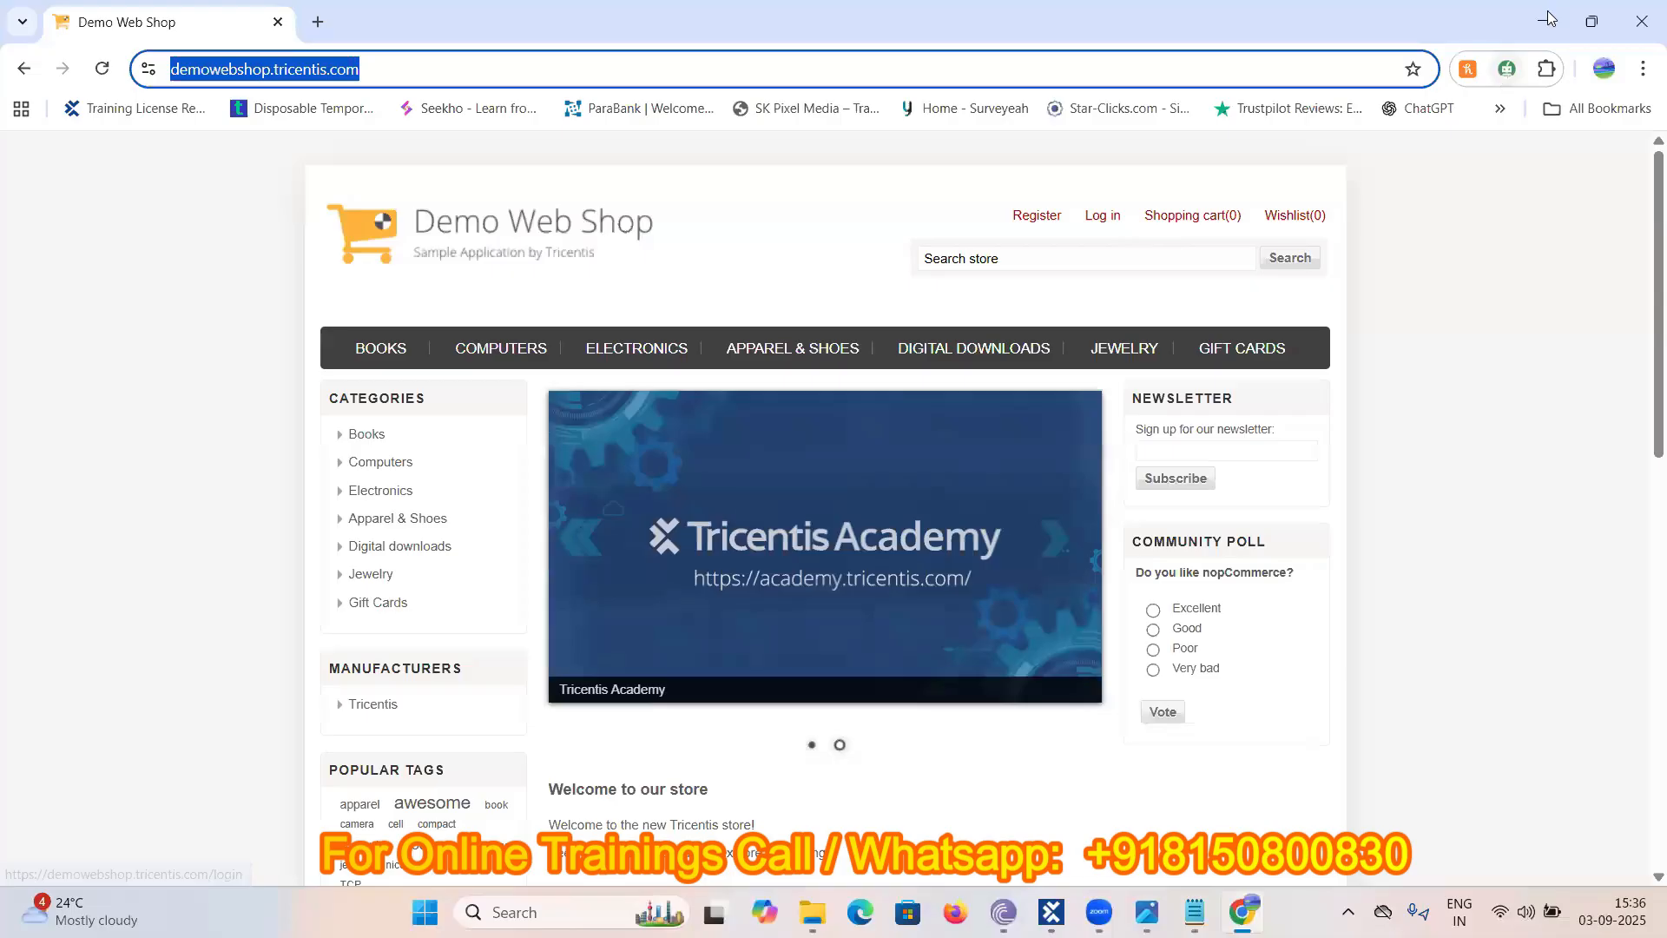
key("alt+Tab")
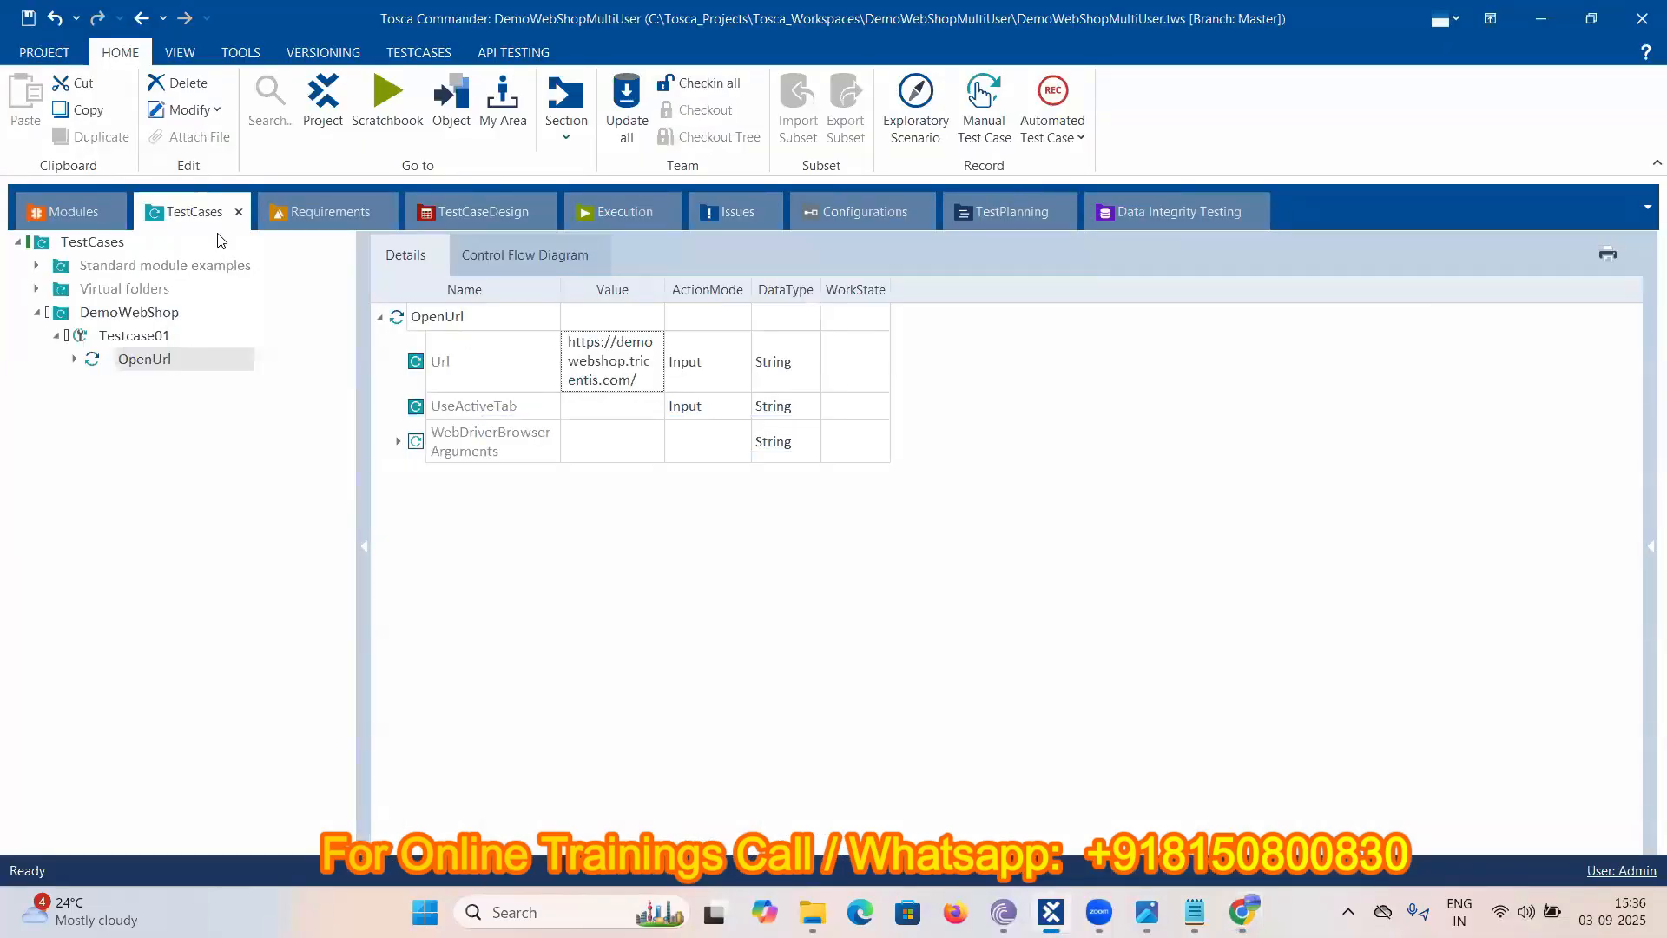
- Start Scan > Application on the DemoWebshop module folder
left_click(74, 211)
scroll(174, 587, "down", 6)
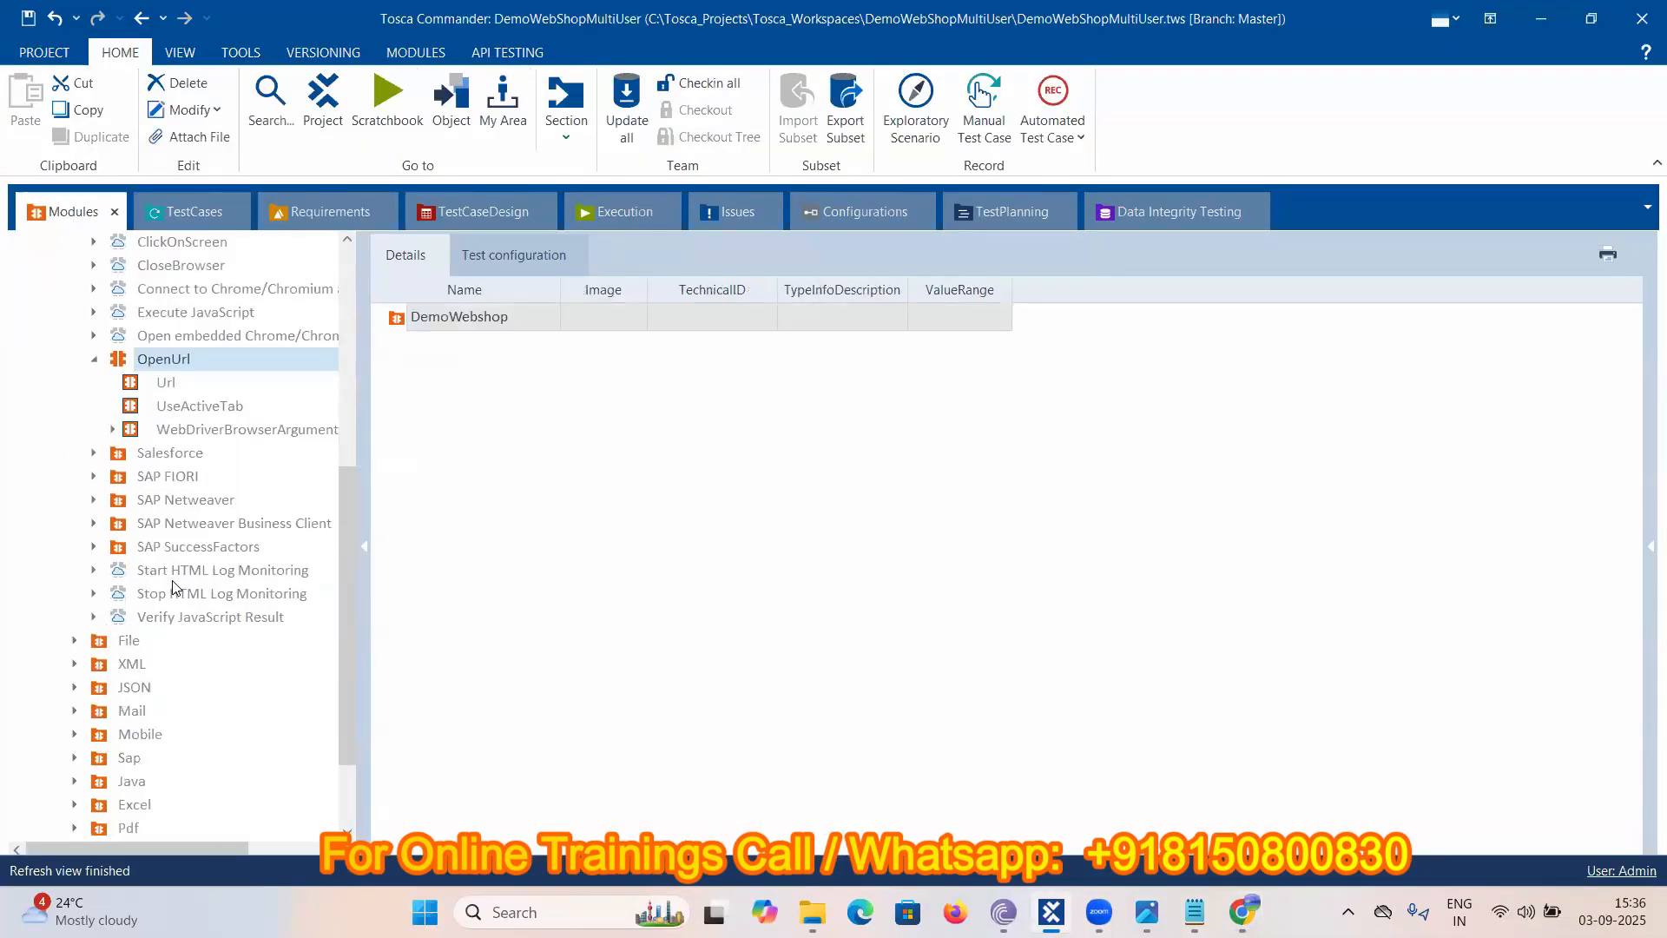
scroll(173, 587, "up", 7)
scroll(174, 587, "up", 1)
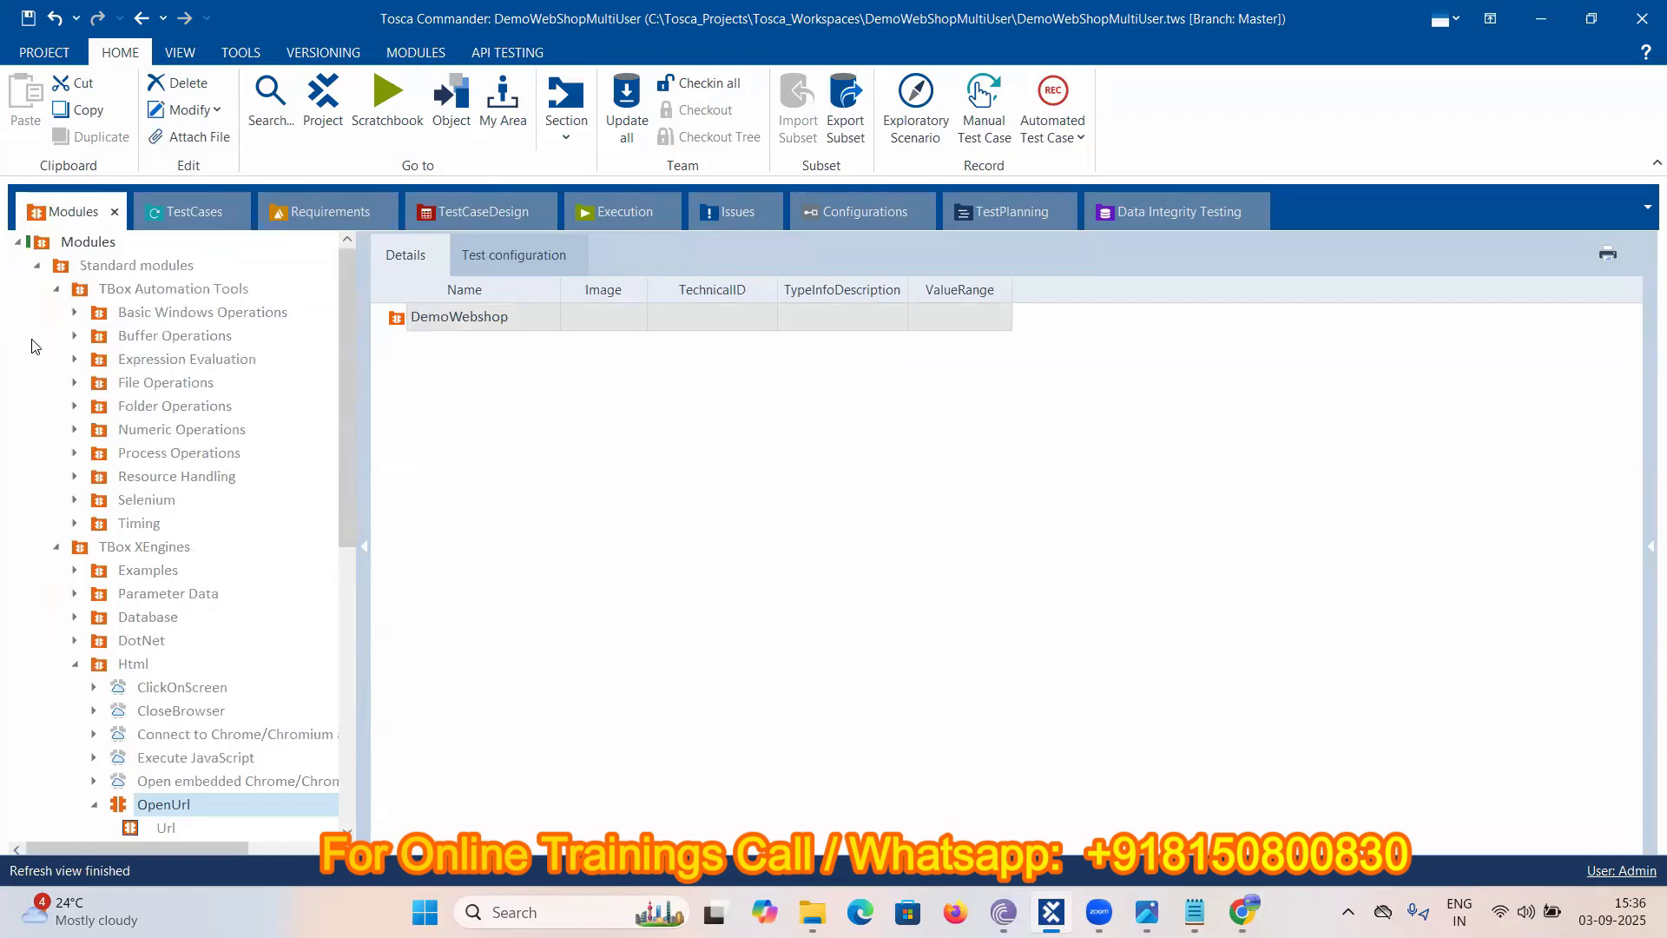
left_click(51, 283)
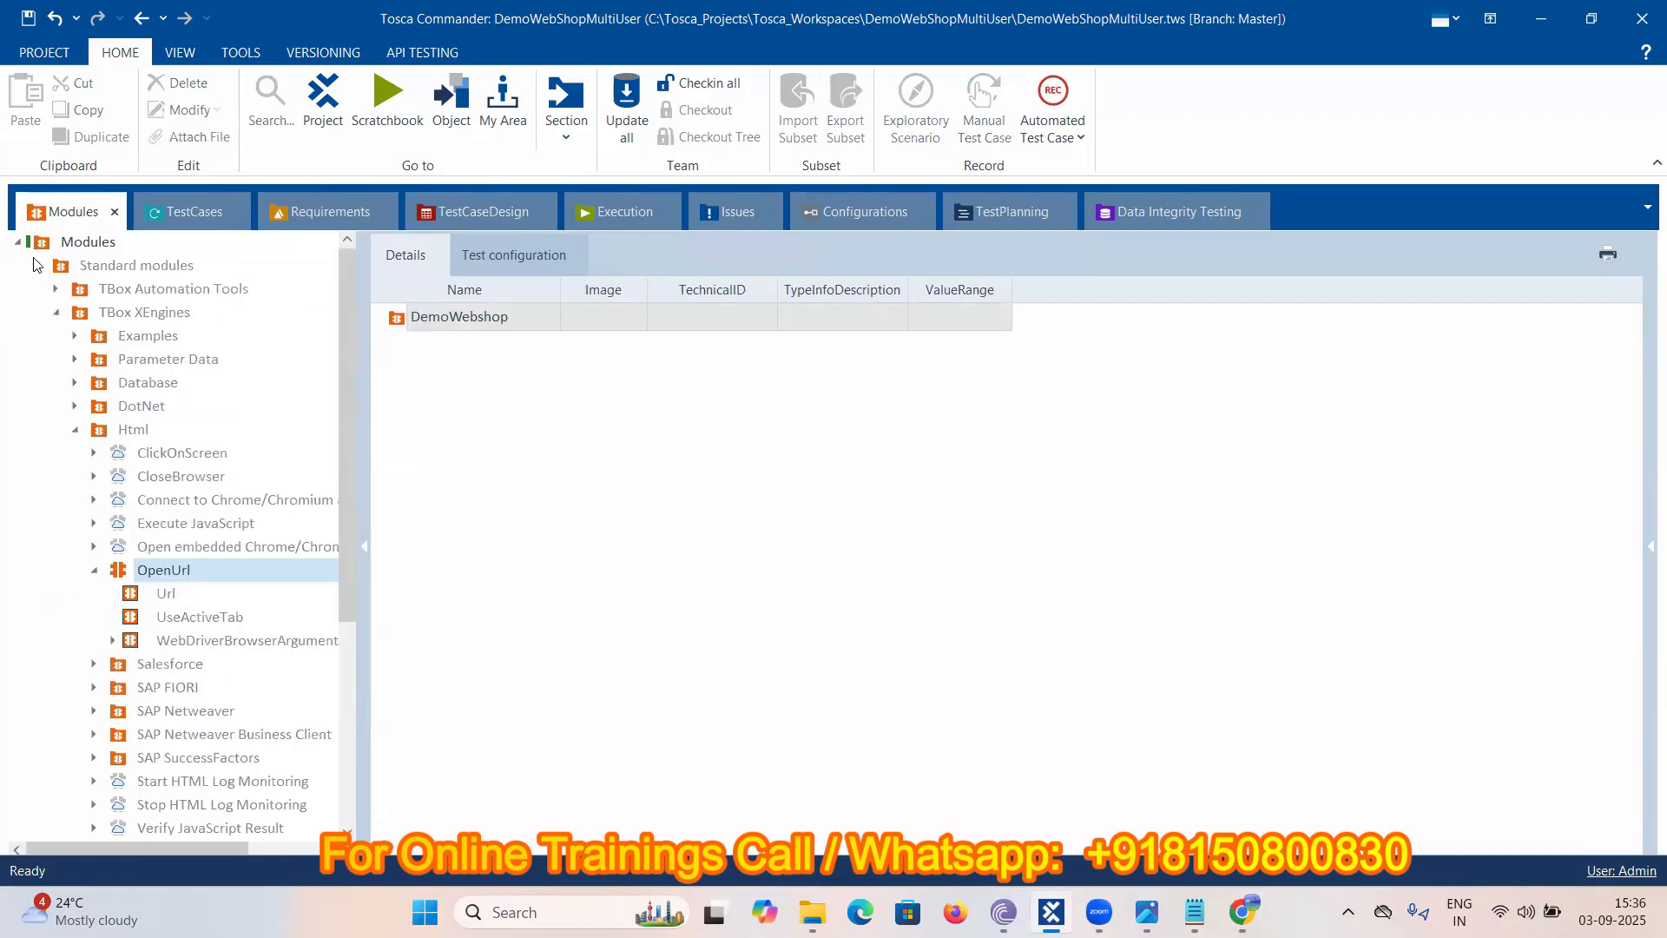
left_click(37, 265)
left_click(98, 292)
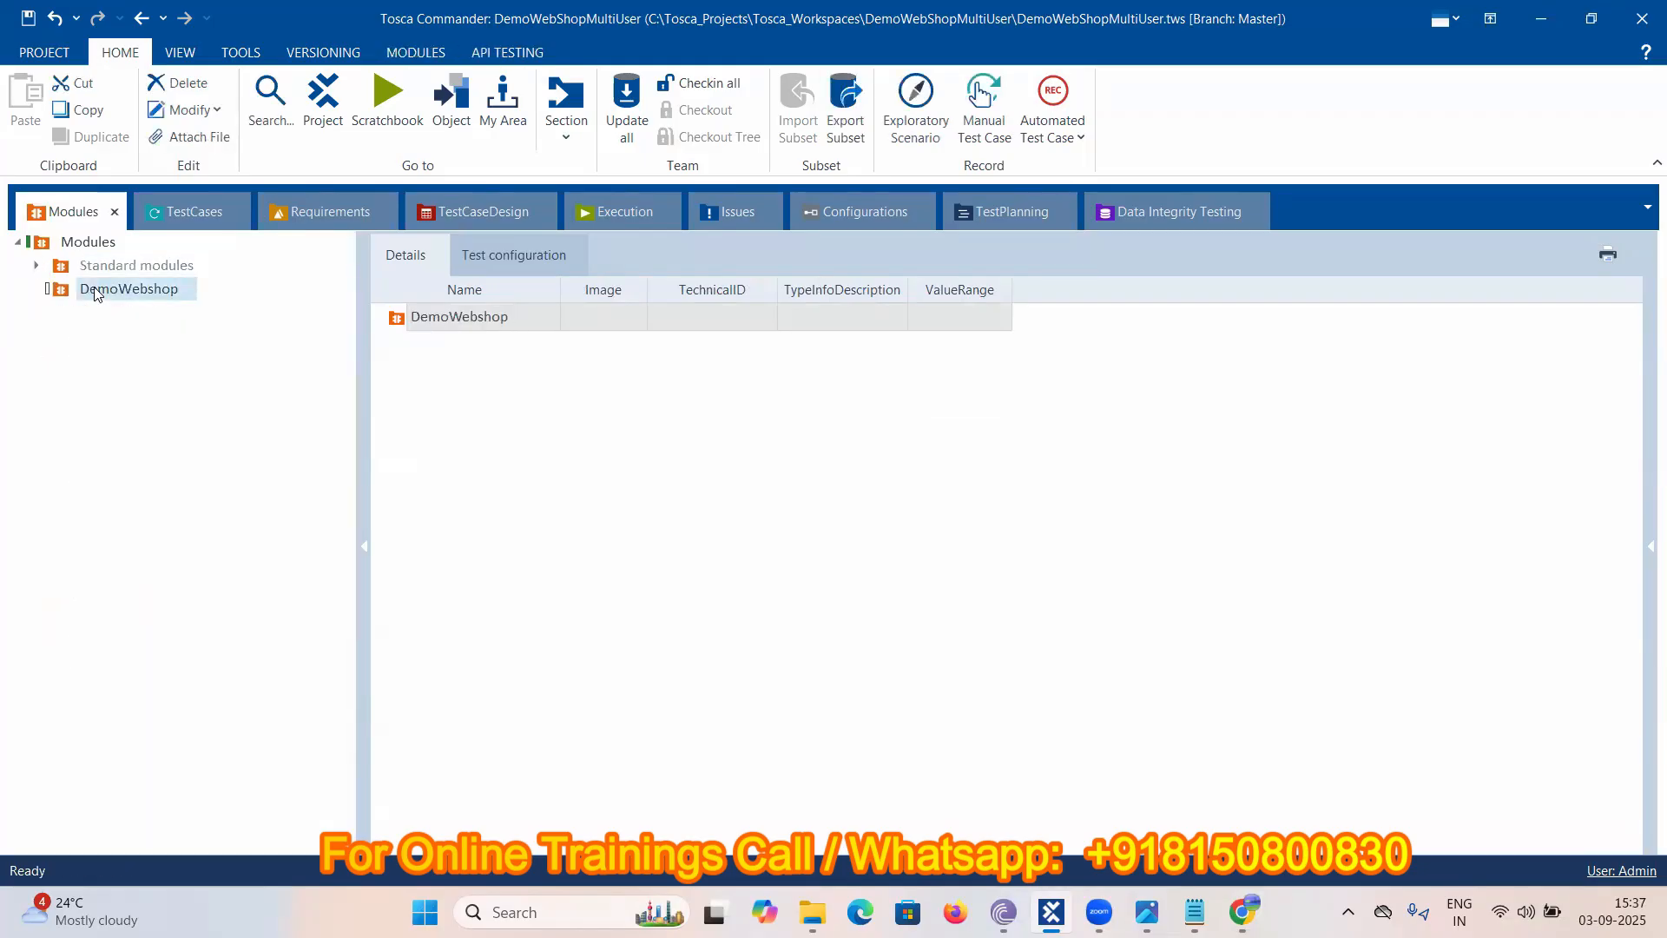
right_click(97, 294)
mouse_move(233, 361)
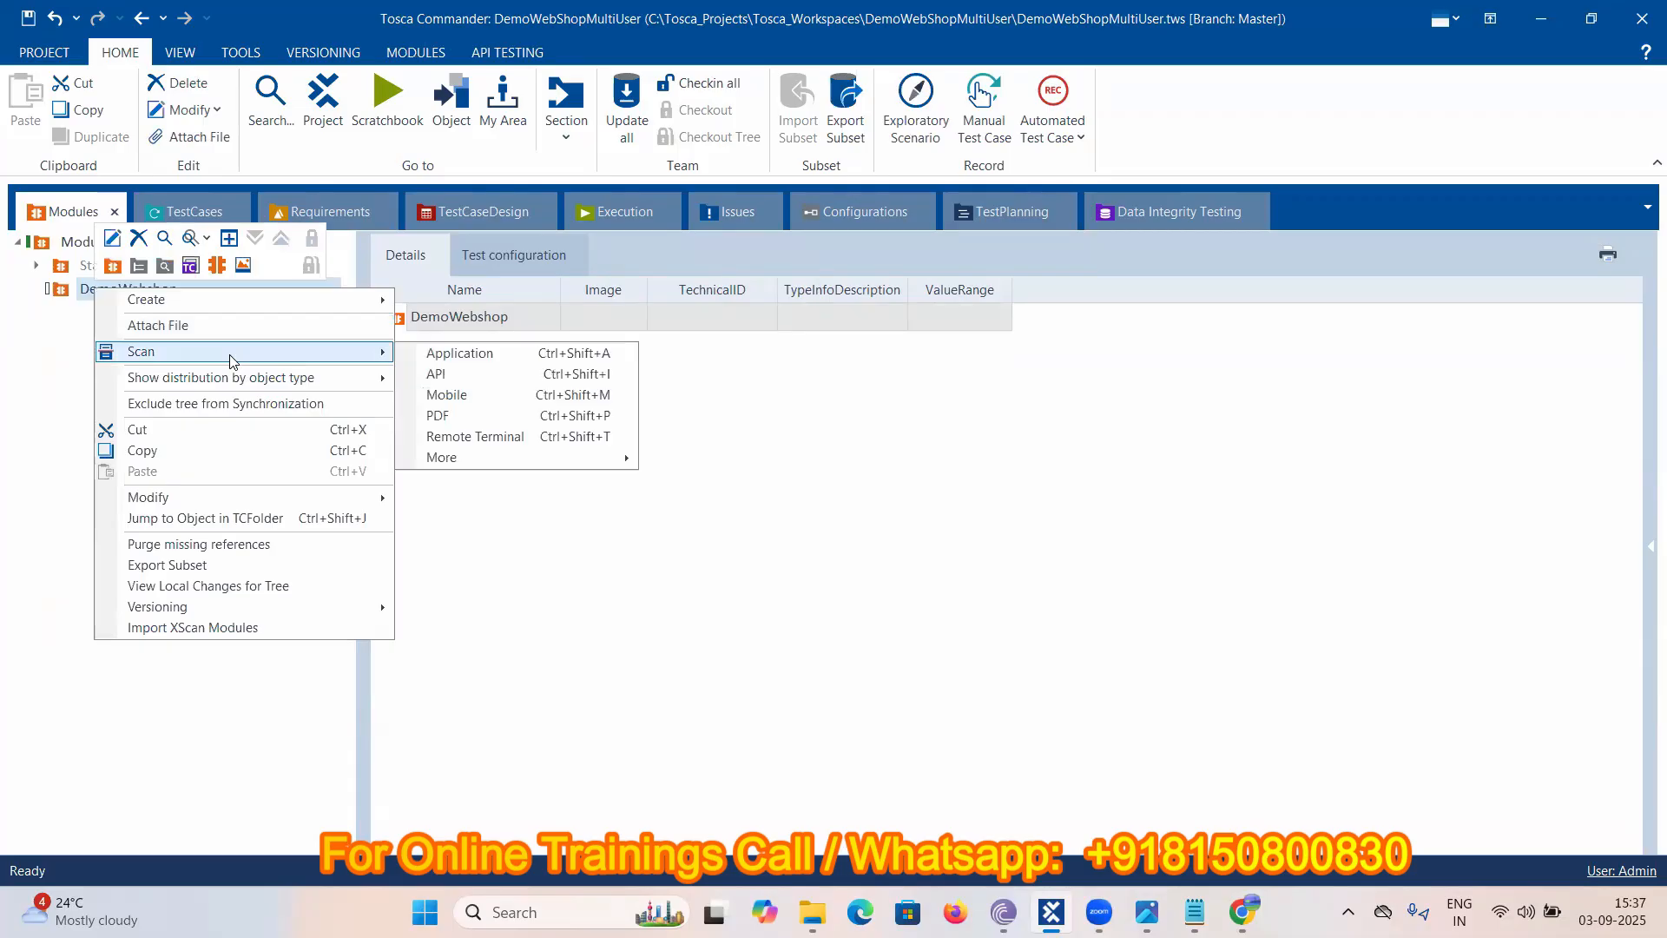
left_click(470, 352)
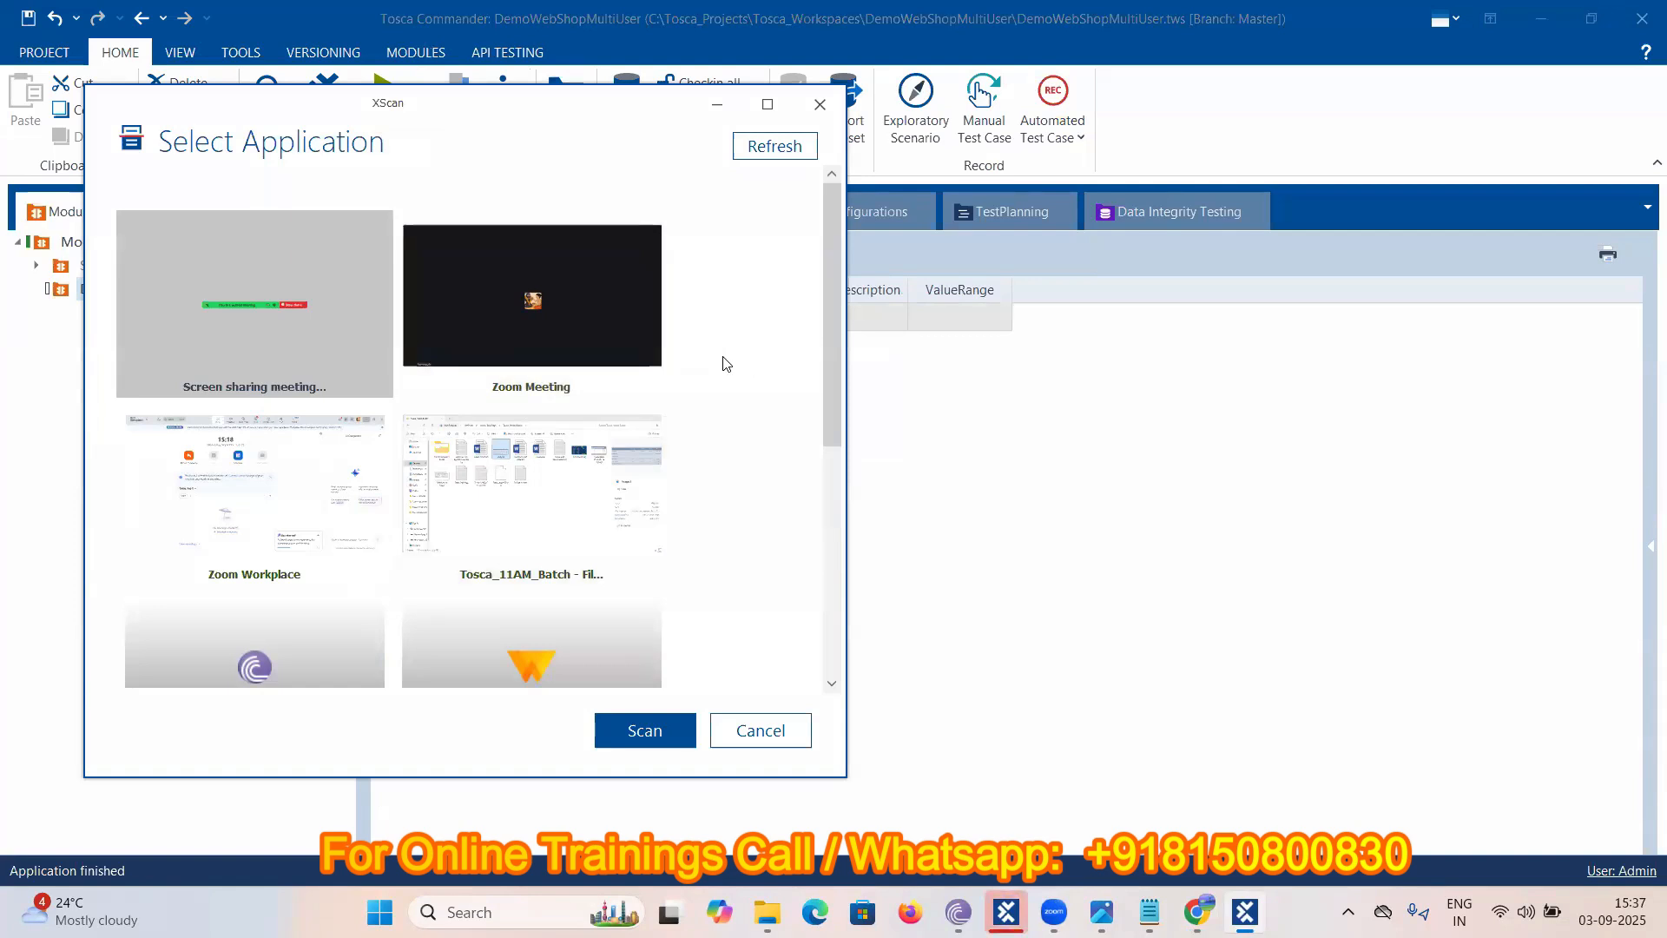
- Choose the Demo Web Shop browser tab as the application to scan
scroll(738, 365, "down", 3)
scroll(725, 363, "up", 3)
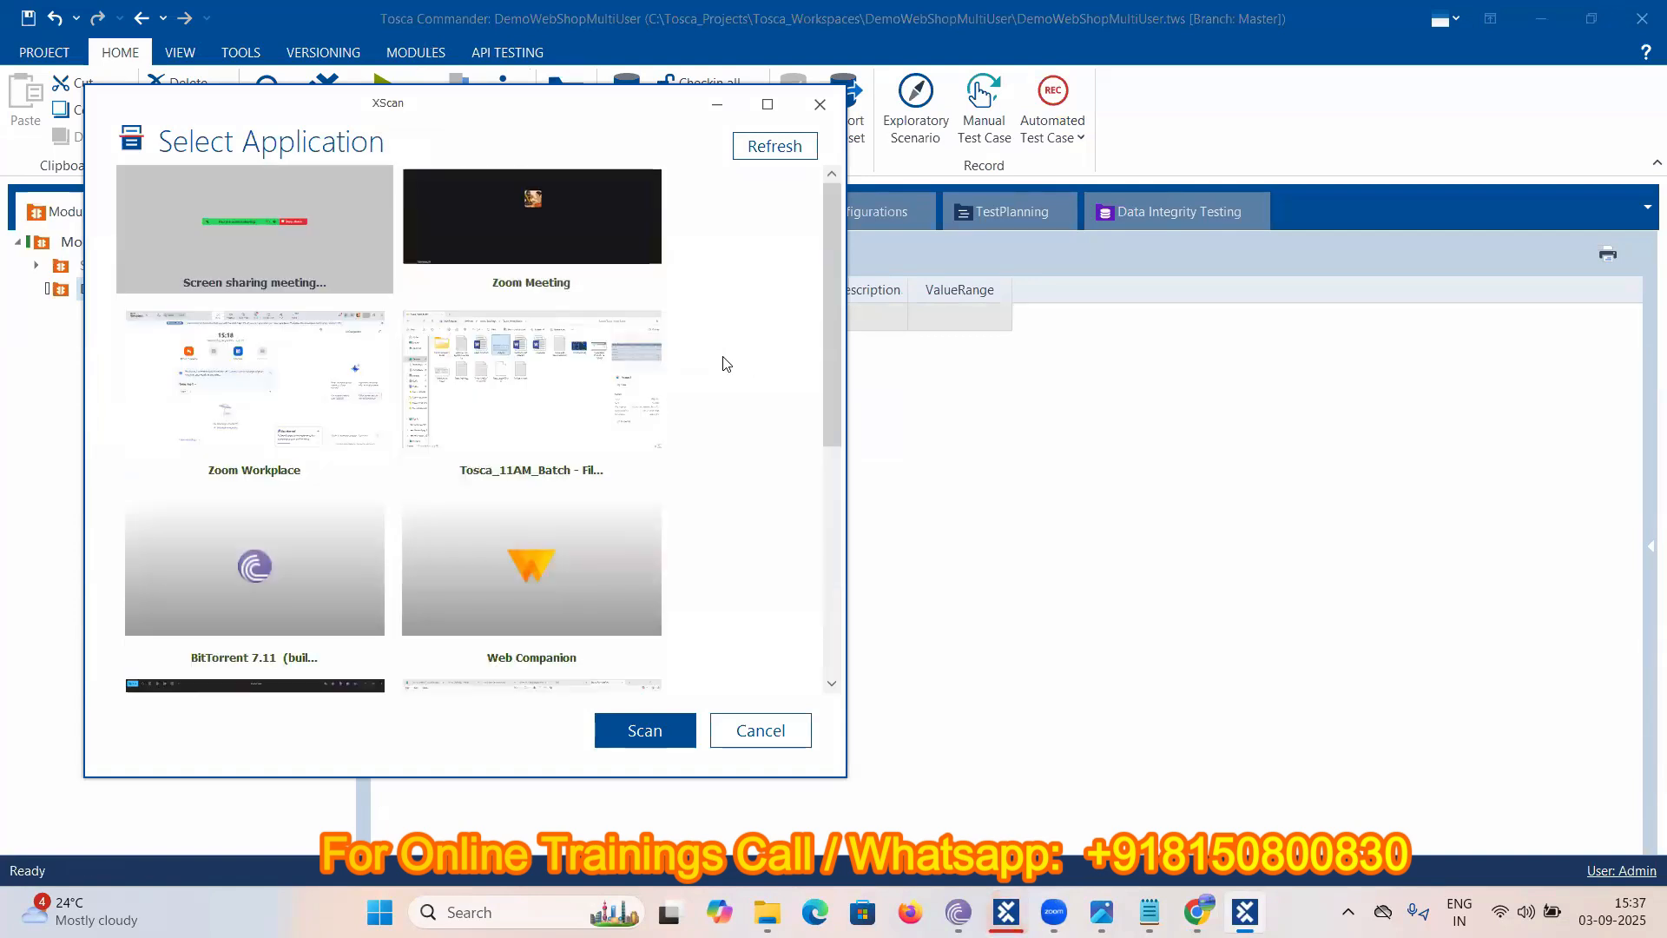
scroll(725, 363, "down", 4)
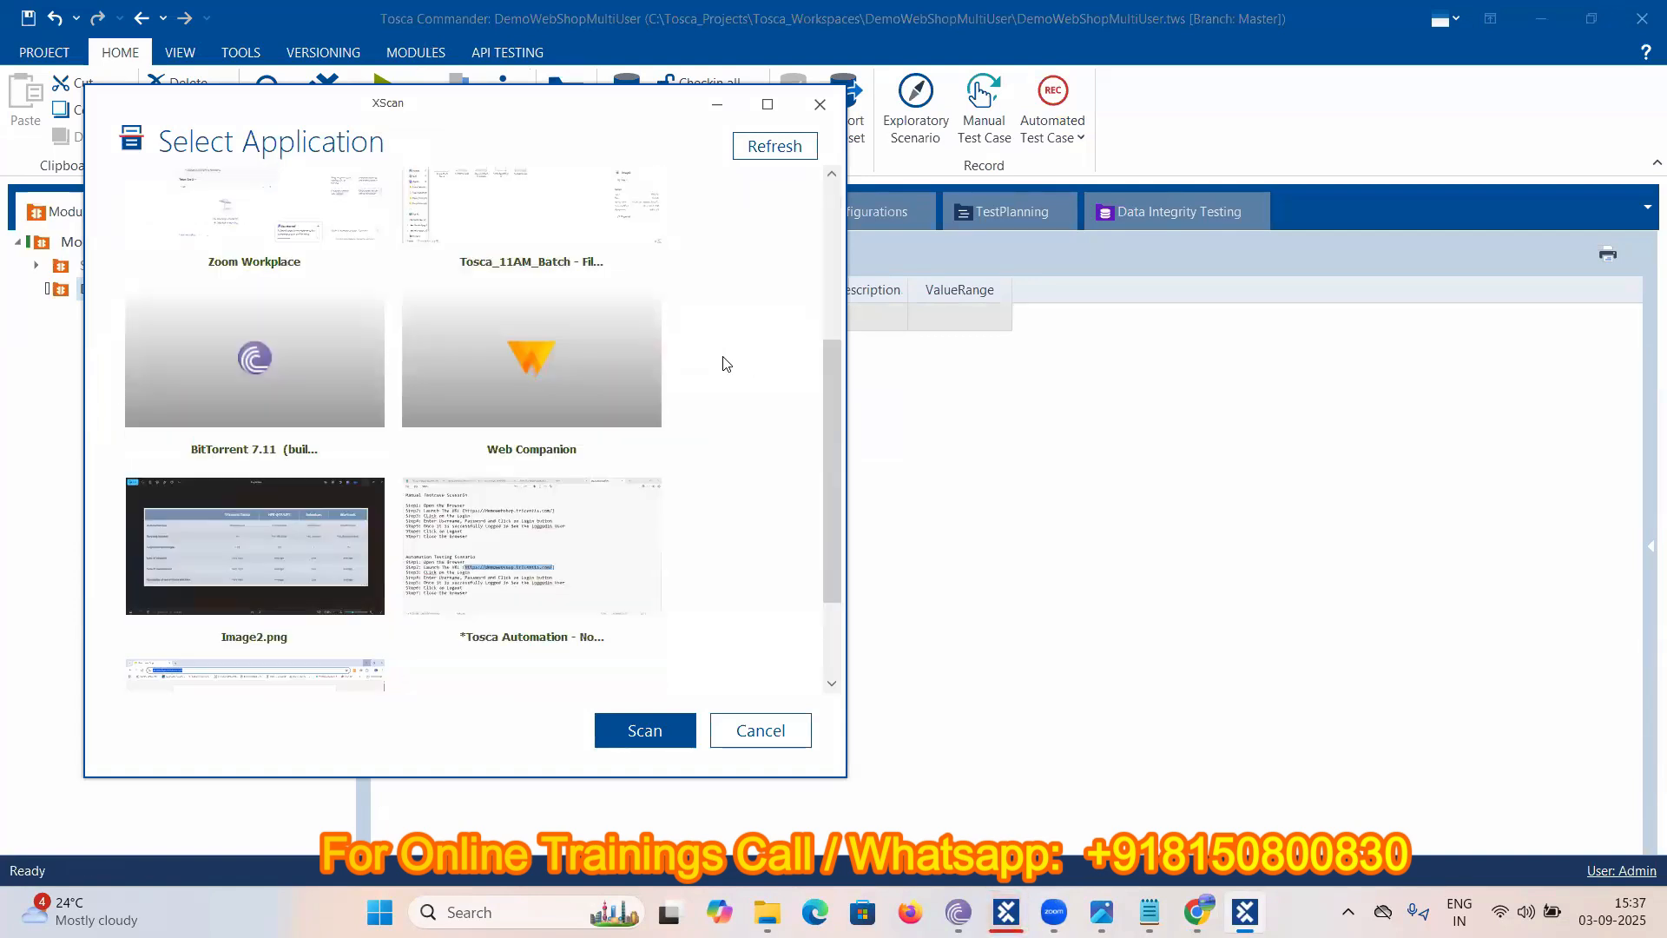
left_click(278, 561)
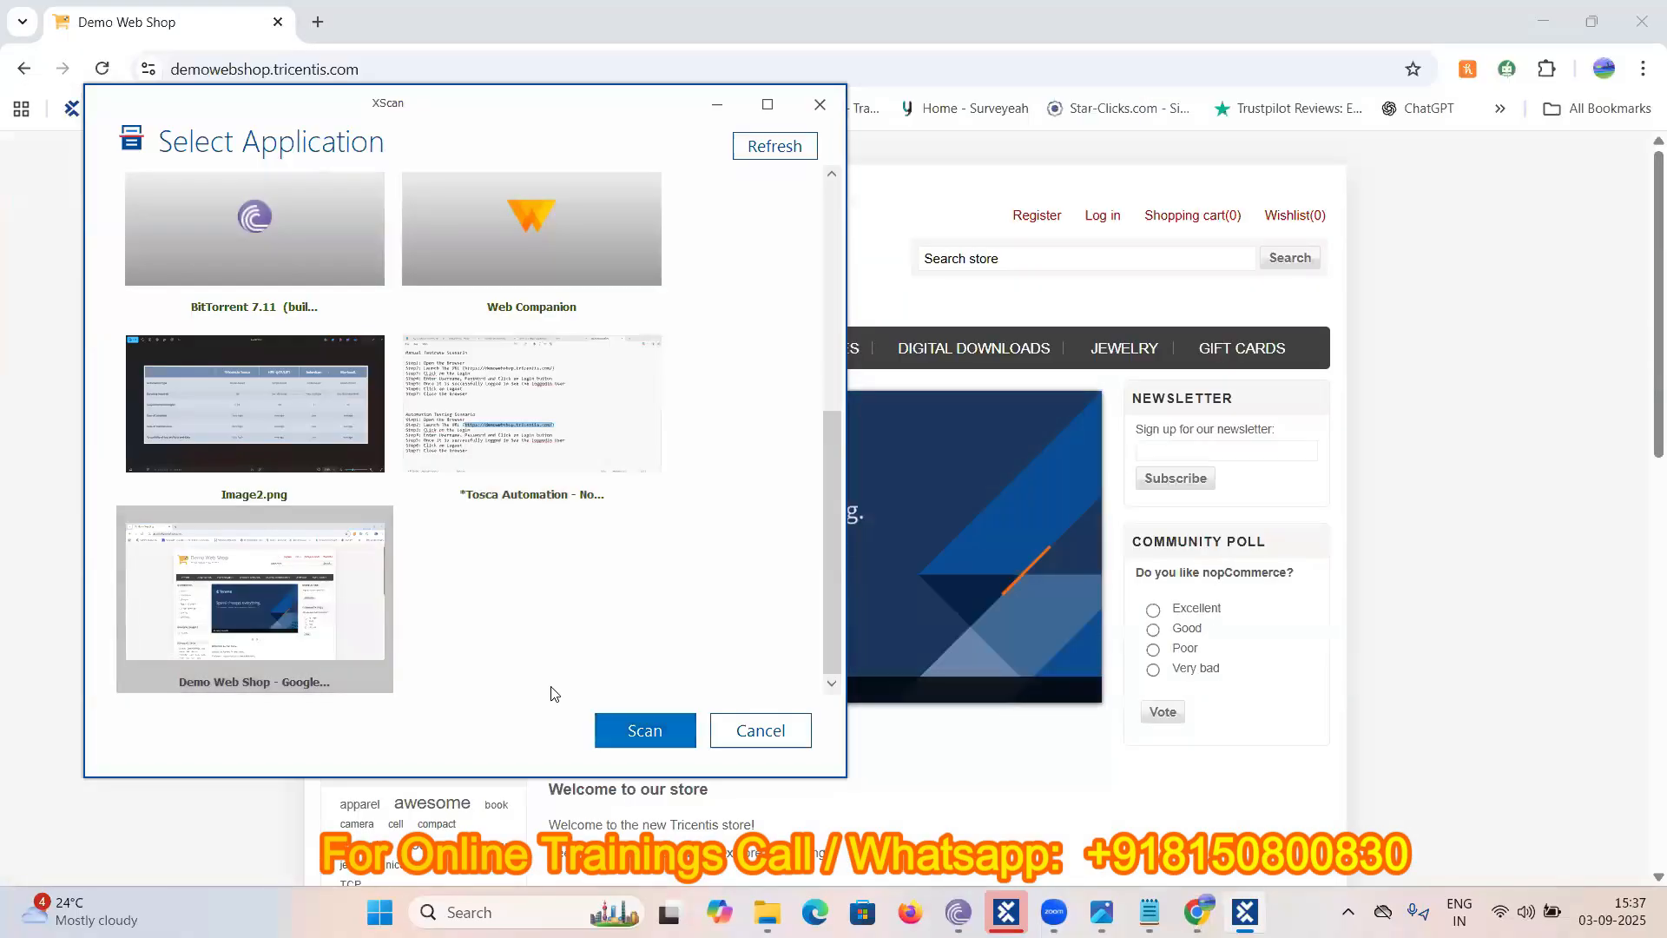
- Scan the shop page, capture its Log in link, save the Demo Web Shop module and close XScan
key("Return")
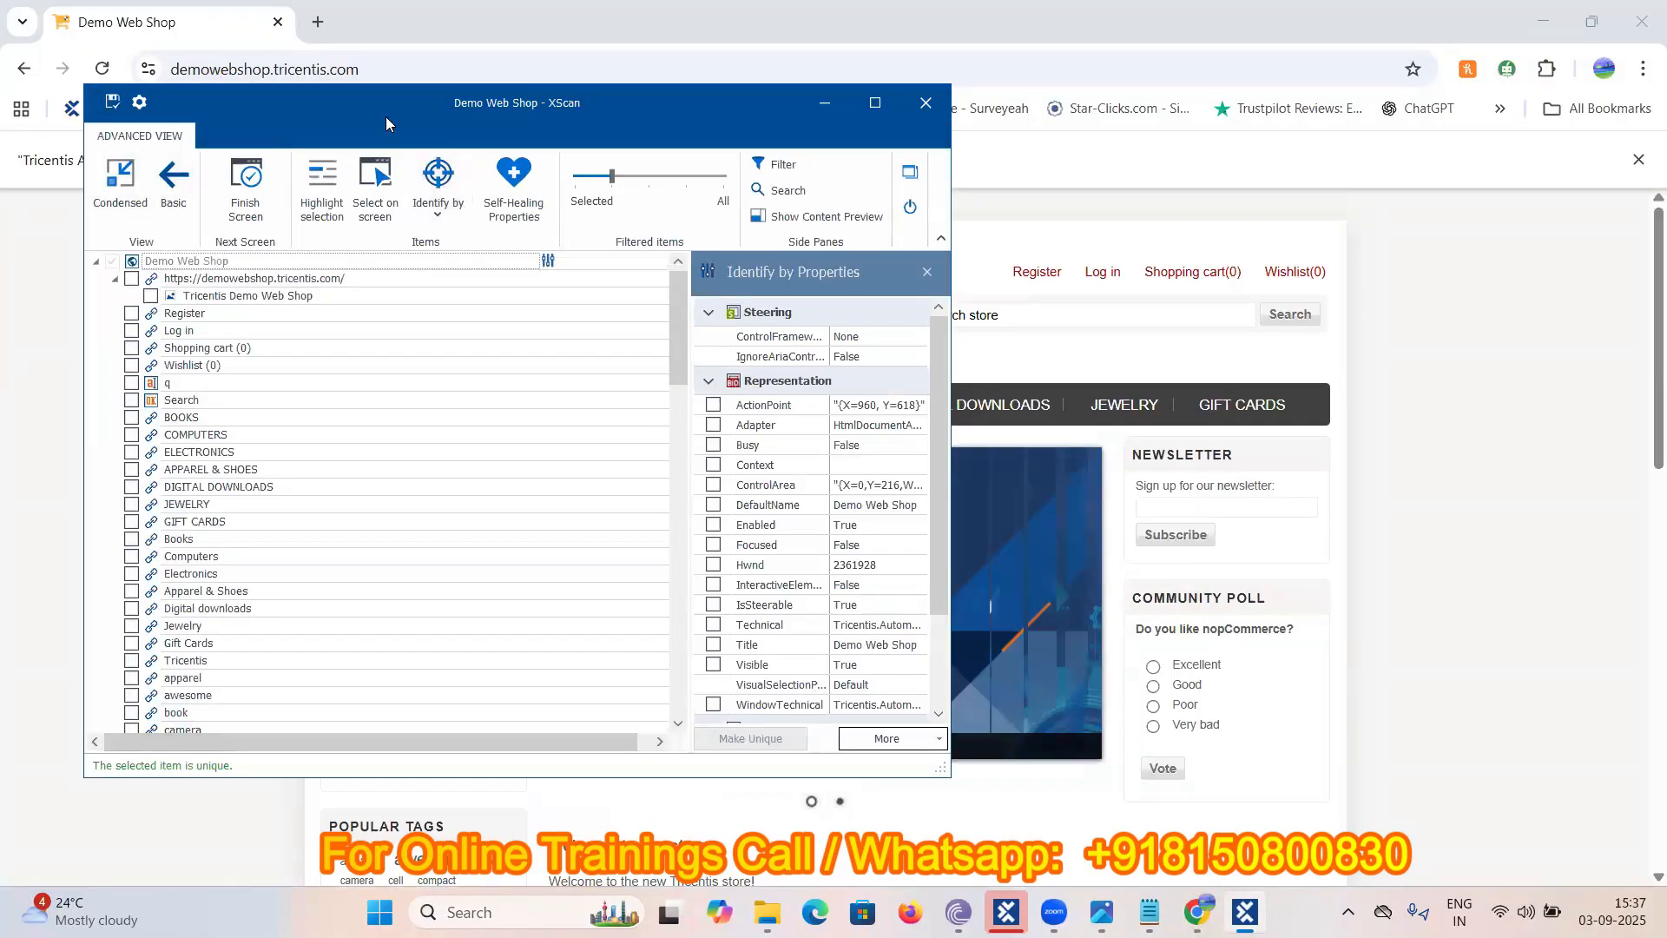
left_click_drag(385, 117, 1033, 359)
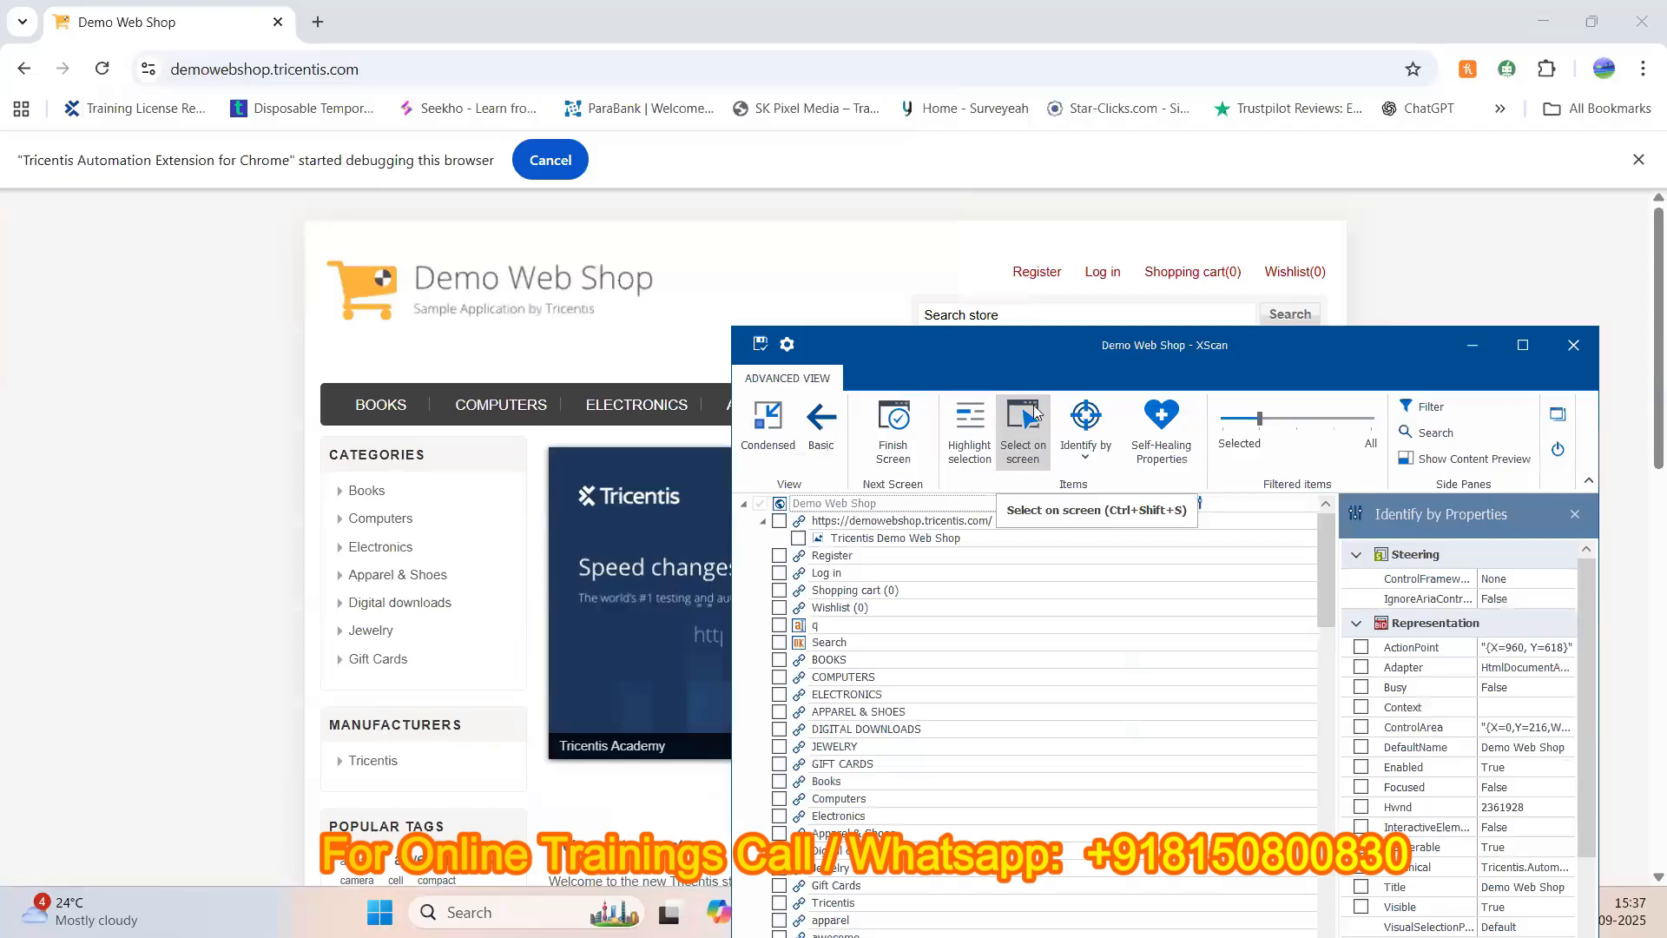
left_click(1033, 417)
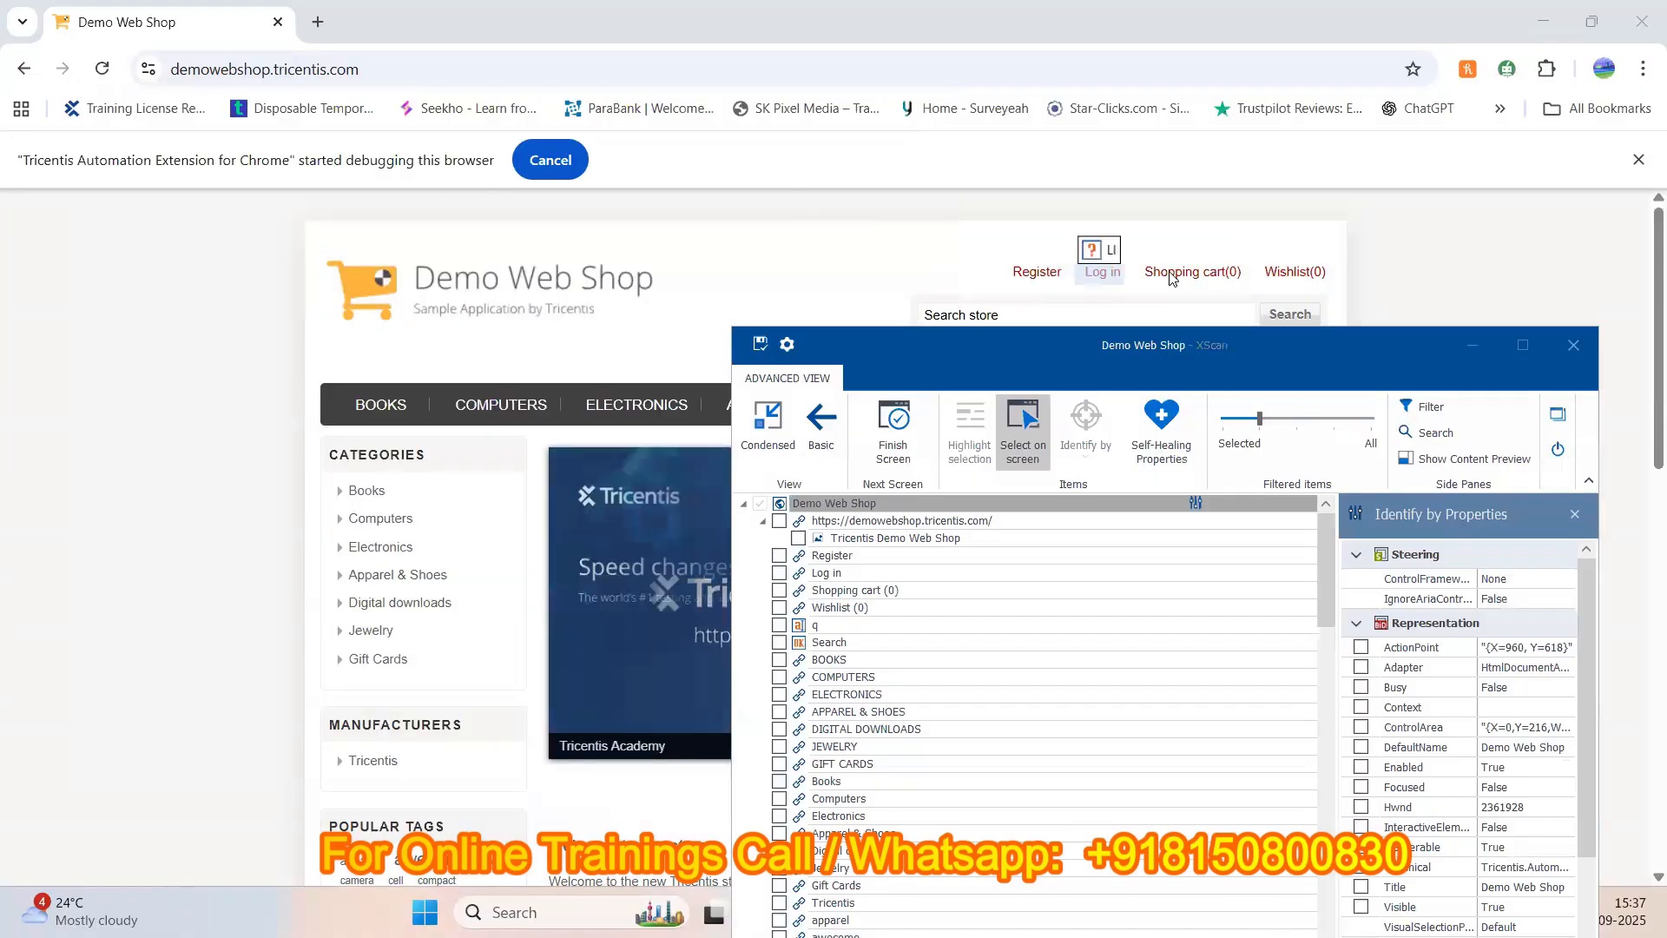
left_click(1100, 273)
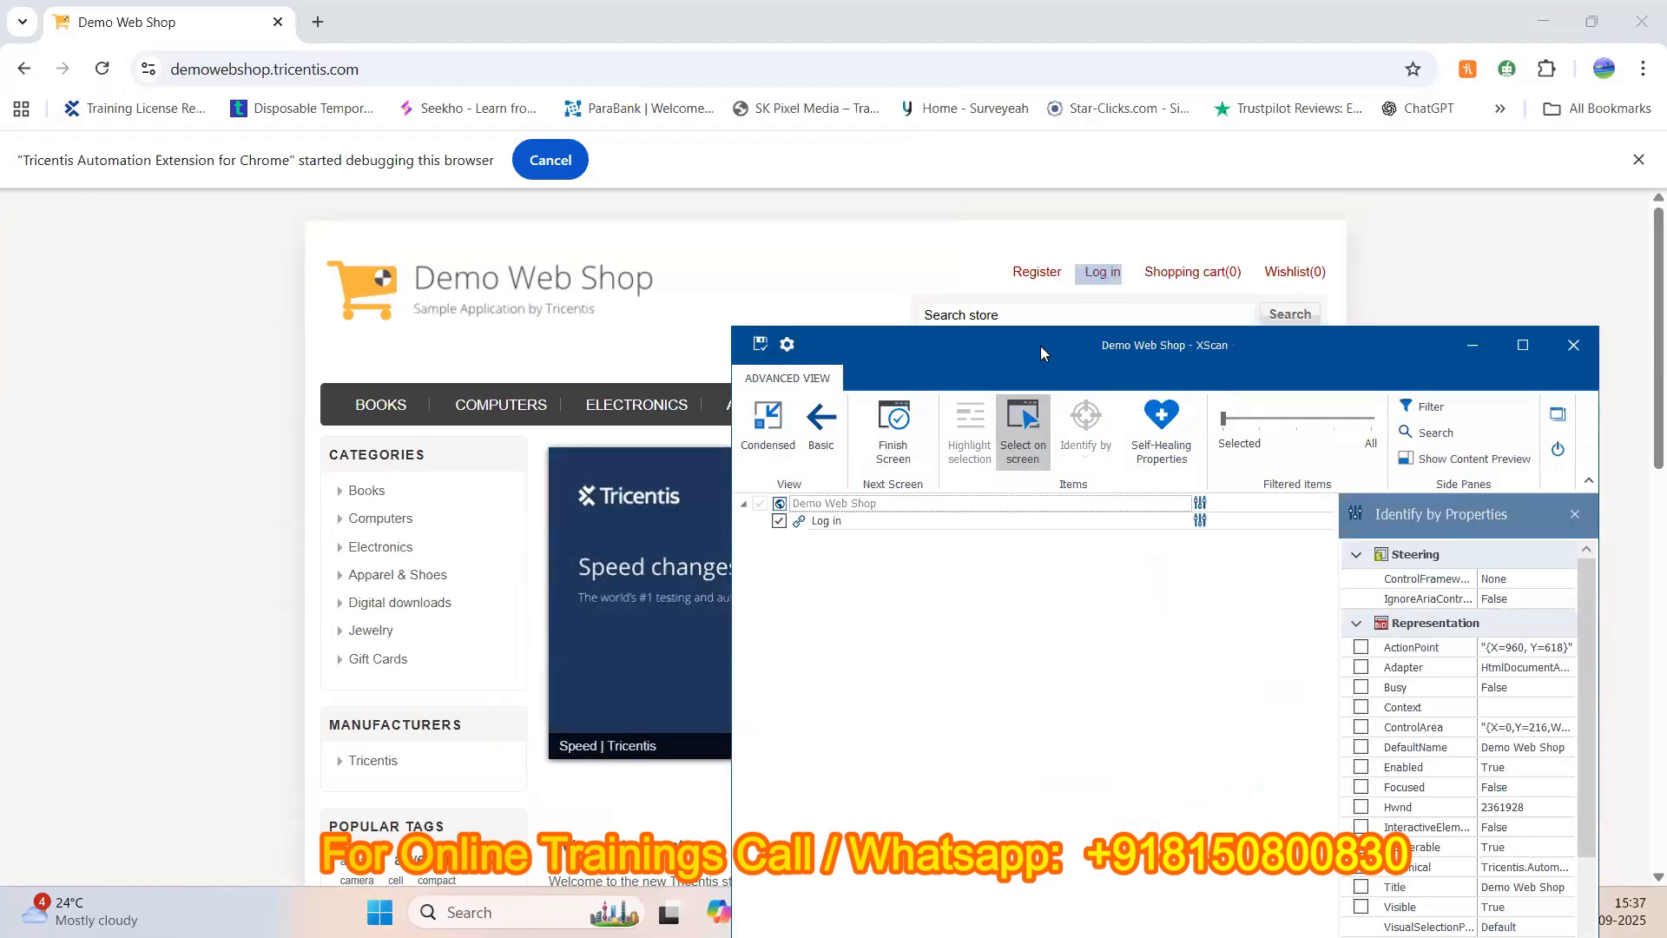
left_click_drag(1040, 345, 861, 113)
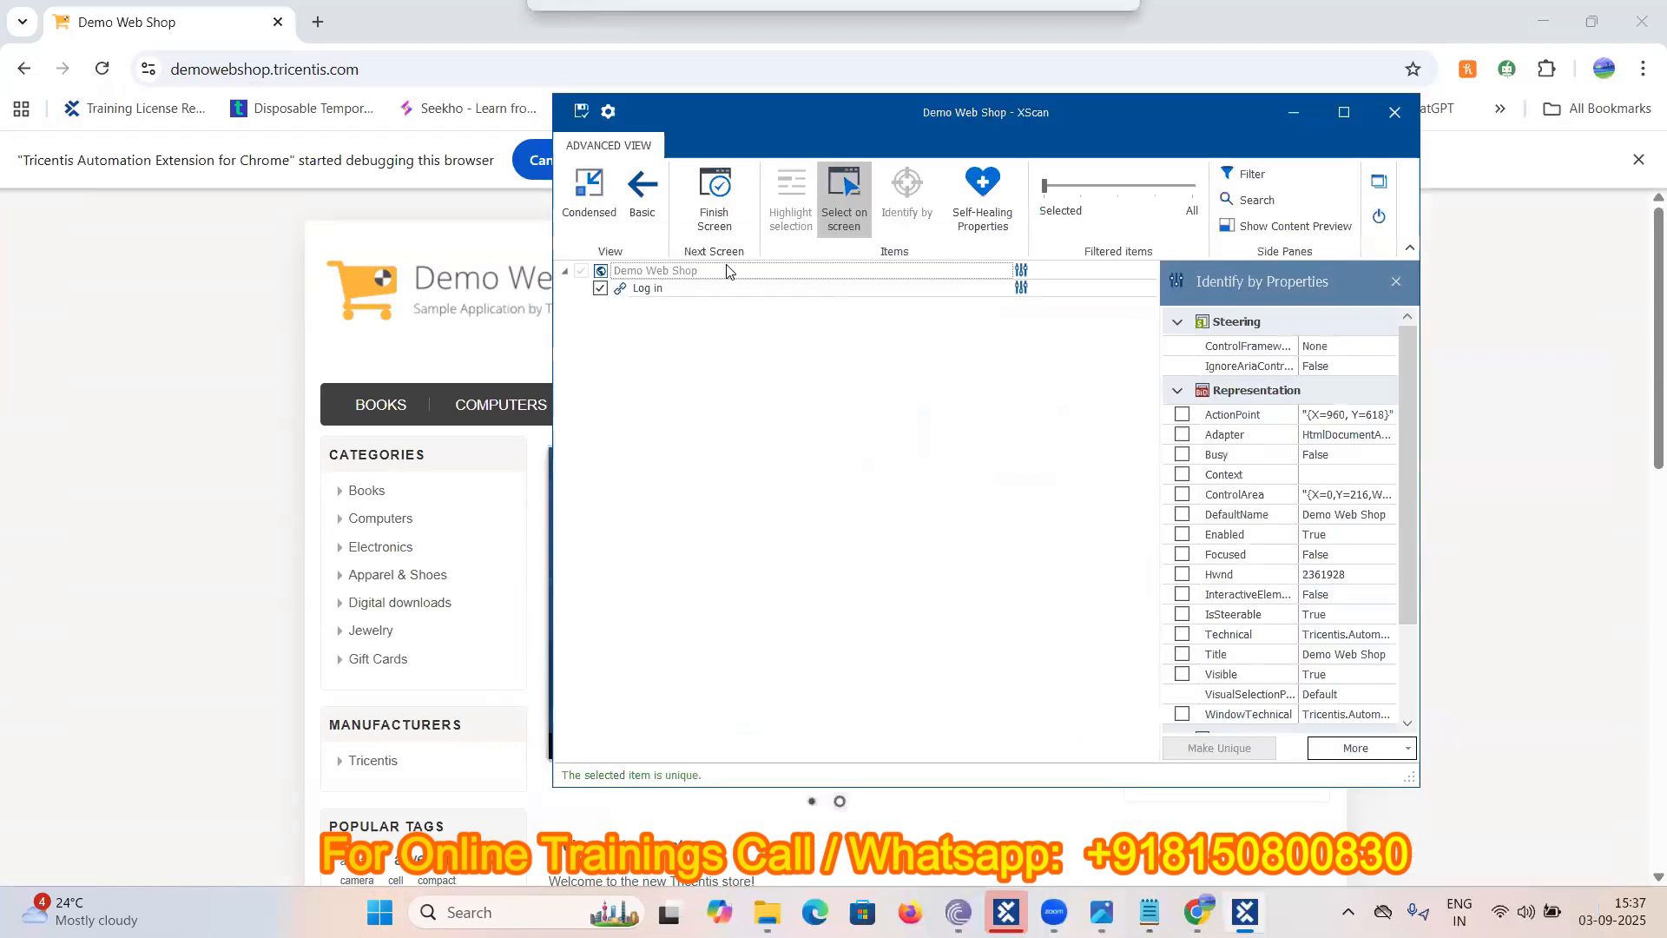
left_click(679, 288)
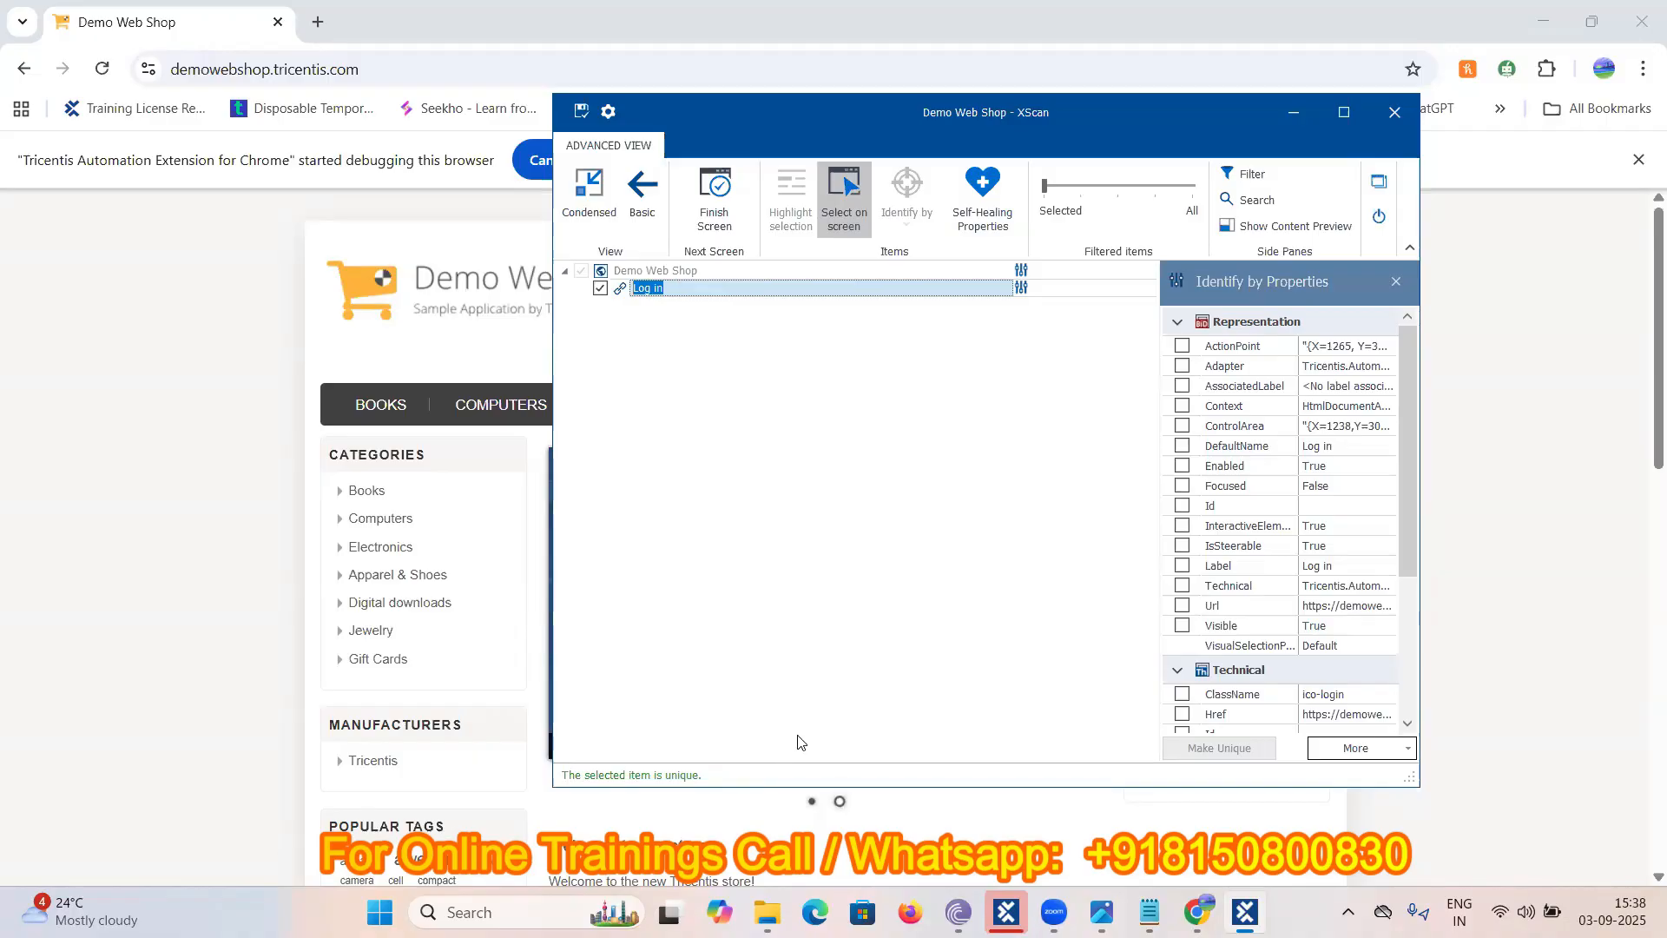
left_click(582, 114)
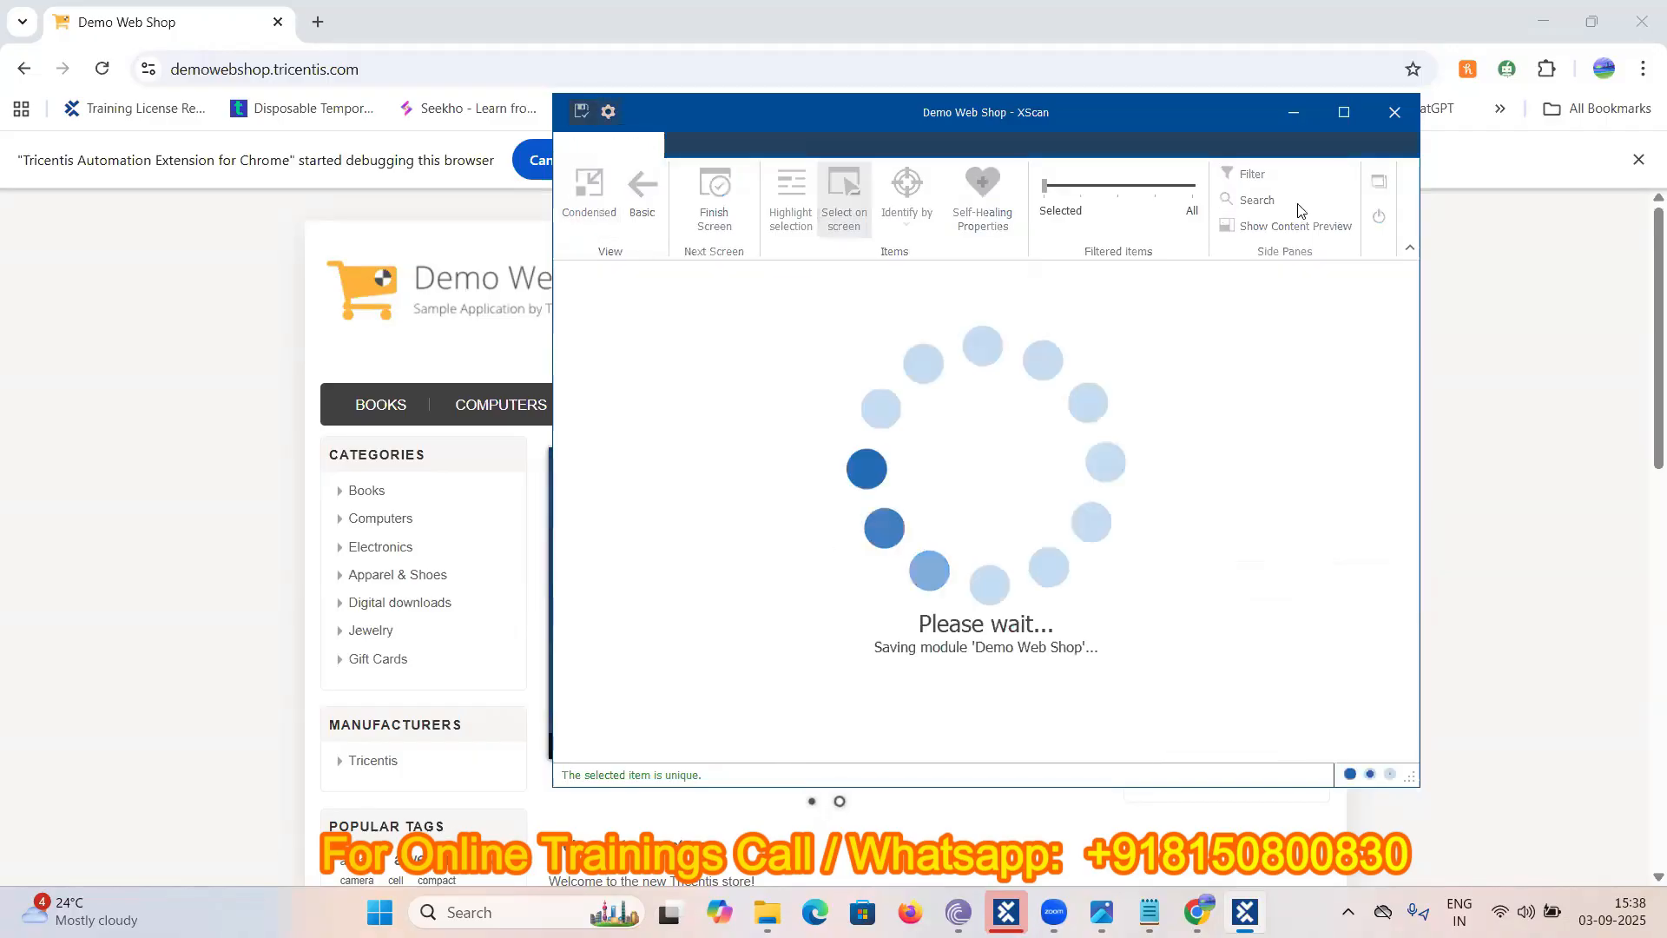
left_click(1379, 219)
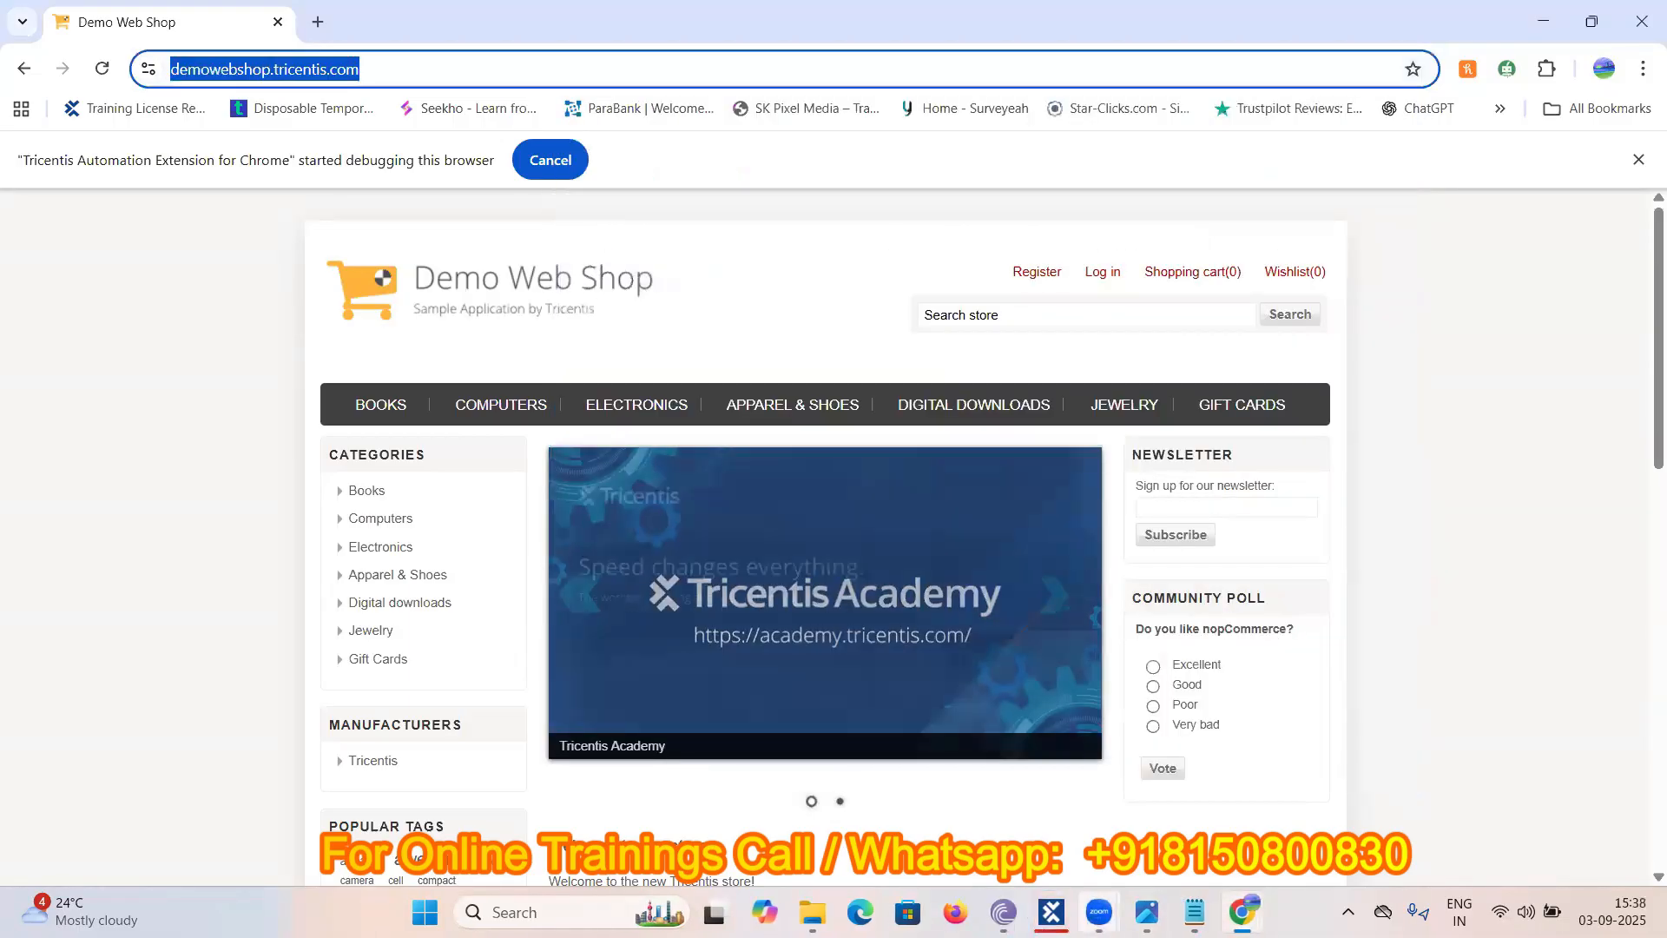
- Rename the scanned Demo Web Shop module to 'Login Link' and add it to Testcase01
left_click(1048, 910)
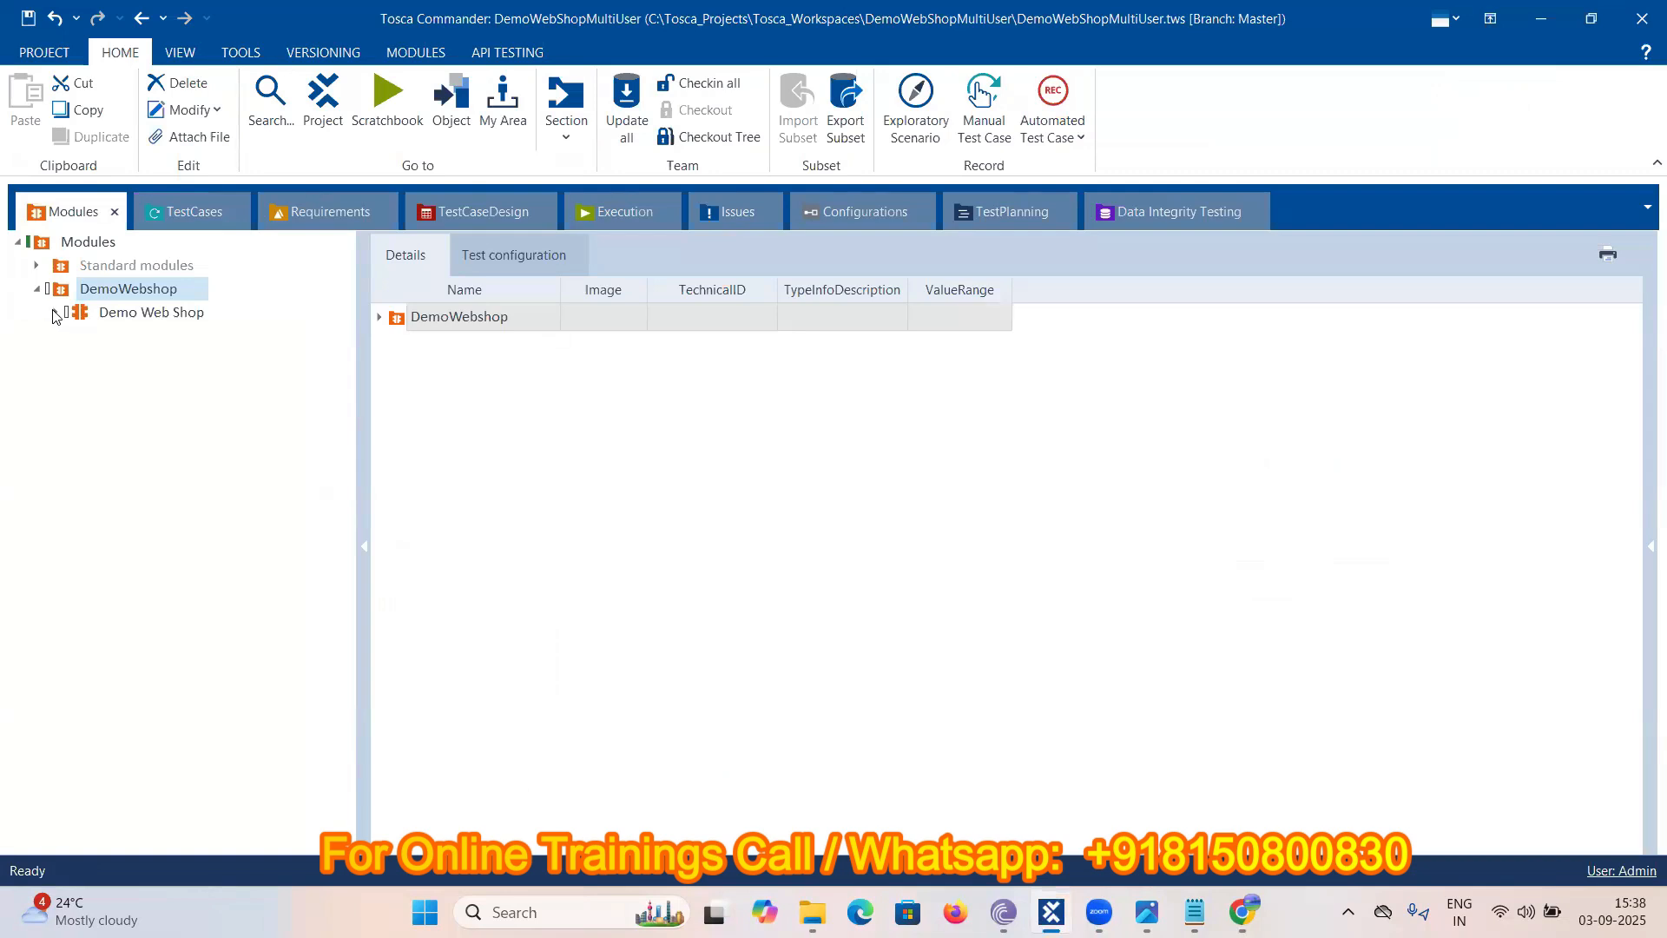
left_click(56, 312)
left_click(113, 316)
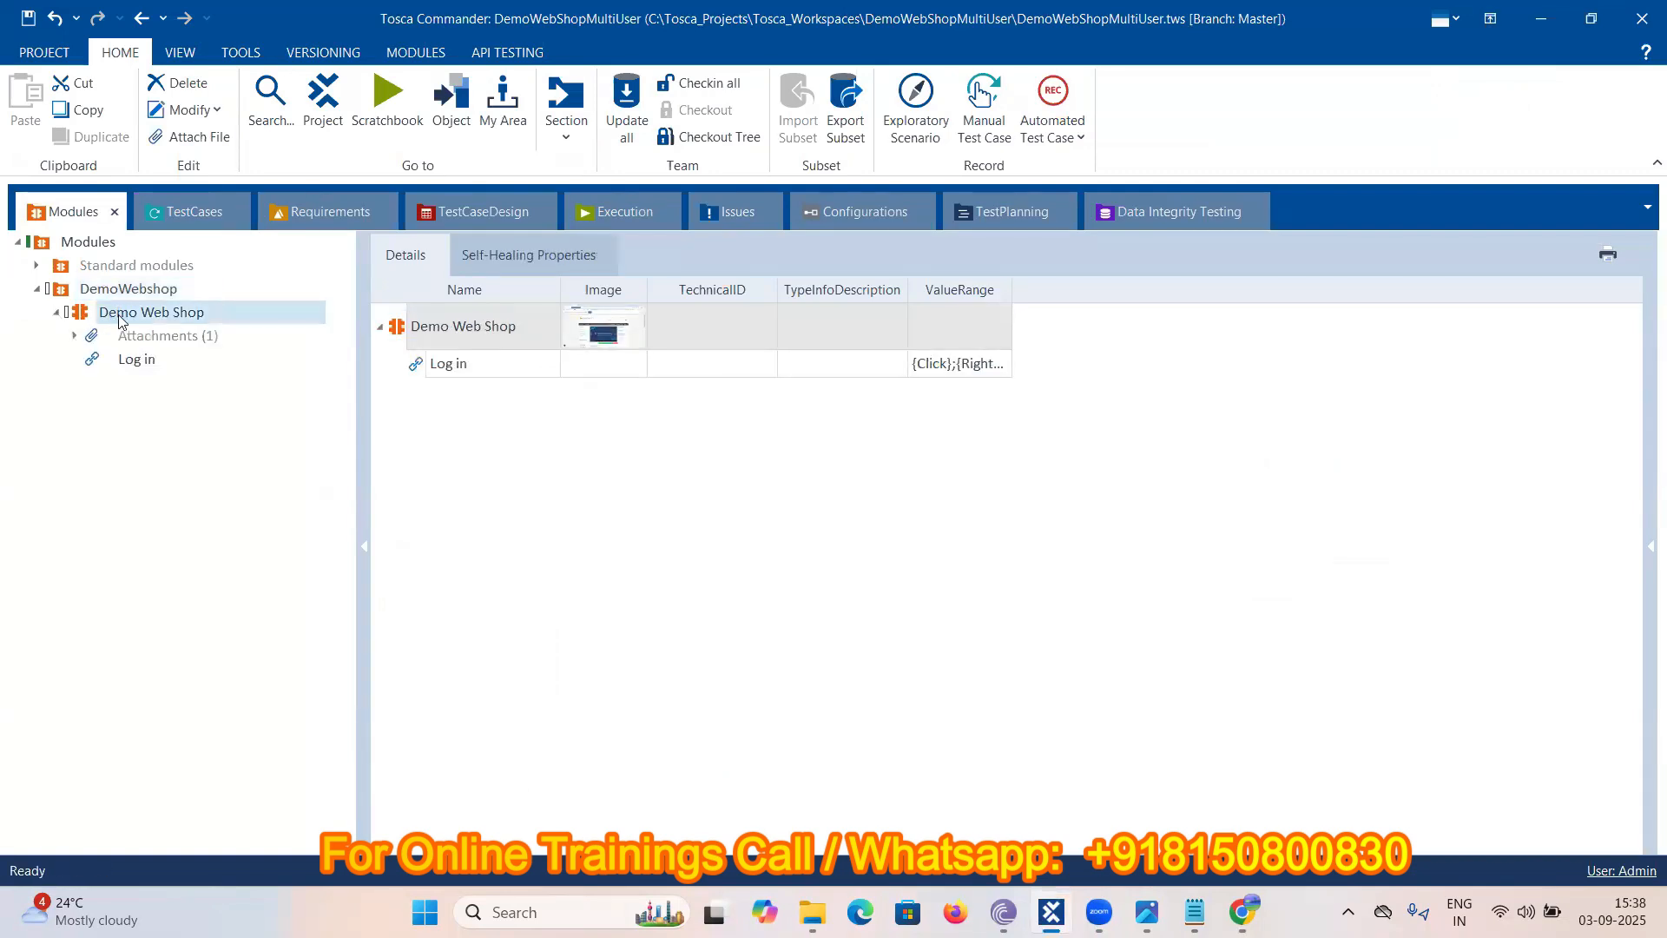
right_click(121, 316)
left_click(137, 269)
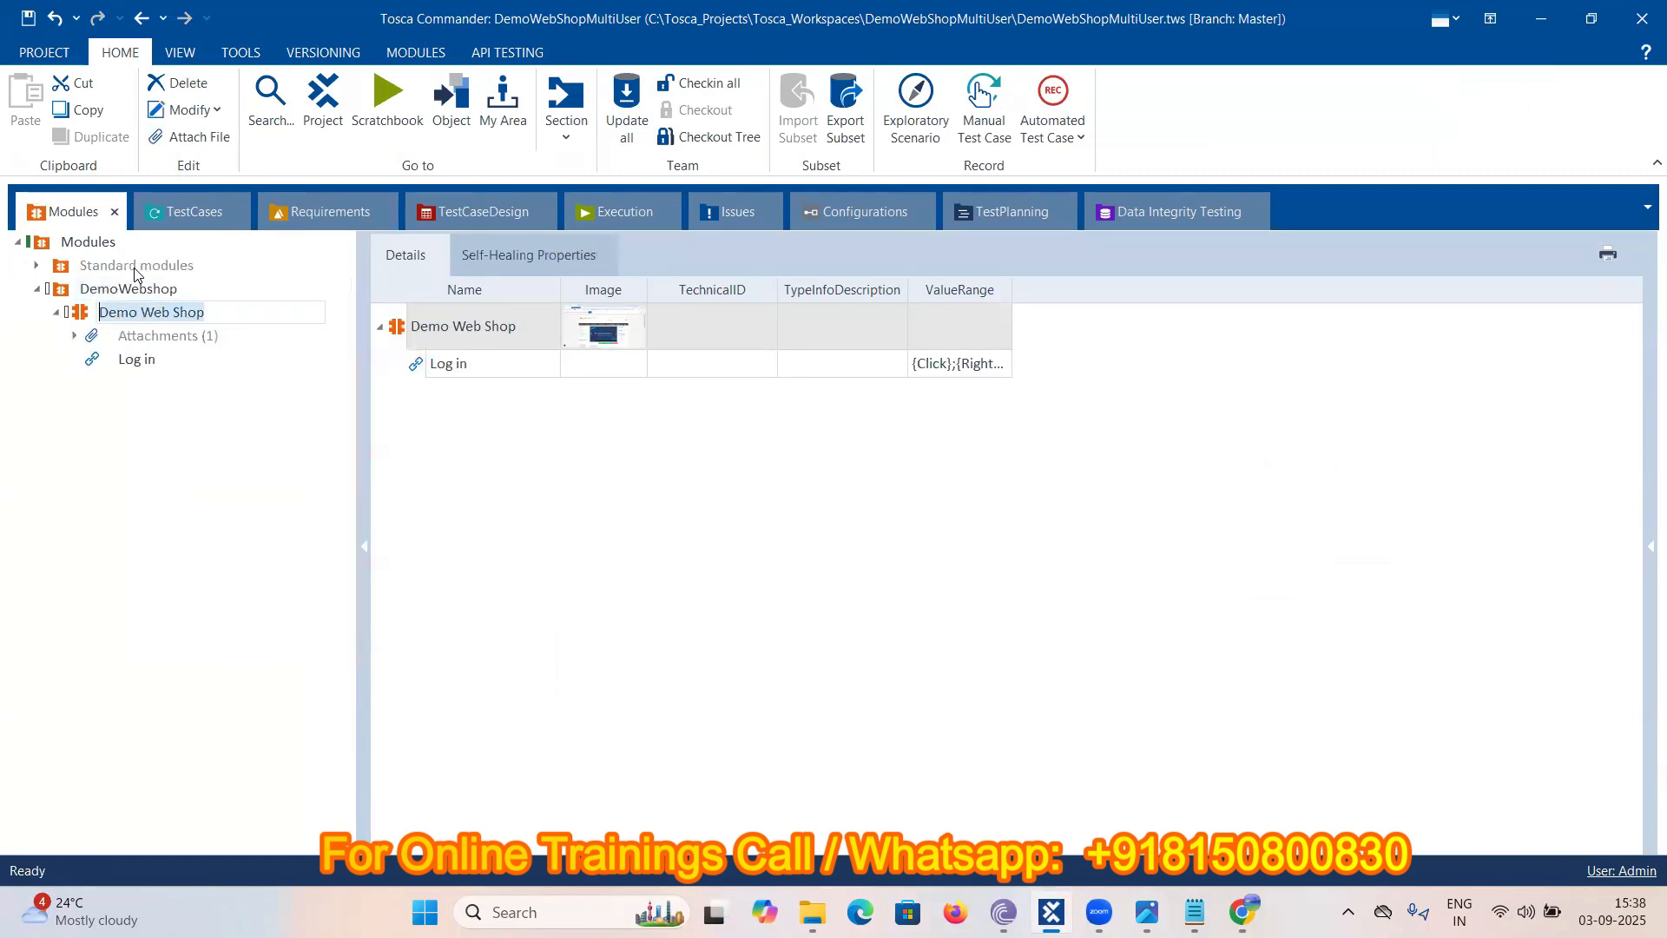
type("Login")
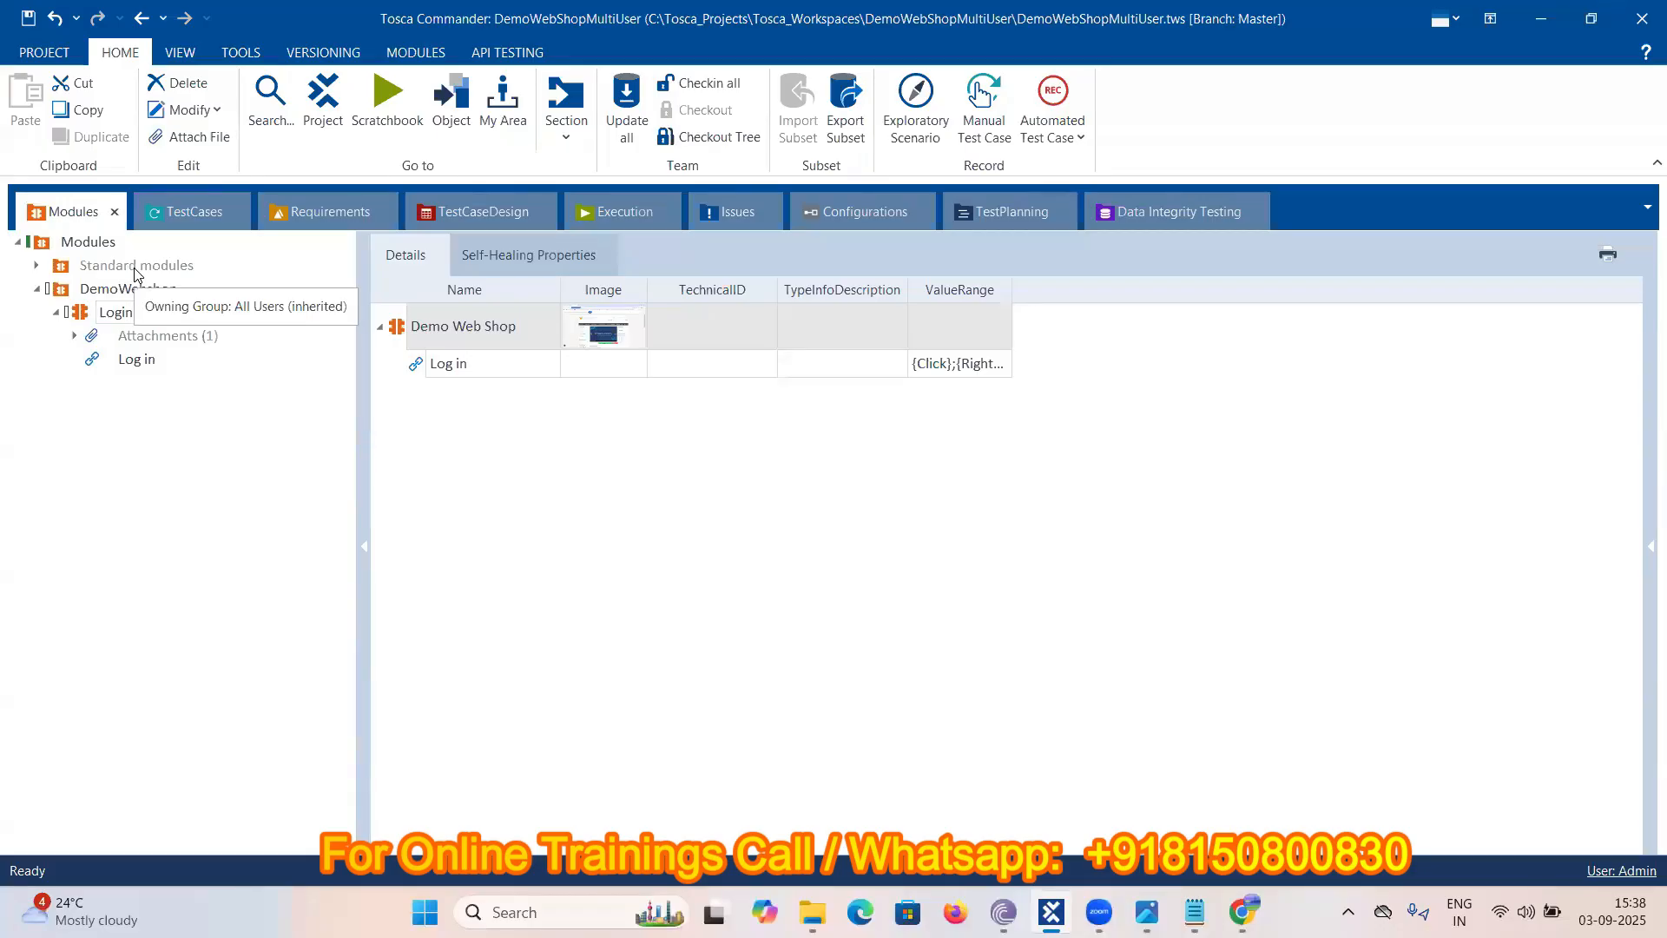
type(" Button")
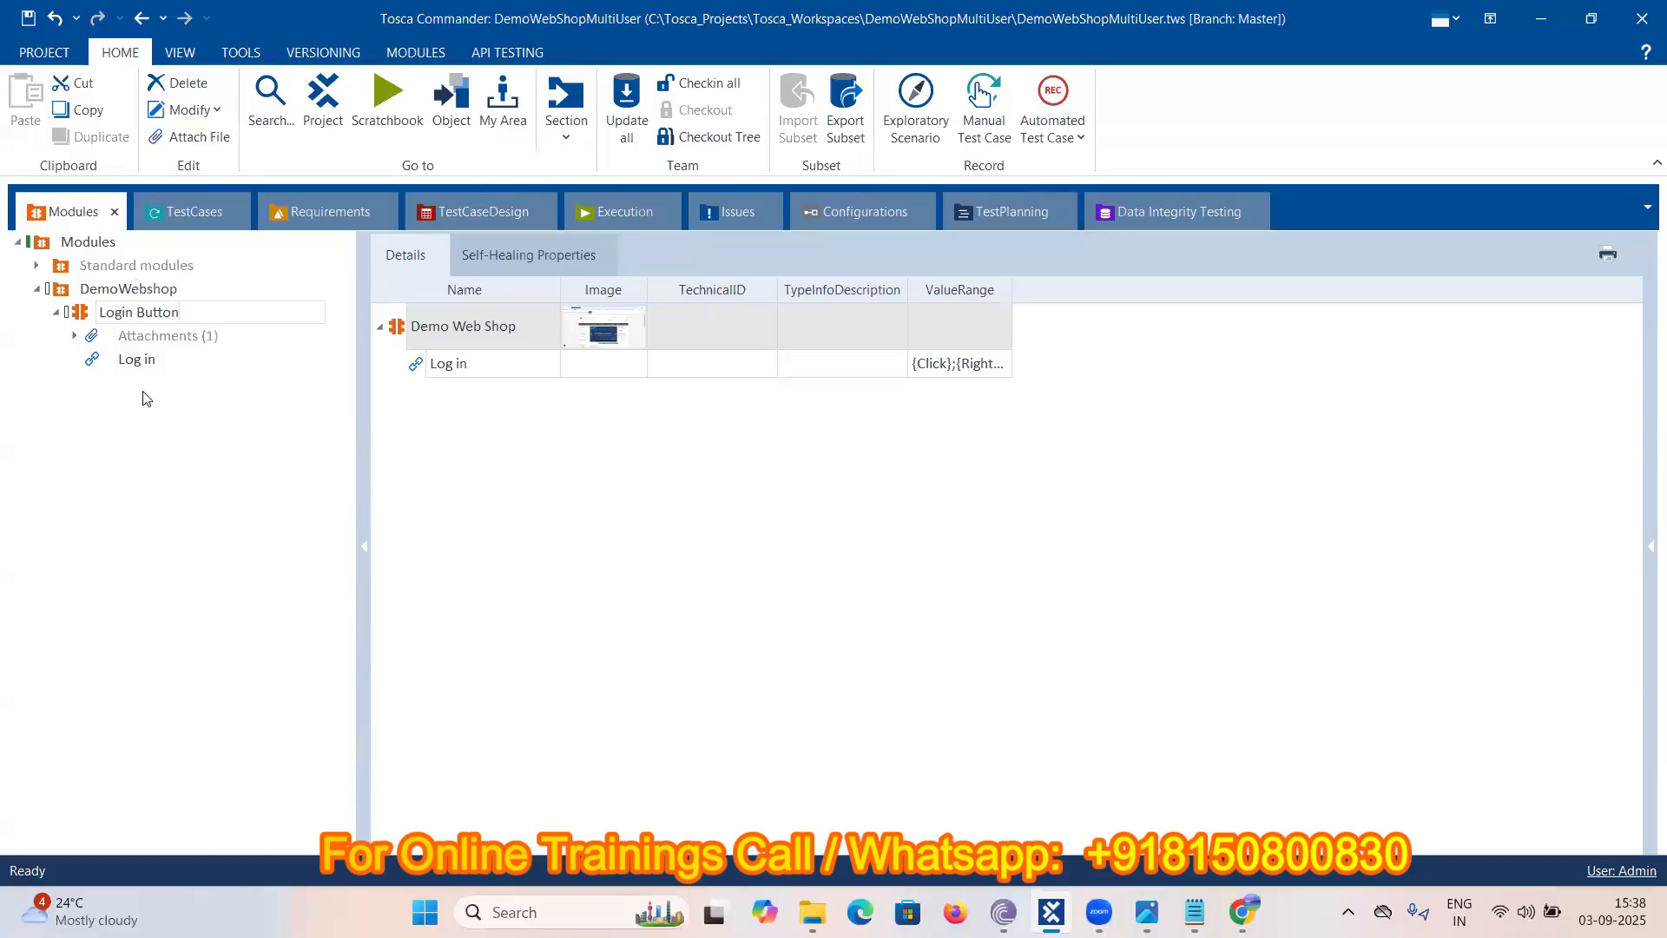
key("BackSpace")
key("BackSpace")
key("BackSpace")
key("BackSpace")
key("BackSpace")
key("BackSpace")
type("Link")
left_click(165, 458)
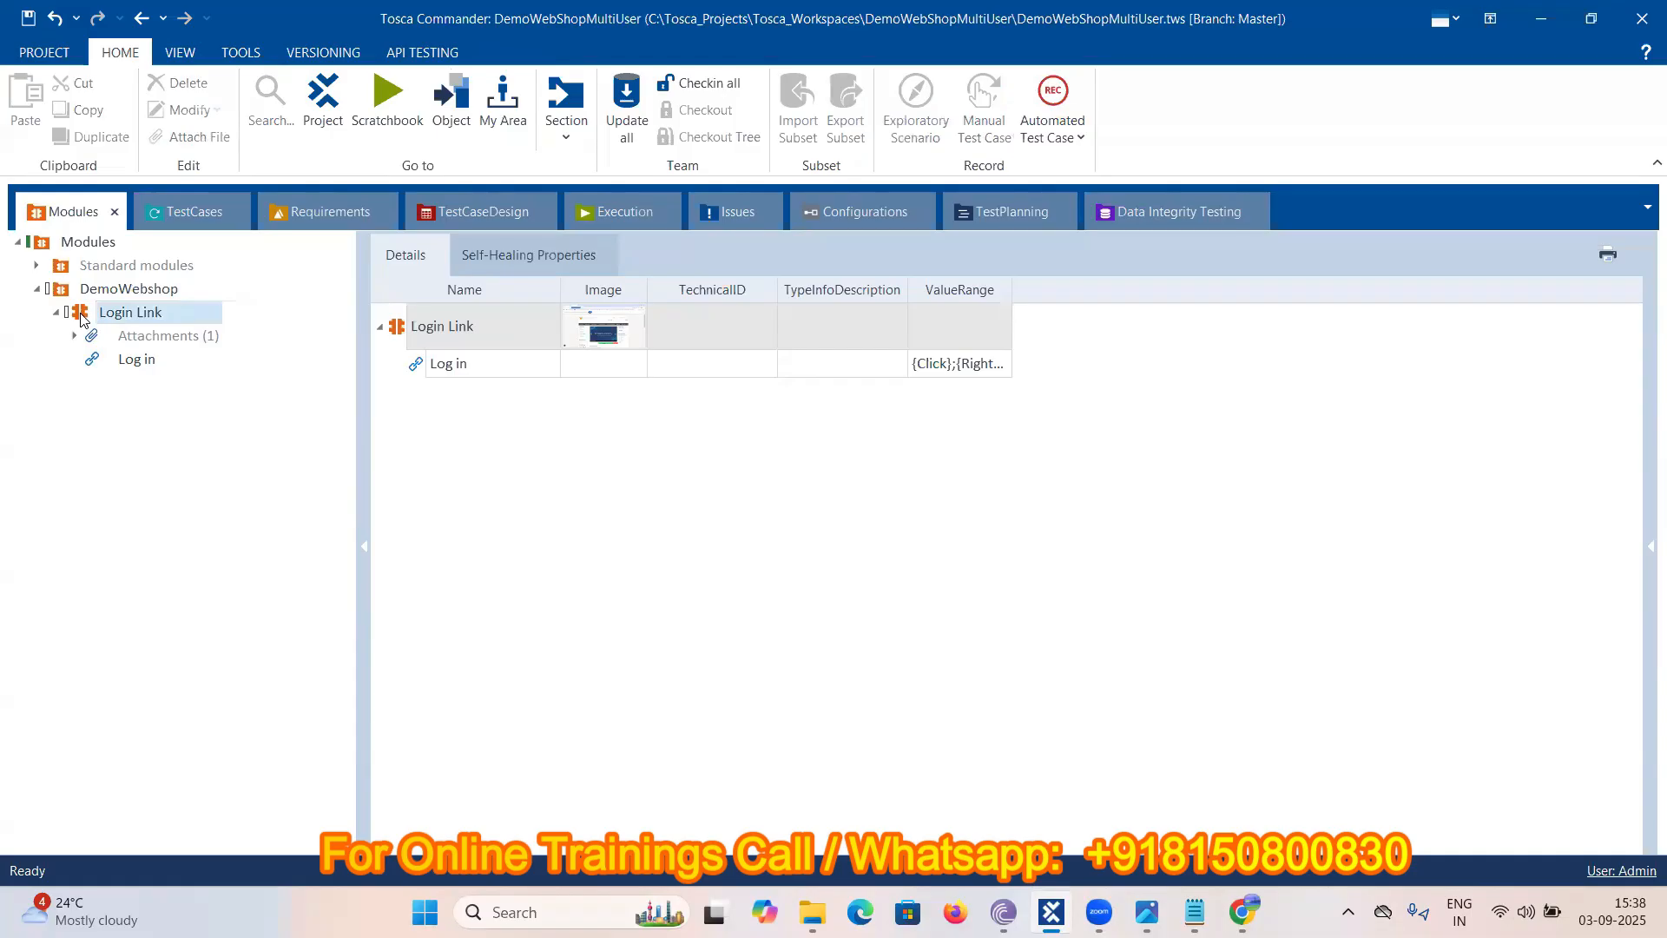
mouse_move(80, 320)
left_mouse_down()
mouse_move(186, 306)
mouse_move(191, 217)
mouse_move(85, 337)
left_mouse_up()
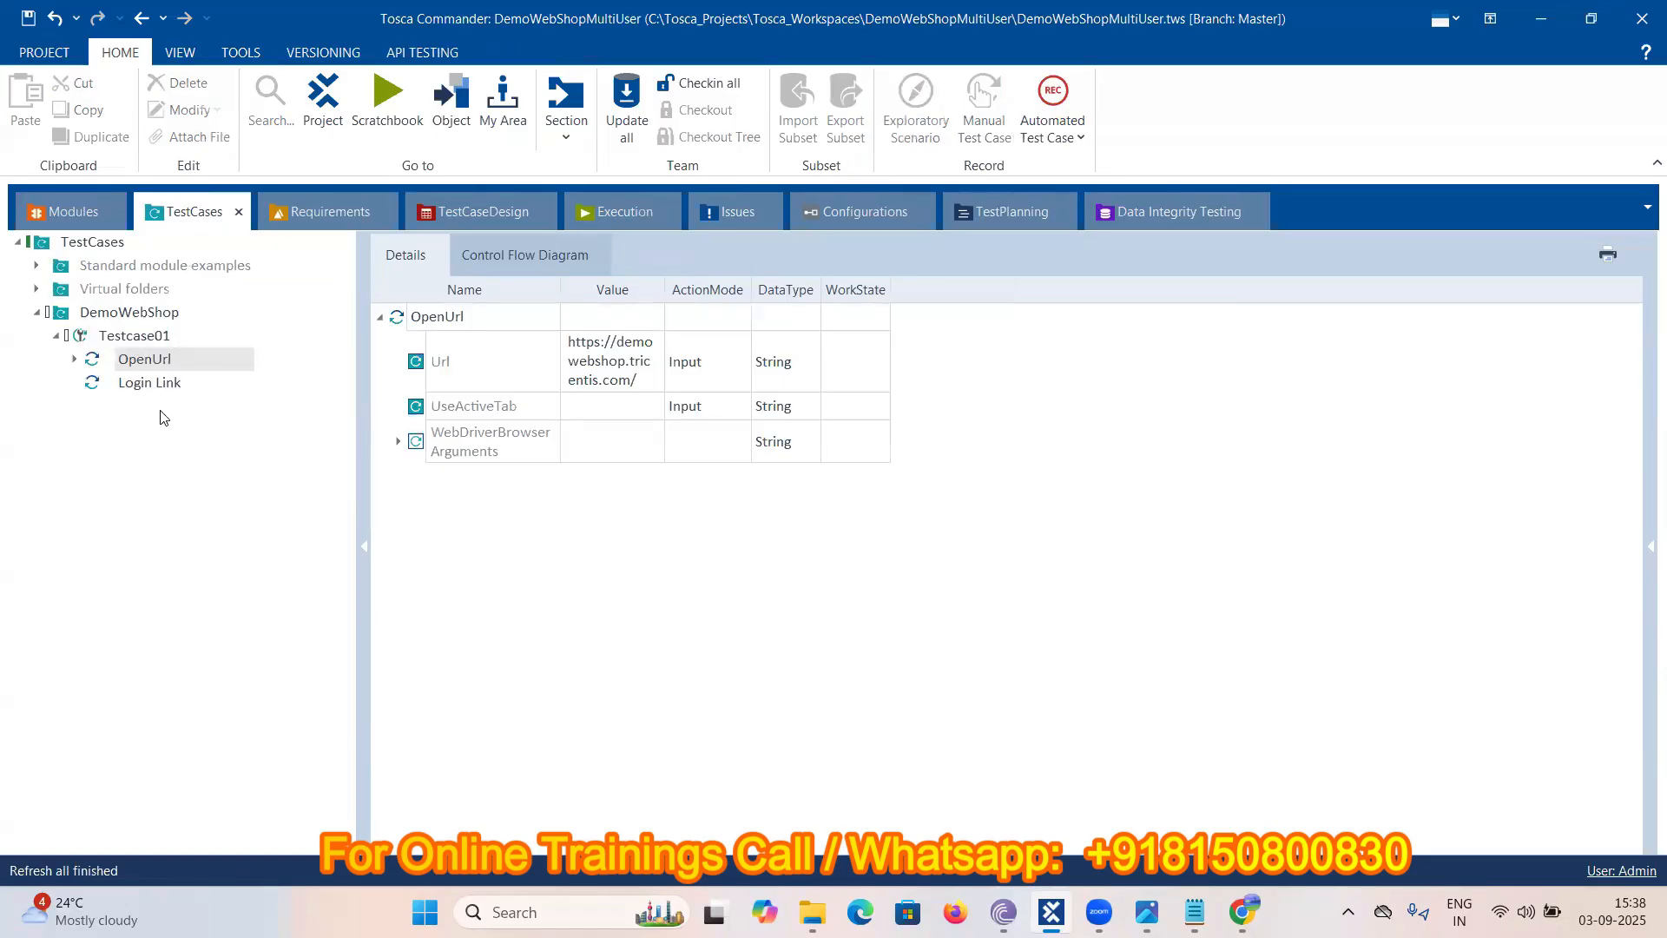
- Set the Login Link step's Log in value to {Click}
left_click(131, 387)
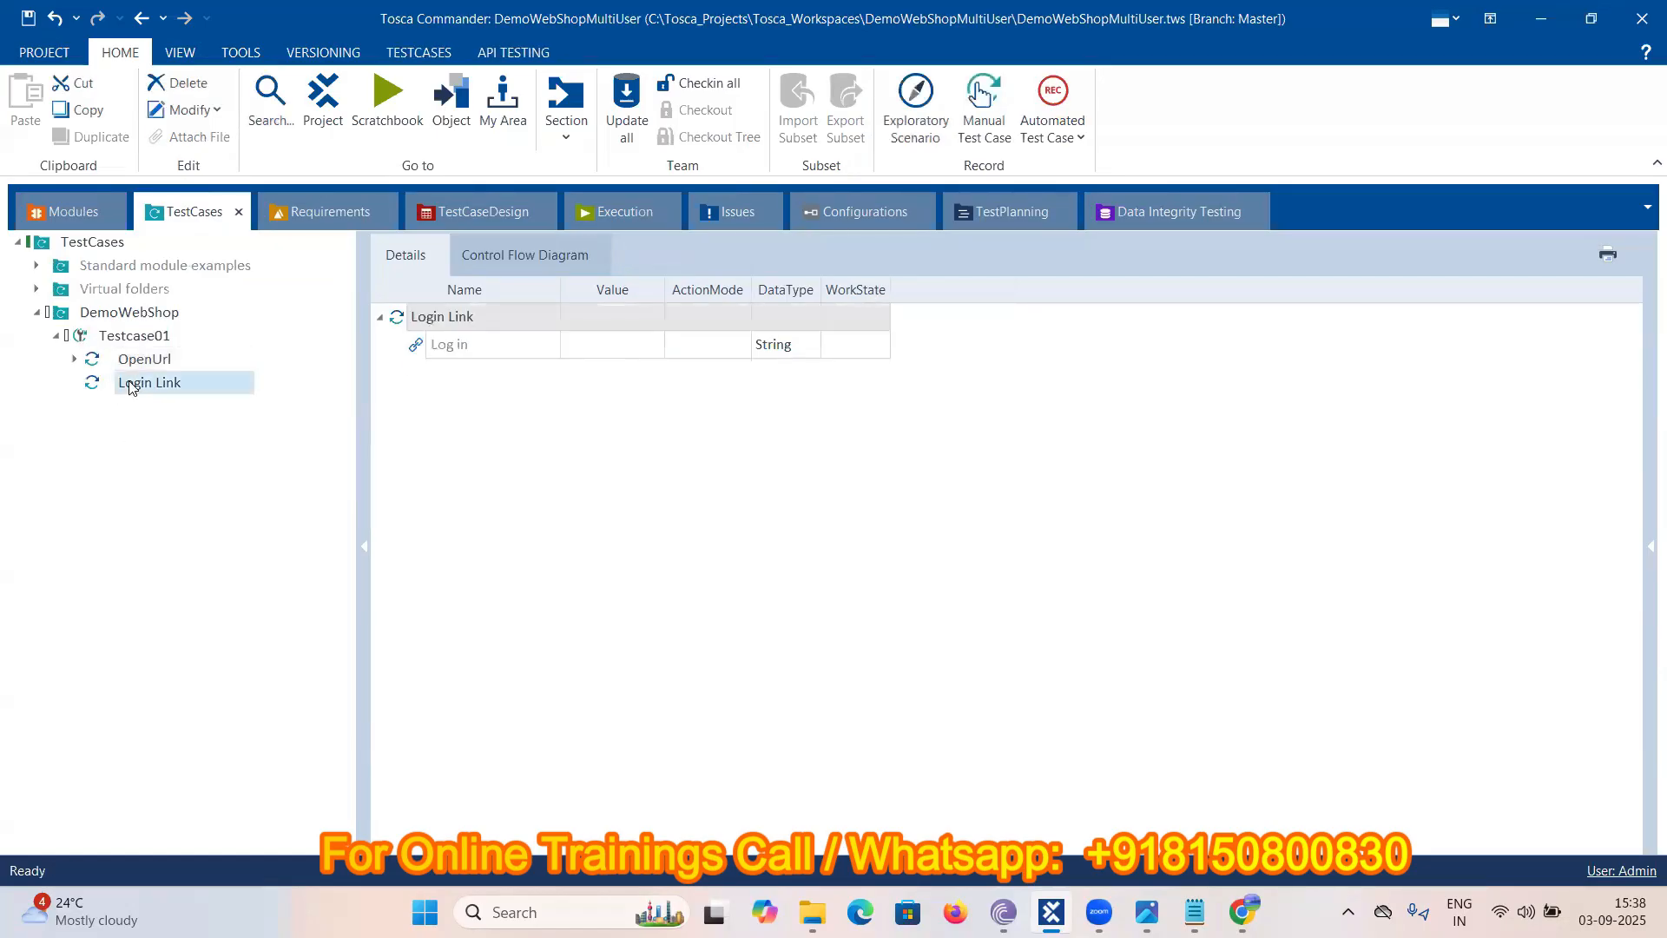
left_click(631, 353)
left_click(631, 352)
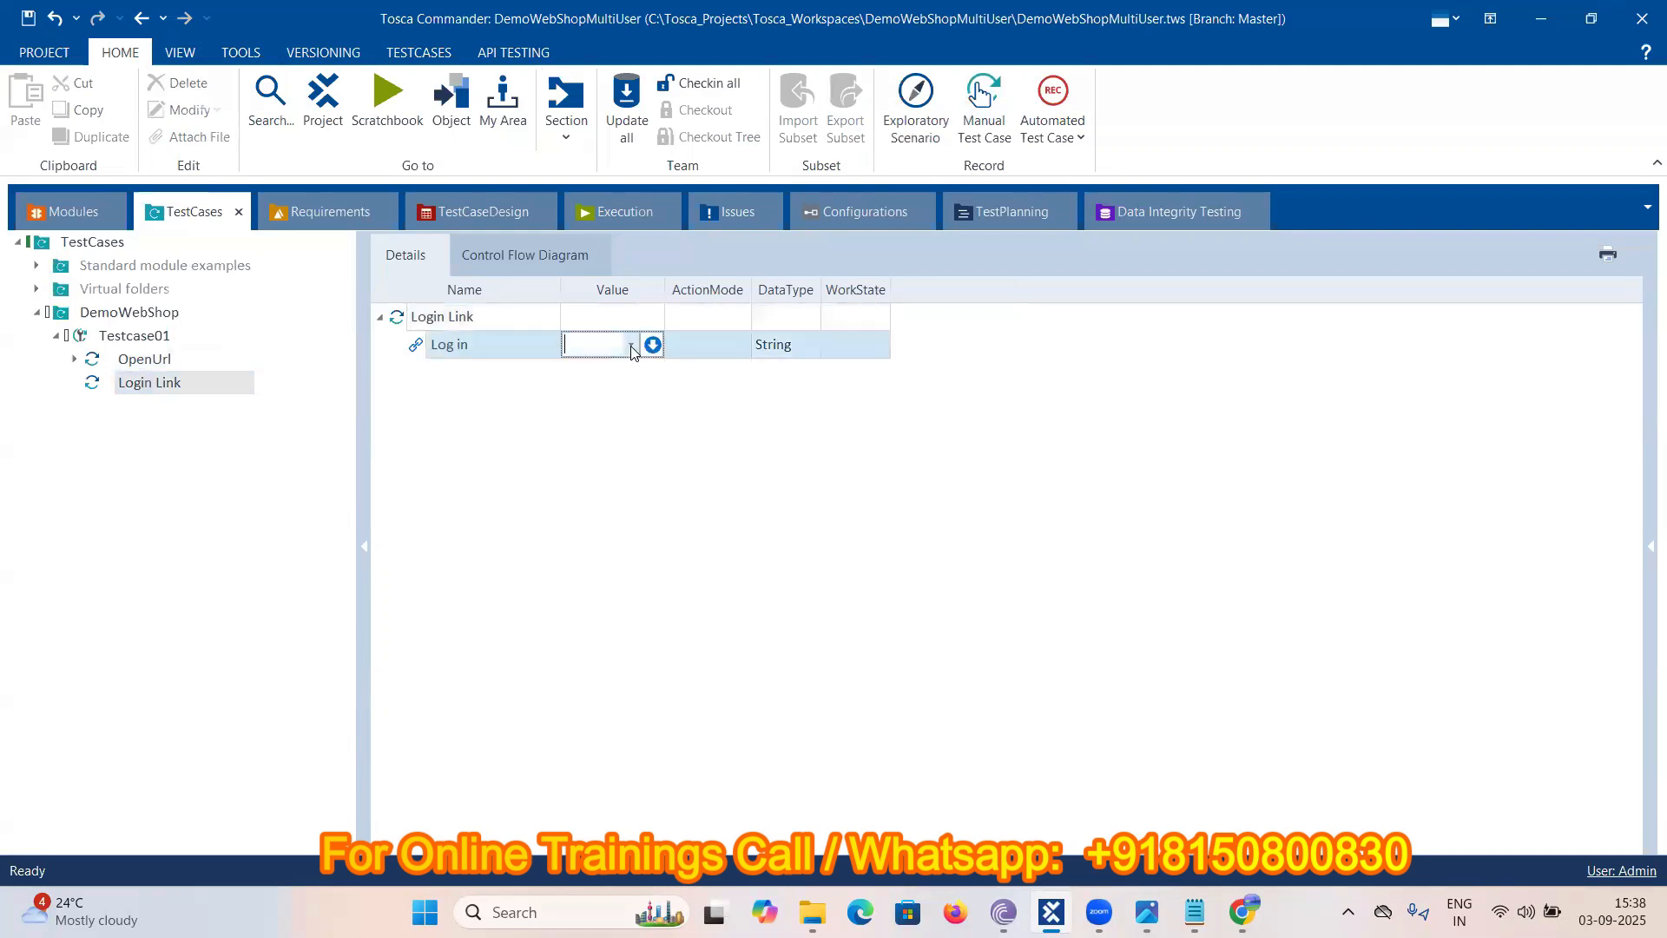
left_click(632, 347)
left_click(594, 370)
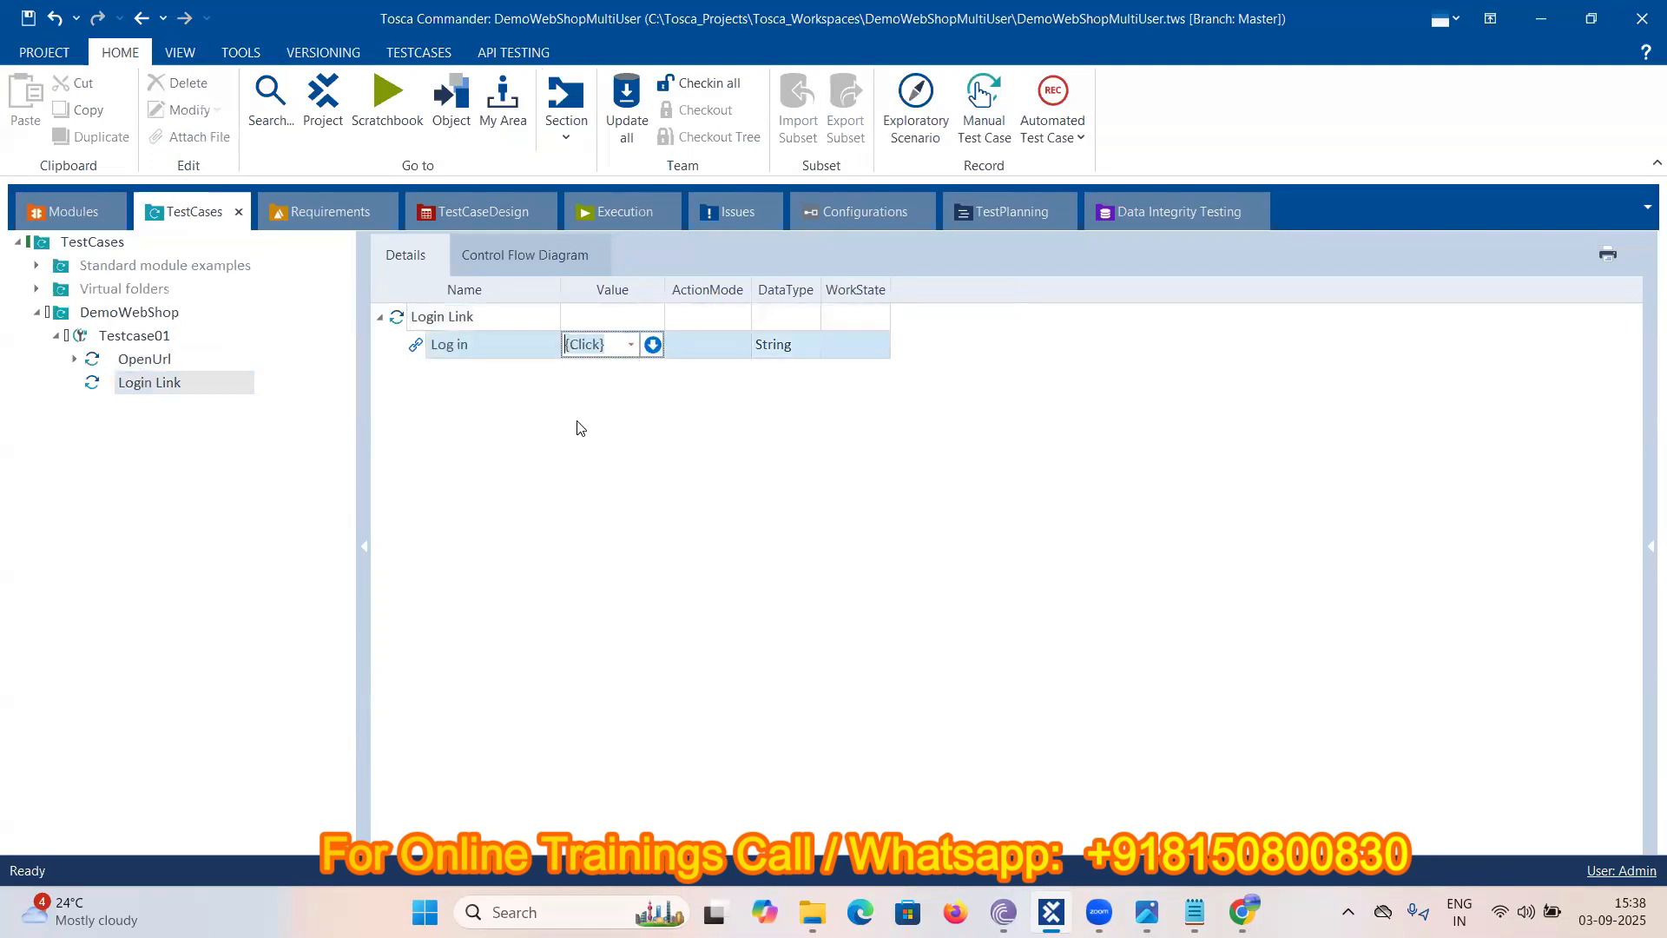
left_click(634, 349)
left_click(631, 347)
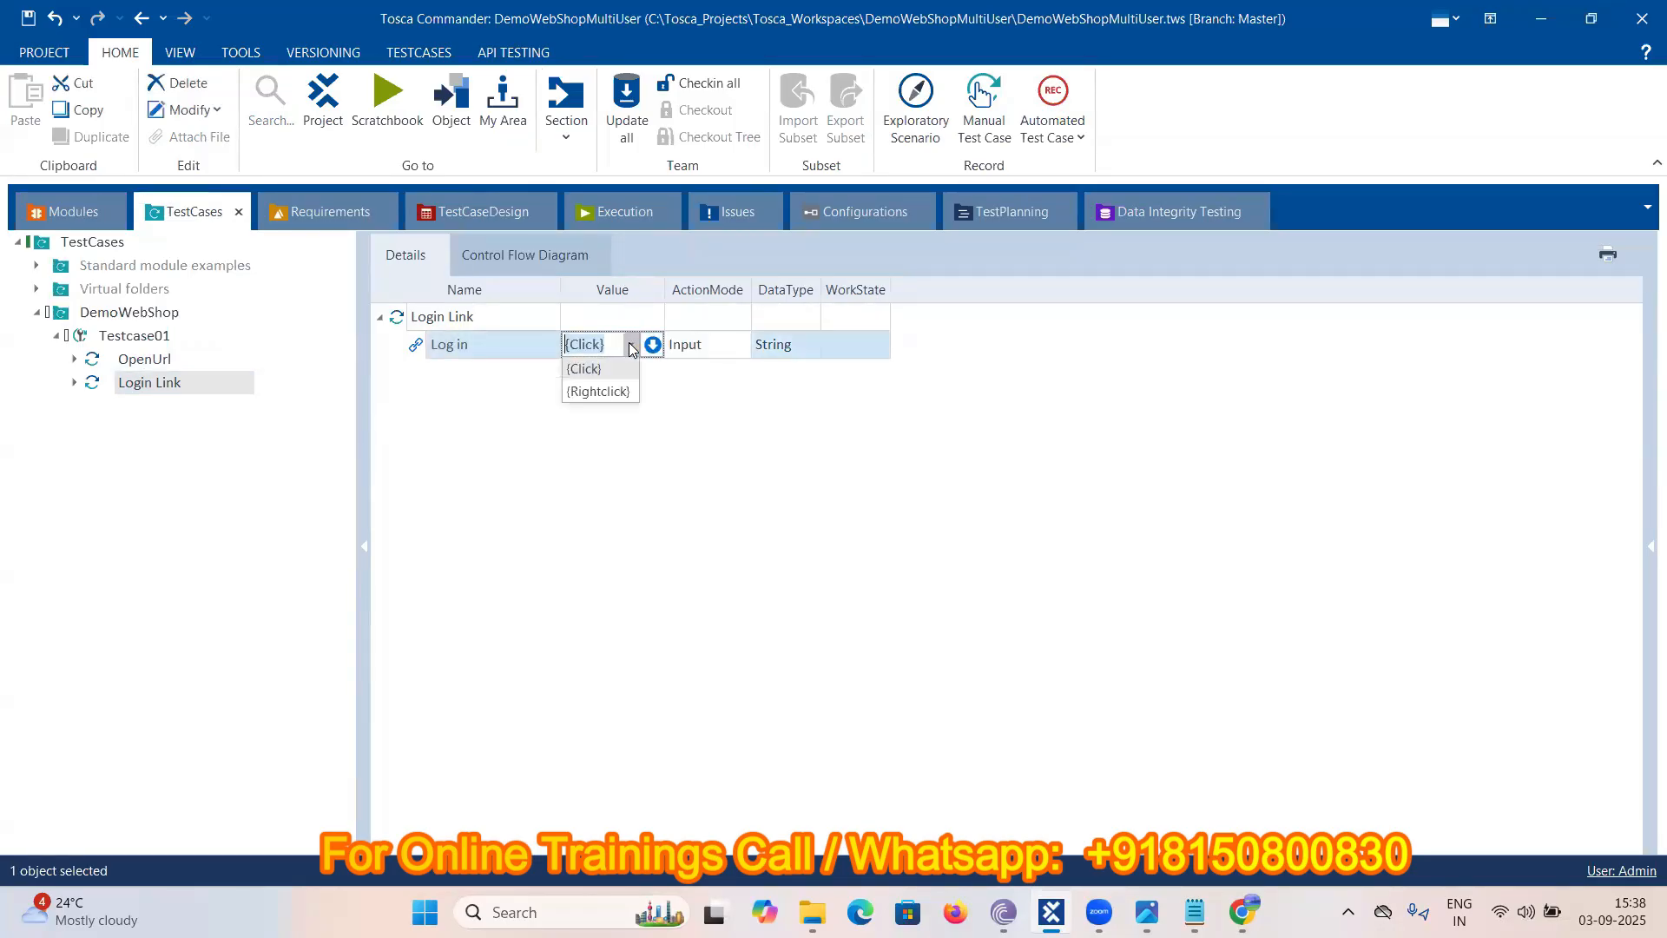
left_click(478, 401)
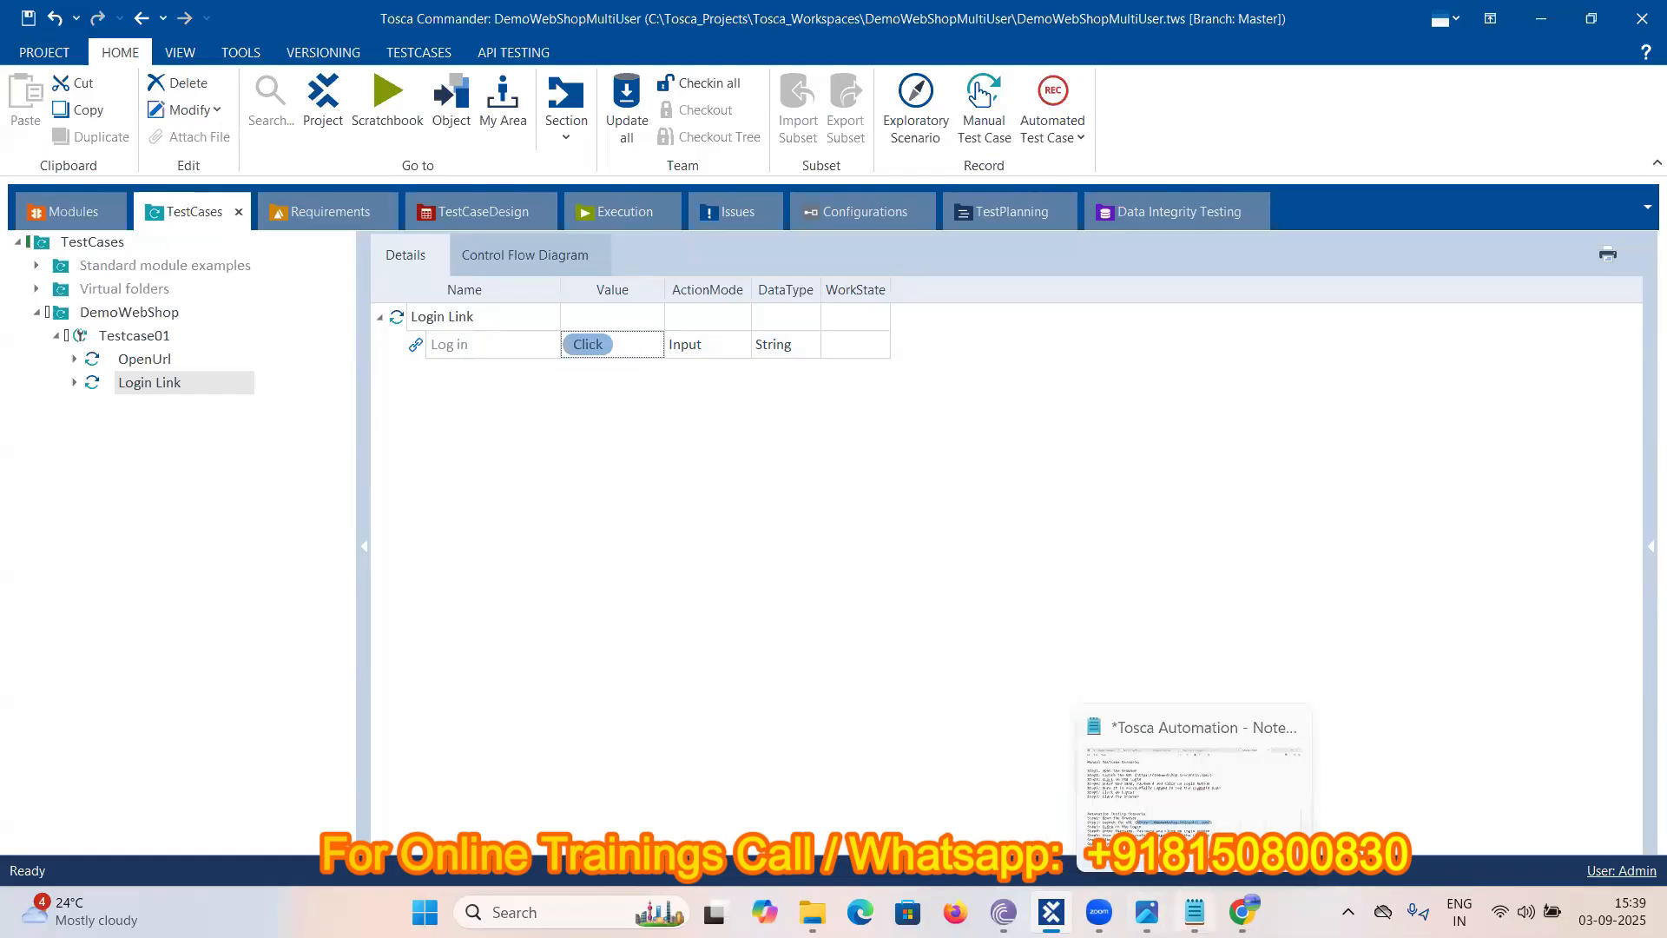
- Review the Open the Browser step in the scenario notes, then select Testcase01
left_click(1198, 915)
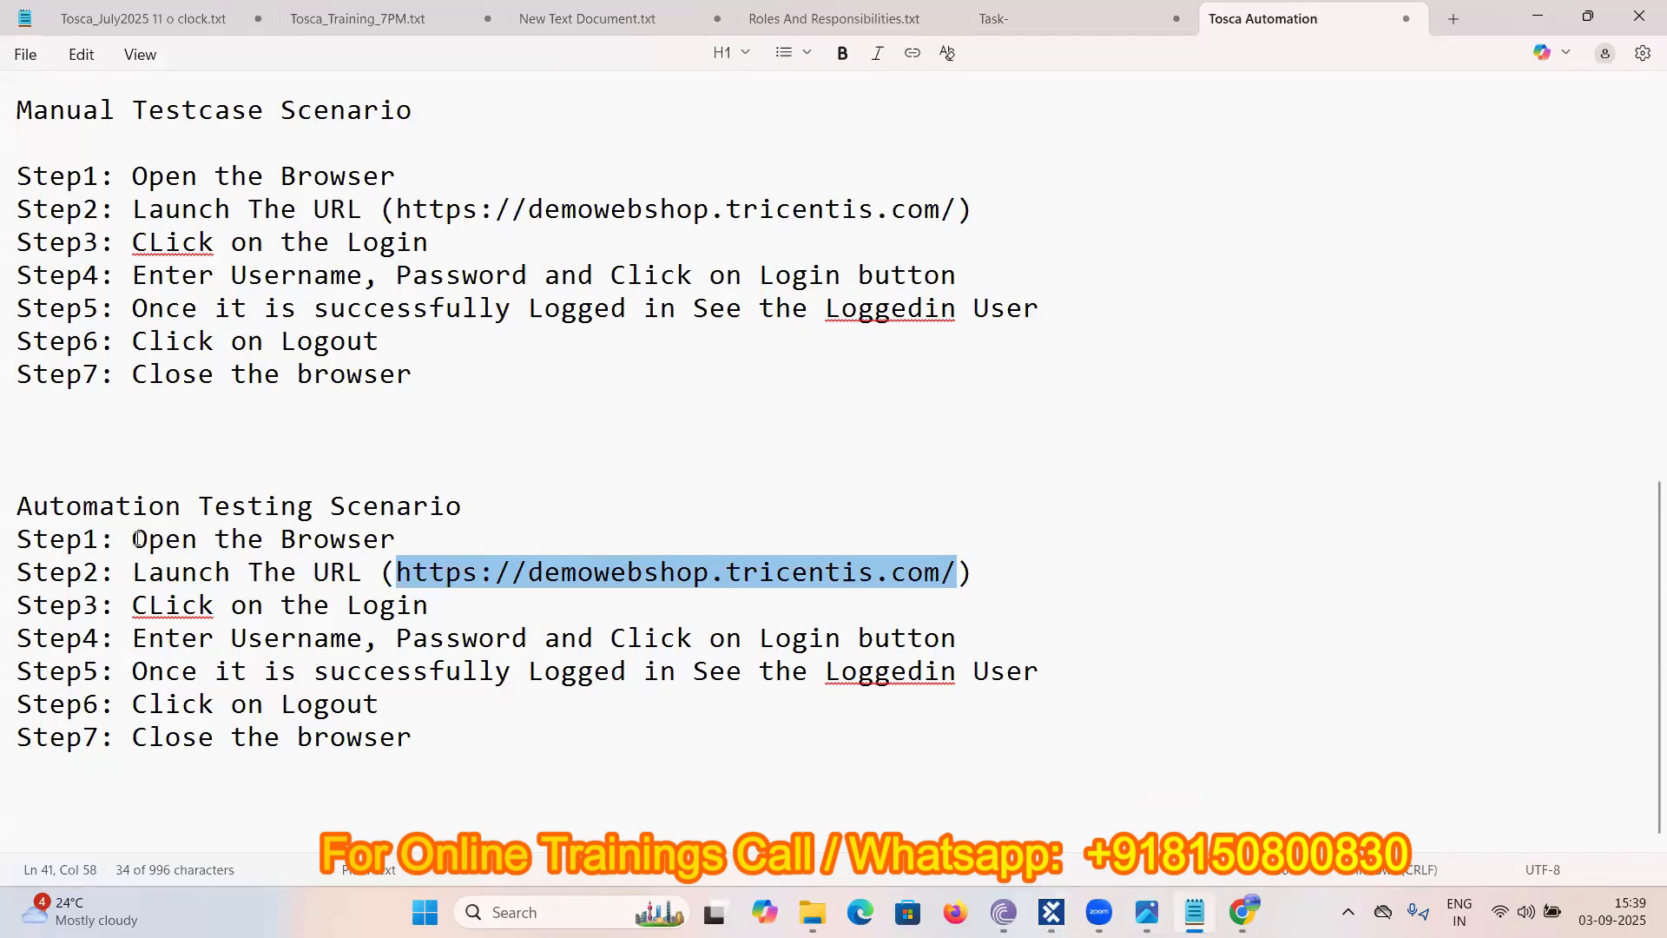
left_click_drag(137, 539, 395, 539)
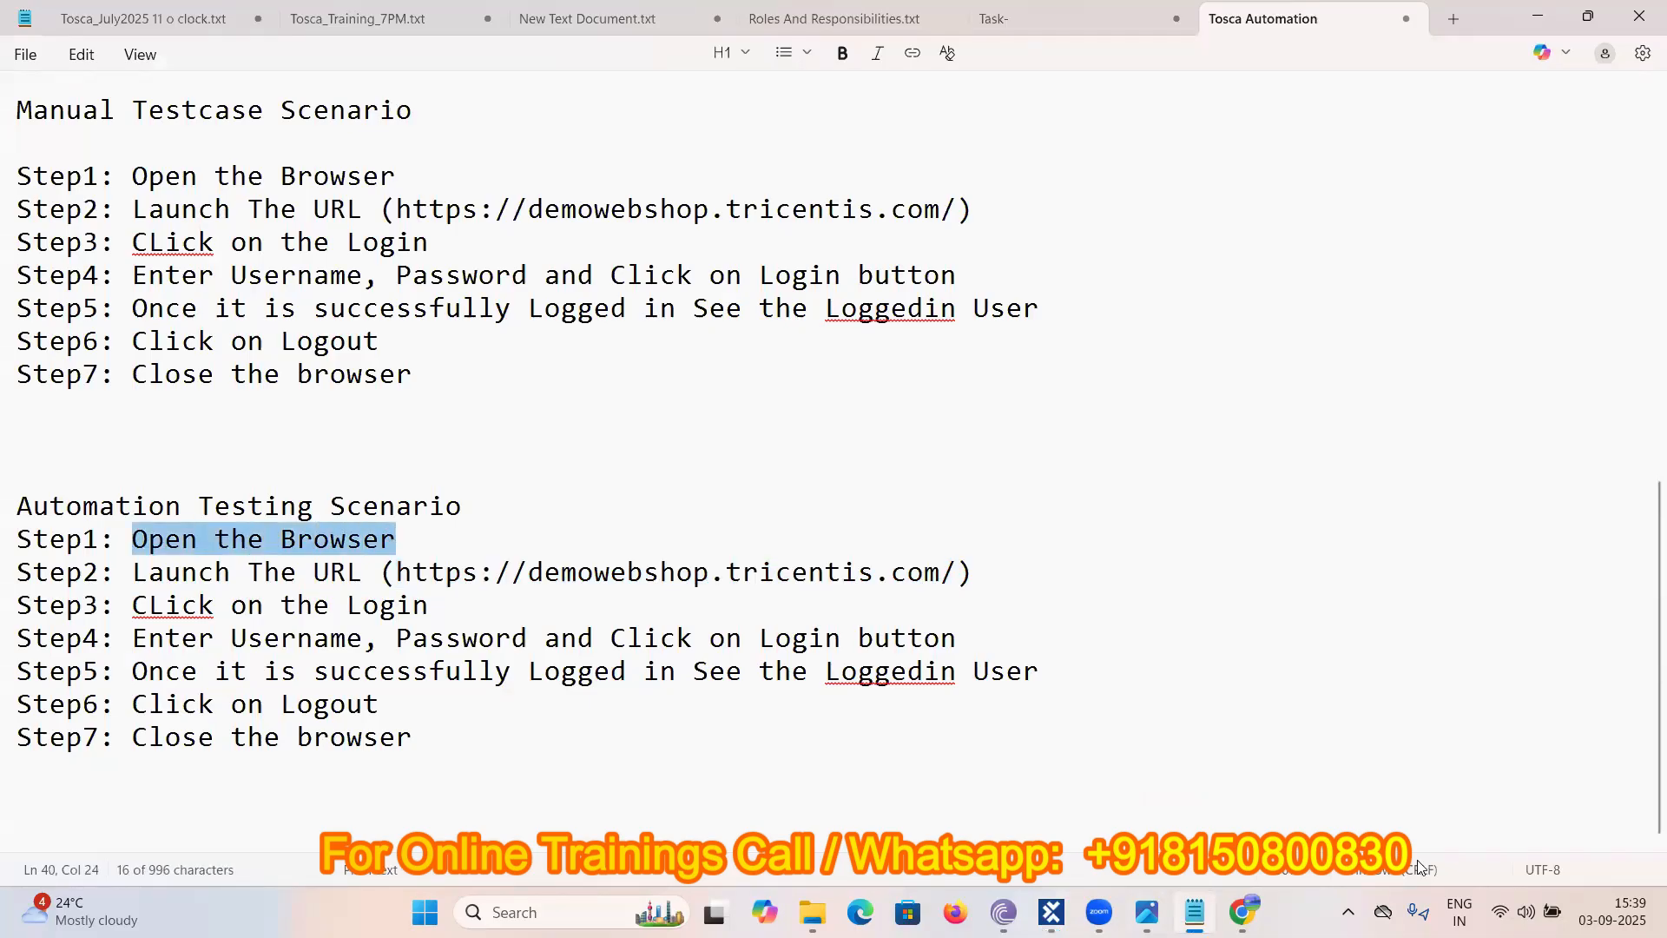
left_click(1051, 911)
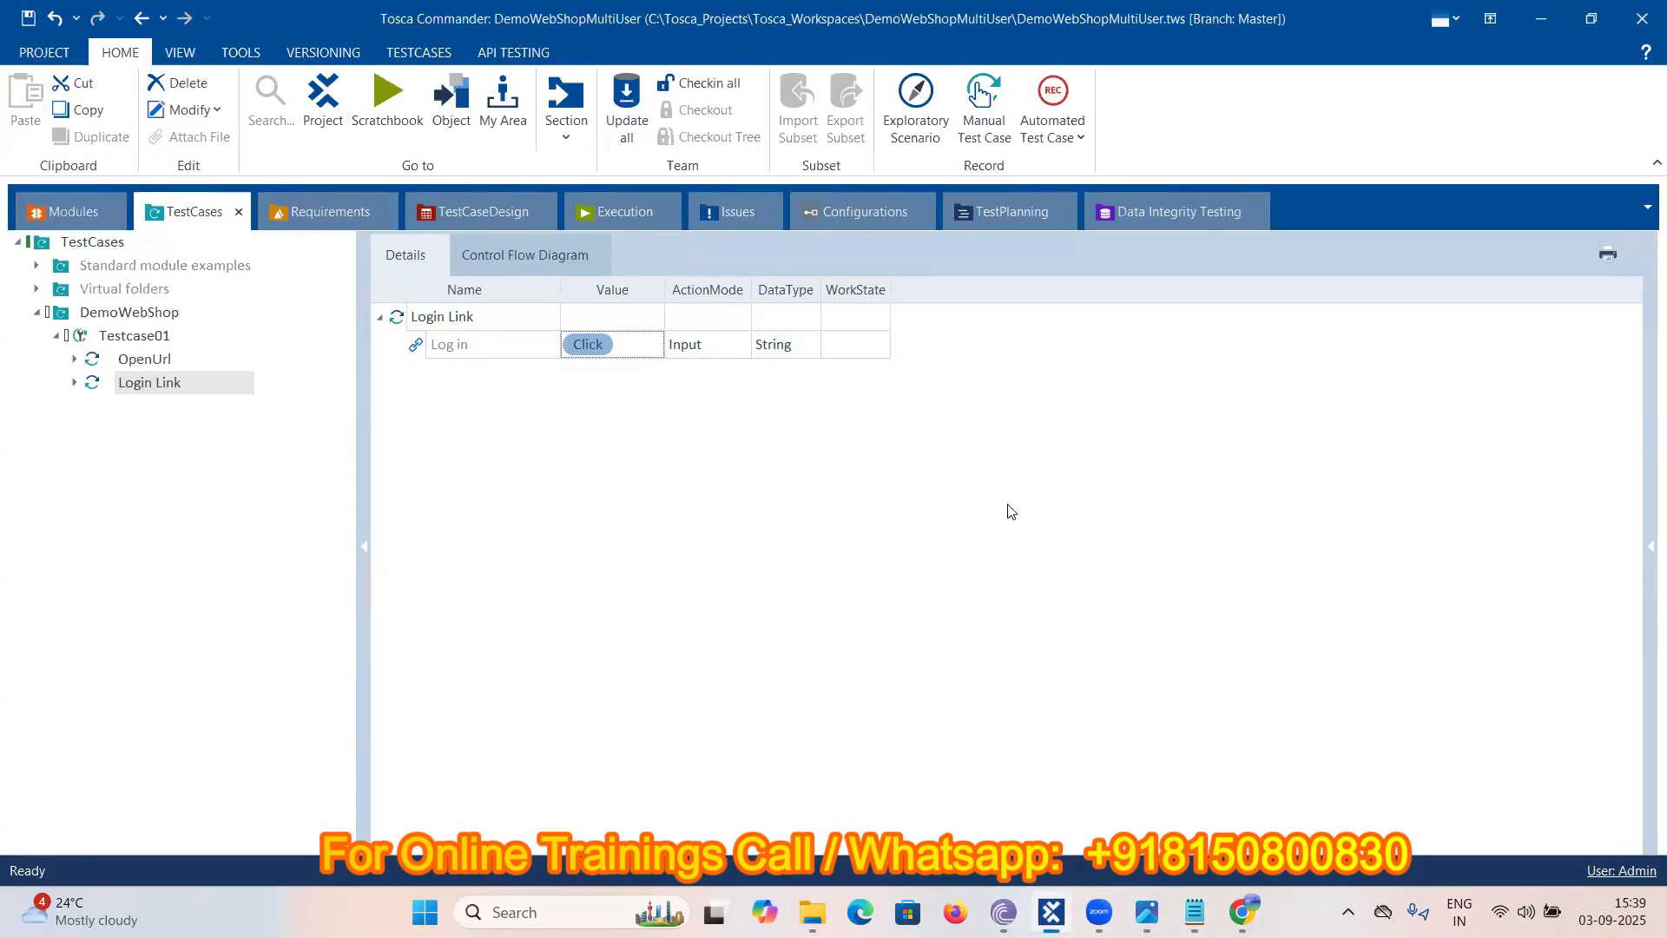
left_click(156, 339)
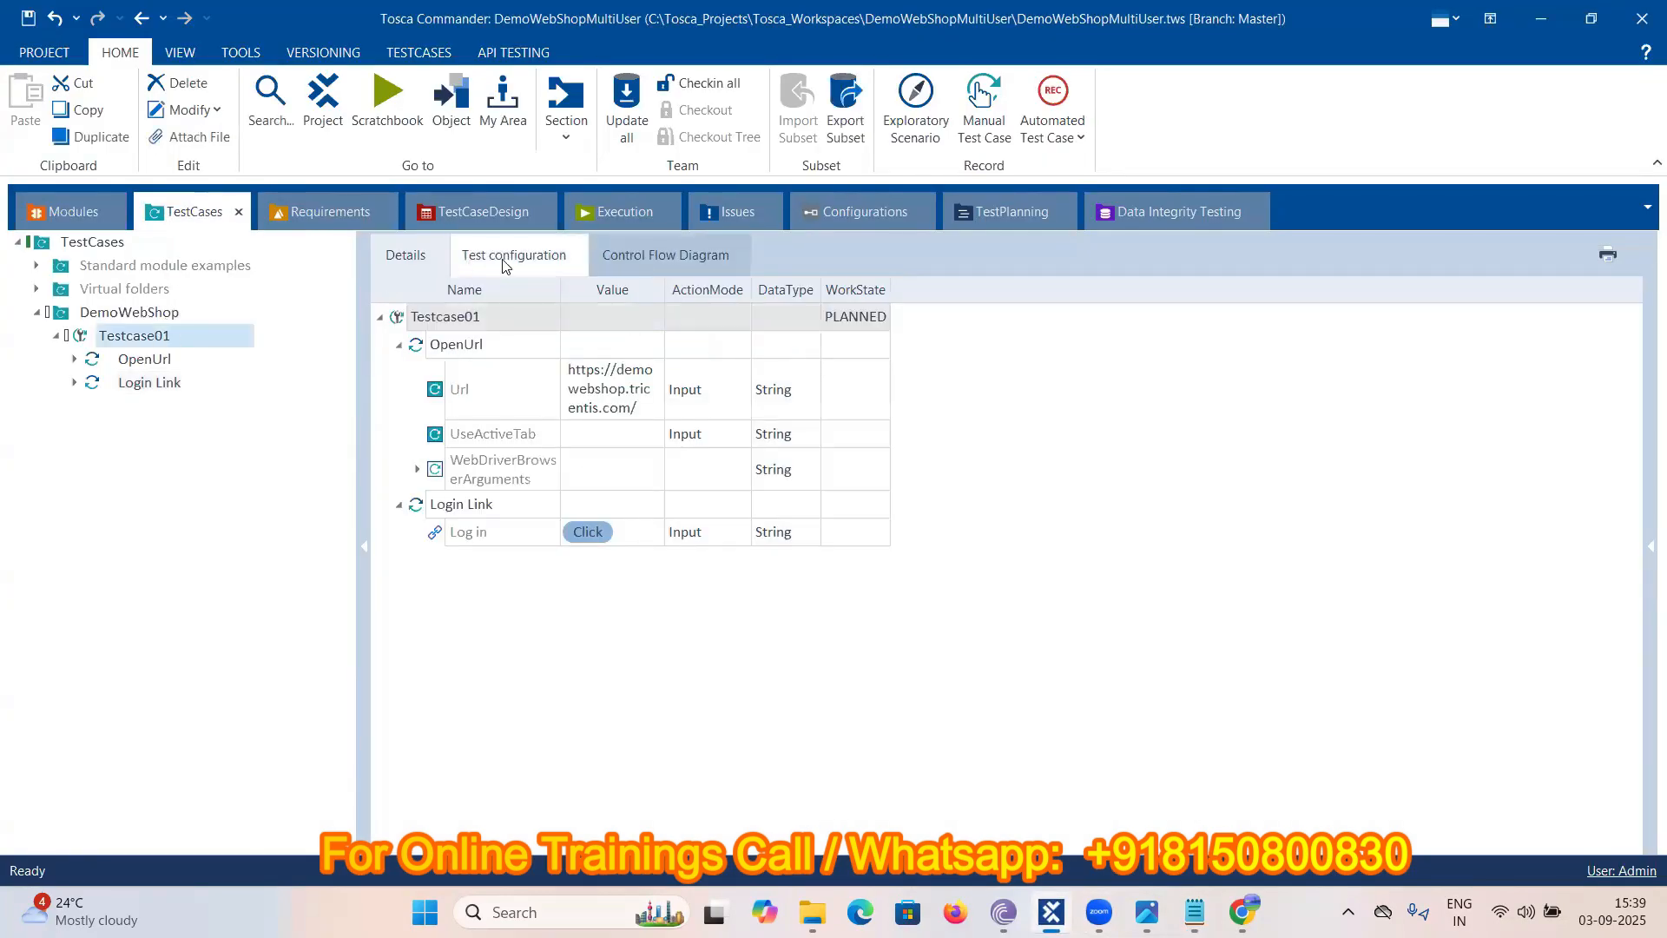
- Add a Browser test configuration parameter with value Chrome to Testcase01
left_click(505, 259)
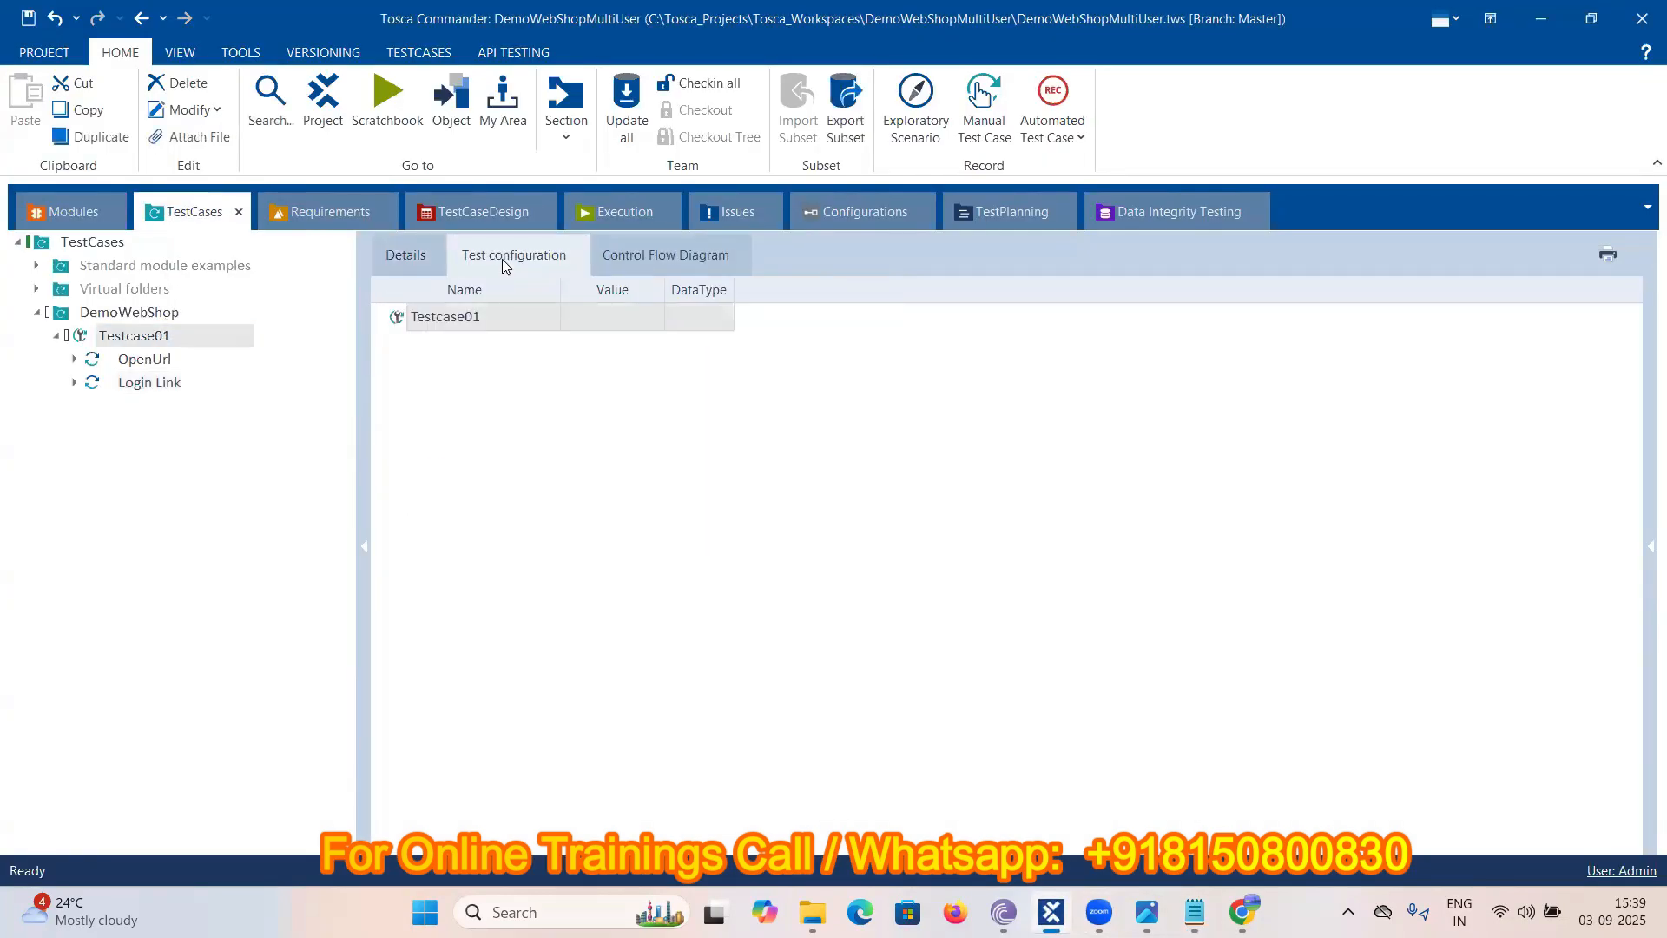
right_click(486, 316)
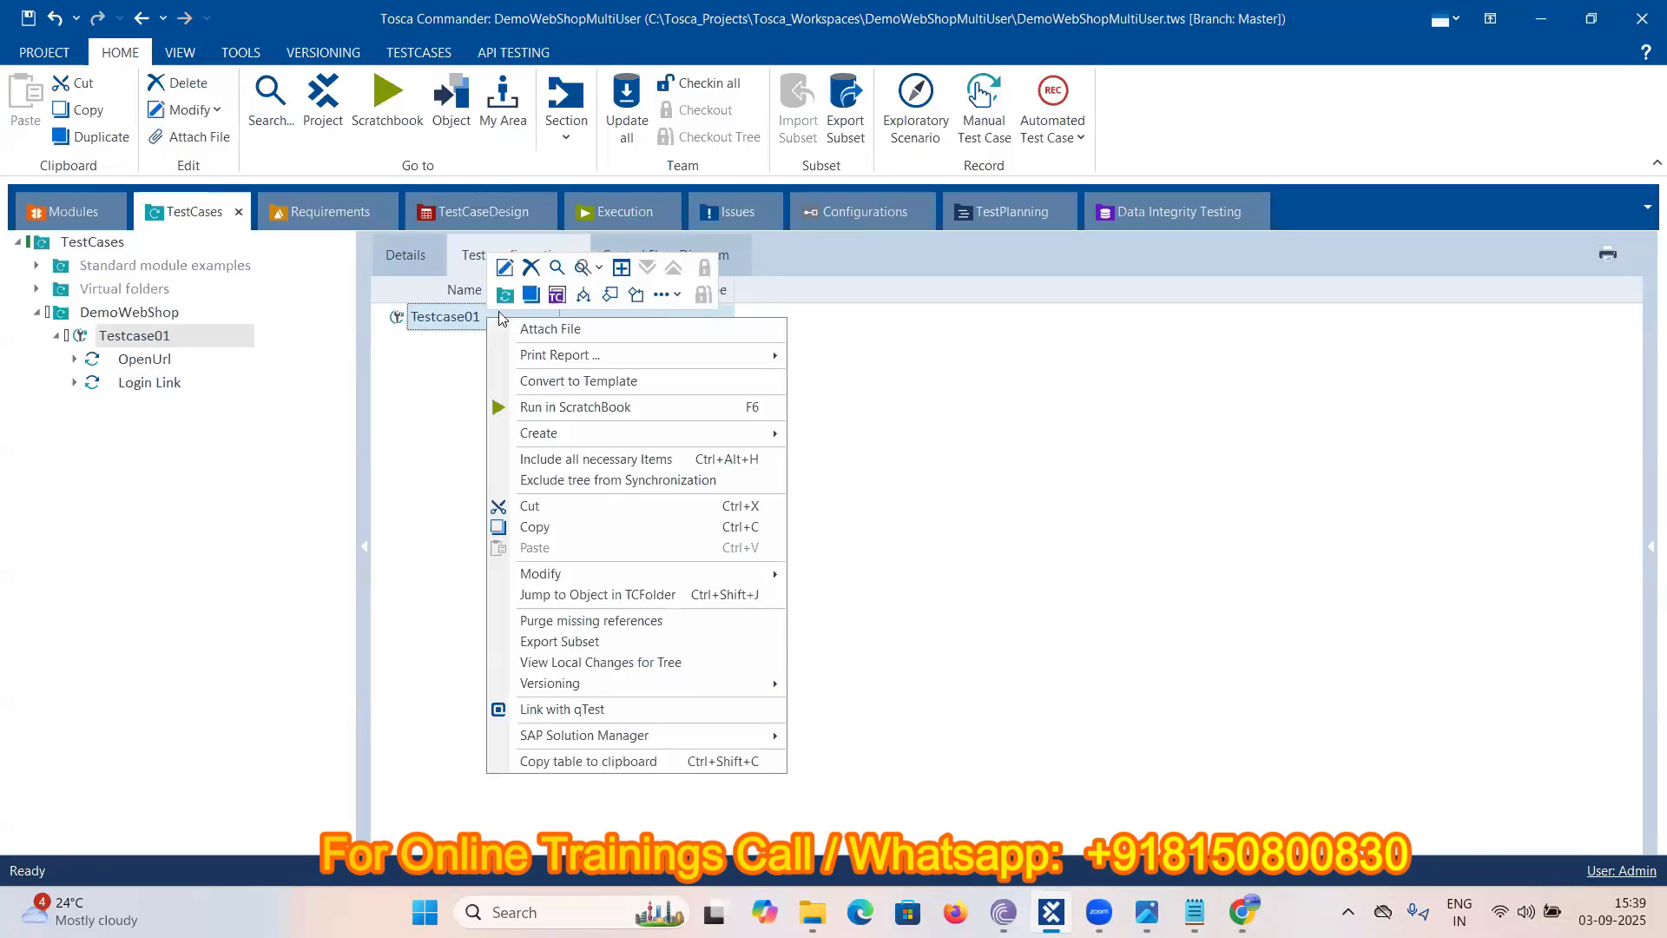
left_click(556, 297)
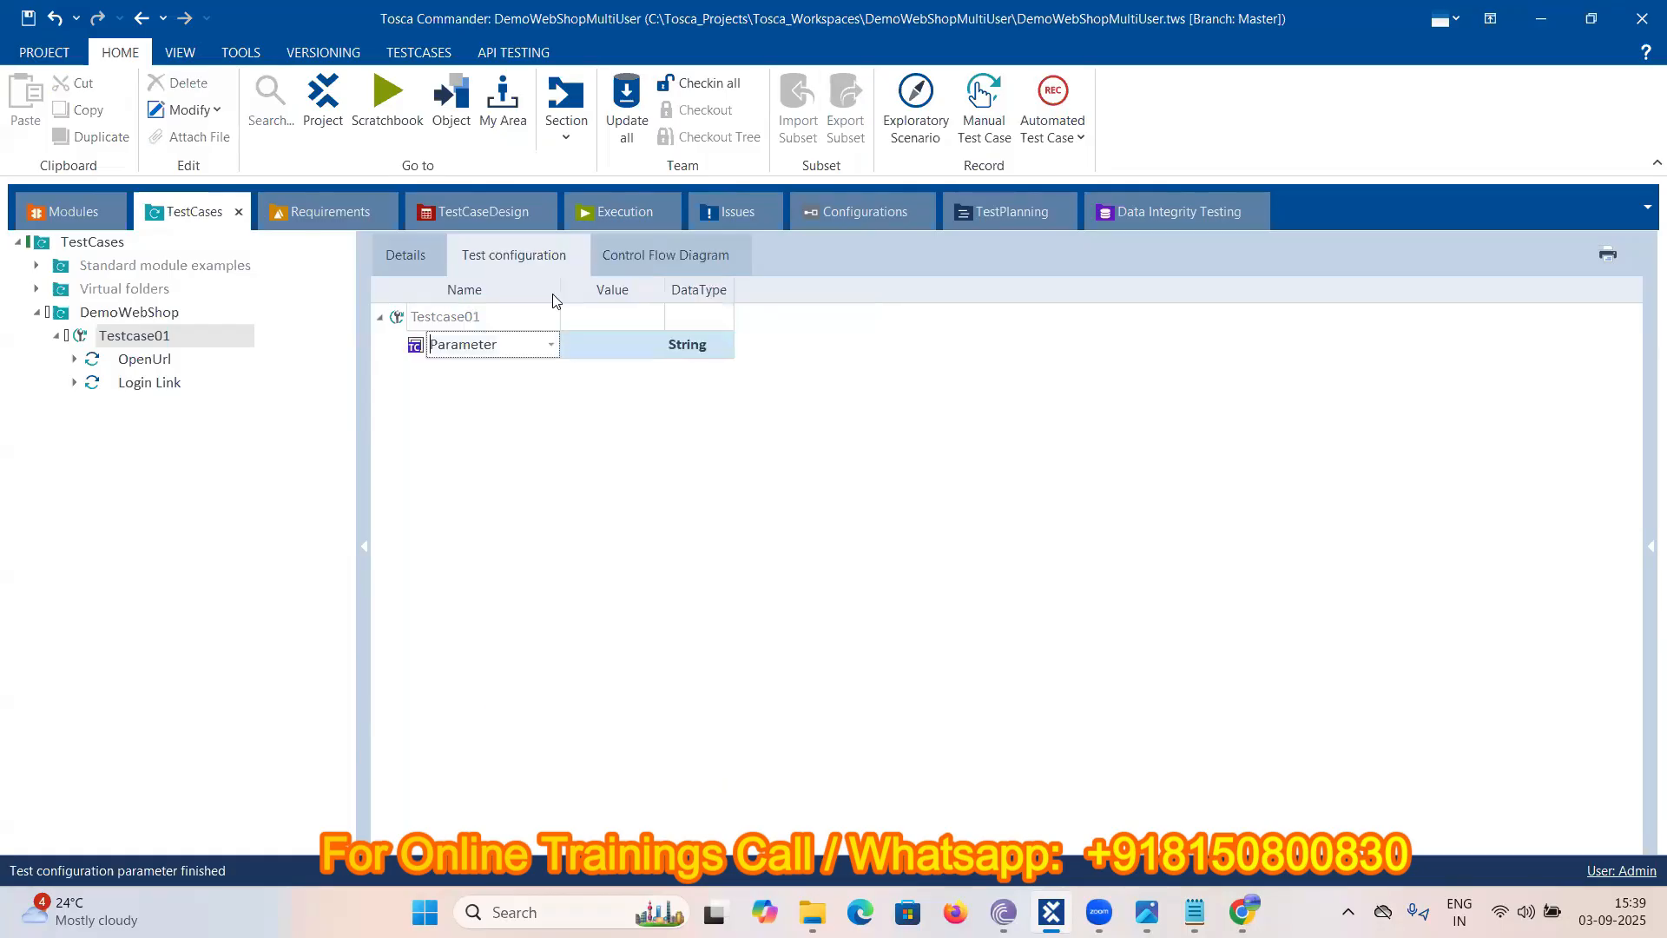
left_click(549, 347)
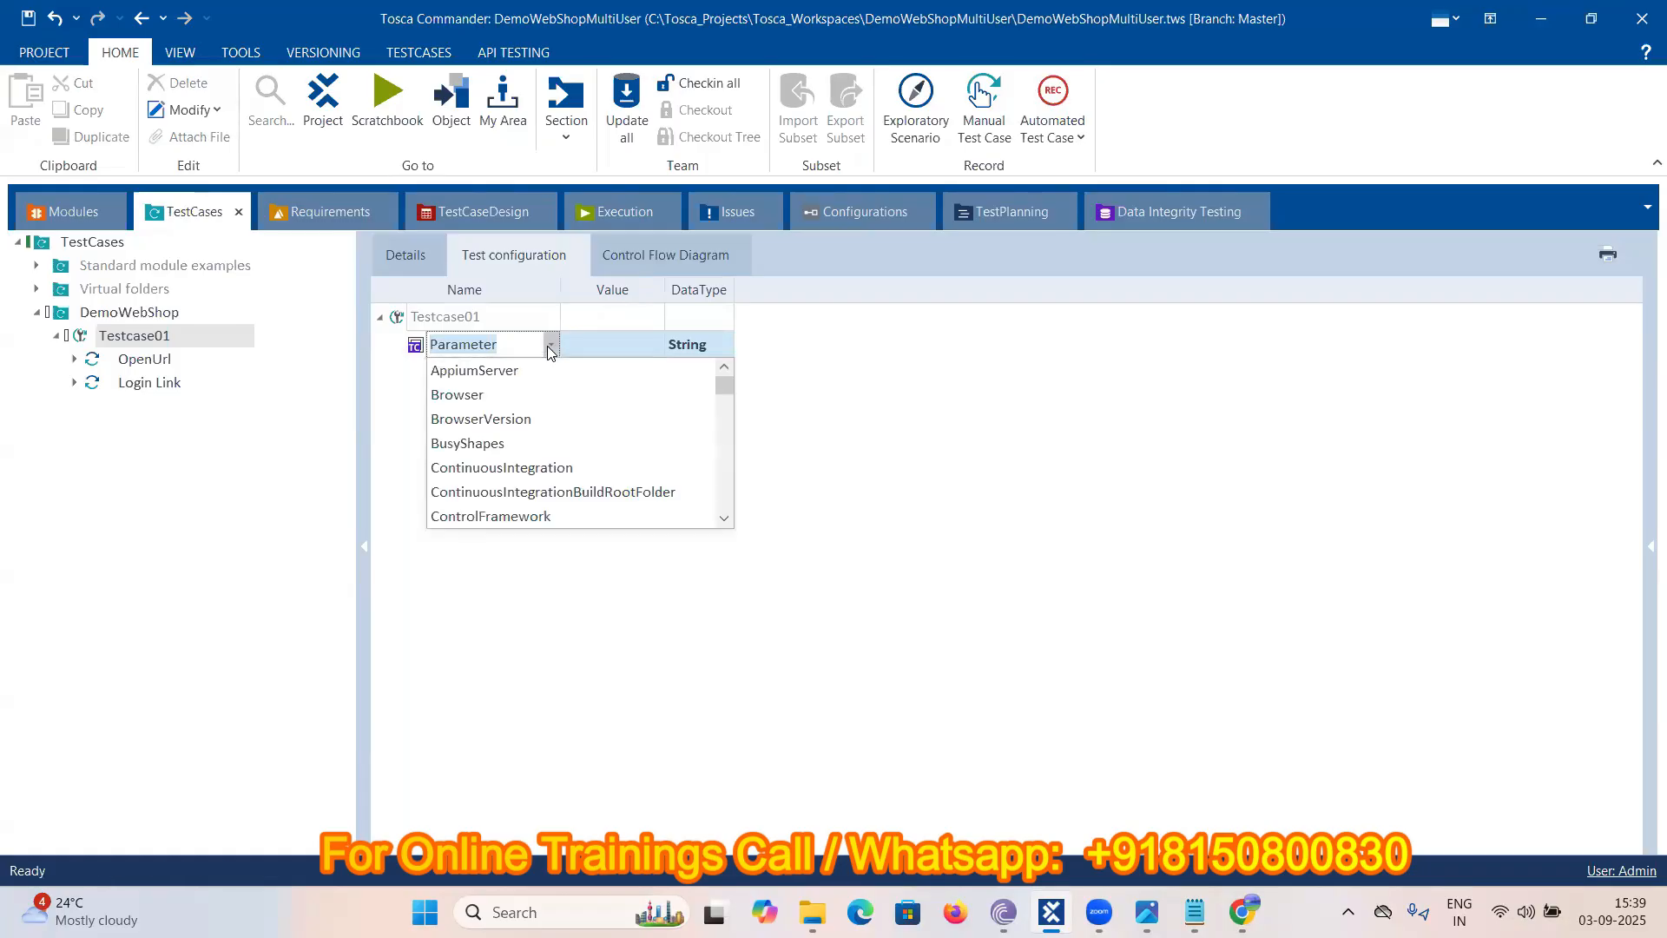
left_click(462, 395)
left_click(601, 338)
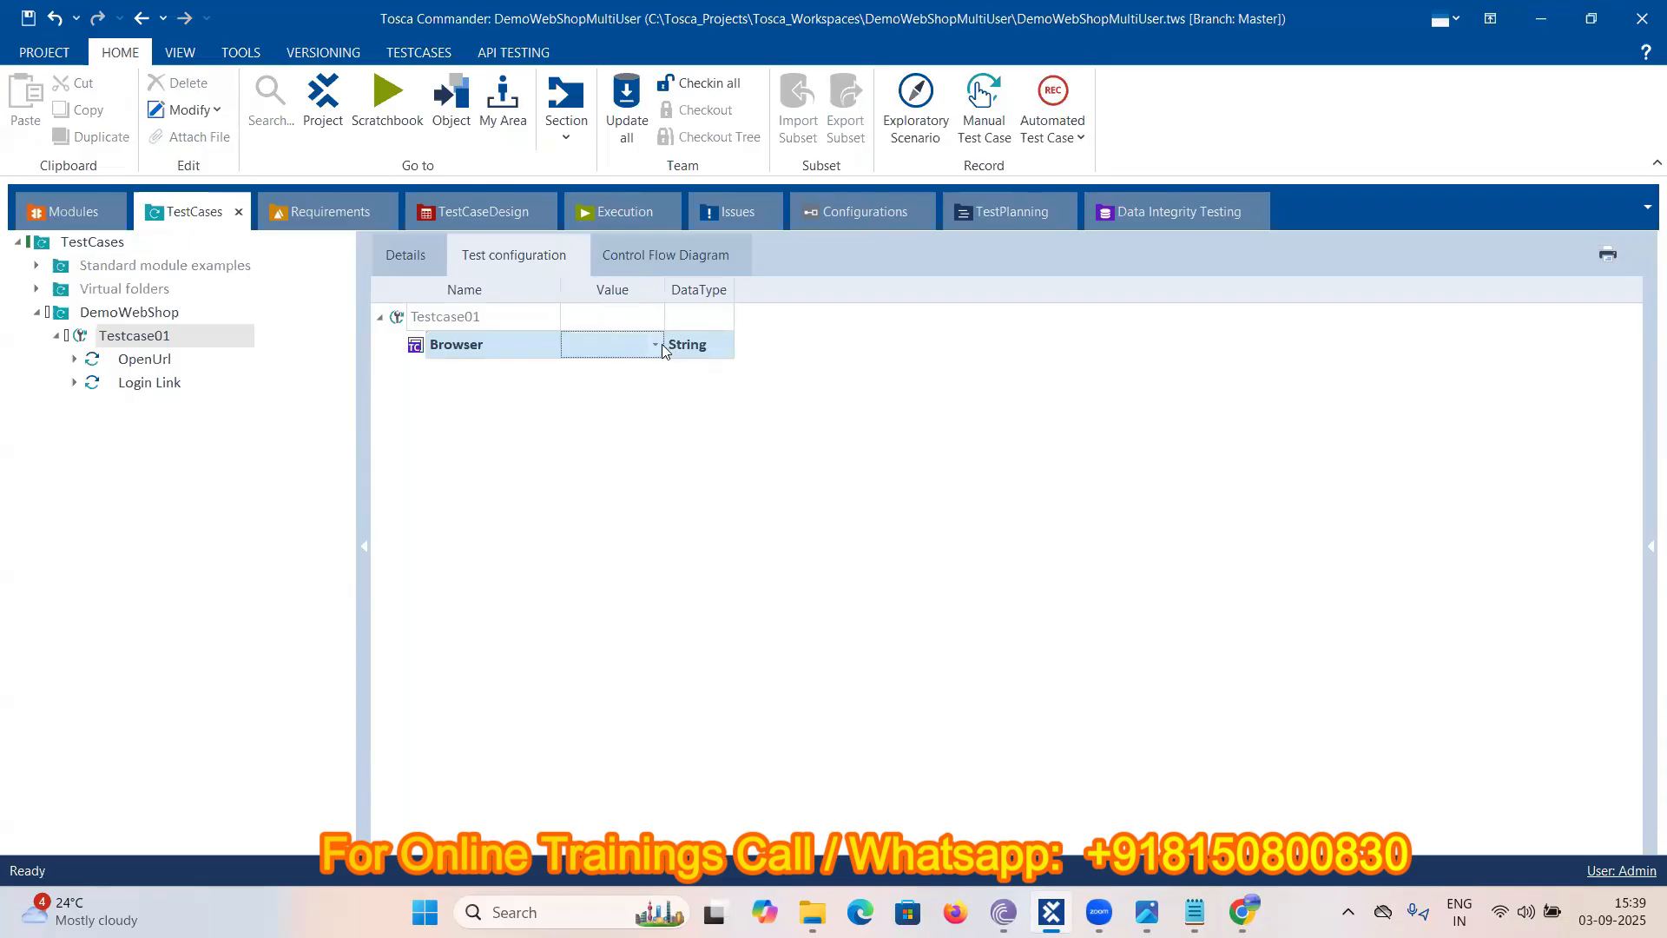
left_click(655, 345)
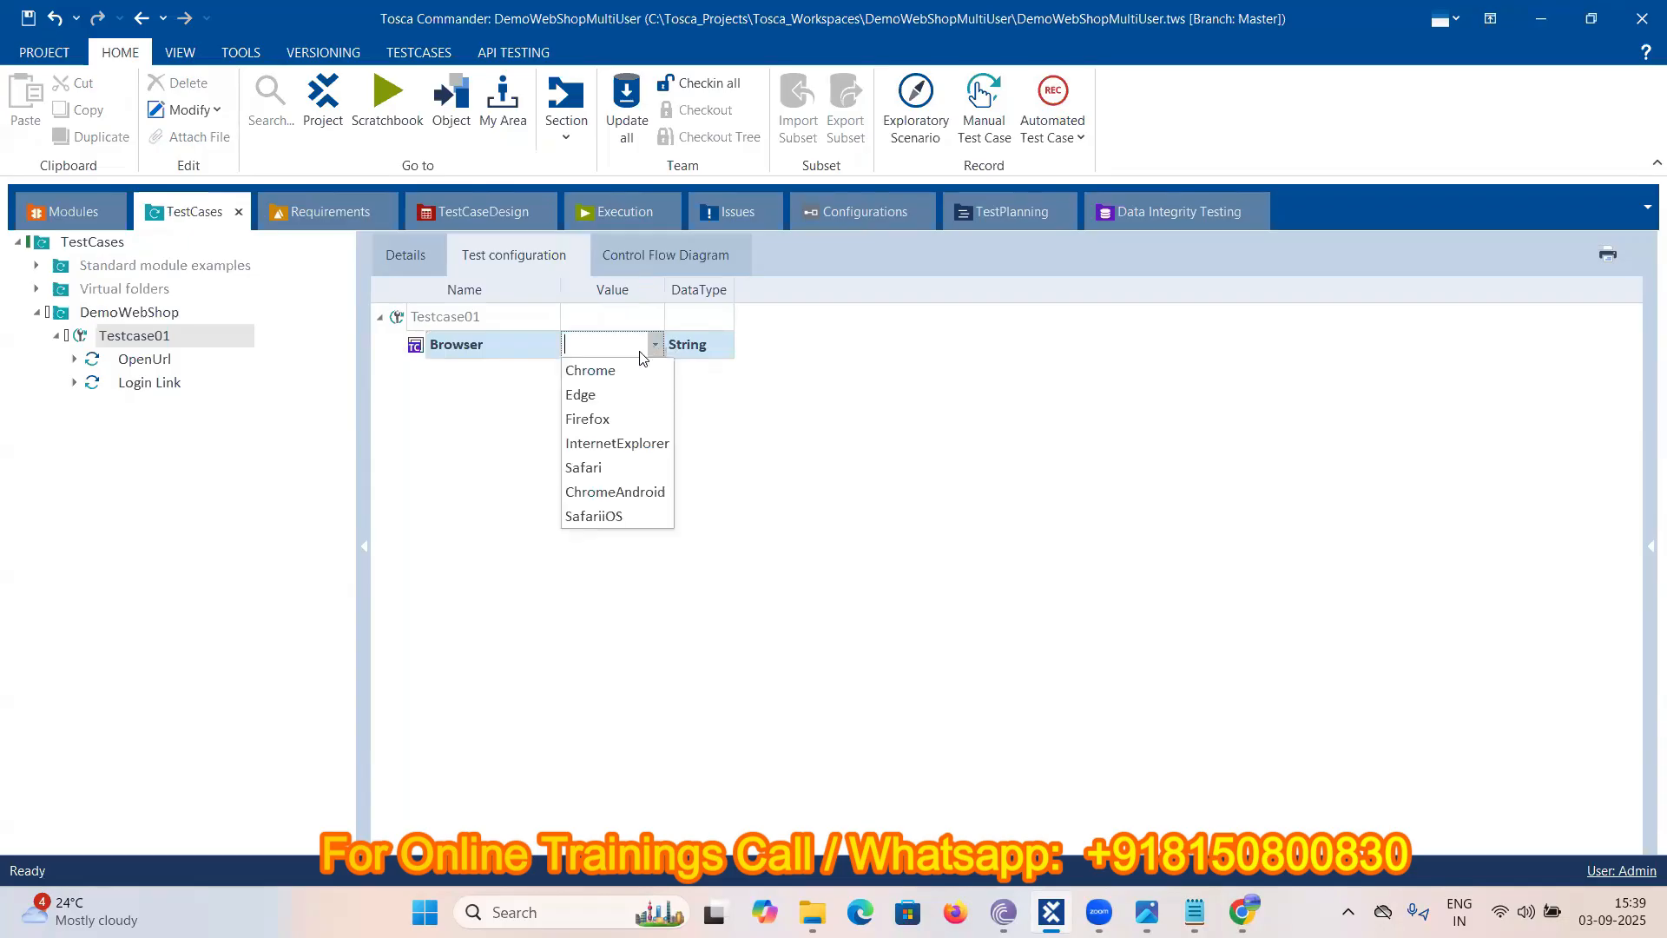
left_click(598, 380)
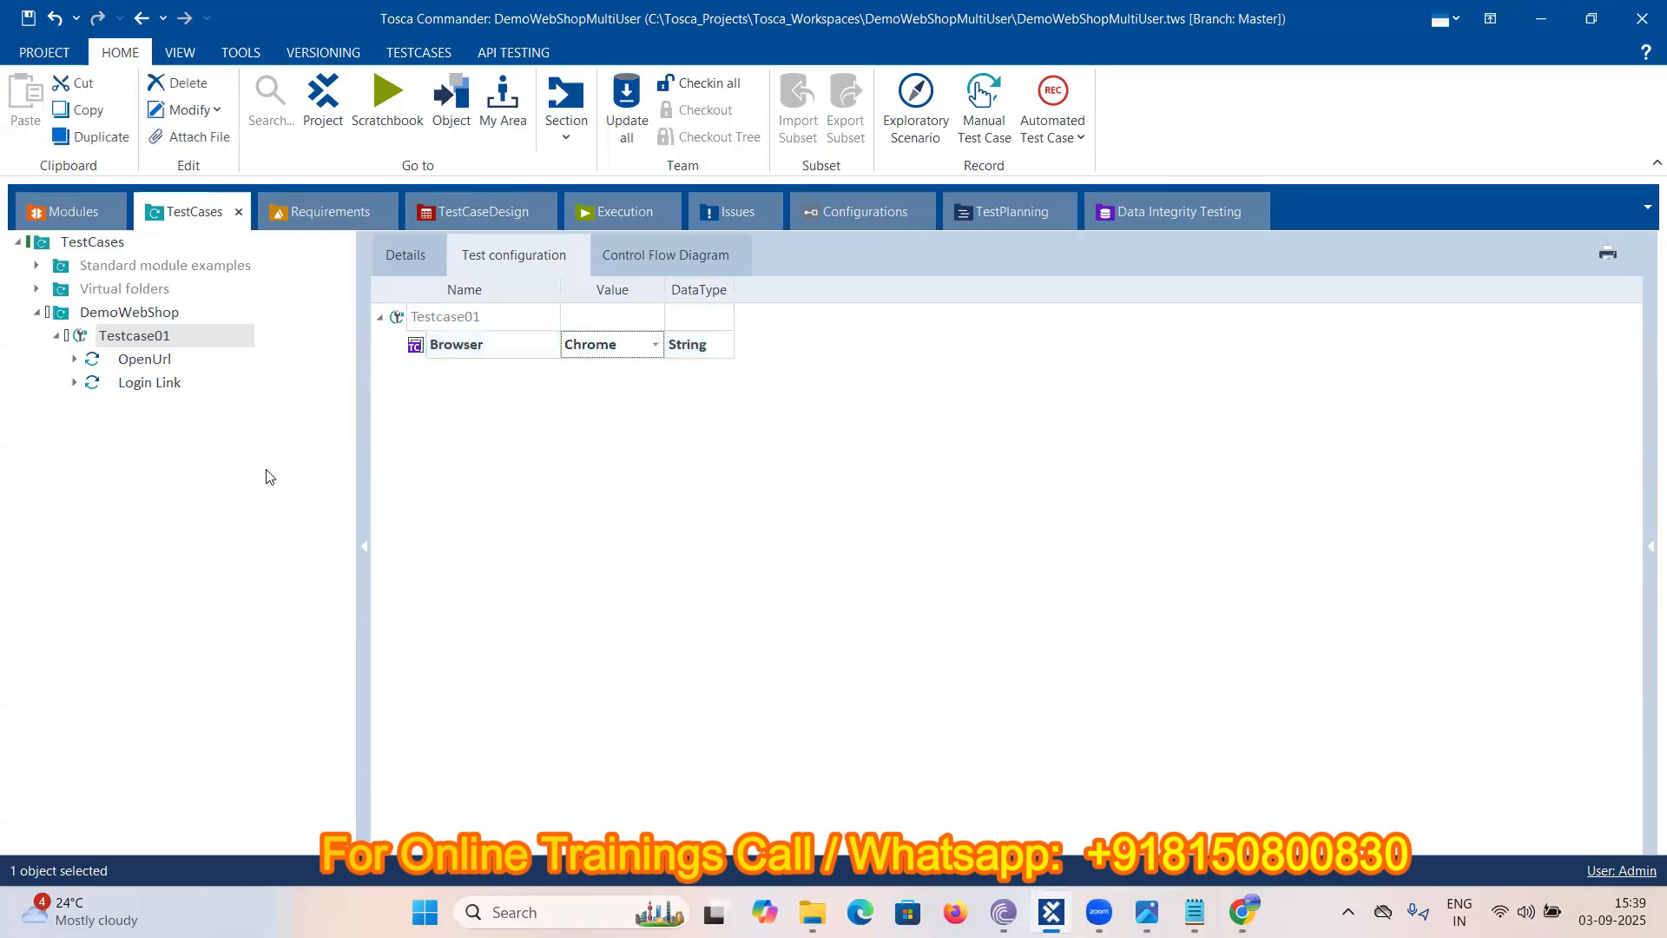
left_click(1195, 911)
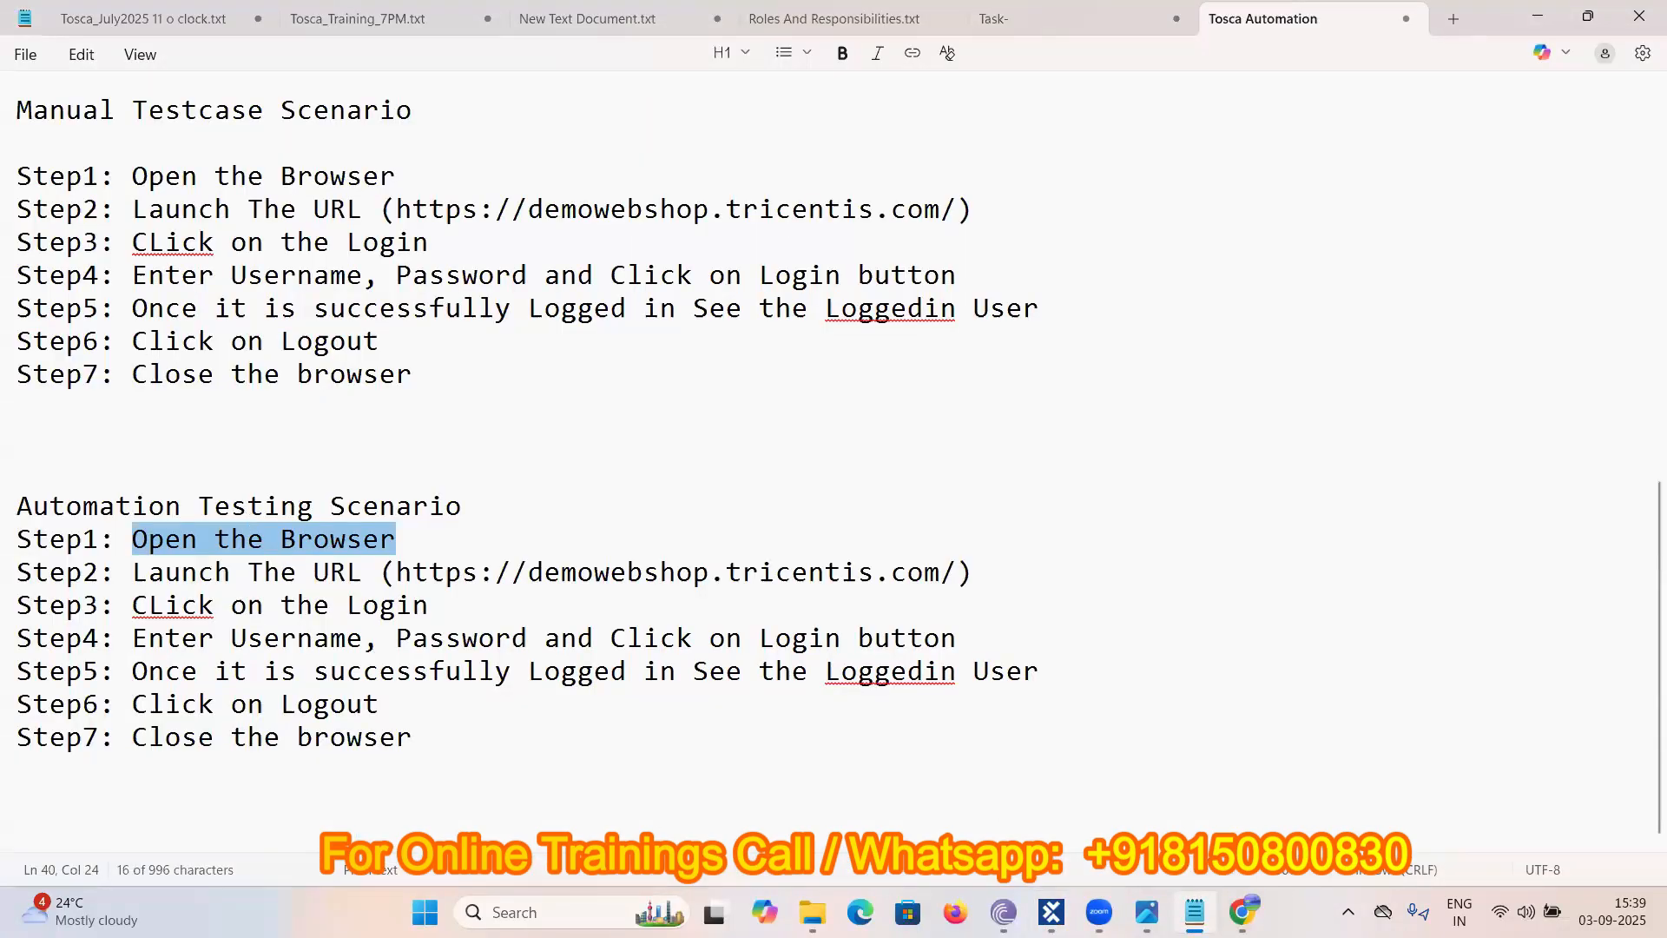
- Rename the OpenUrl step to 'Launch The Url'
key("alt+Tab")
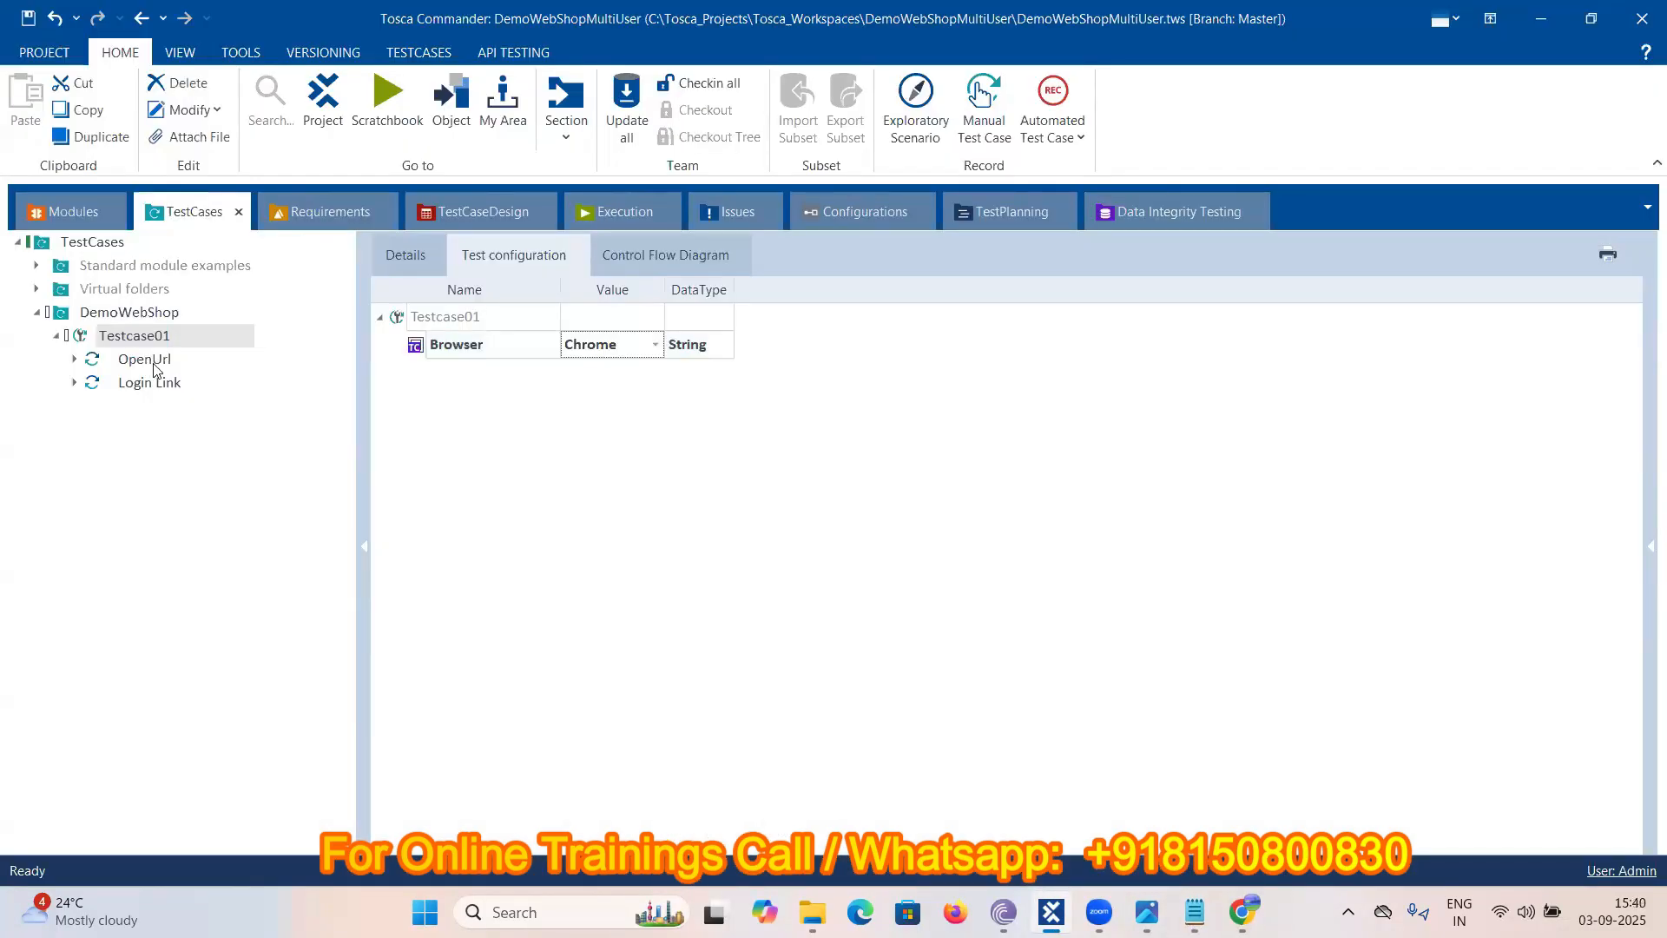
left_click(161, 361)
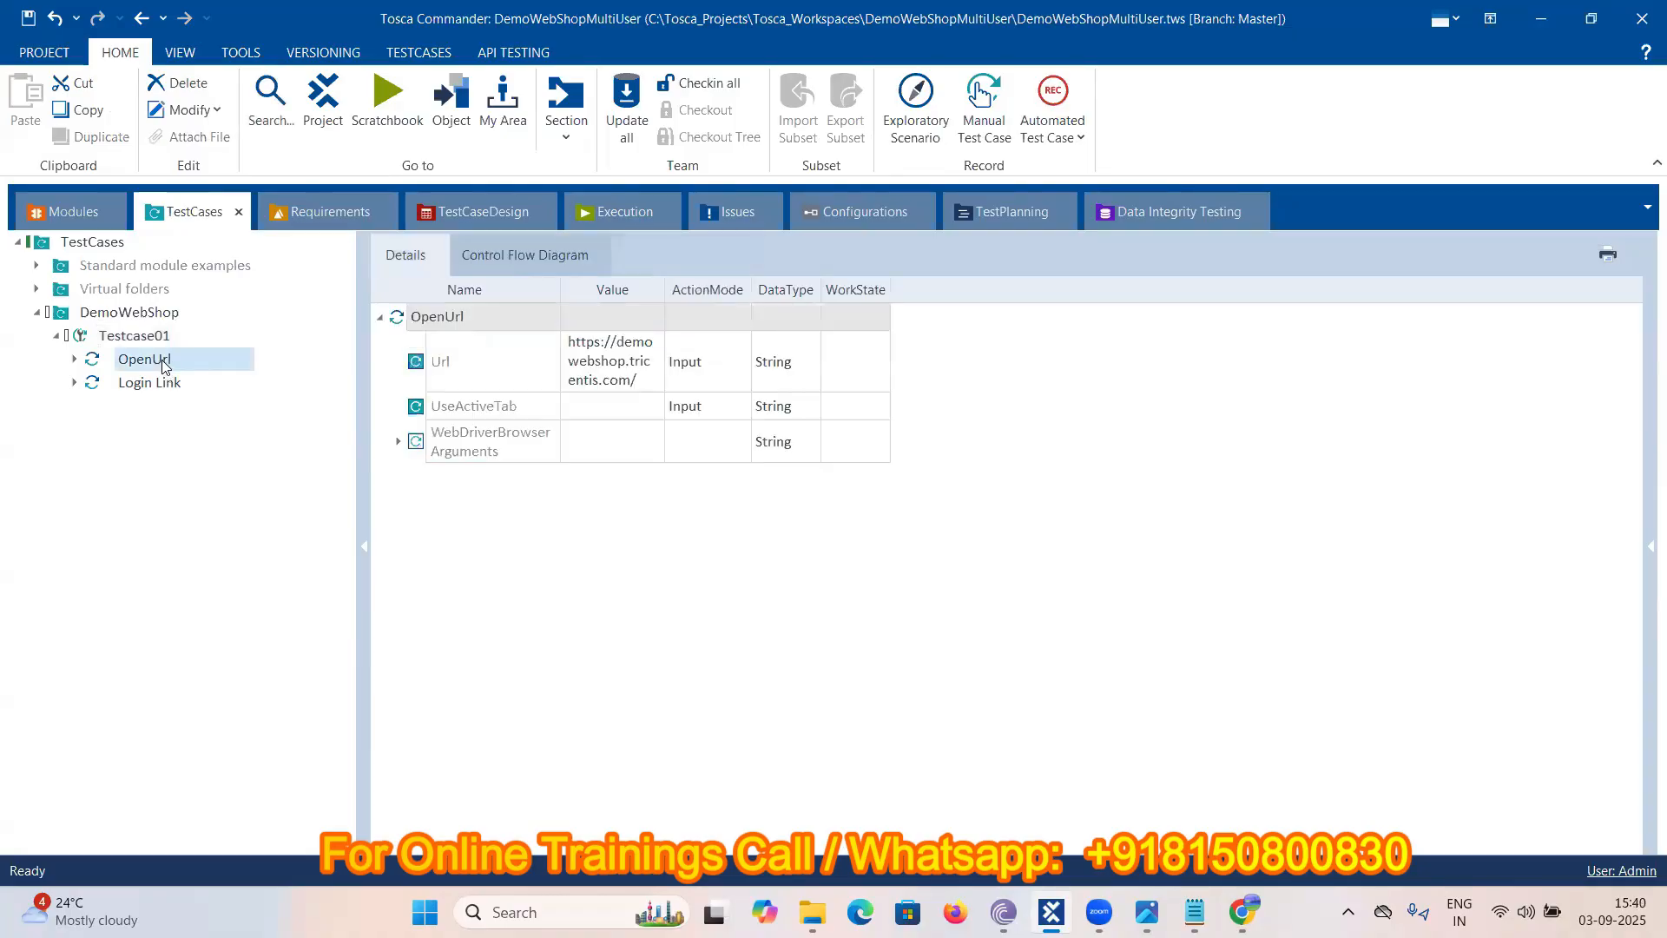
right_click(162, 359)
key("F2")
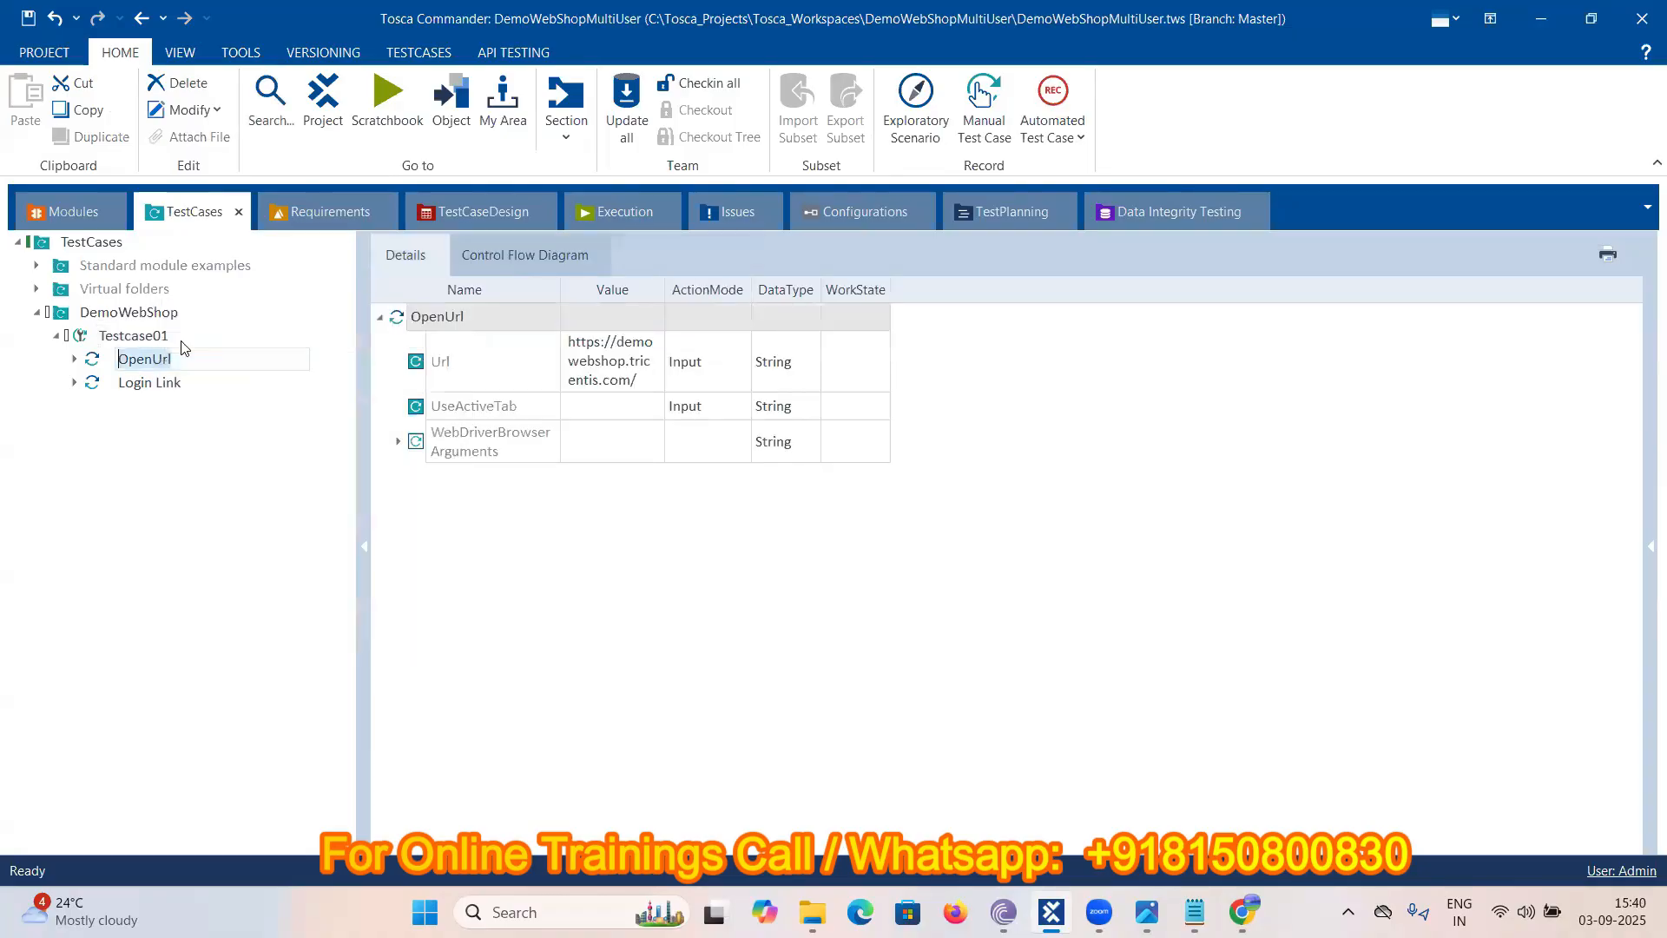
type("Launch The Ur")
- Check Step3 in the notes and rename the Login Link step to 'Click on Login'
left_click(1194, 911)
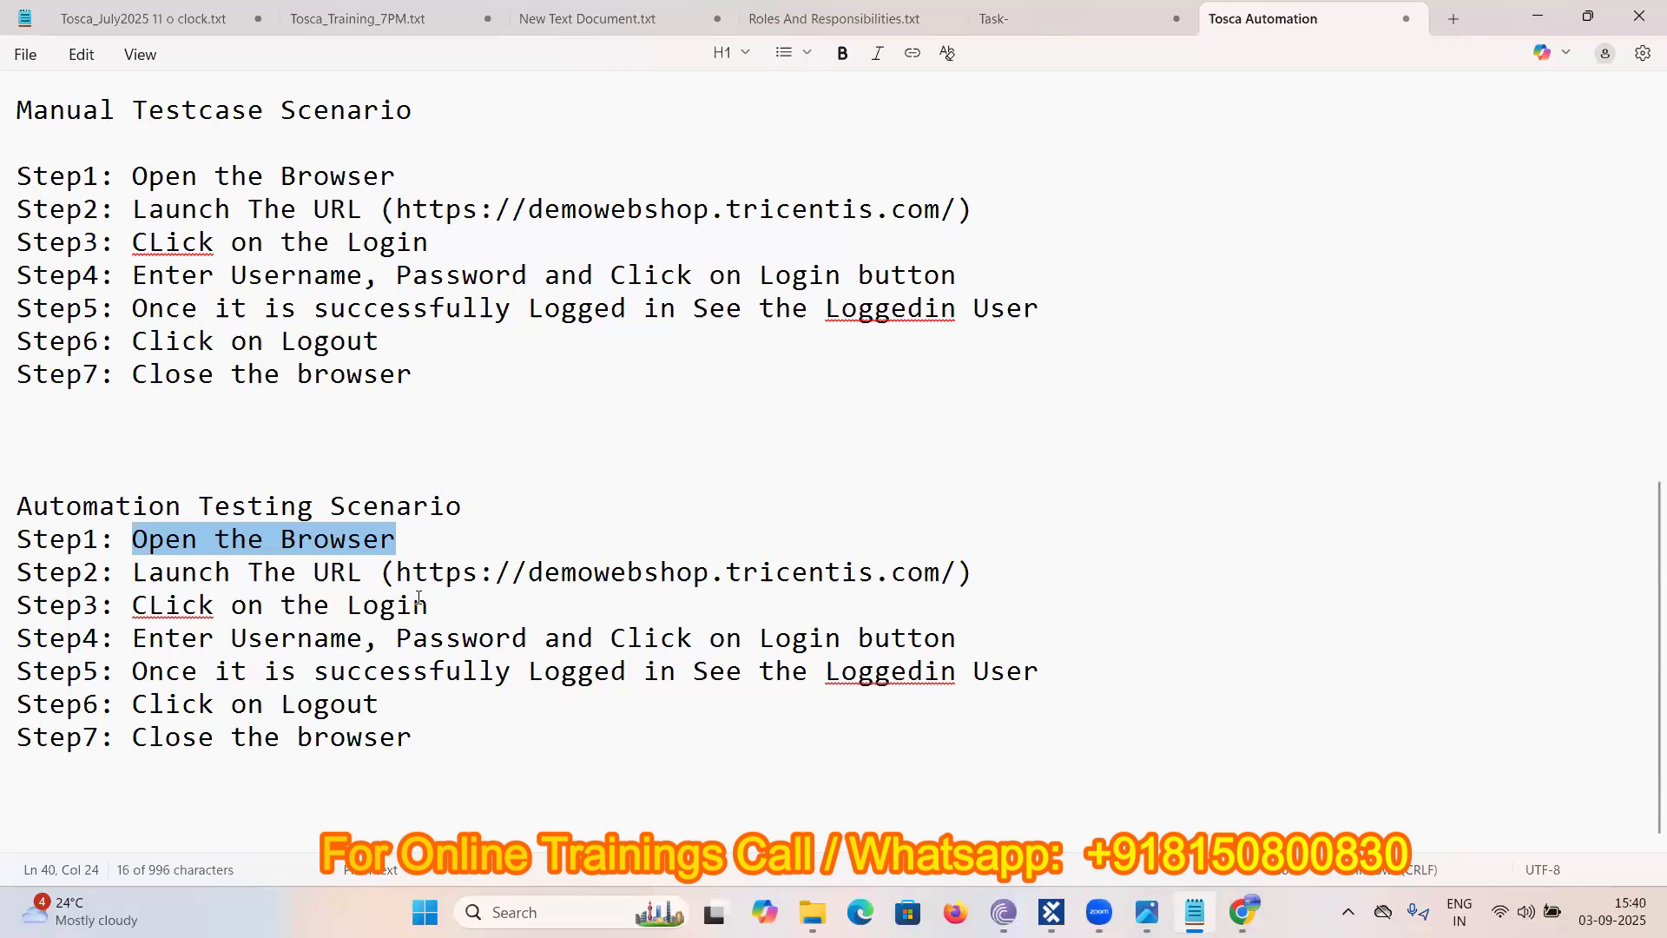
left_click_drag(430, 605, 119, 605)
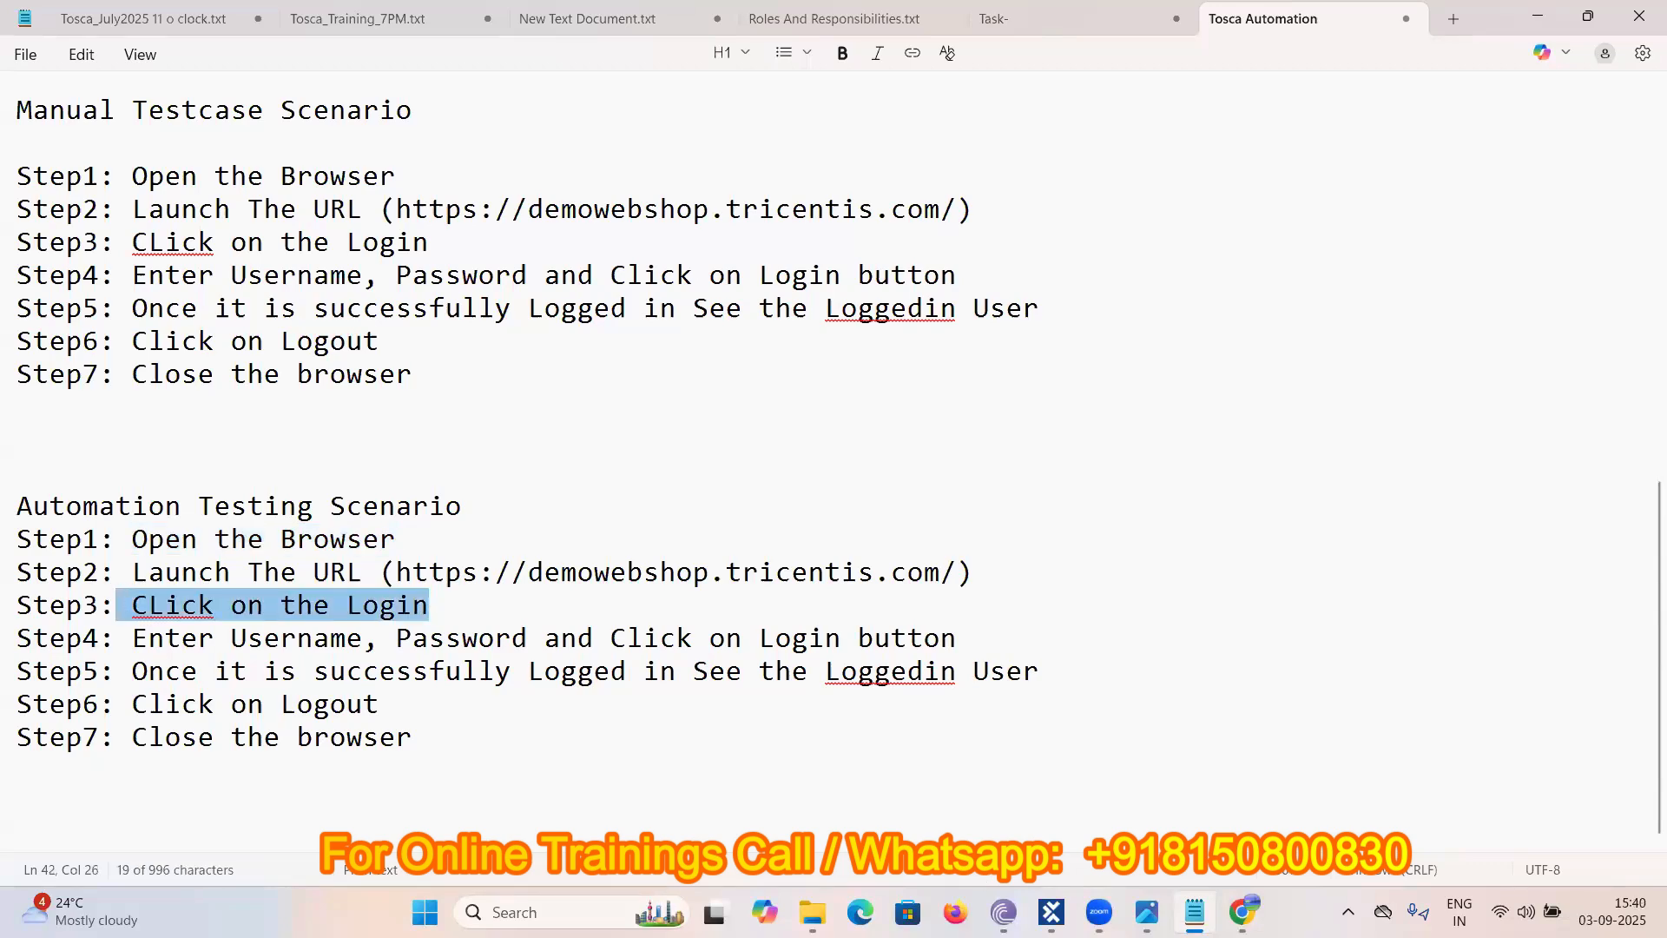
key("alt+Tab")
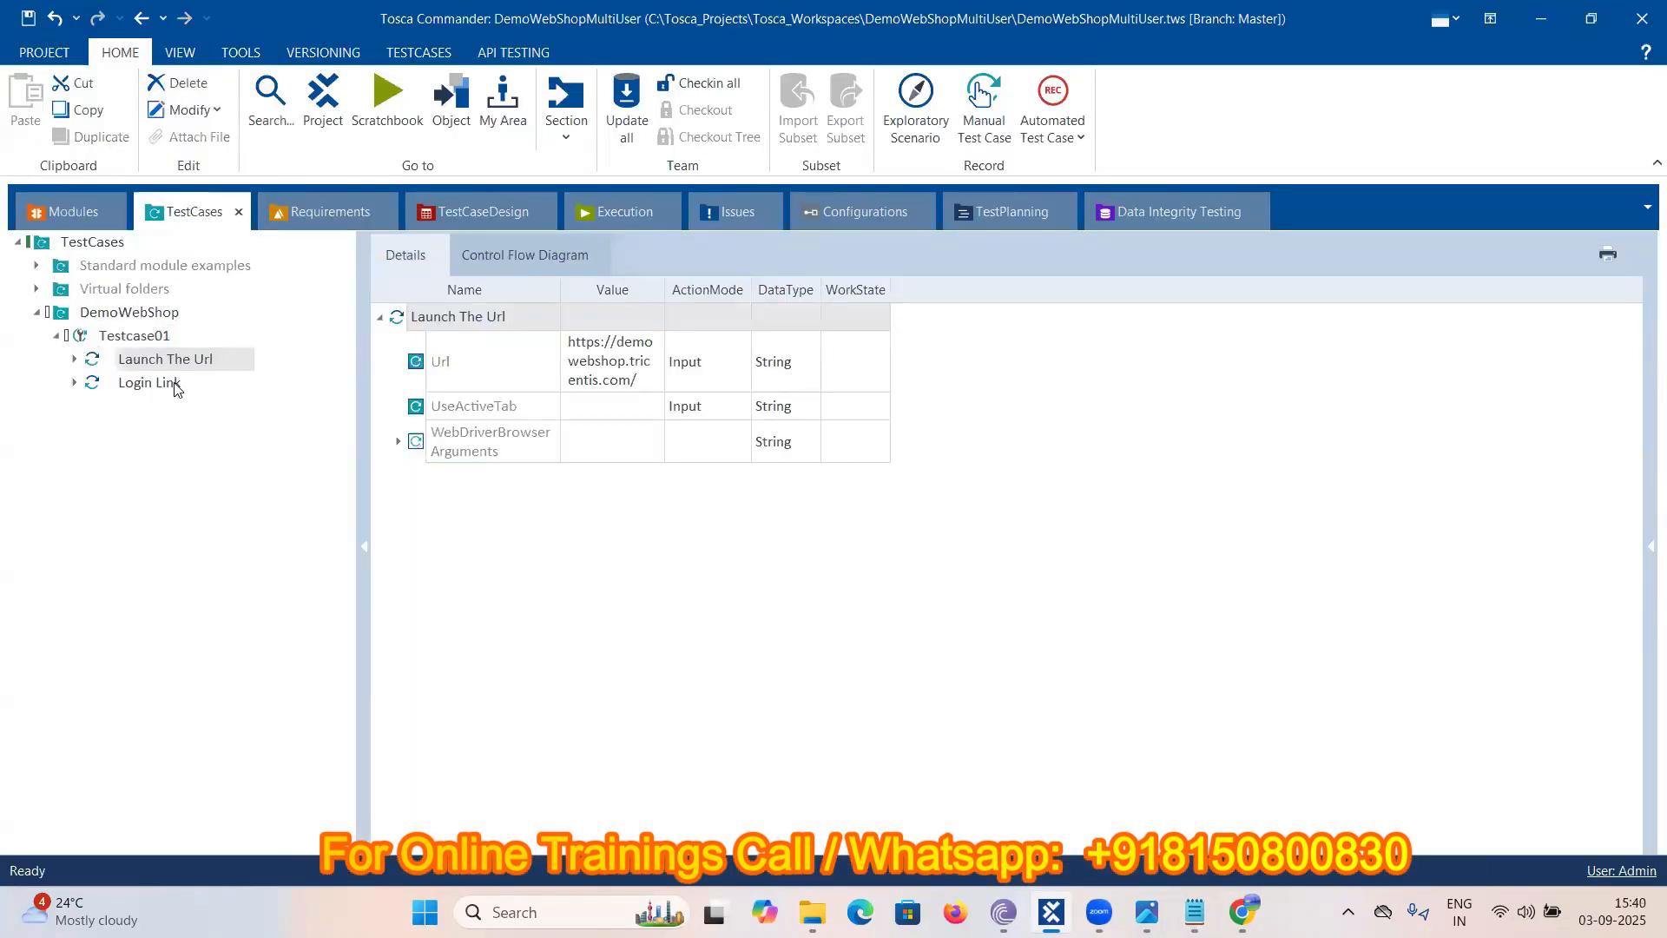
left_click(175, 388)
right_click(176, 386)
left_click(185, 350)
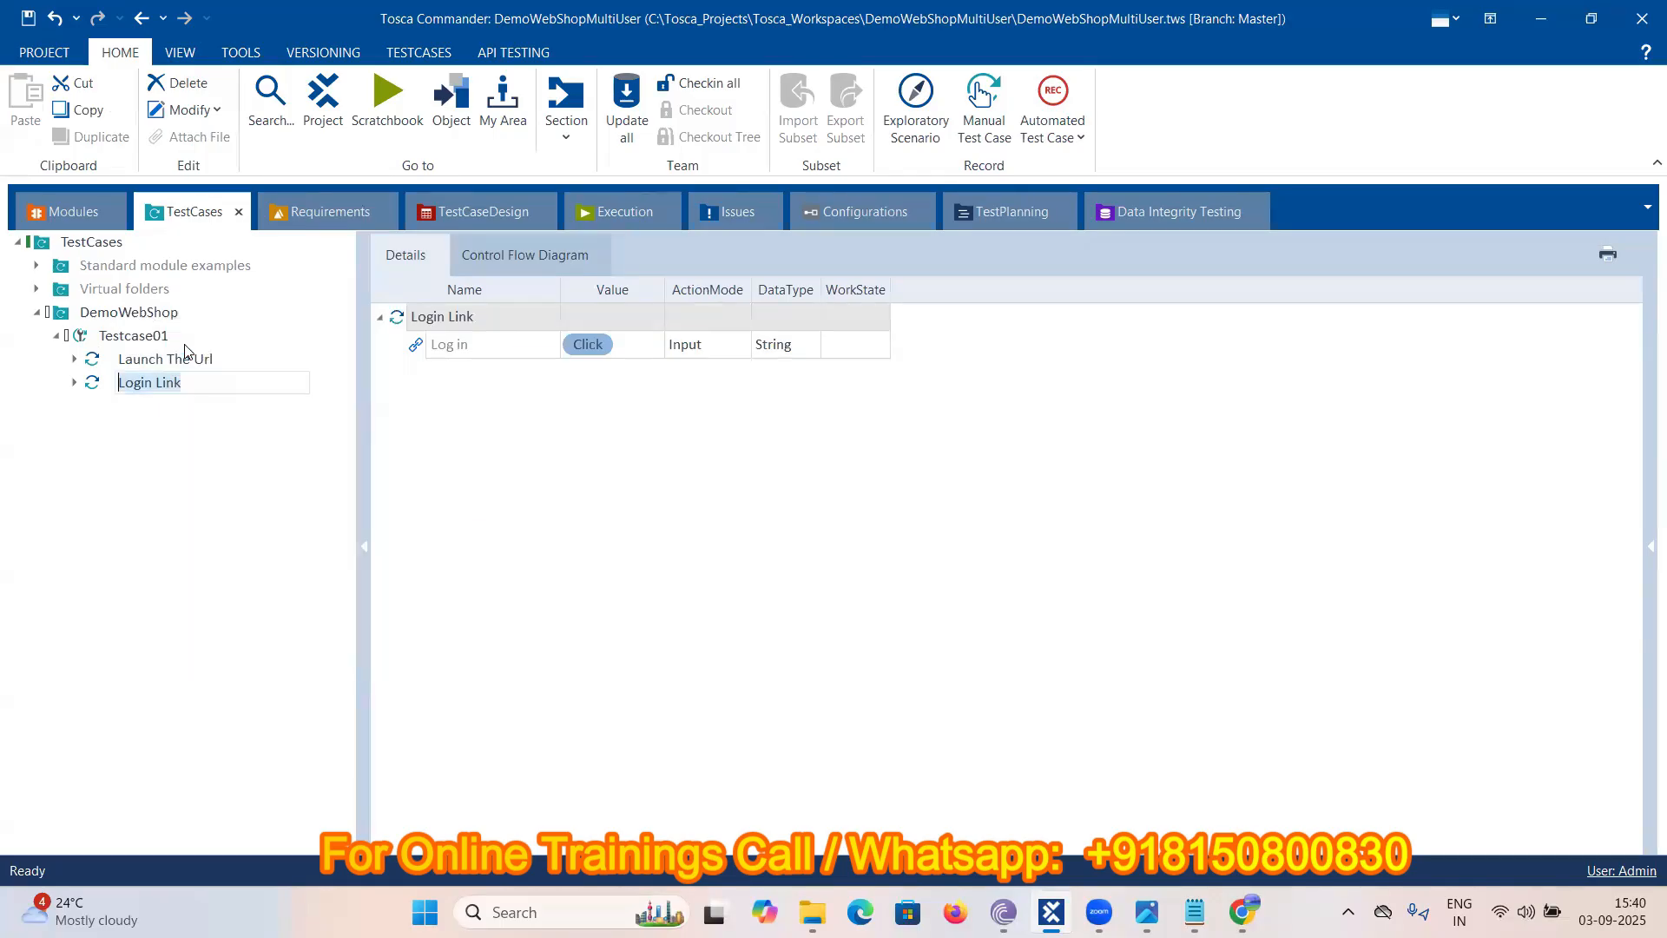
type("Click ")
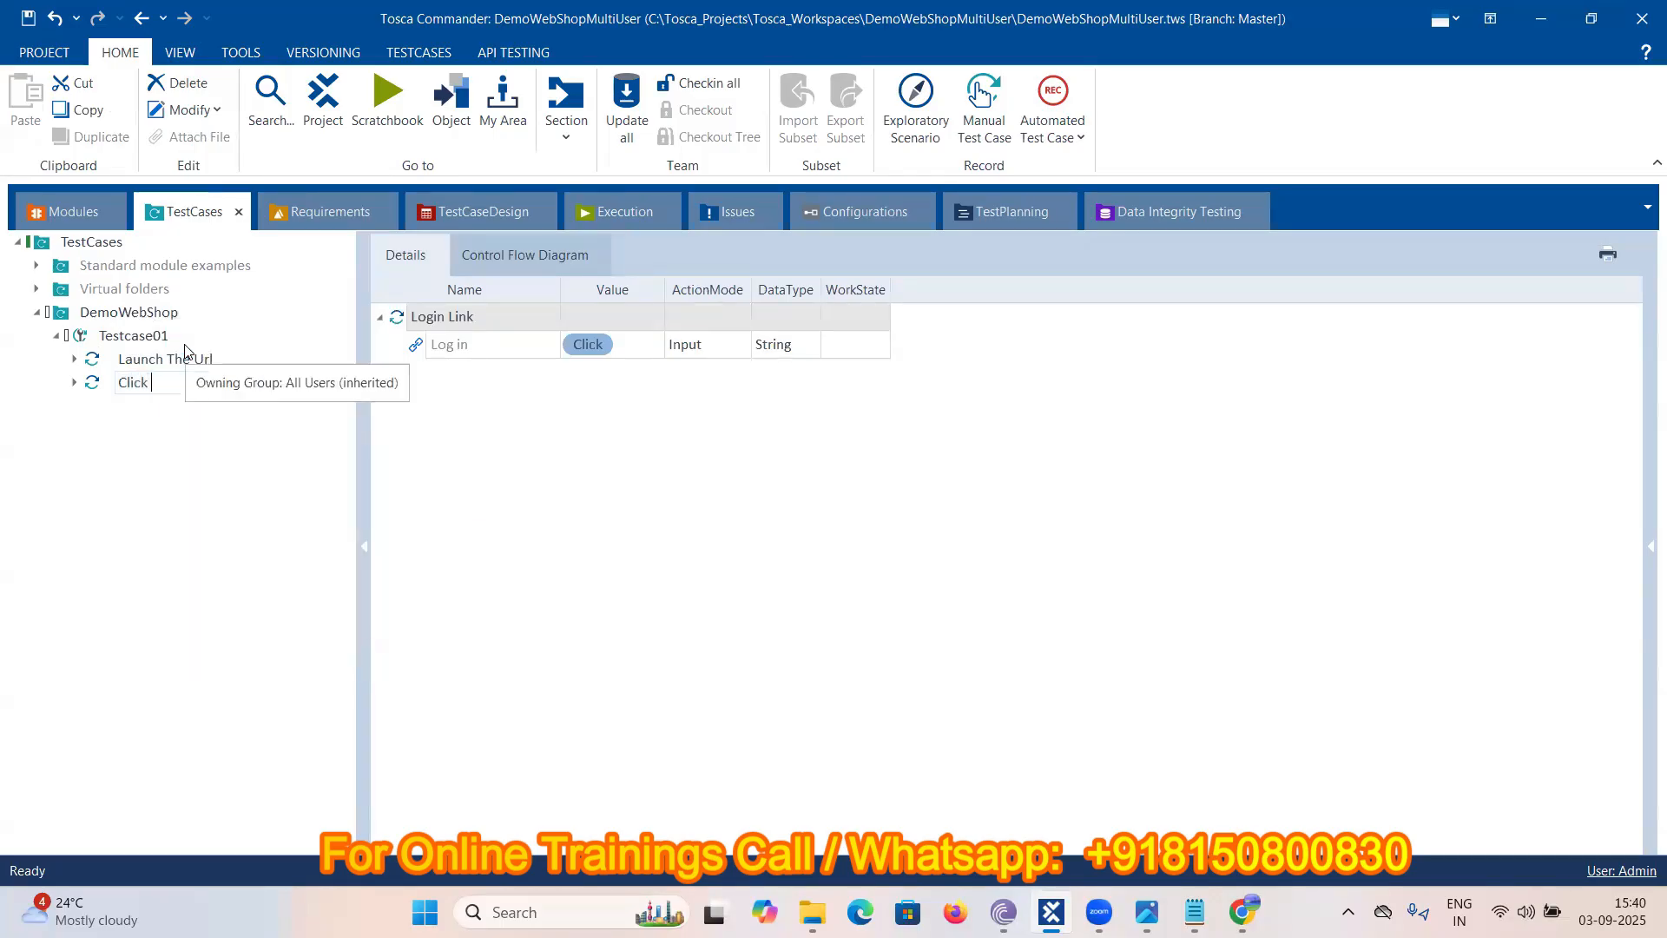
type("on Login")
key("Return")
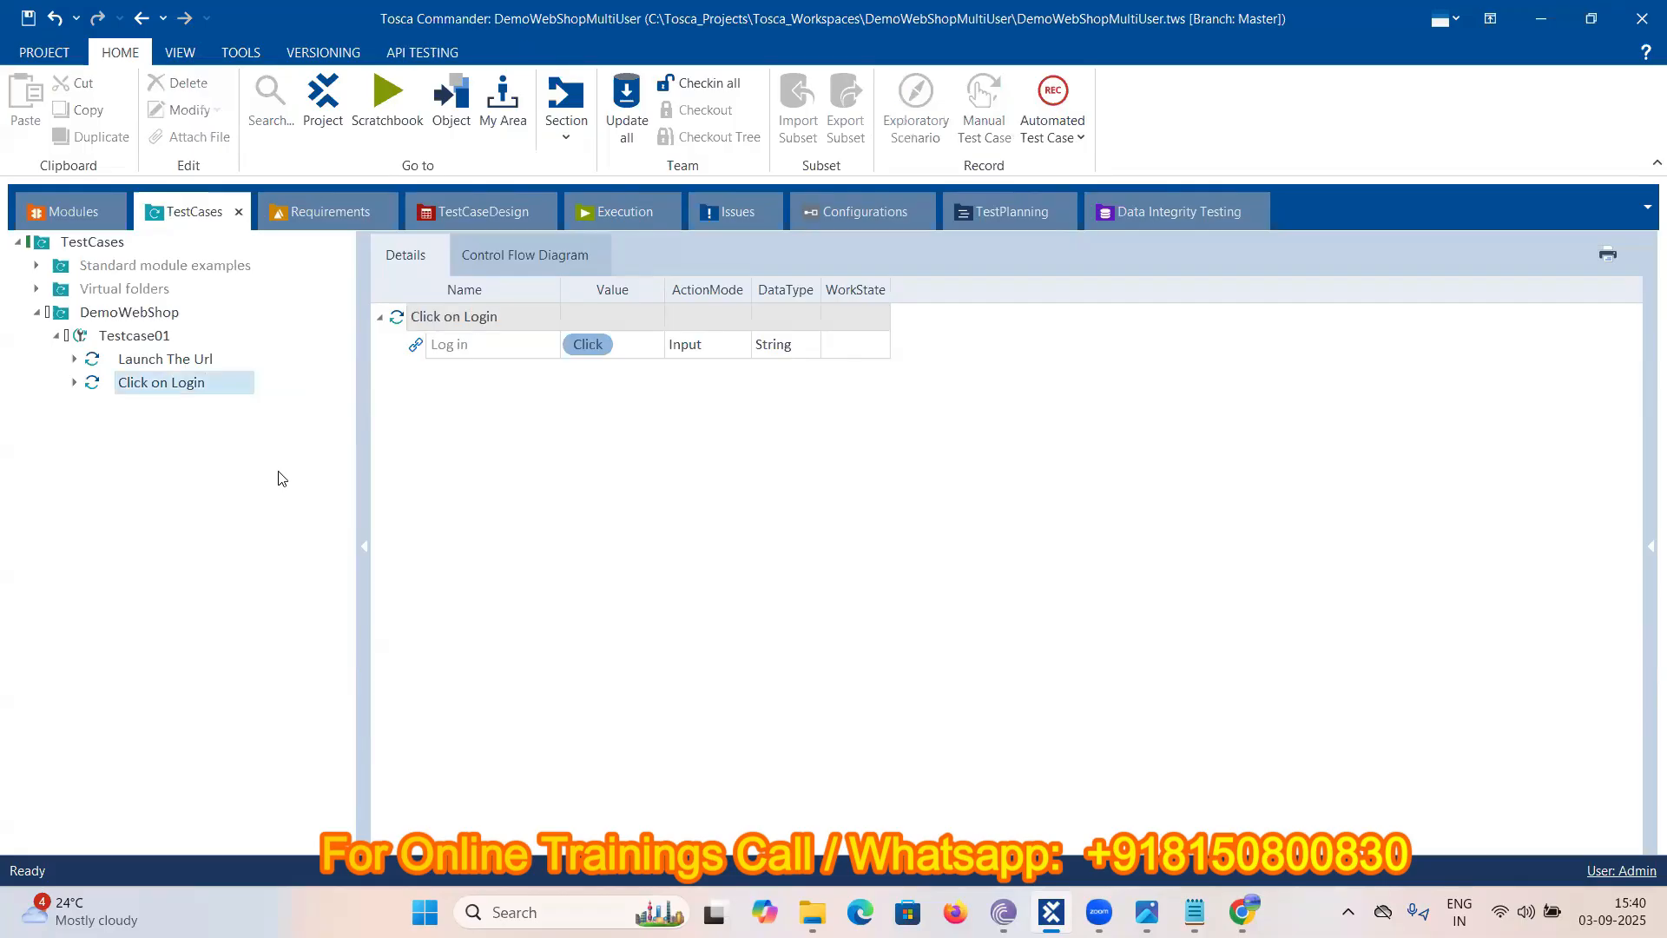
left_click(1195, 912)
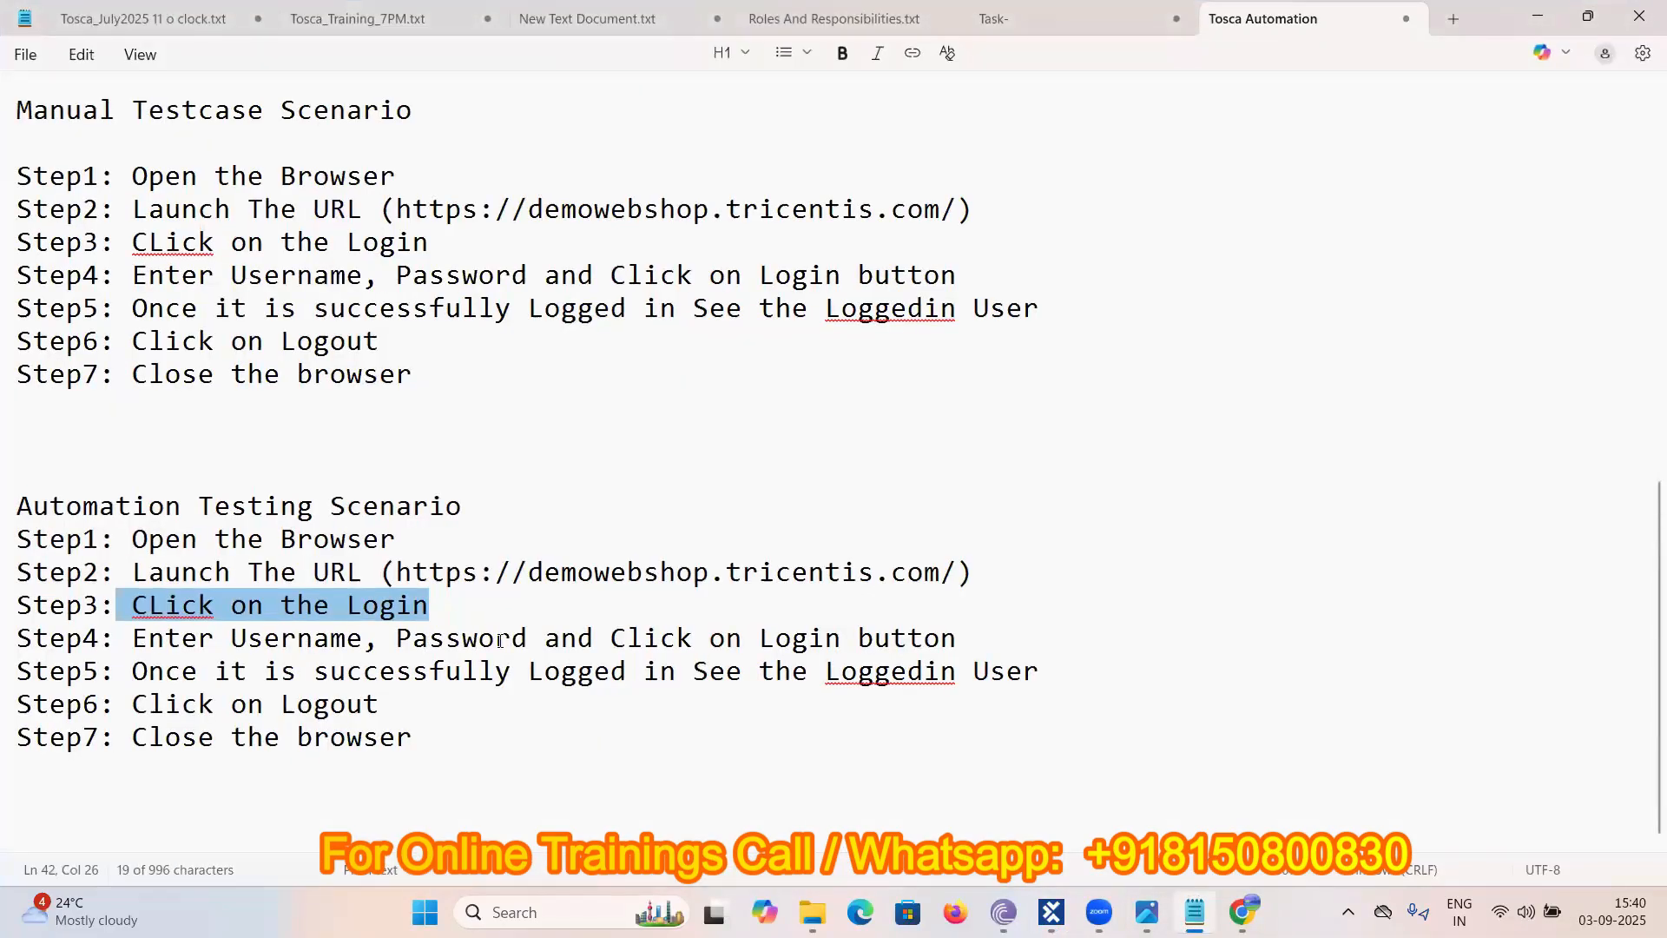
- Follow the Log in link on the Demo Web Shop page in Chrome, then return to Tosca Commander
left_click(1239, 908)
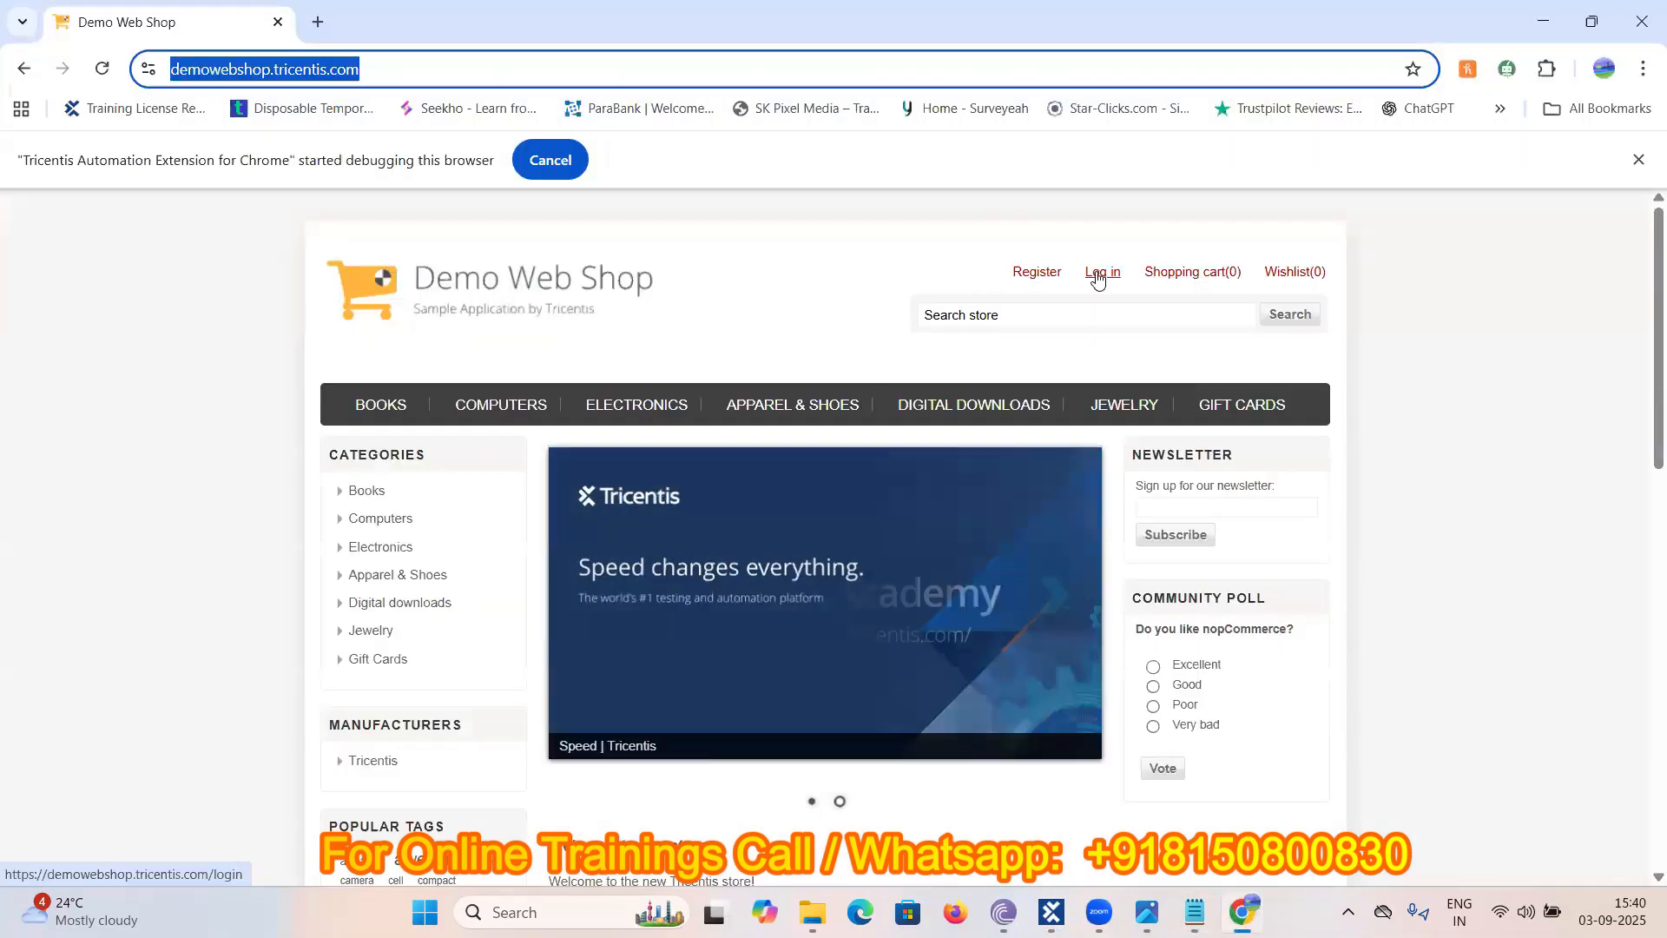
left_click(1098, 276)
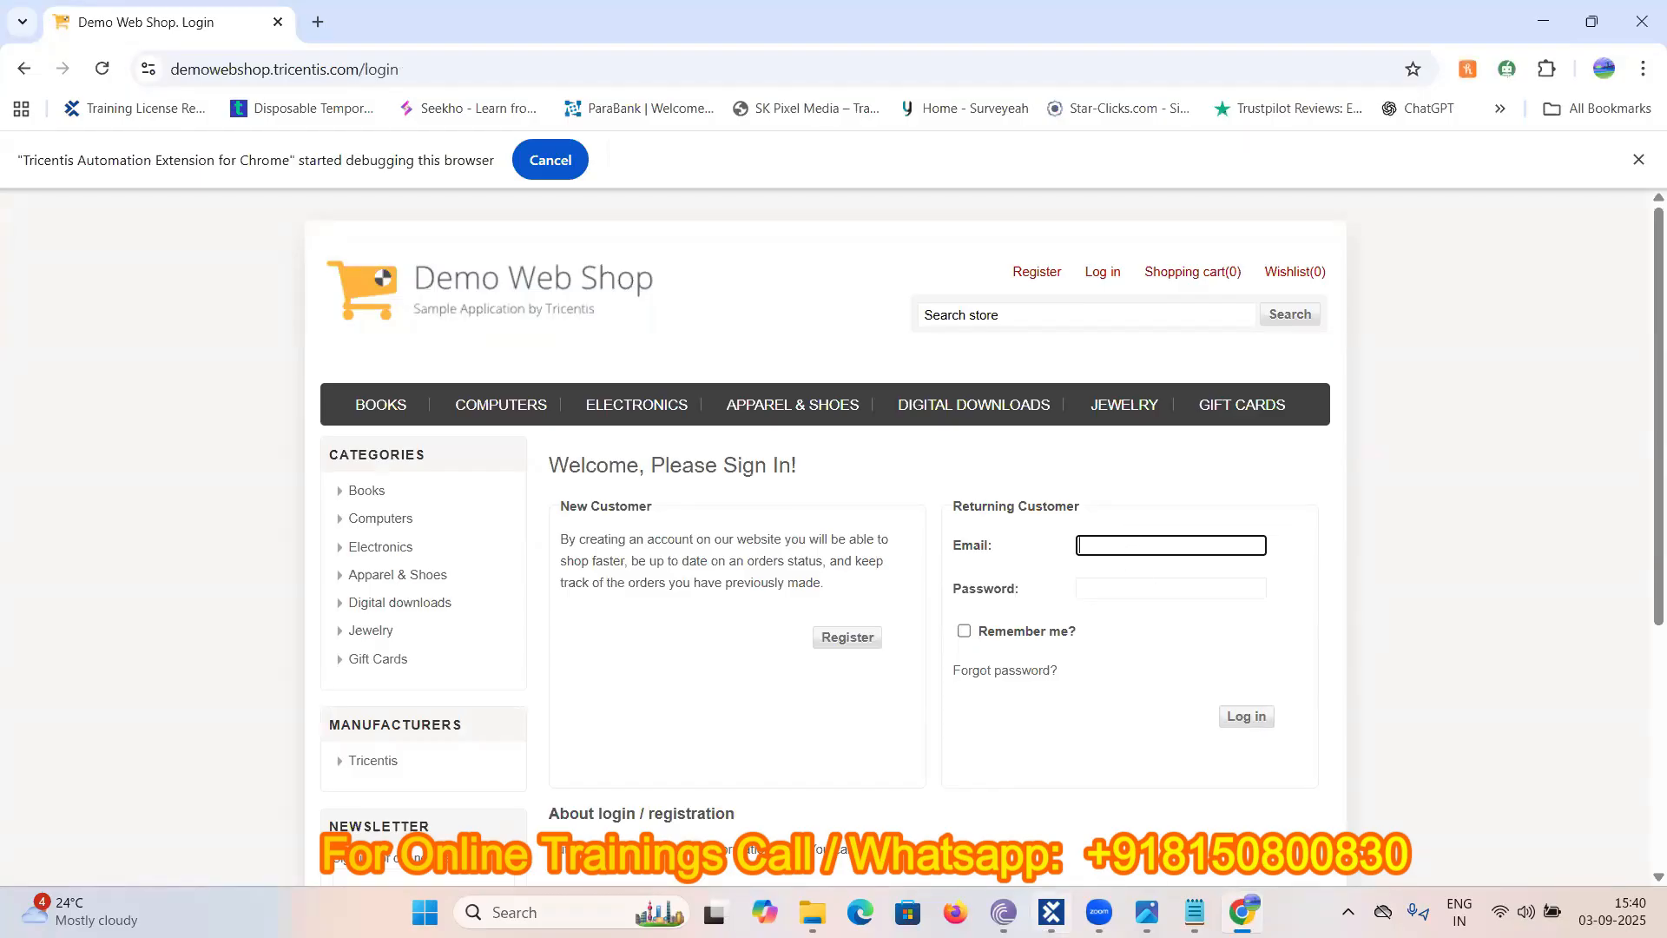
left_click(1050, 912)
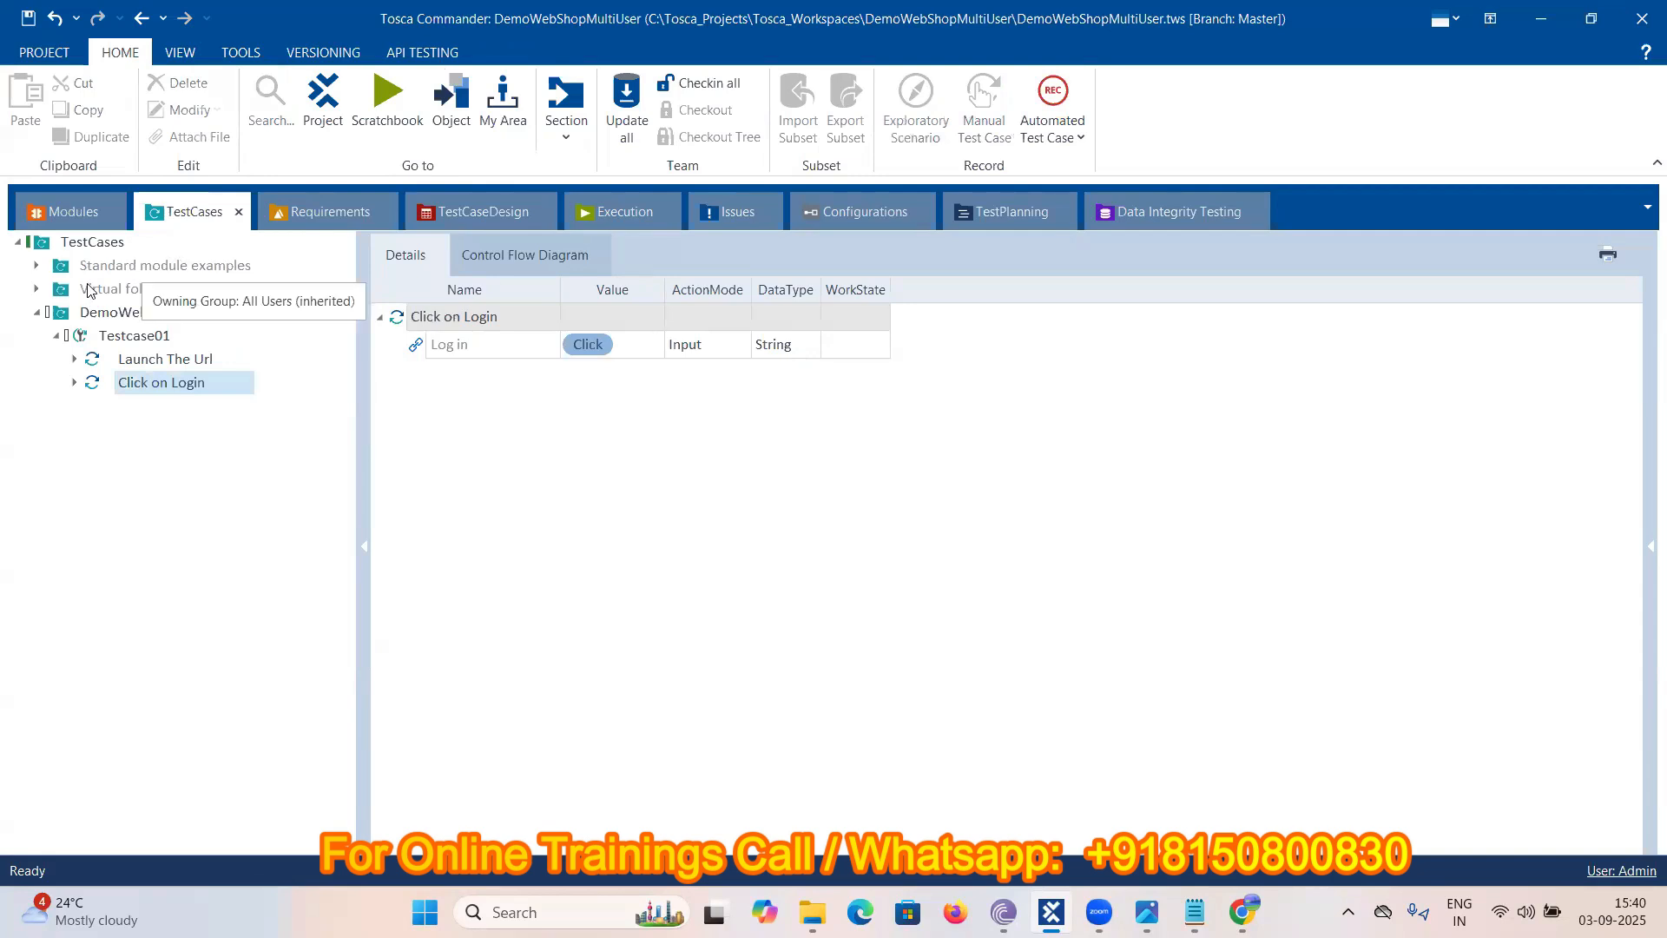
- Run Scan > Application on the DemoWebshop folder against the Demo Web Shop login page
left_click(70, 212)
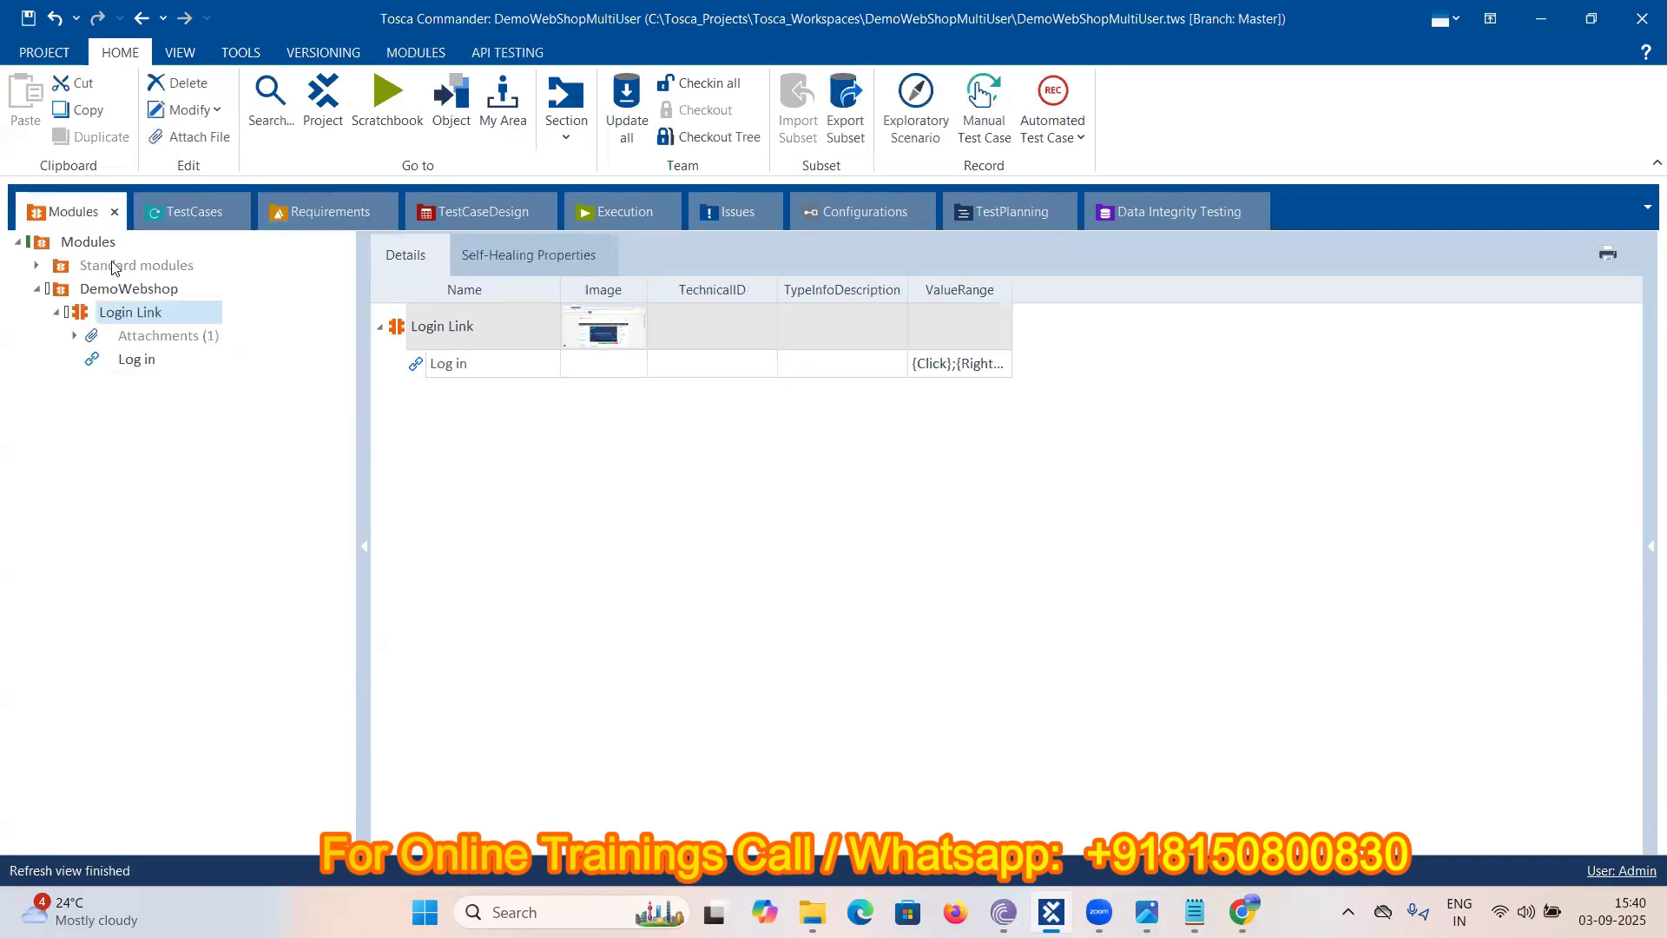
right_click(61, 295)
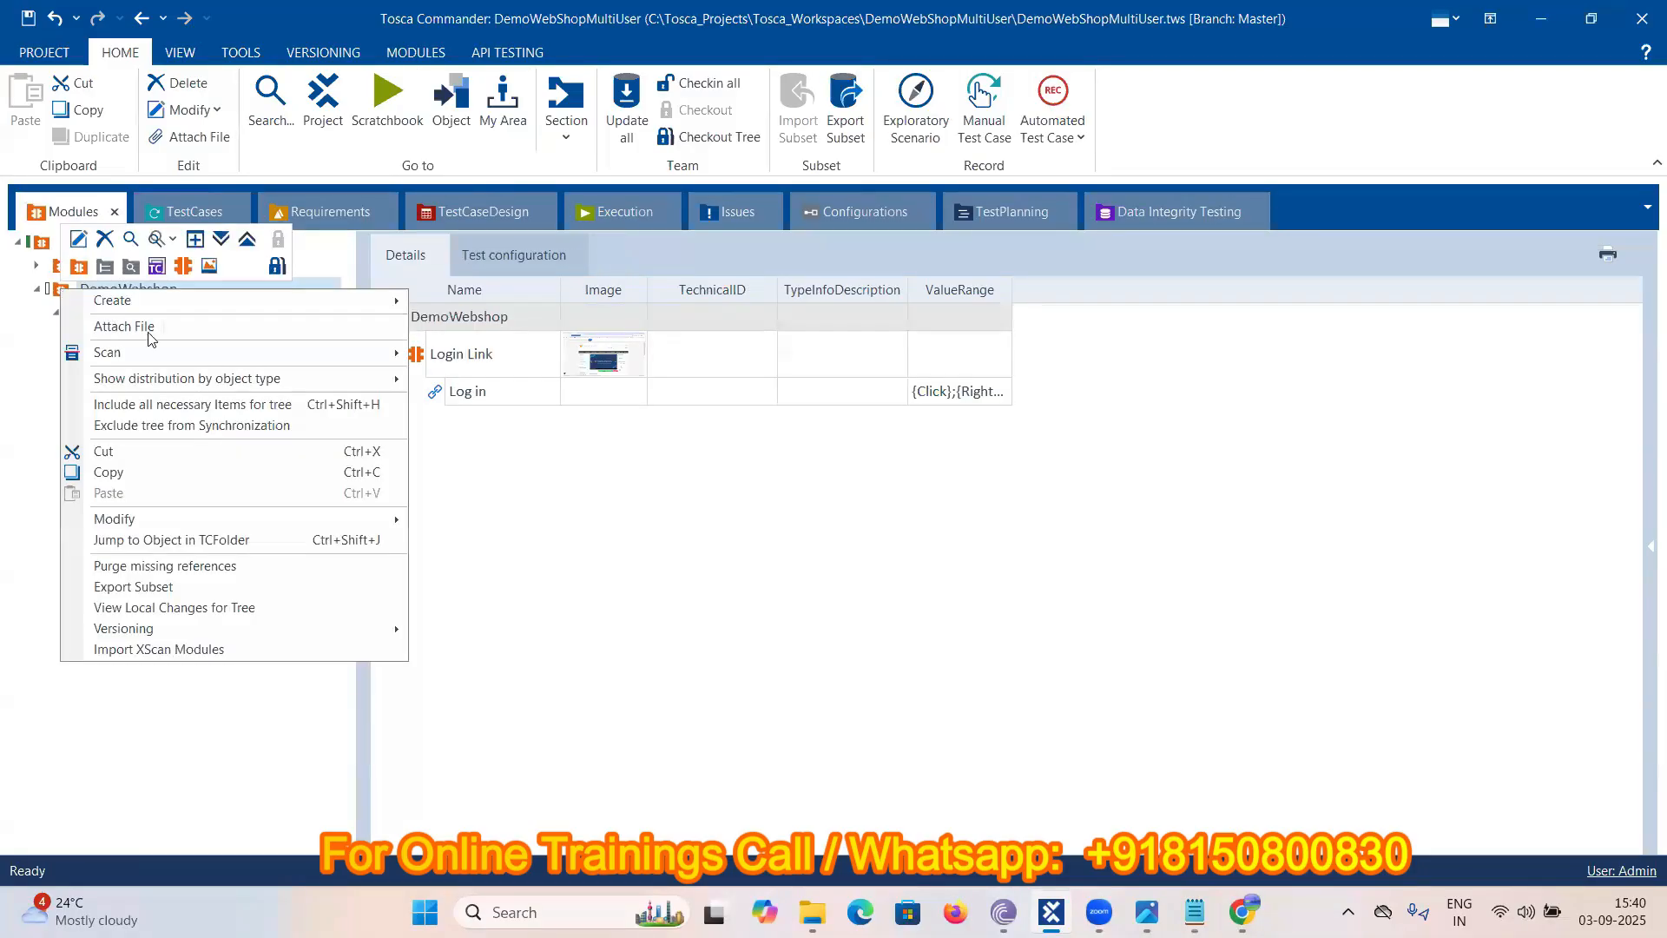
mouse_move(139, 353)
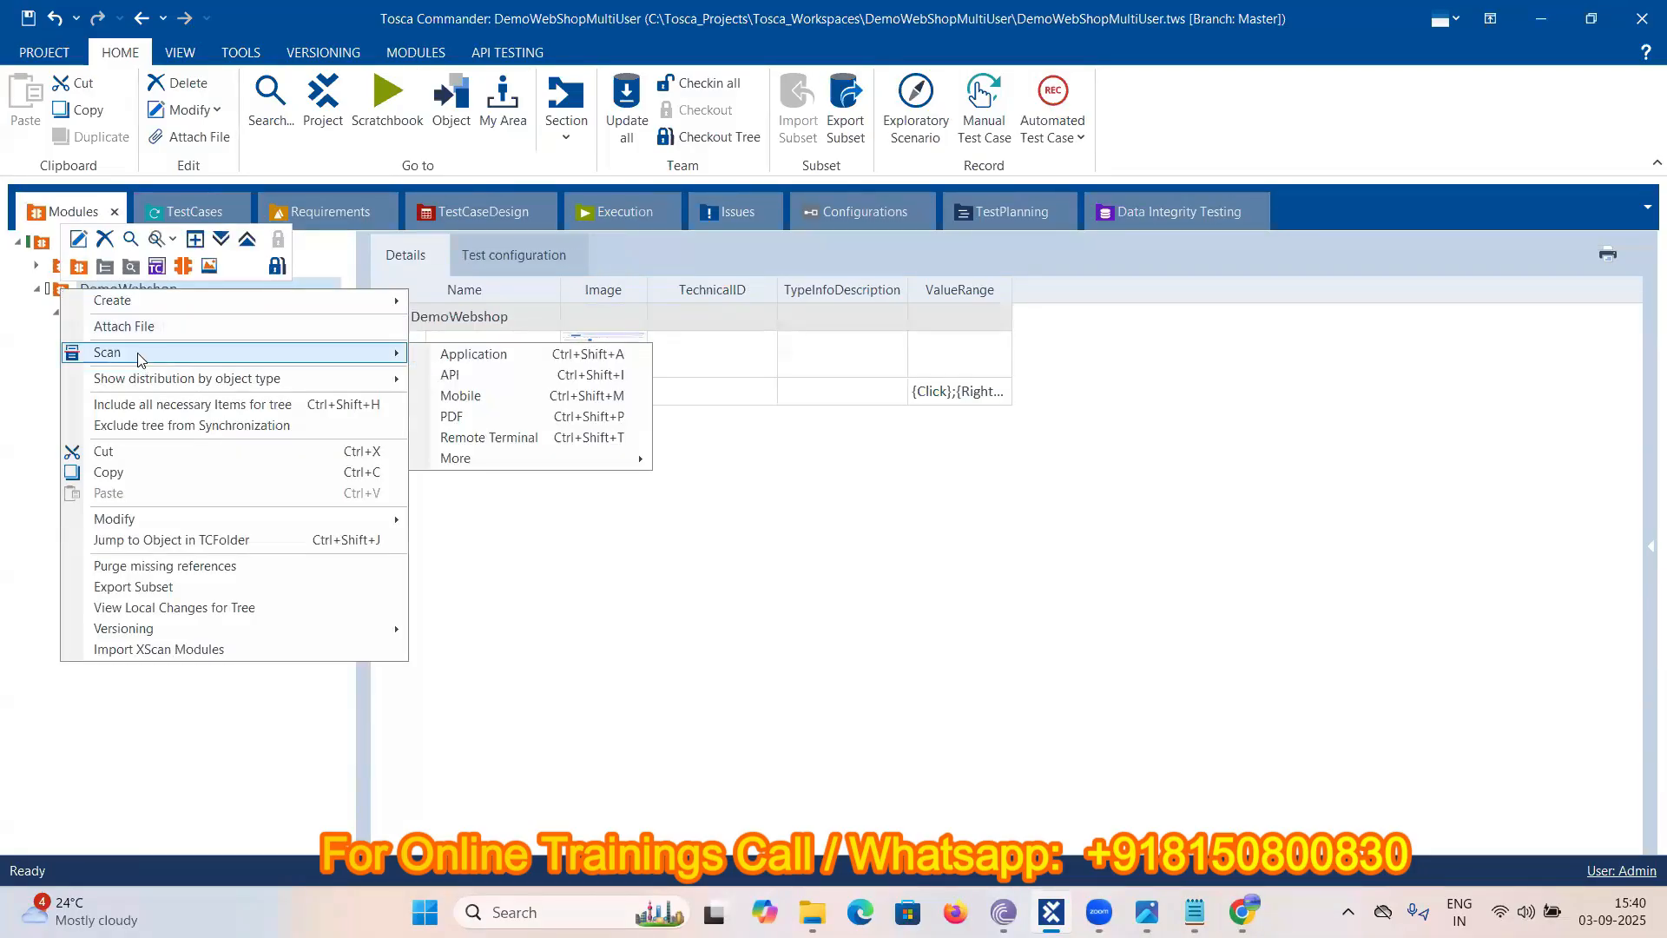
left_click(484, 354)
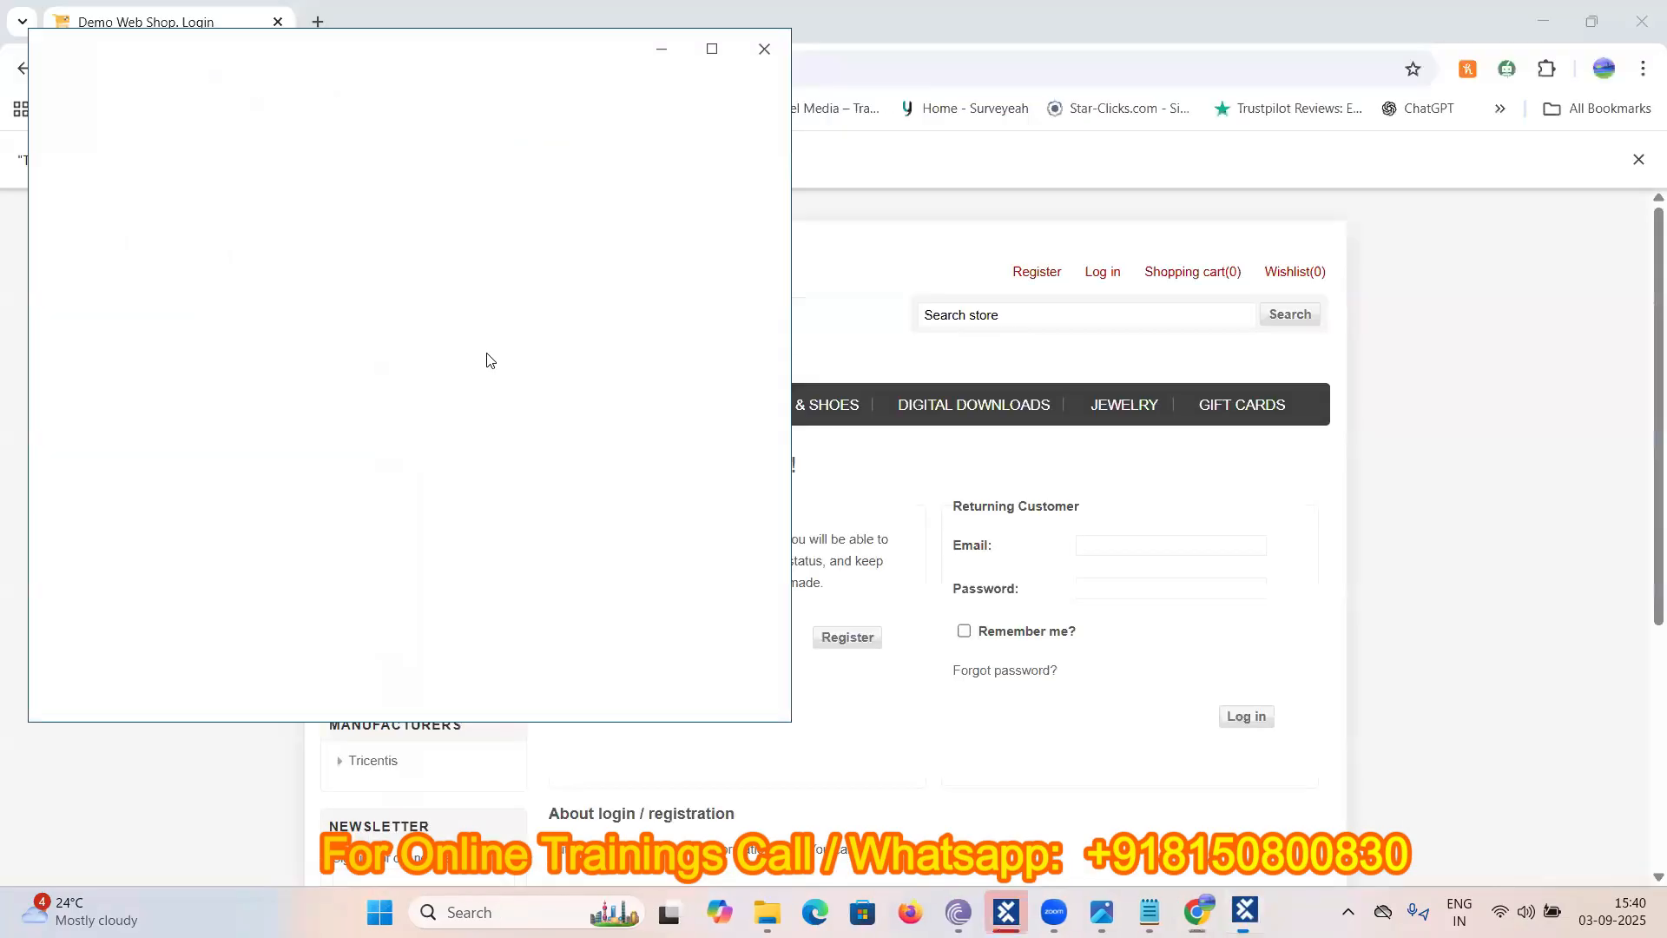
left_click(521, 217)
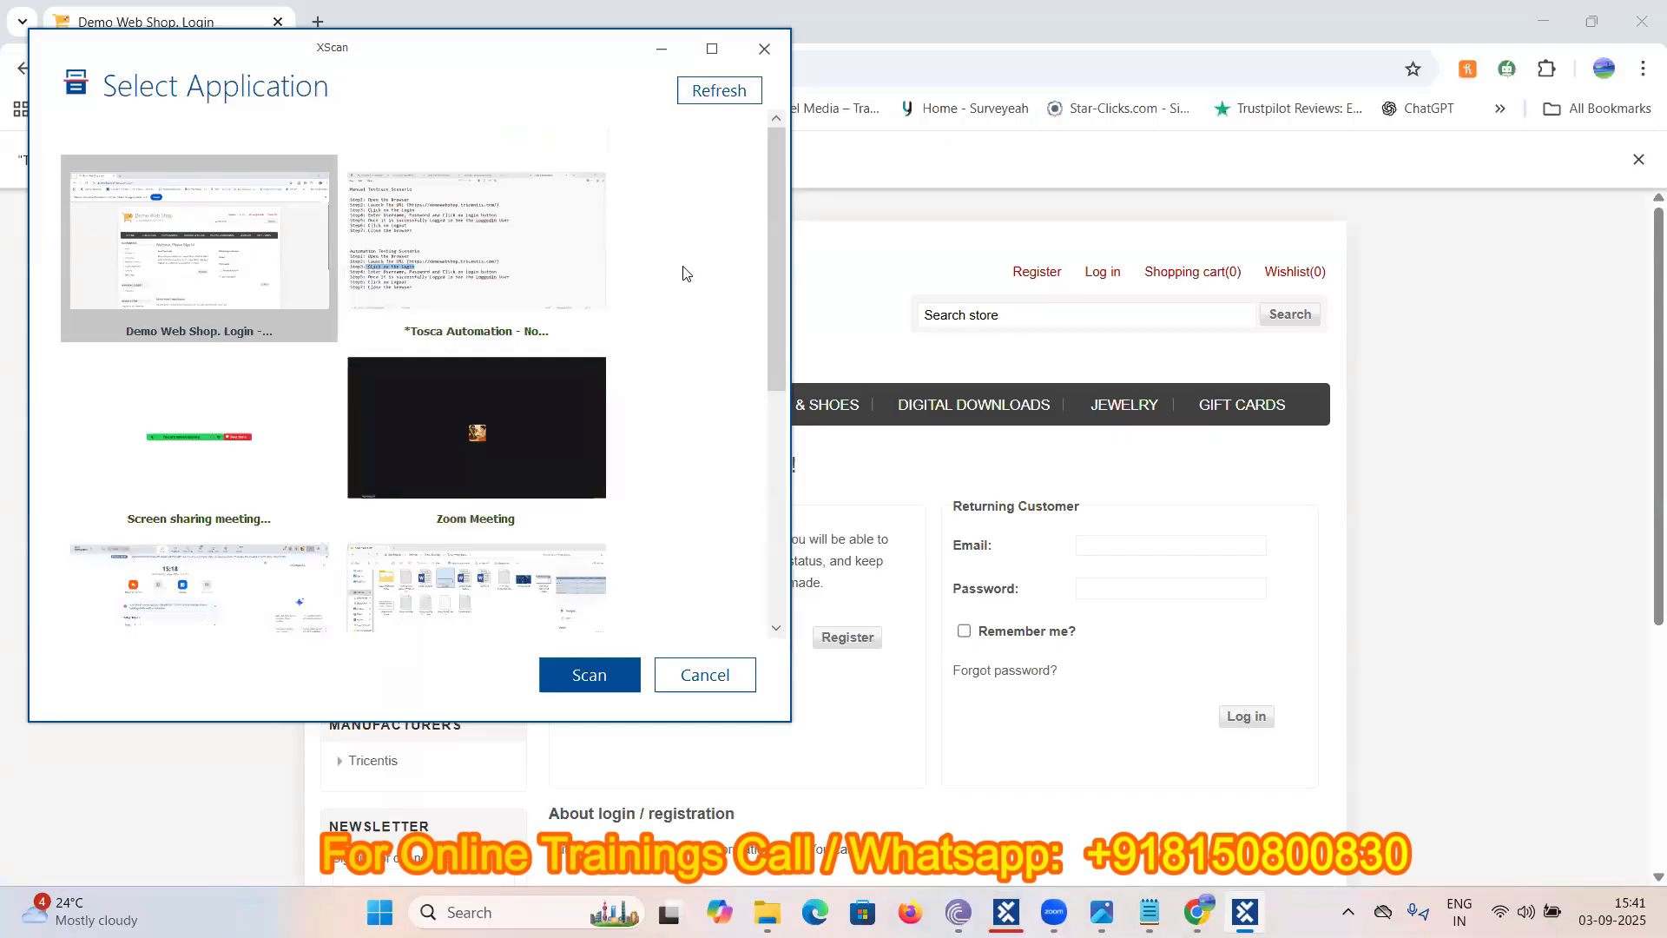
scroll(682, 274, "down", 5)
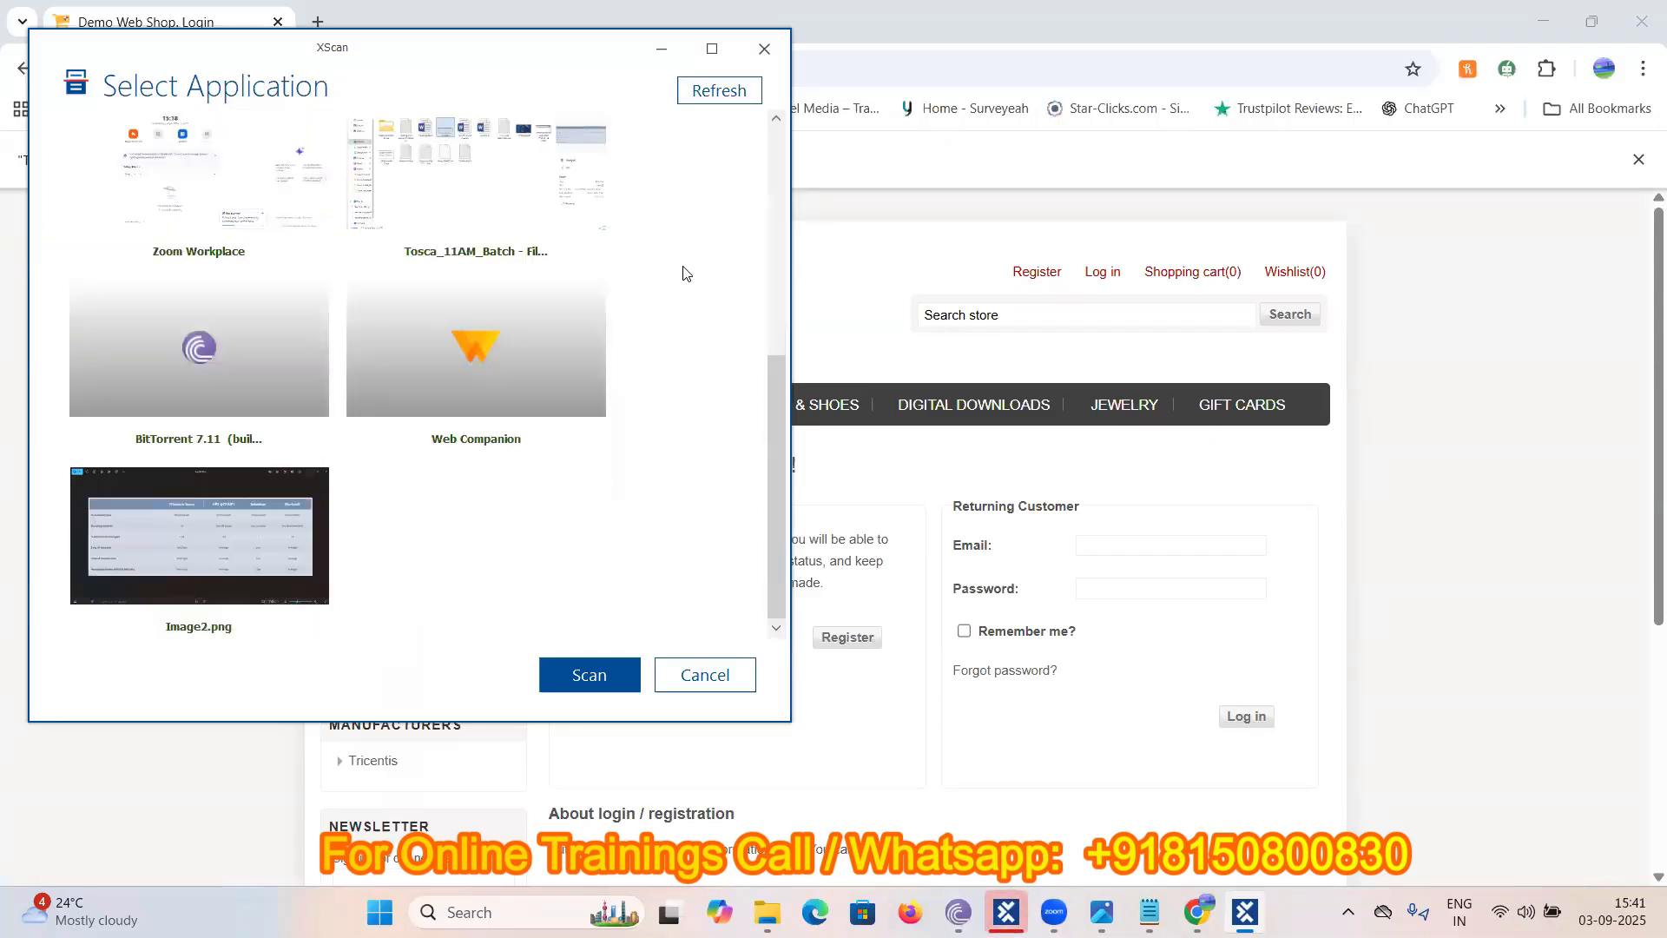
scroll(682, 273, "up", 5)
scroll(683, 274, "down", 5)
scroll(682, 273, "up", 5)
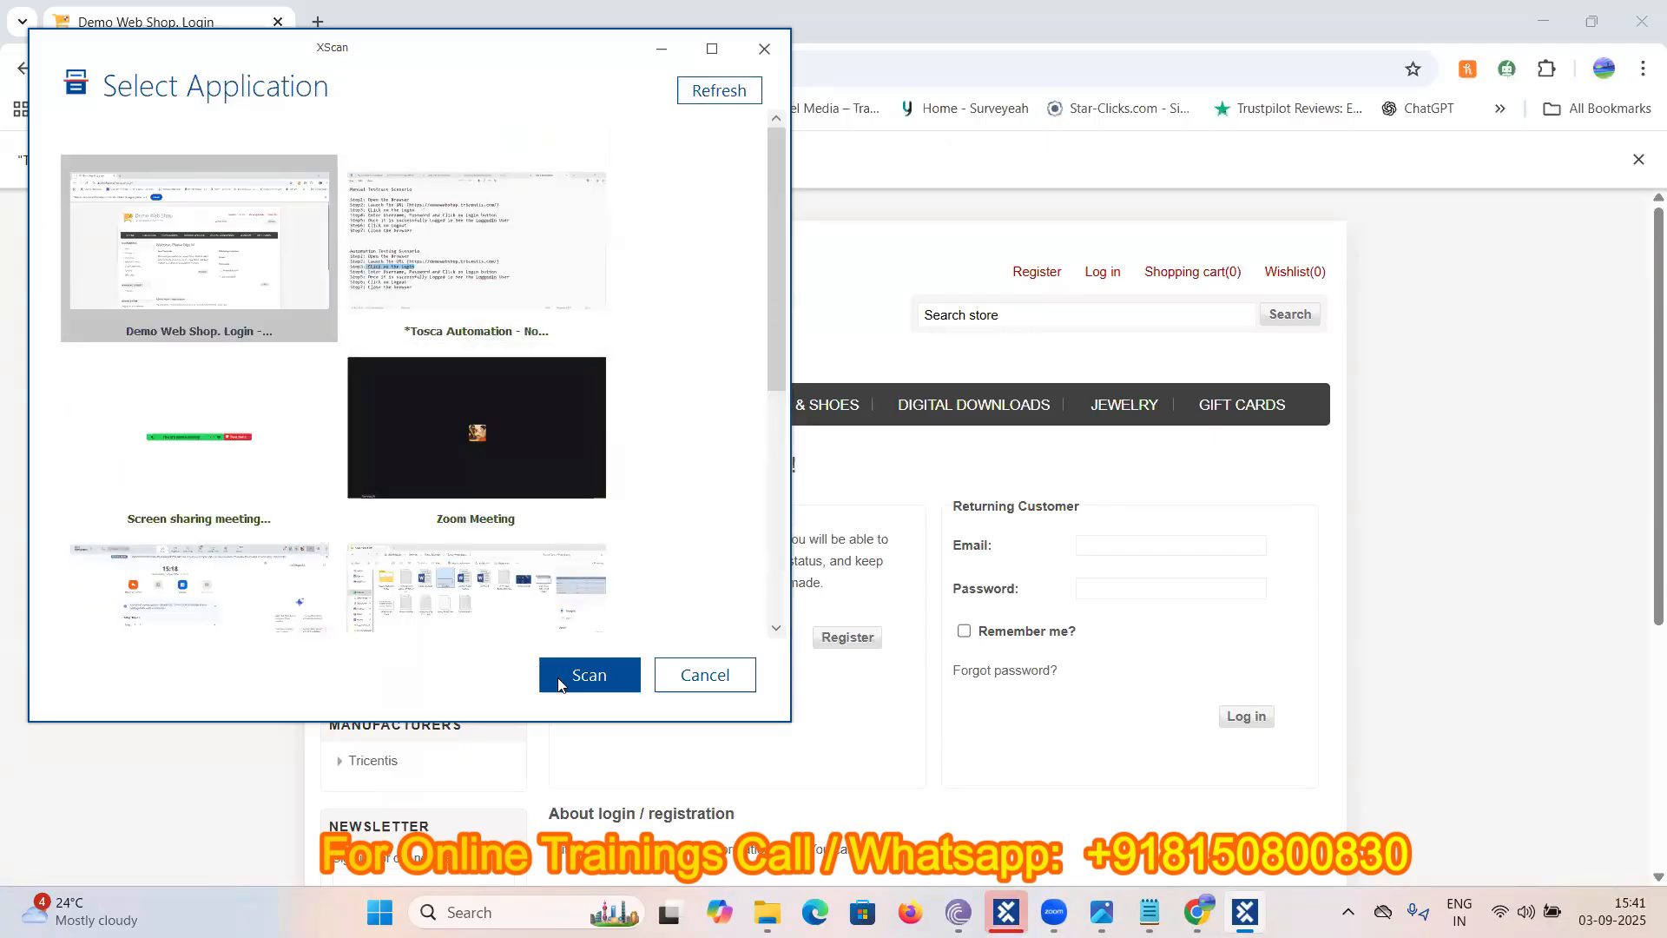
left_click(588, 675)
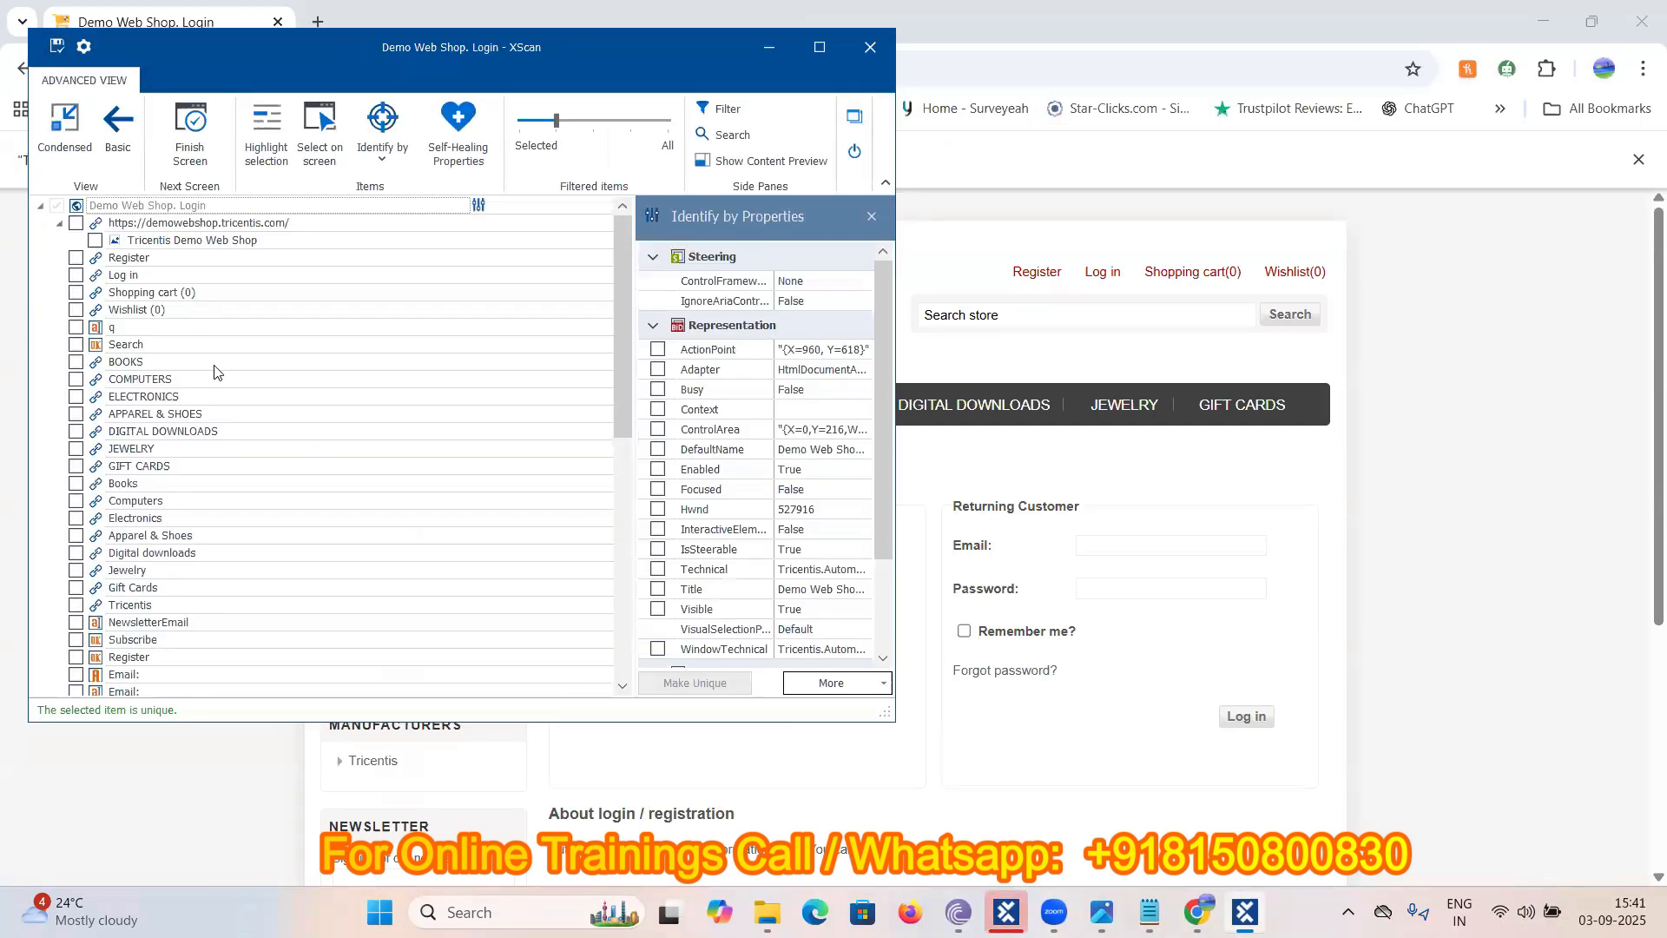
- Check the Email and Password fields in the XScan element tree
scroll(139, 404, "down", 1)
scroll(138, 404, "up", 1)
scroll(169, 512, "down", 5)
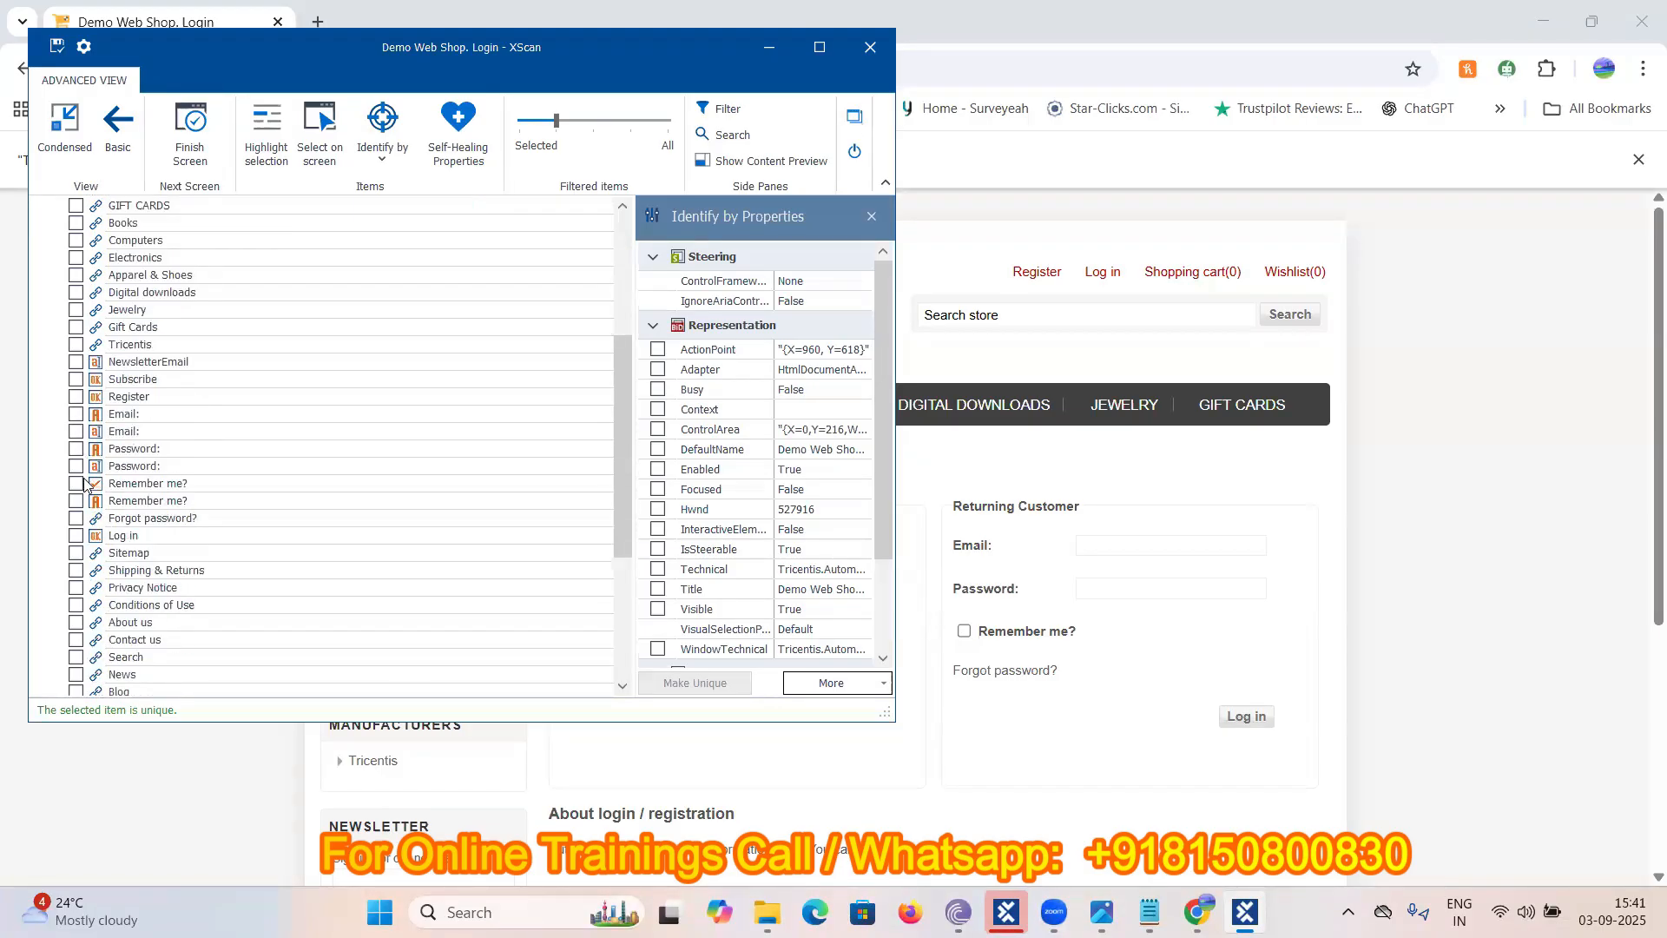
left_click(75, 431)
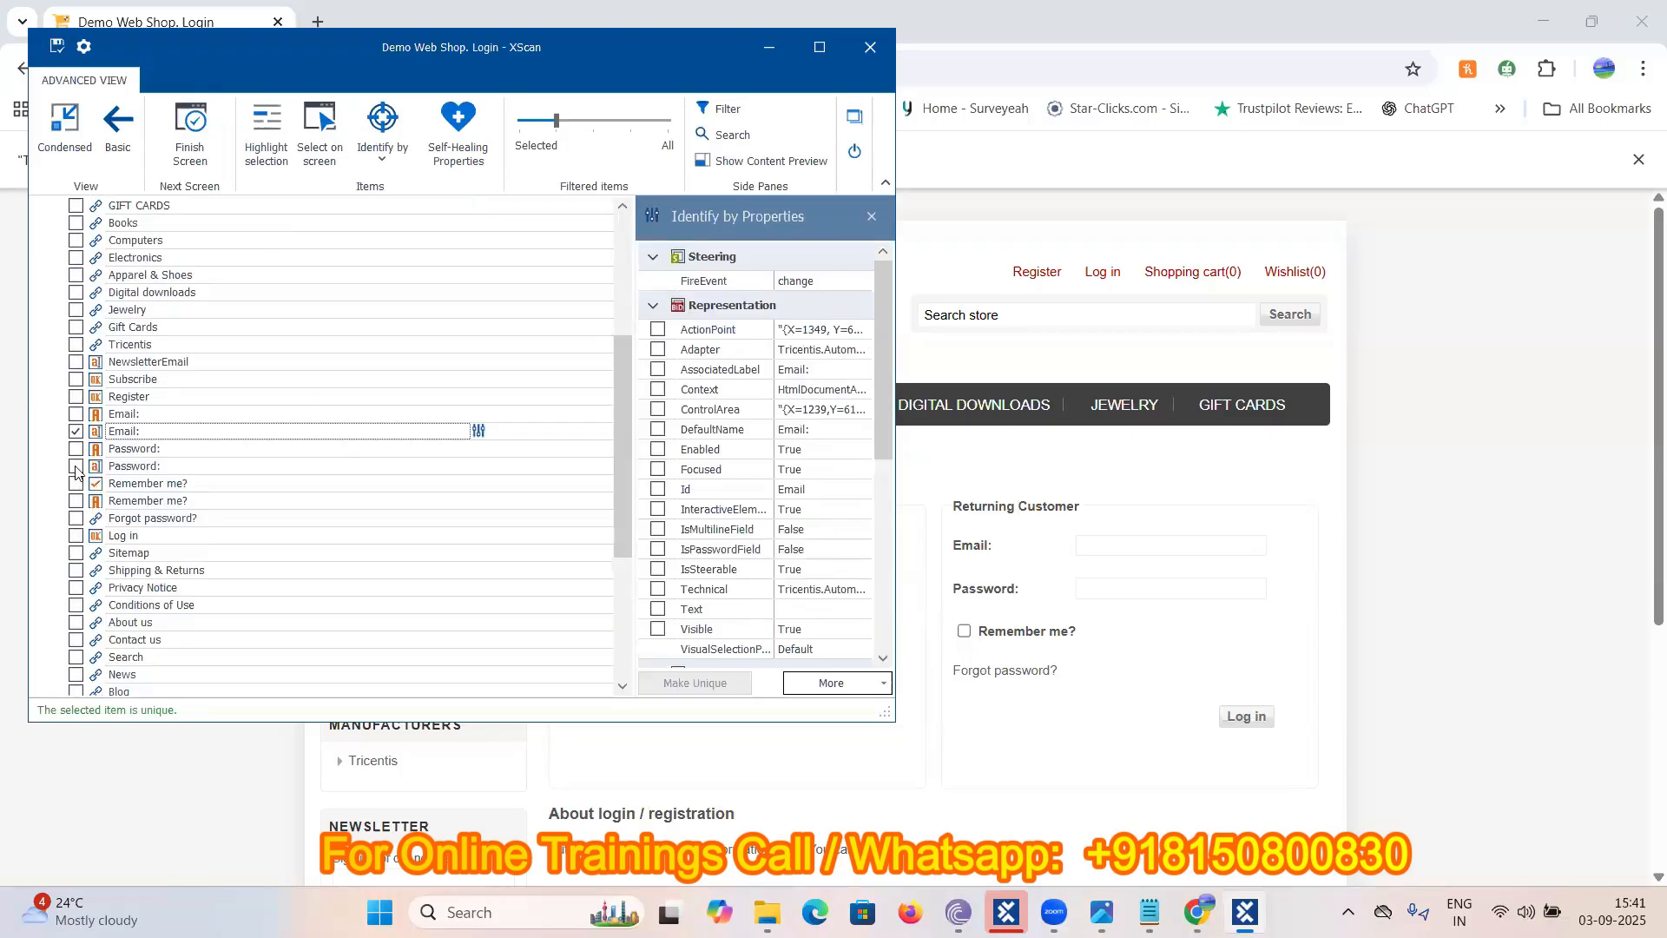
left_click(76, 466)
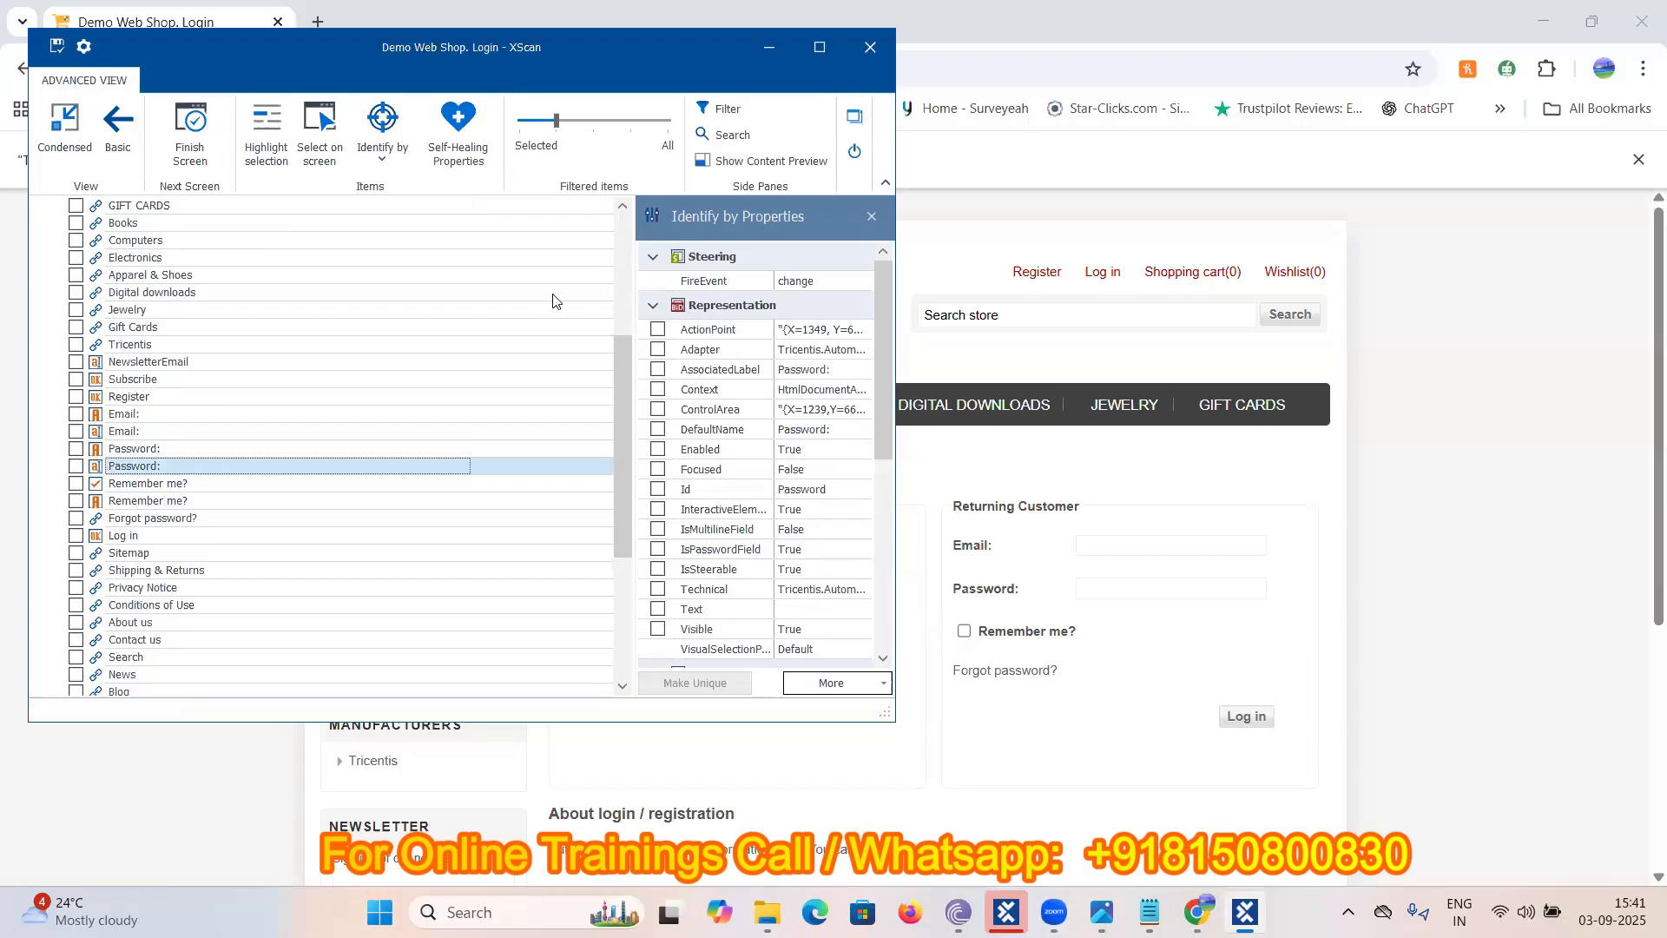
- Capture the Email field, Password field and Log in button directly from the login page
left_click(321, 131)
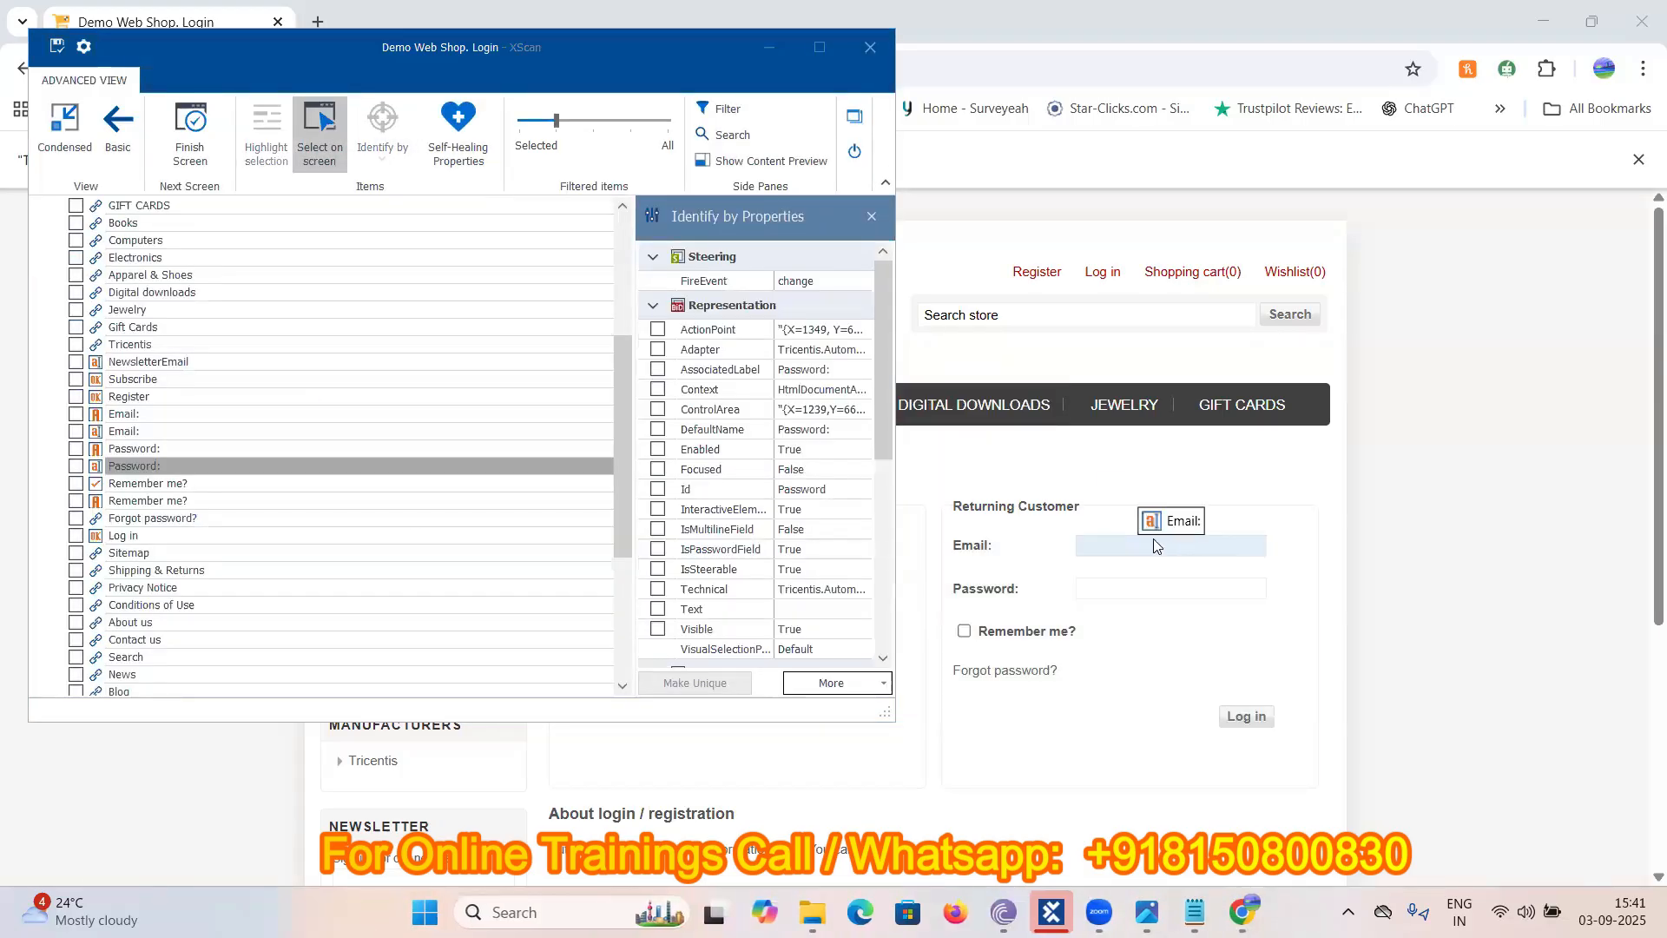
left_click(1152, 547)
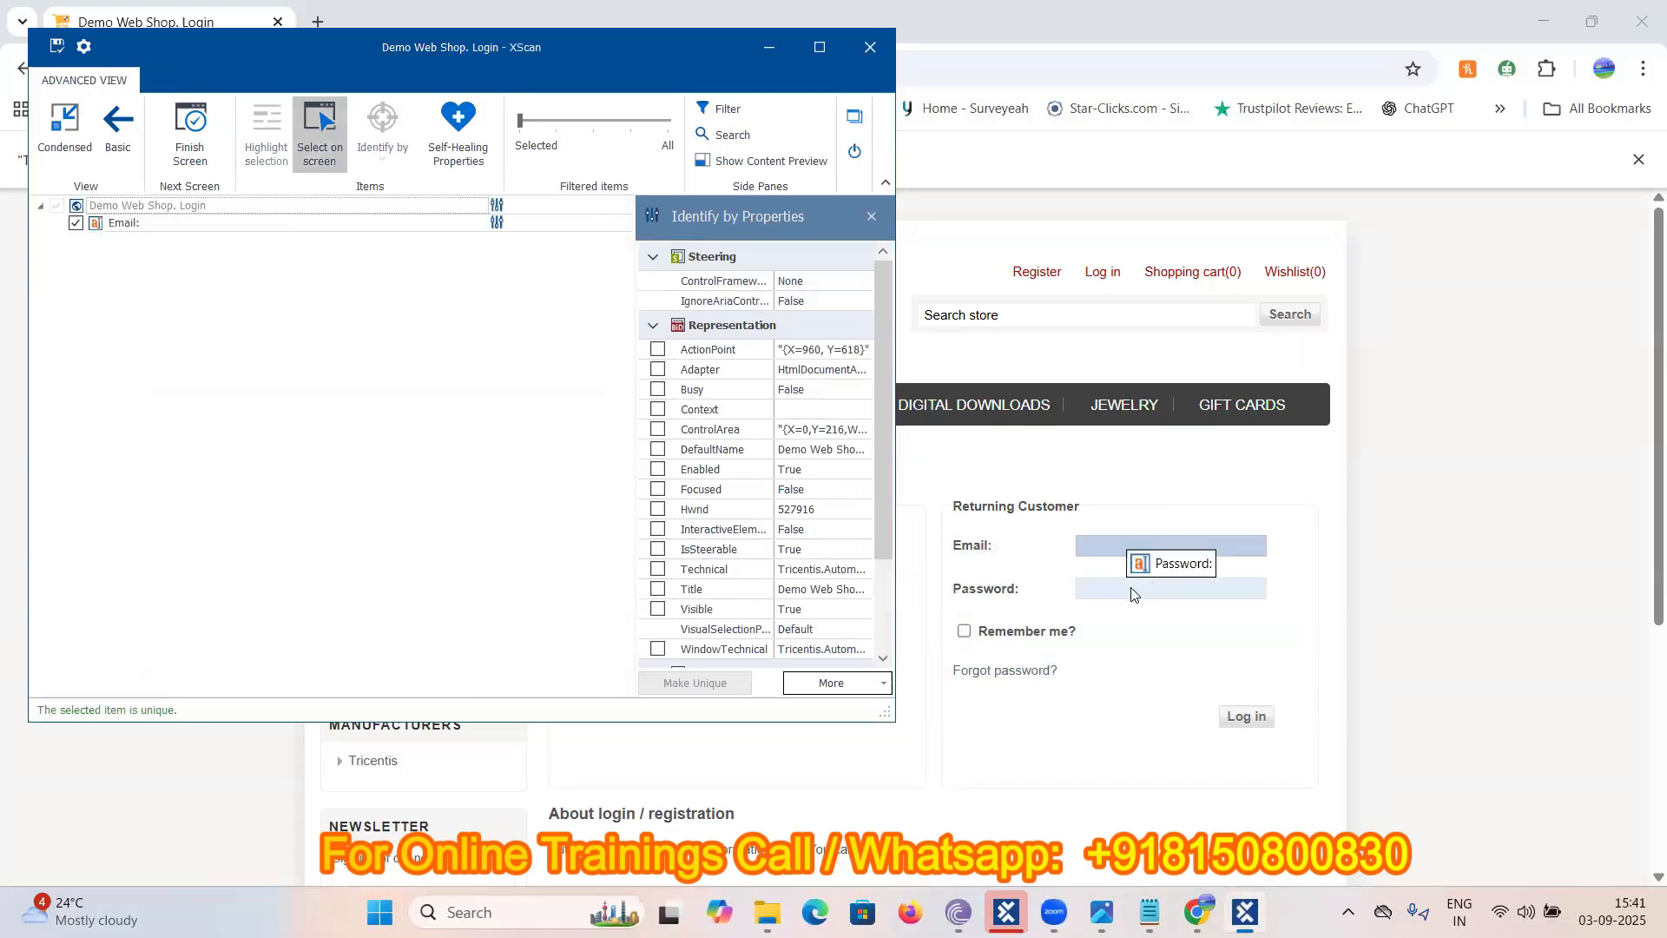
left_click(1132, 594)
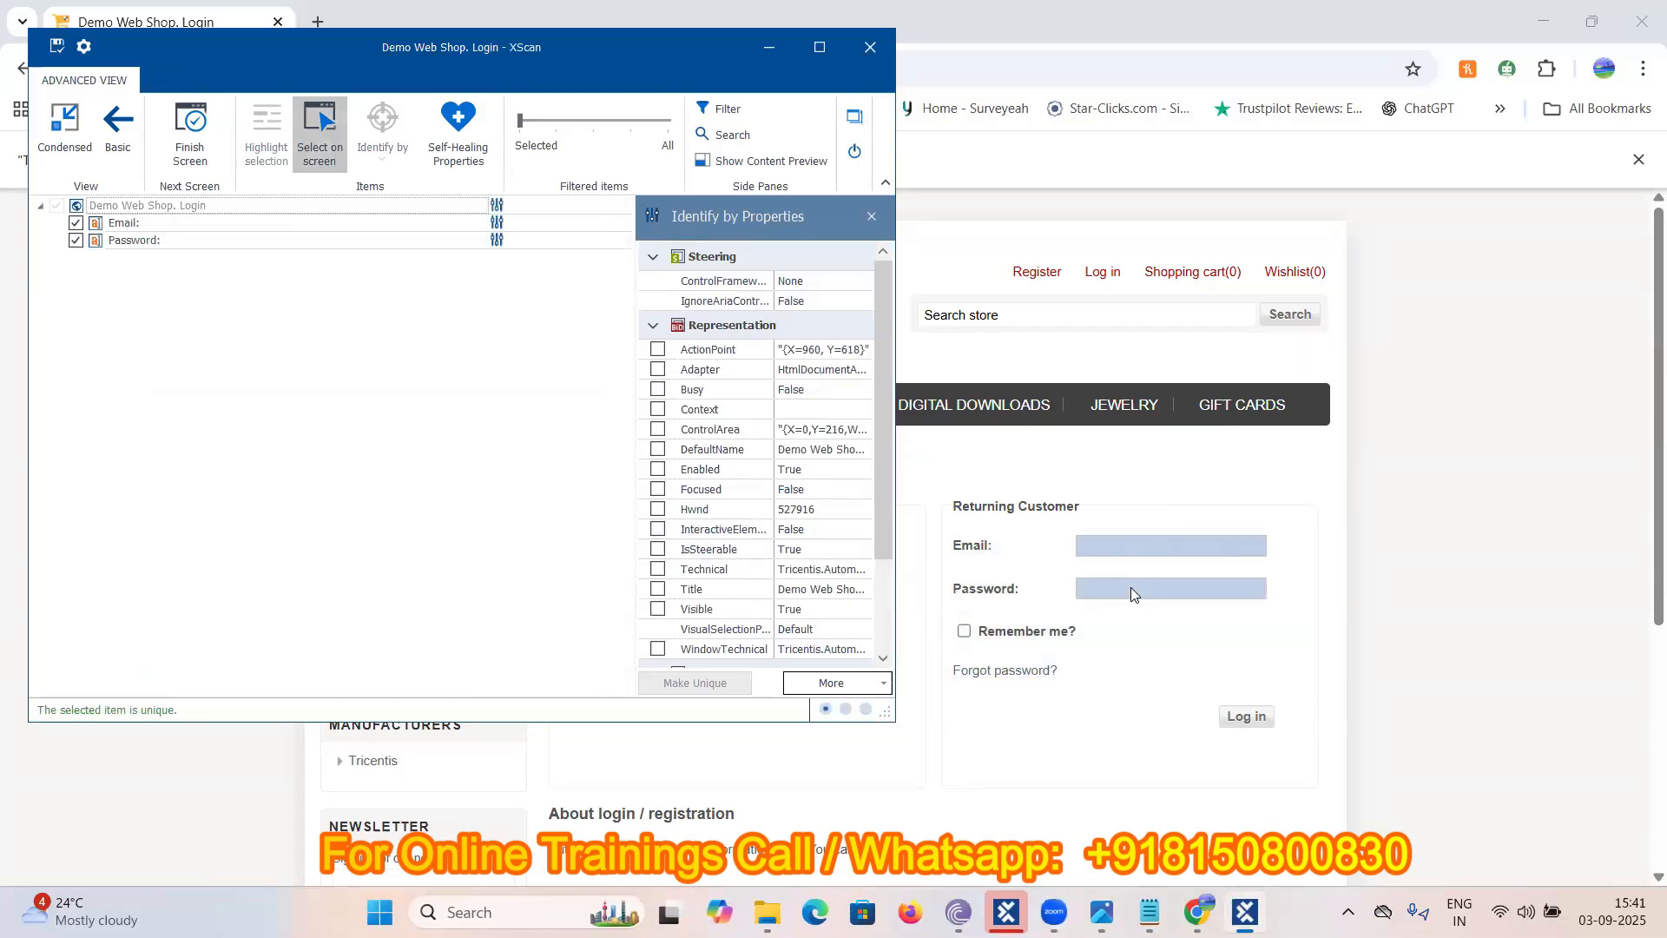
left_click(1249, 715)
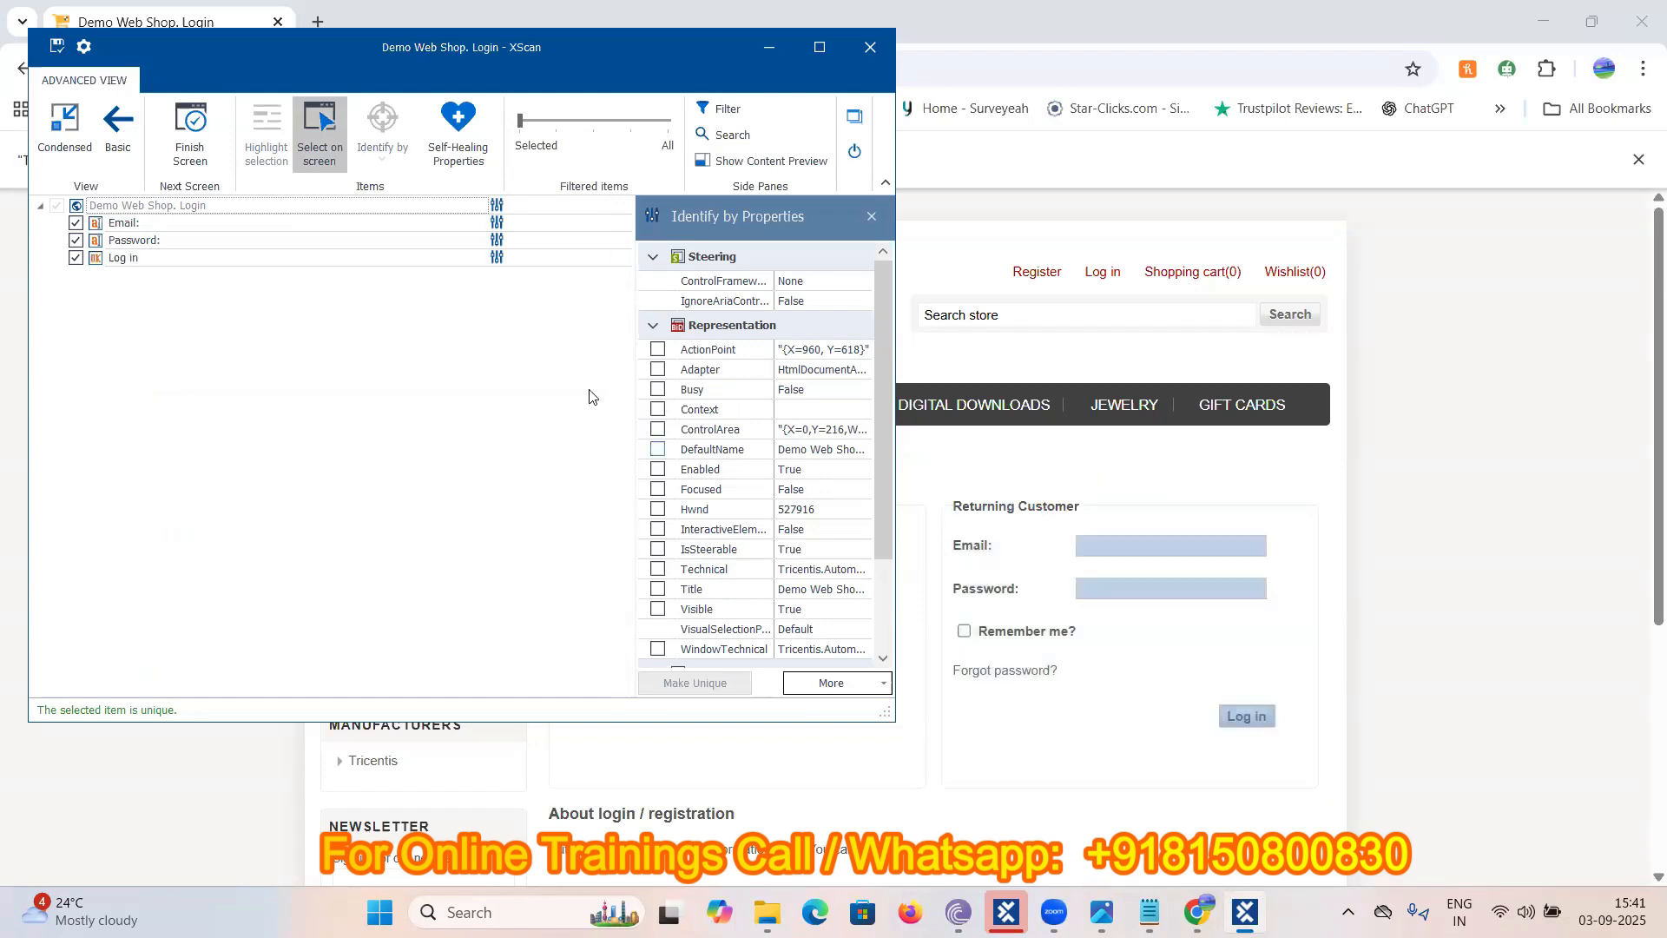
left_click(298, 205)
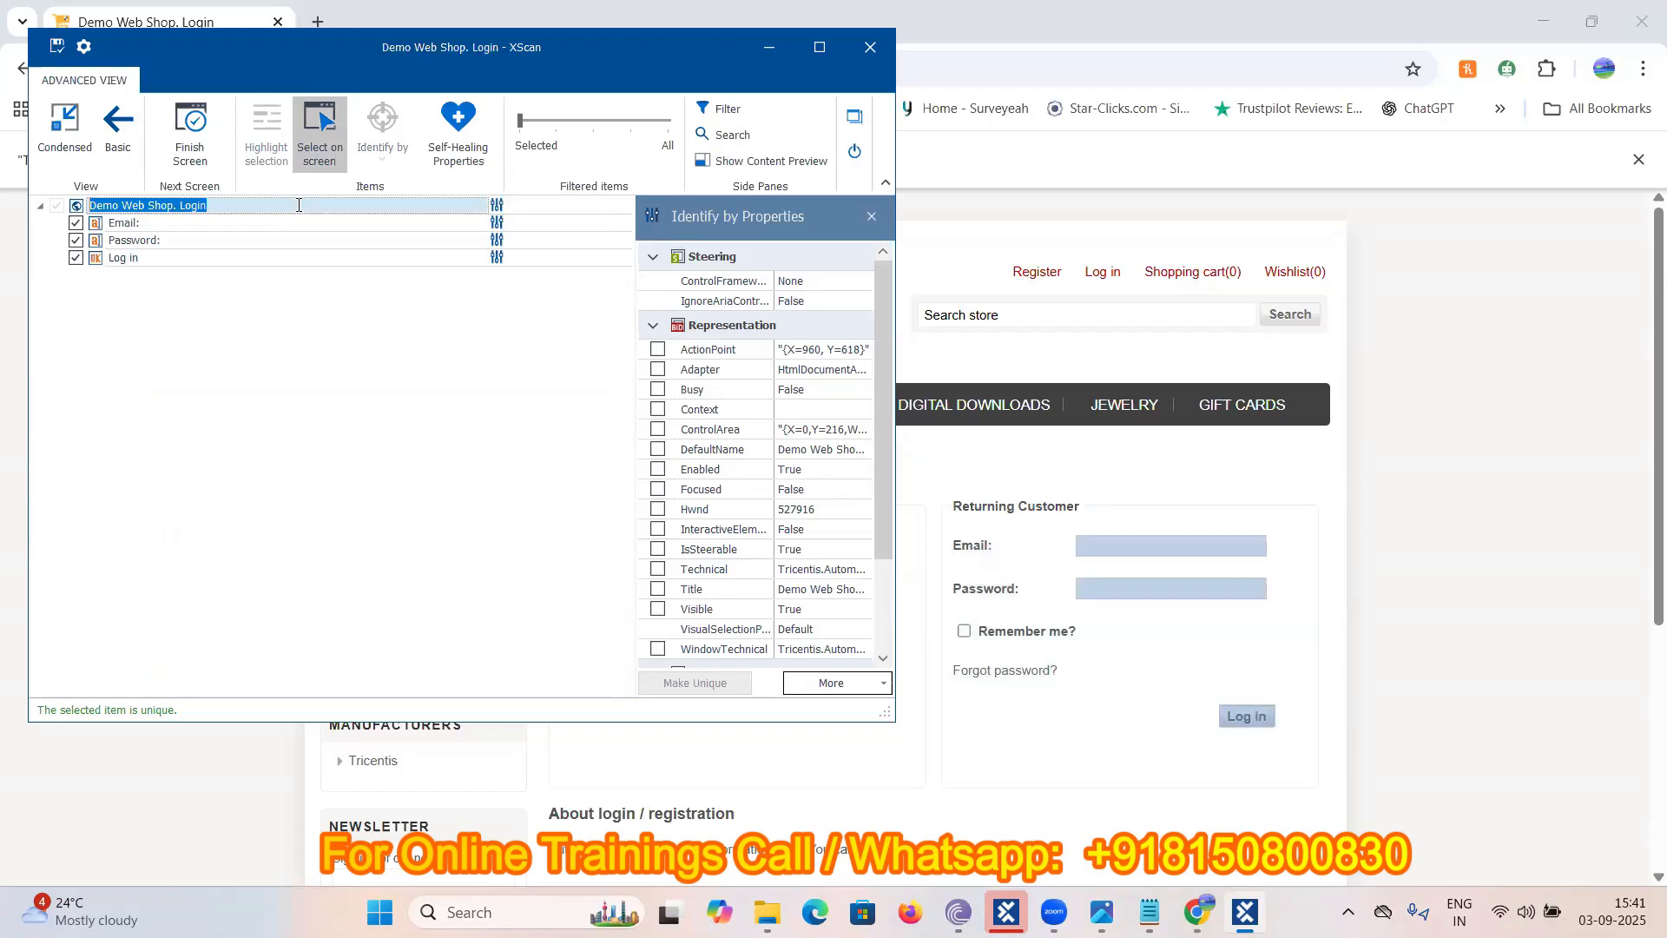
- Rename the root module to 'User Credentials And Login' and save it
type("User ")
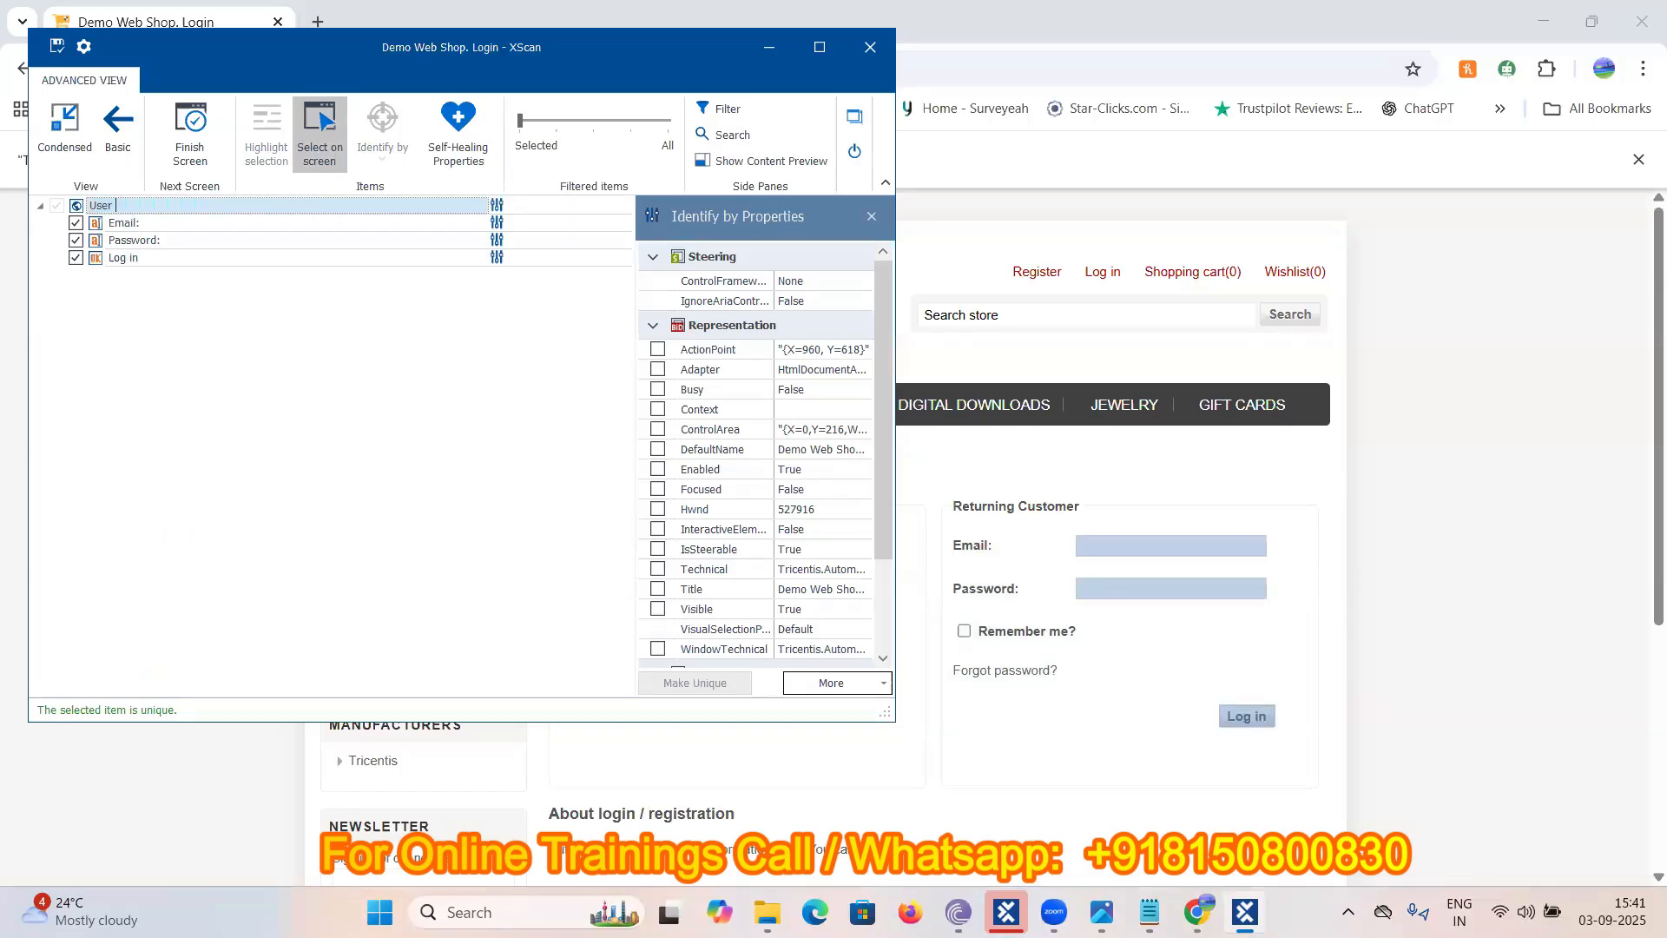
type("Credentials And Login")
left_click_drag(229, 205, 92, 222)
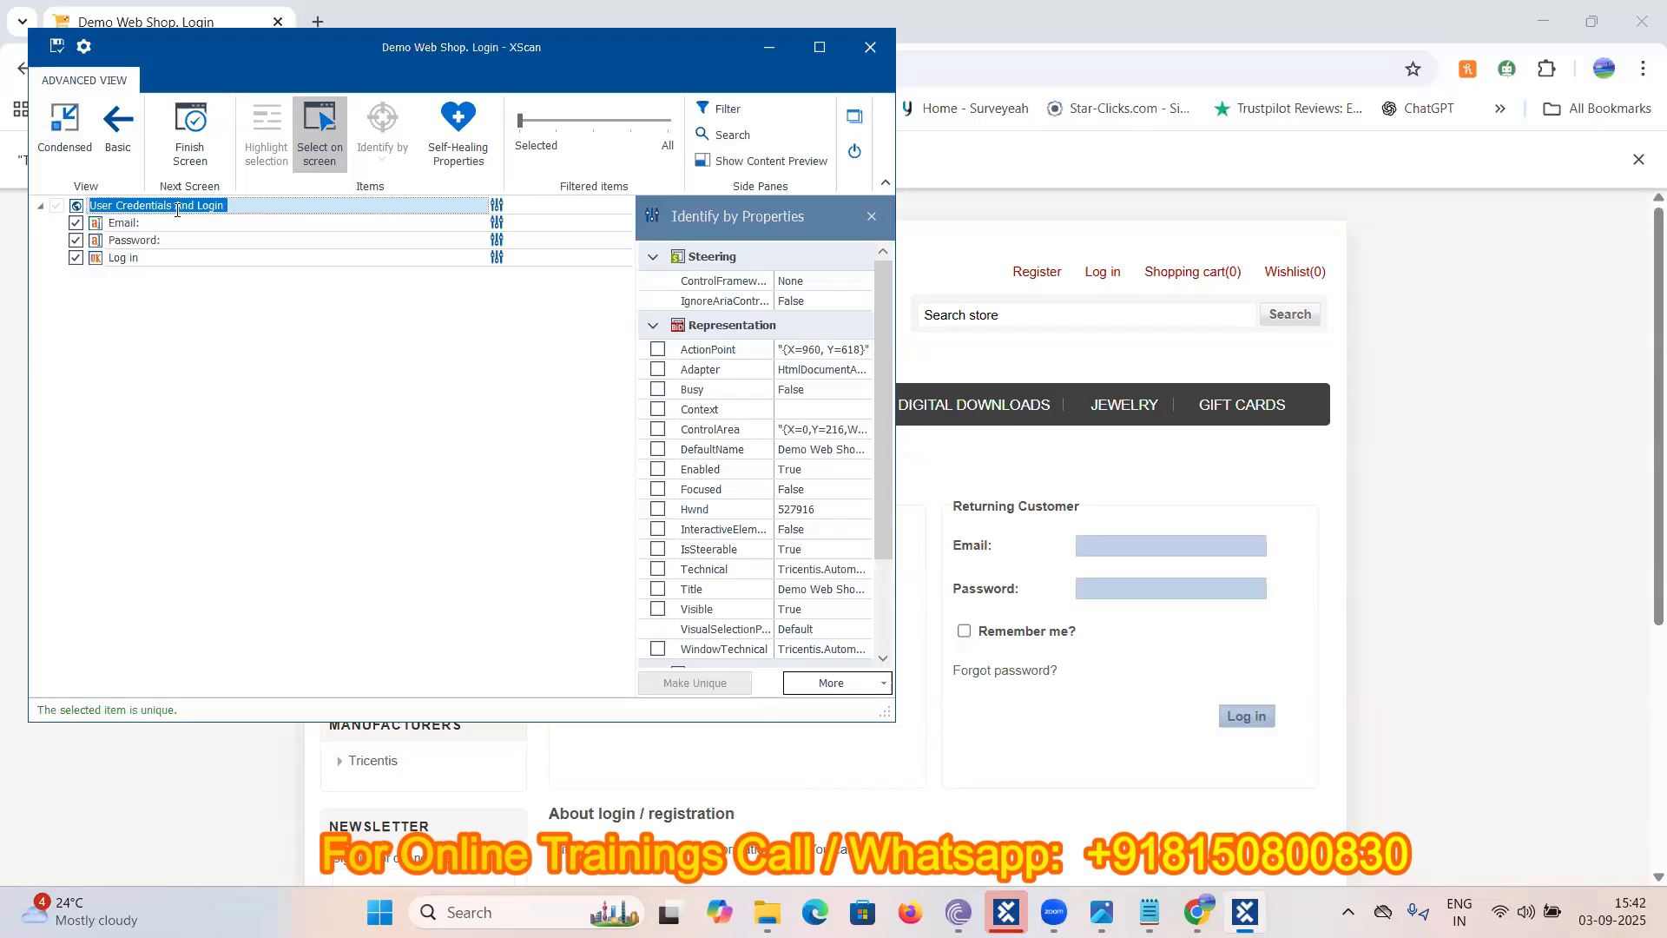
left_click(56, 52)
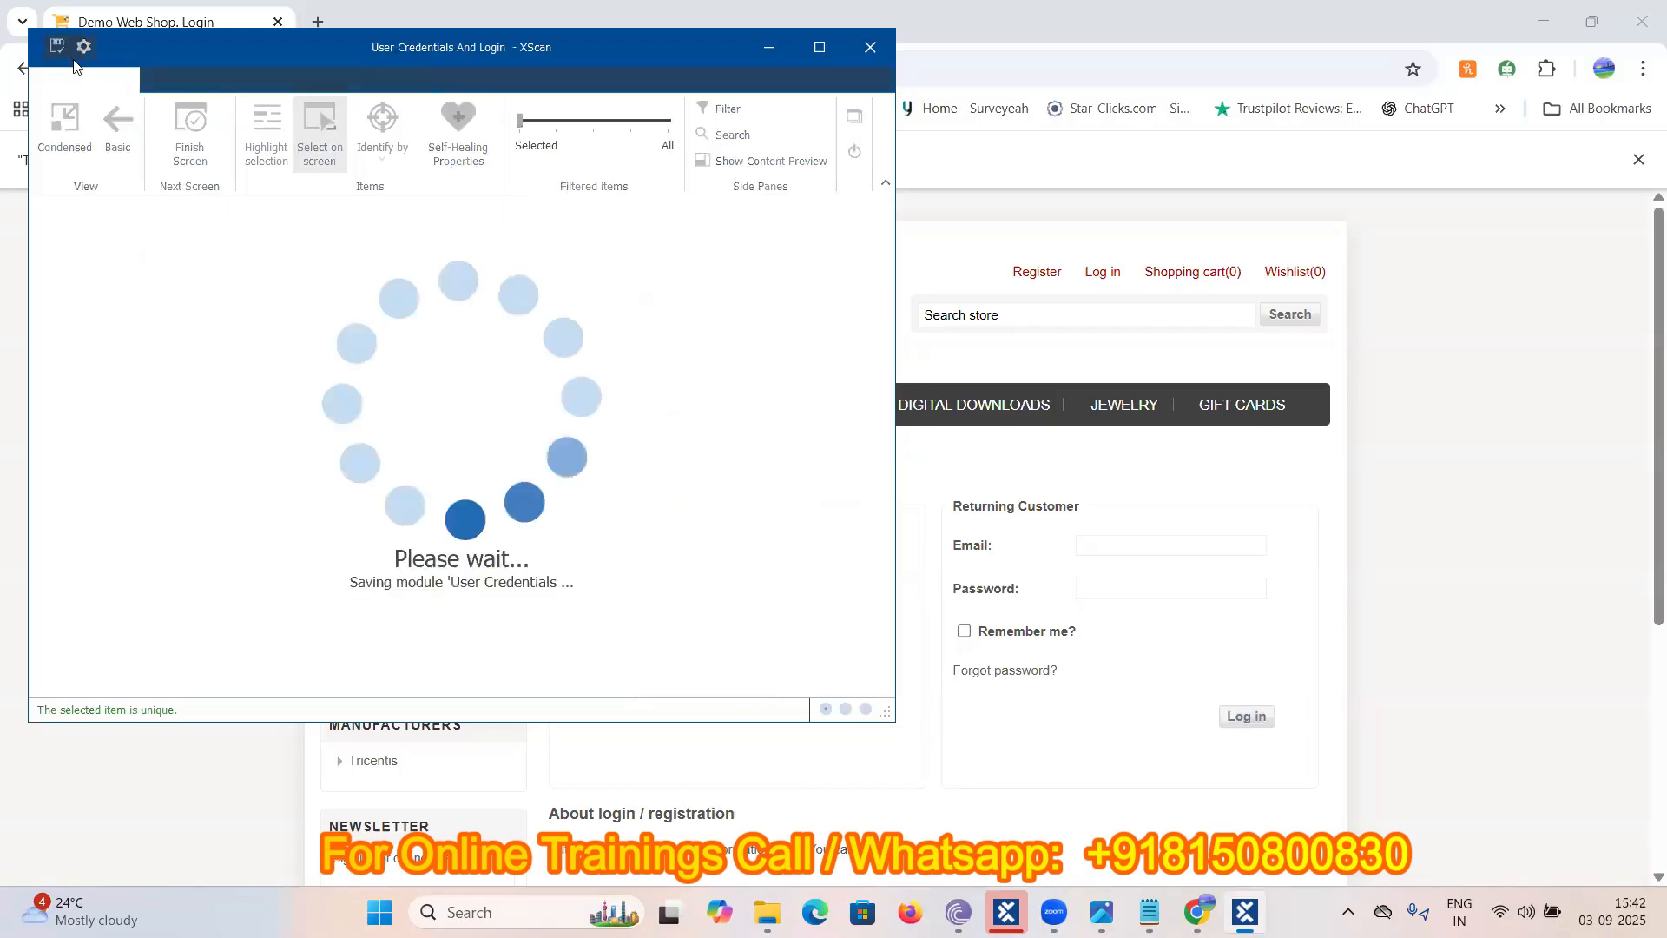
- Close XScan and check the new User Credentials And Login module under DemoWebshop in Tosca Commander
left_click(853, 154)
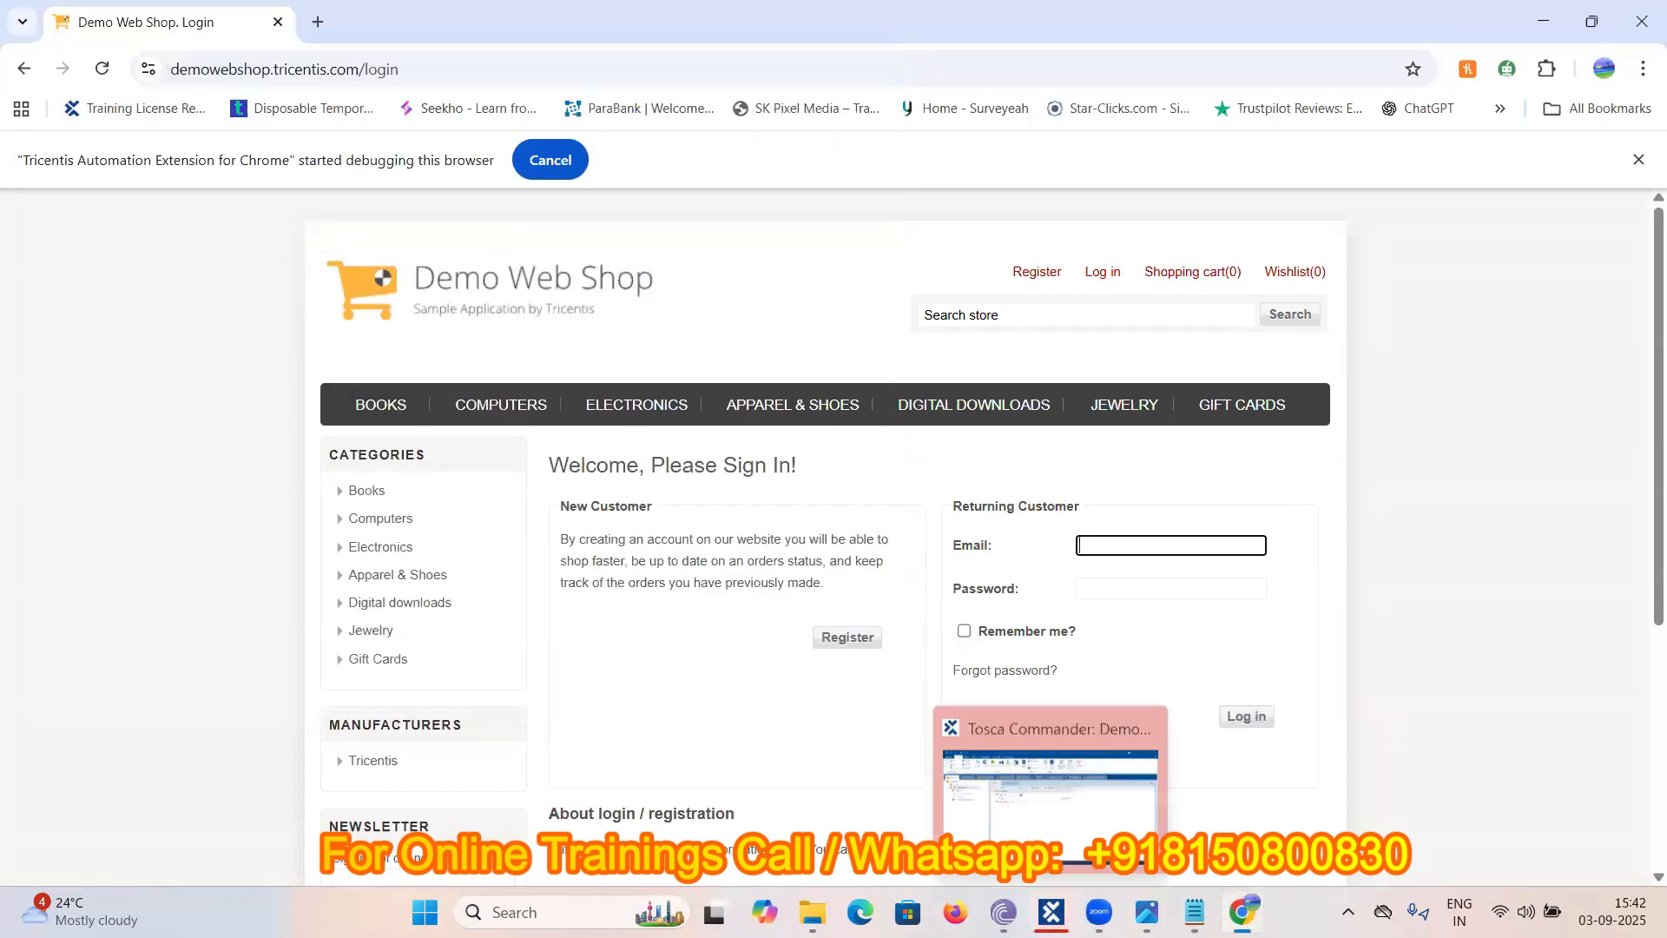
left_click(1051, 910)
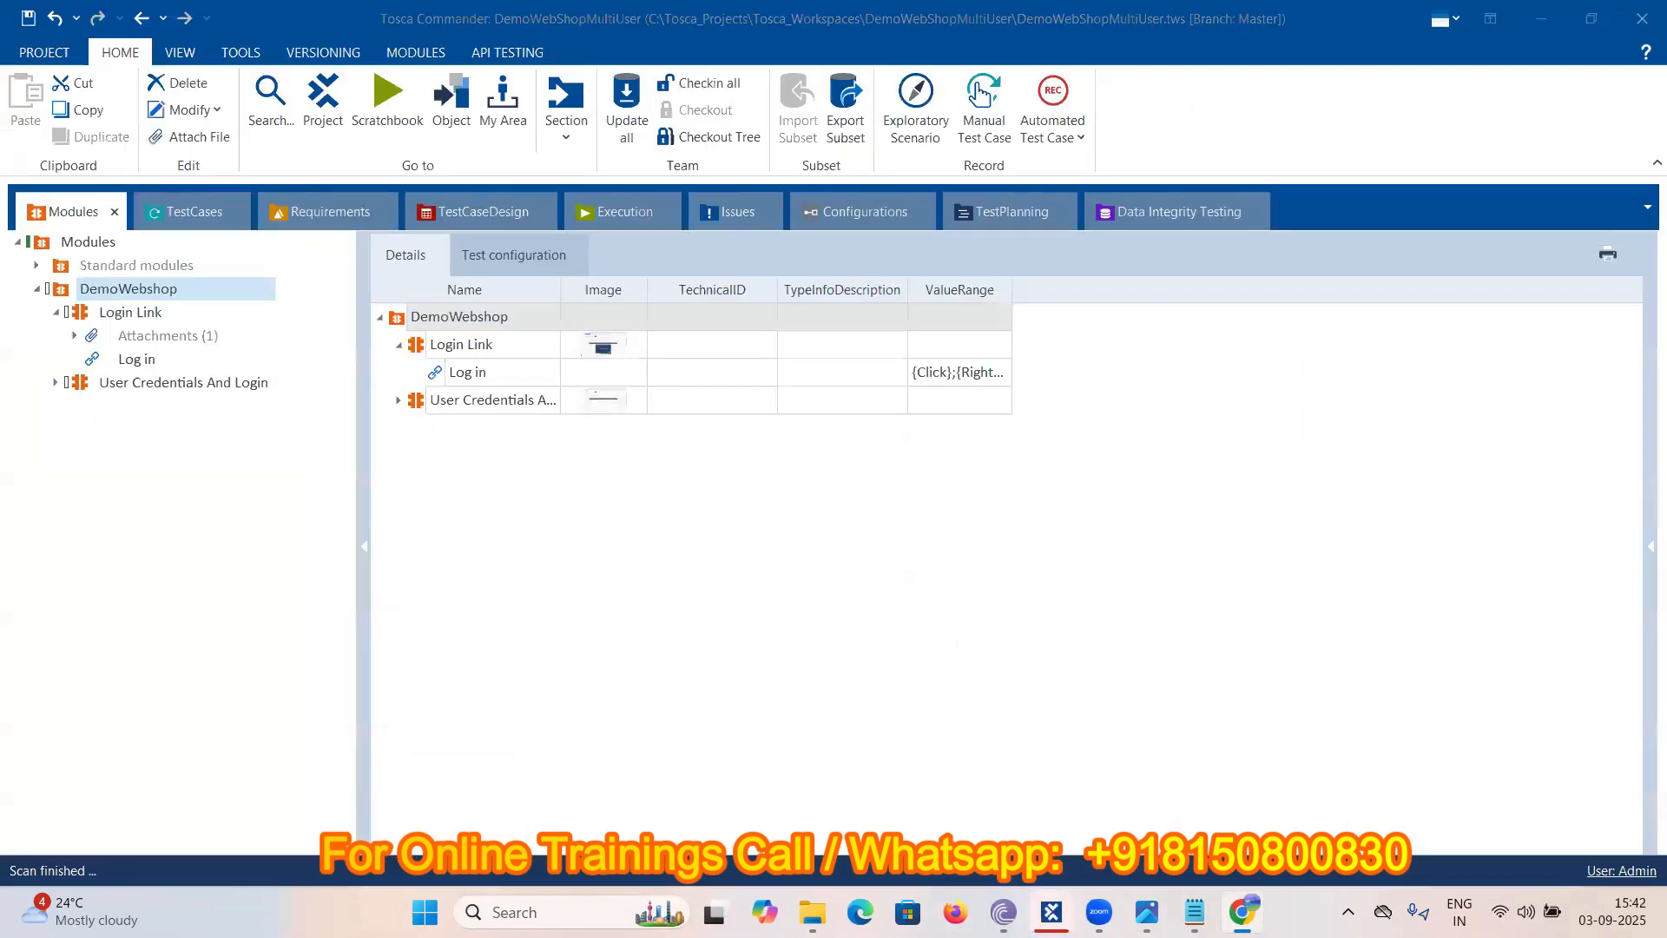
left_click(54, 383)
left_click(54, 383)
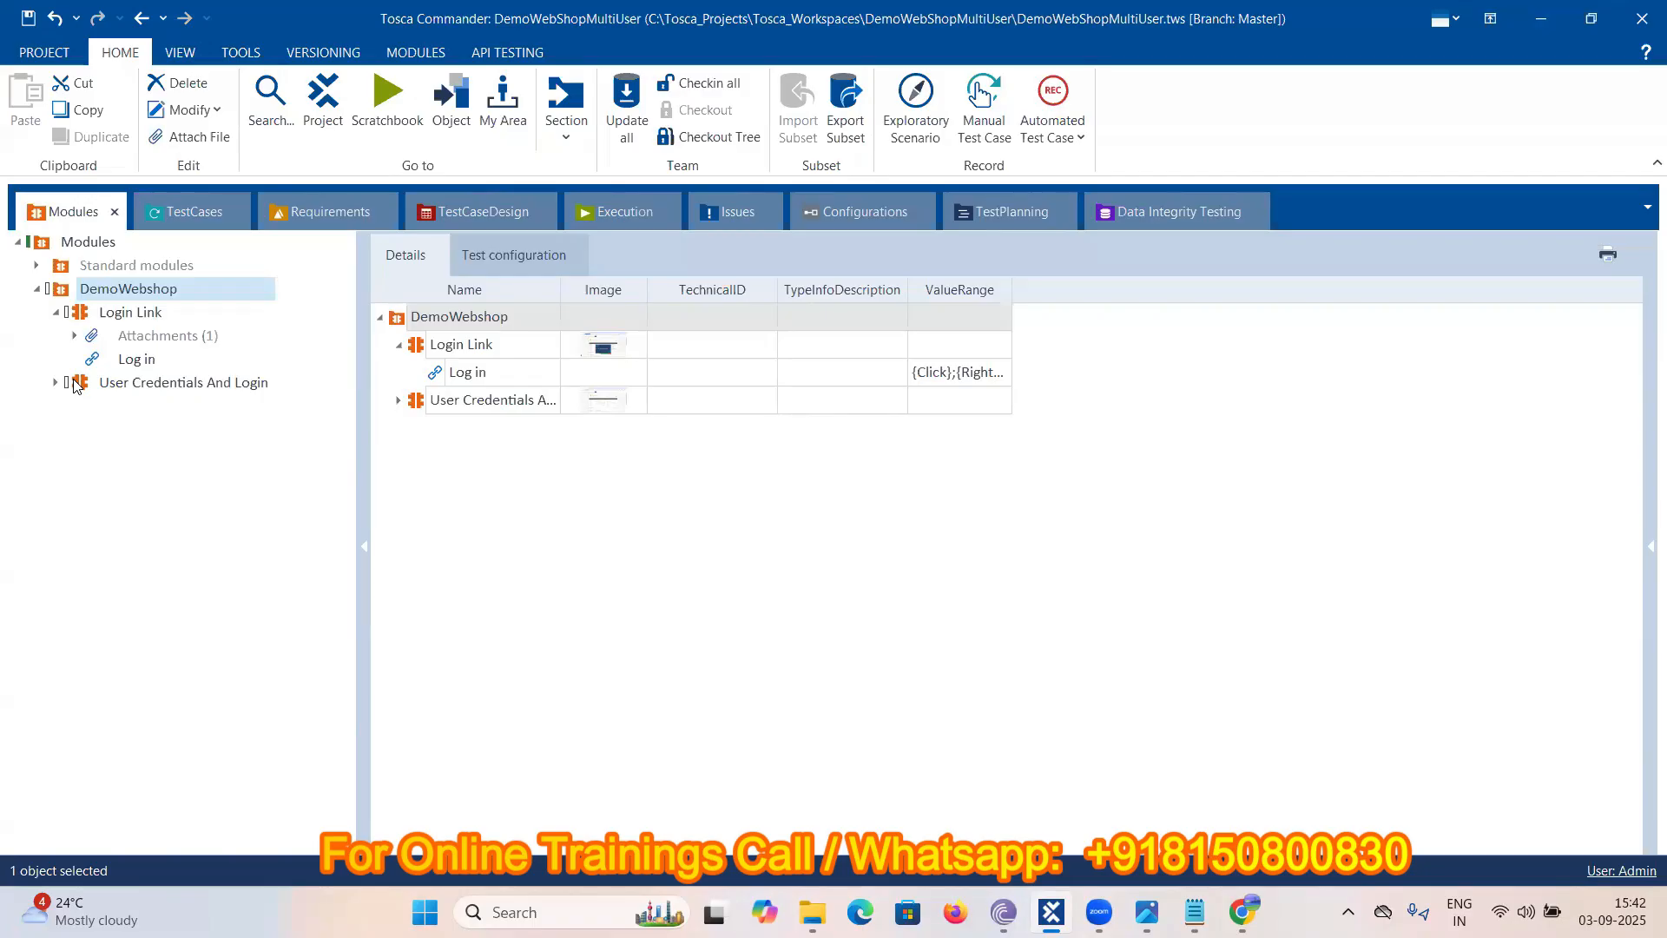
left_click_drag(75, 385, 166, 216)
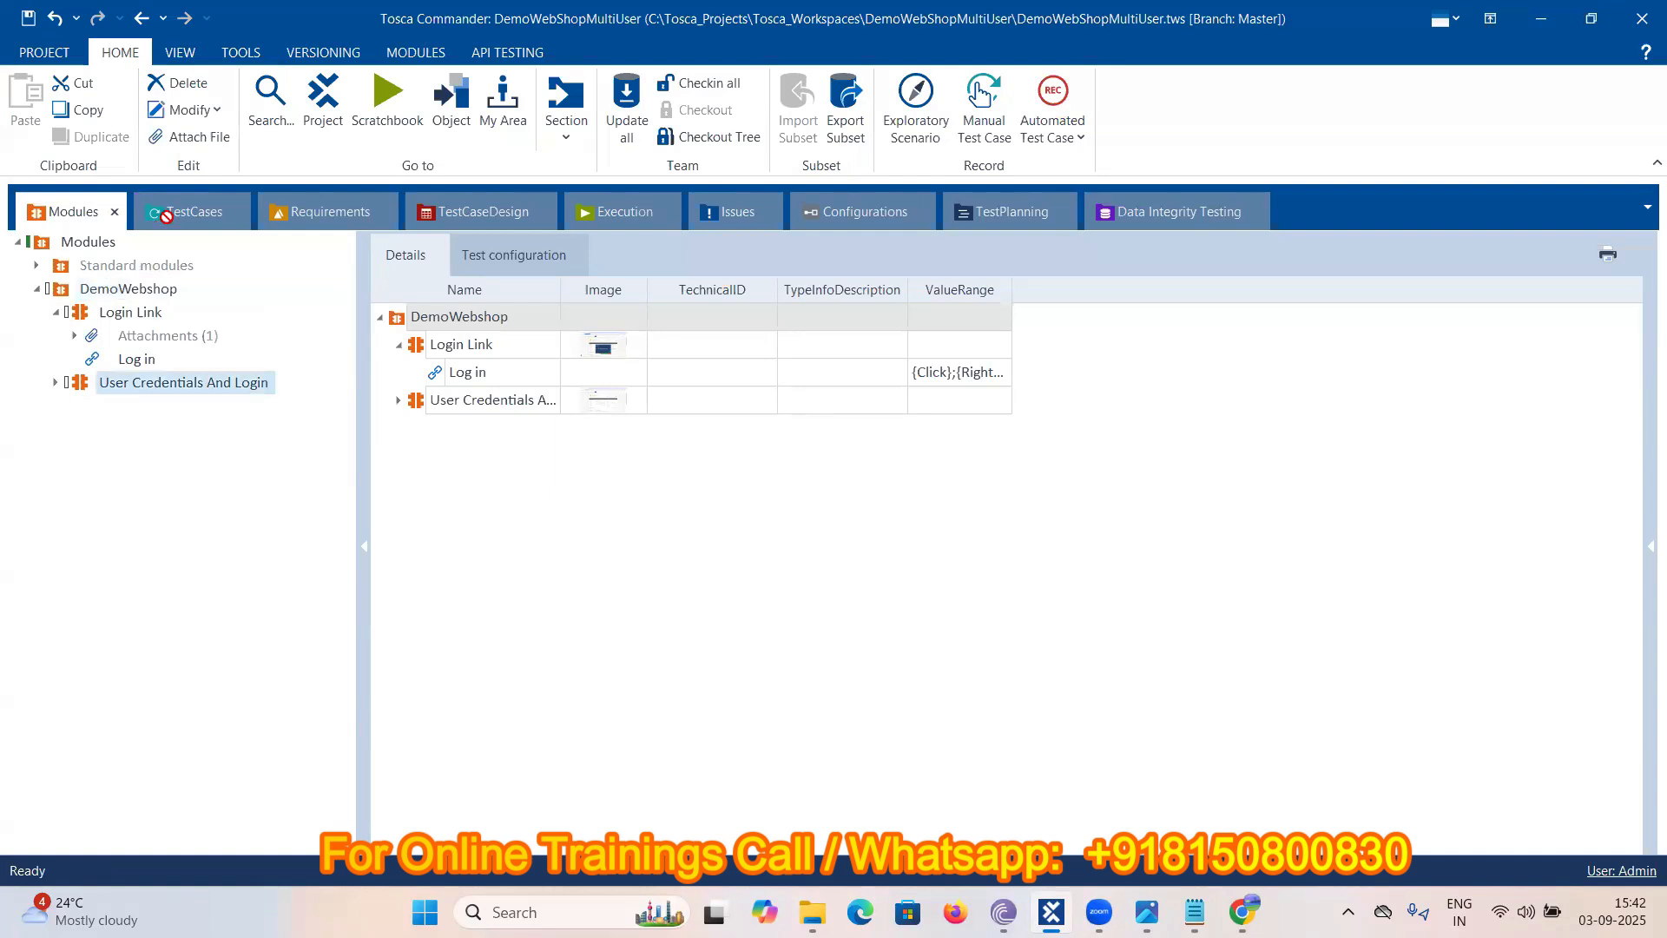
- Drop the User Credentials And Login module onto Testcase01 as a new step
left_click_drag(166, 216, 167, 214)
left_click_drag(167, 214, 168, 214)
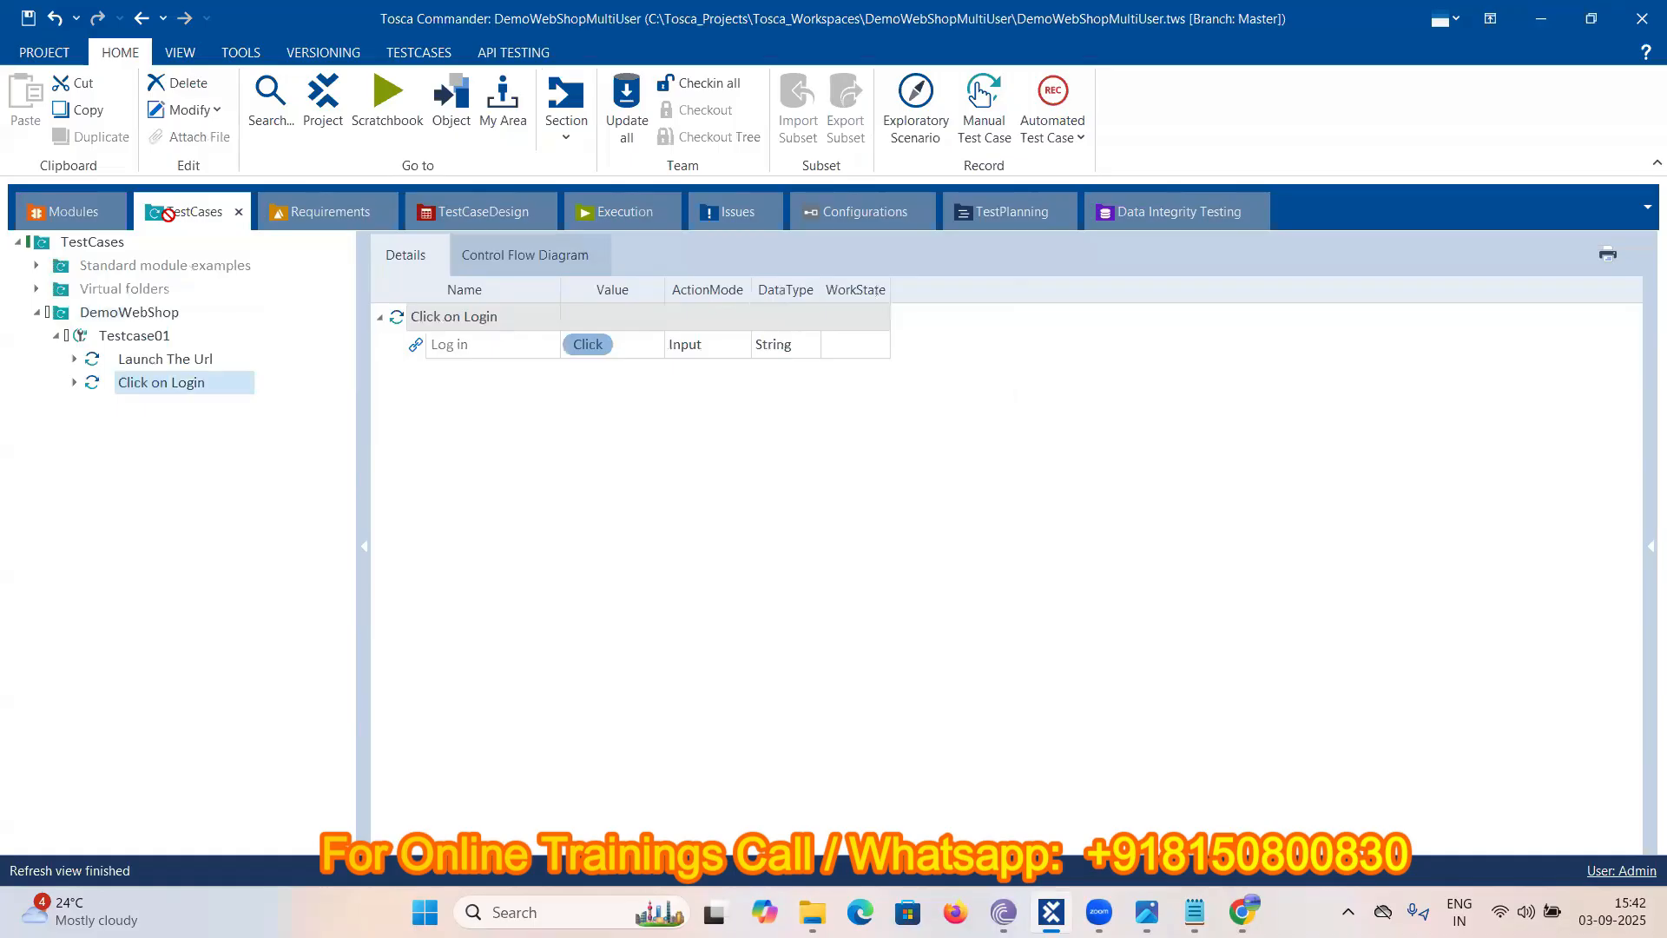
left_click_drag(168, 214, 182, 208)
left_click_drag(160, 270, 144, 332)
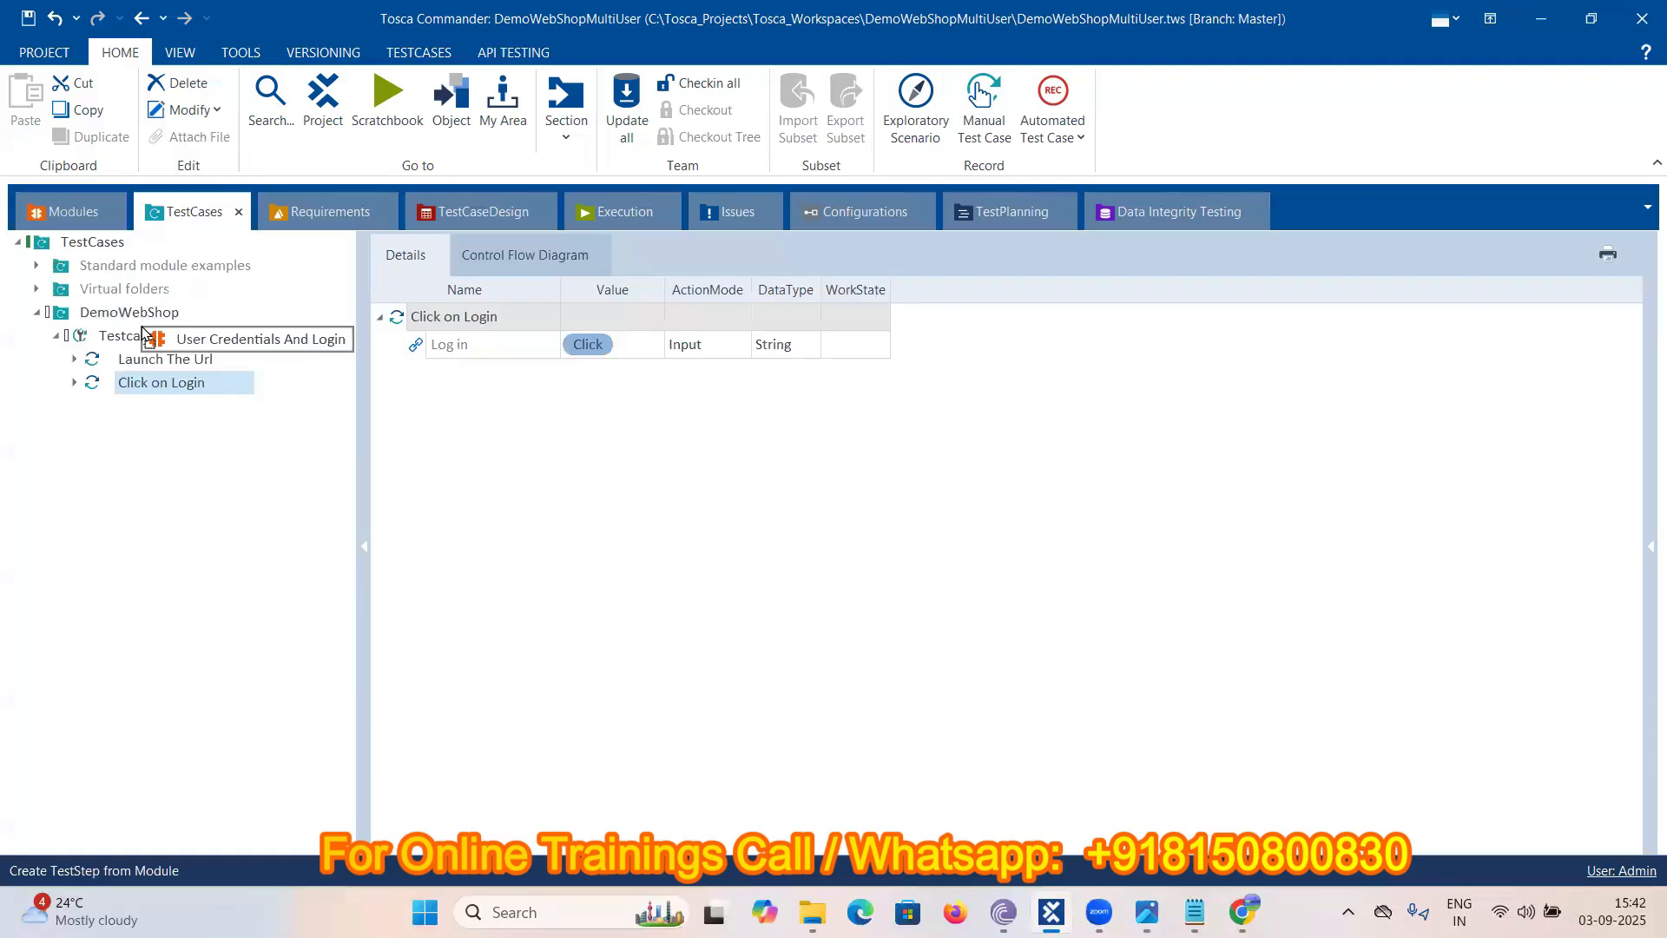
left_click_drag(144, 334, 137, 338)
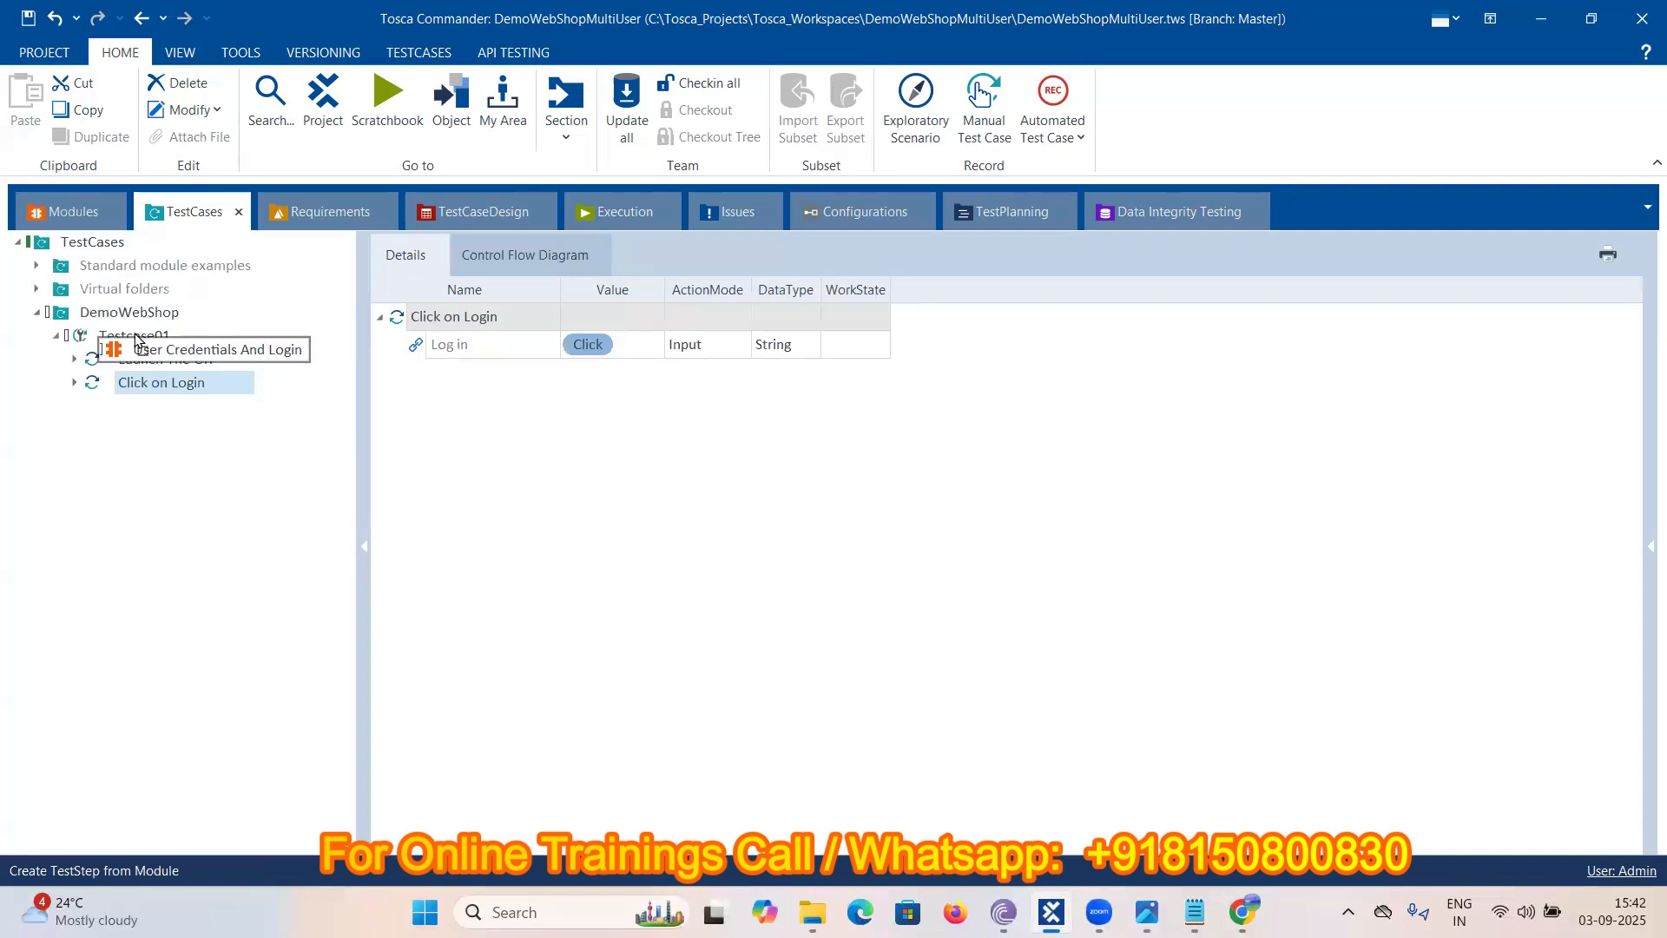
left_click_drag(137, 339, 136, 339)
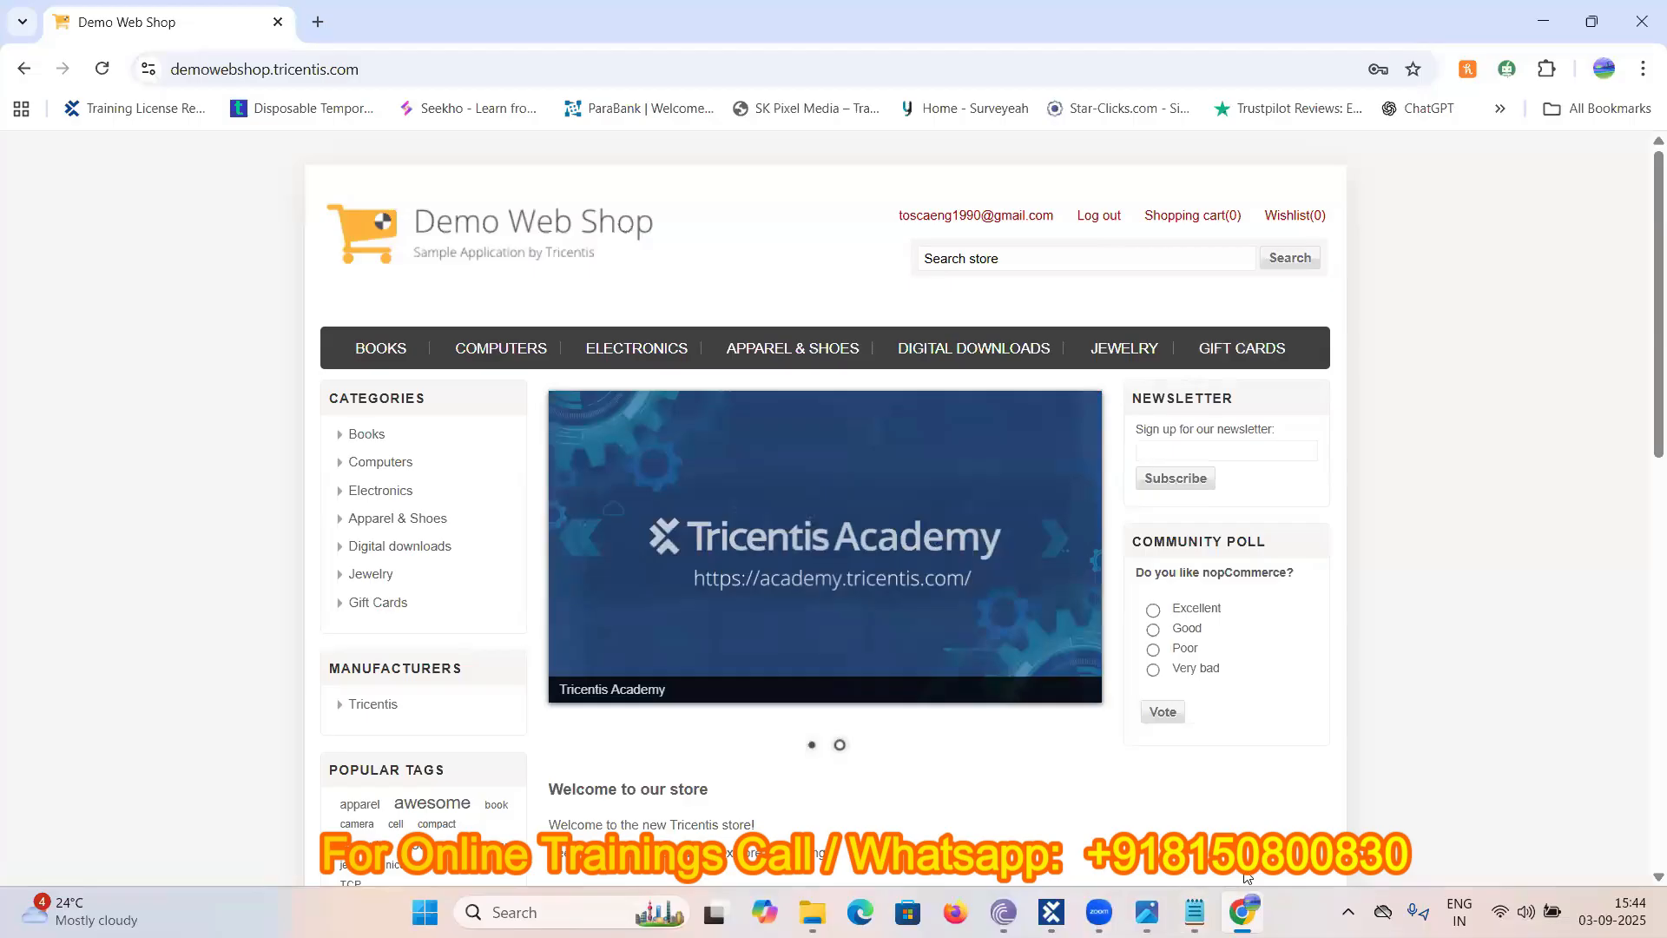
- Sign in to Demo Web Shop in Chrome and launch XScan on the home page to capture the Log out link
mouse_move(1247, 877)
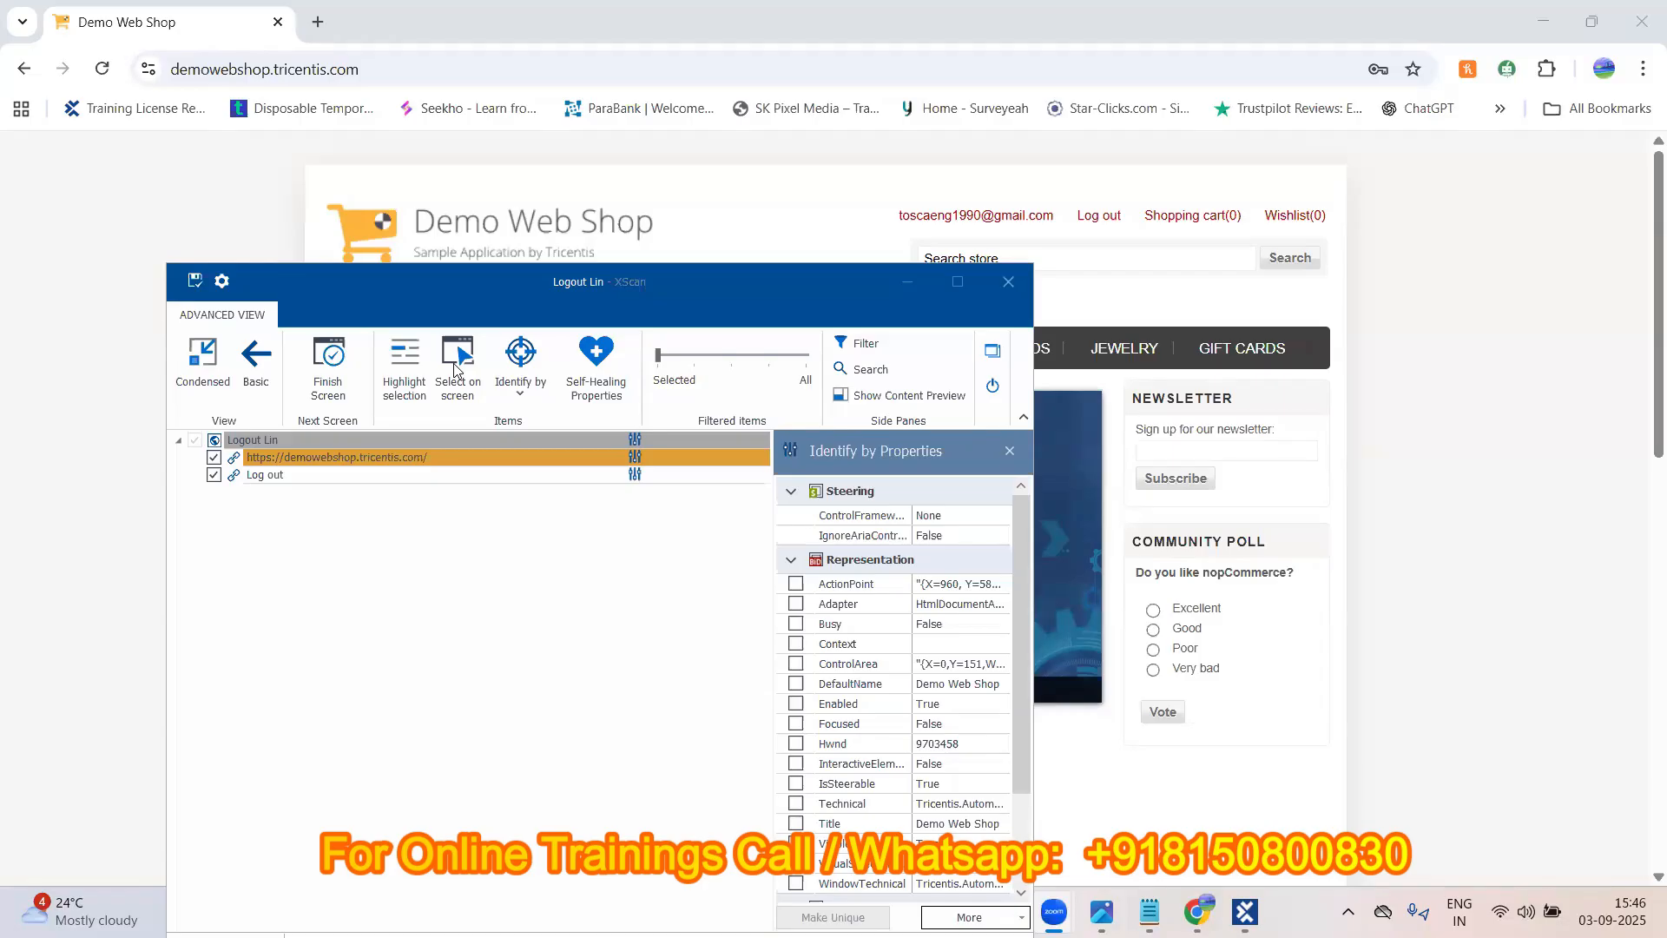
- Limit the scan to the Log out link, capturing it directly from the page
left_click(455, 362)
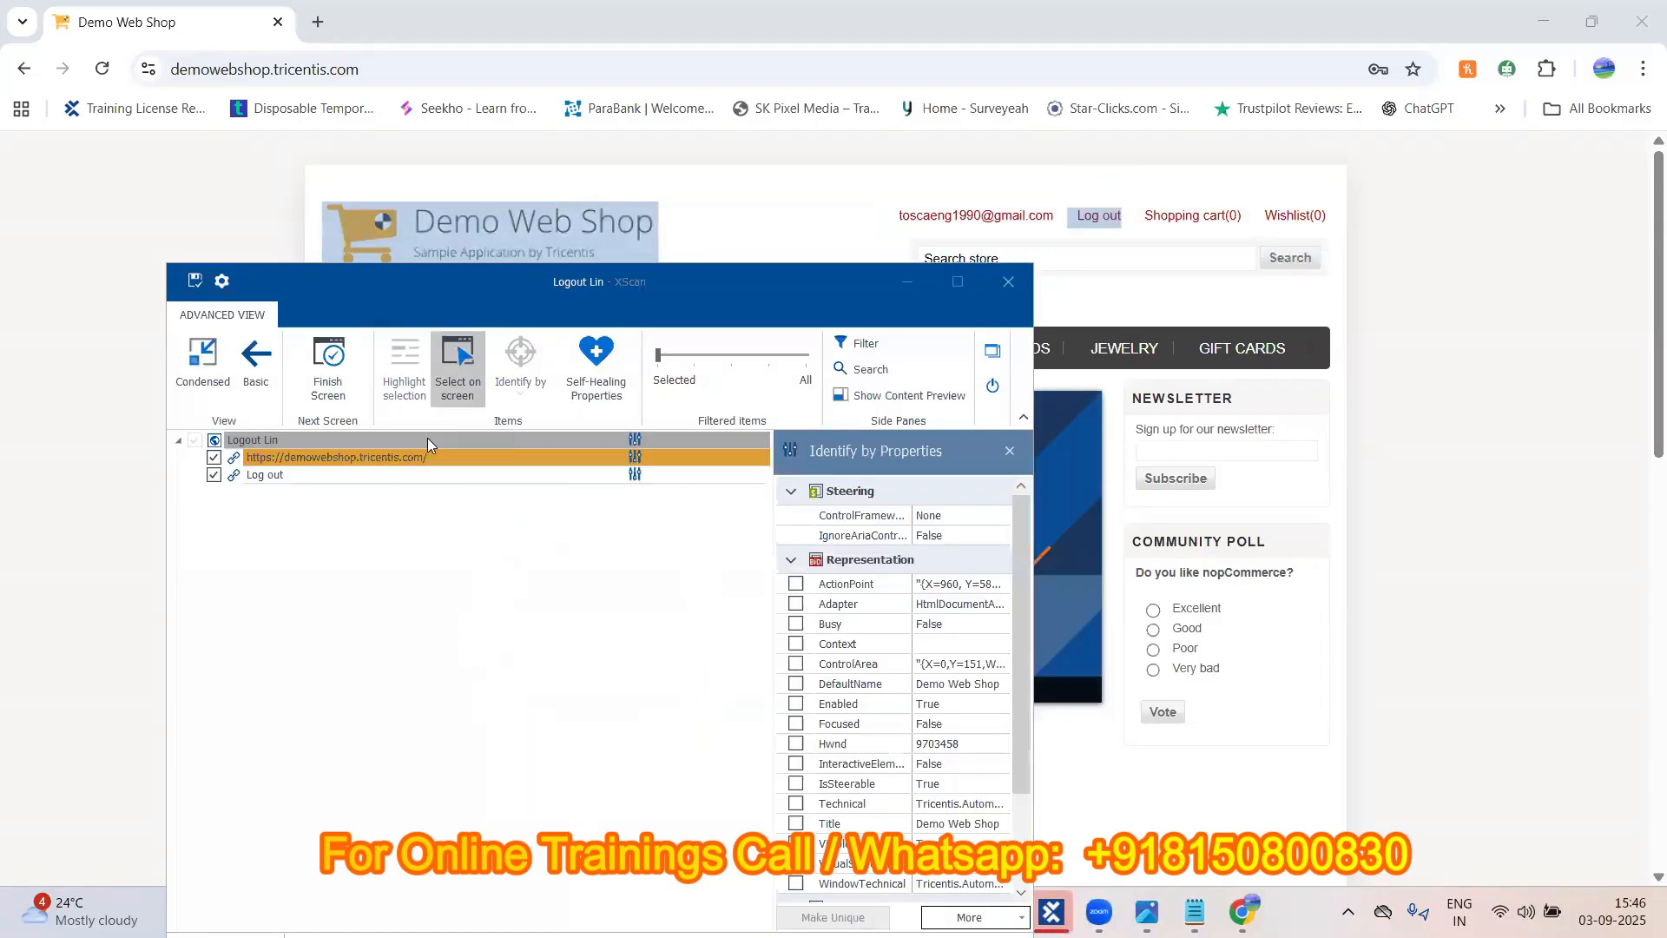
left_click(215, 459)
left_click(215, 458)
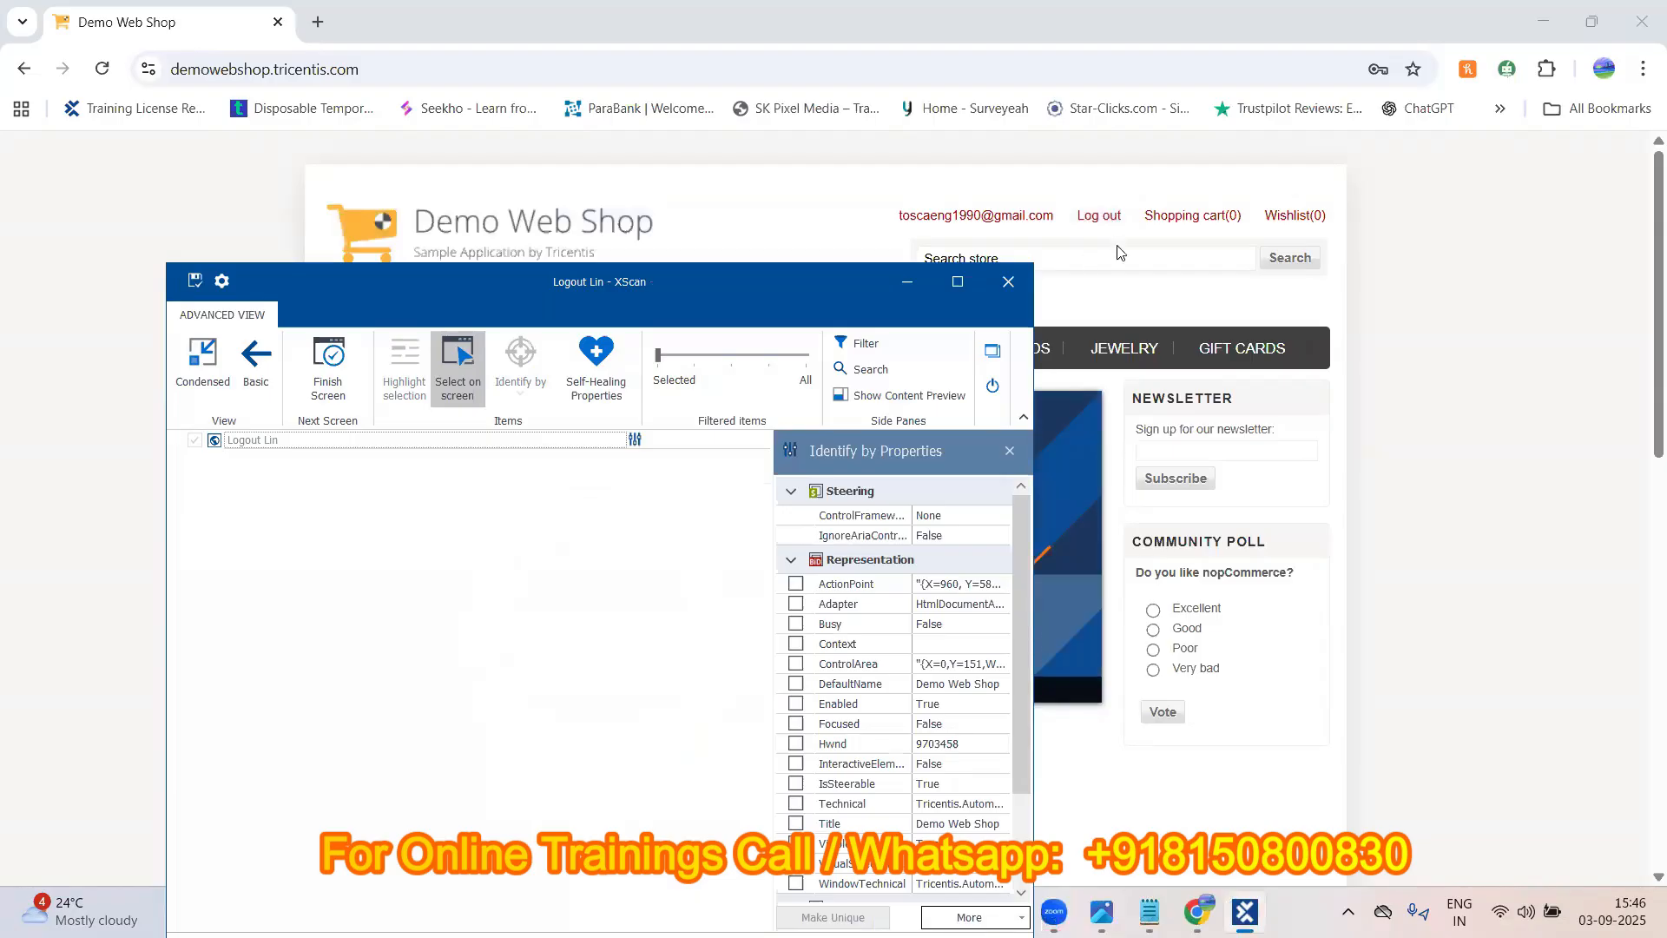
left_click(1096, 222)
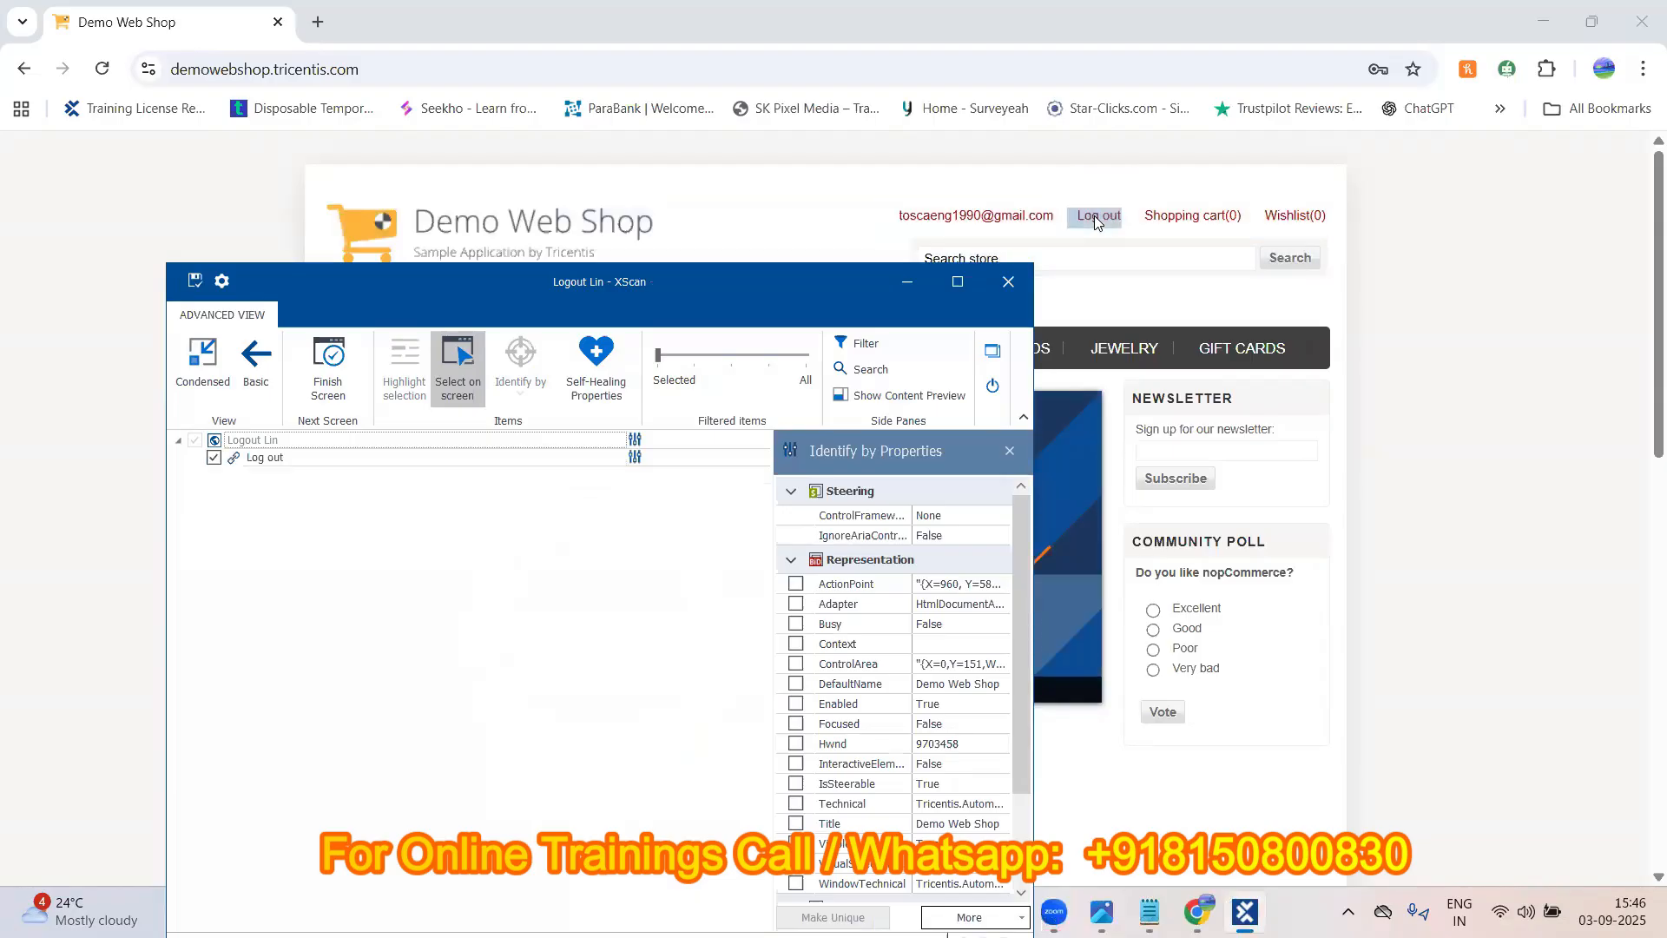
- Rename the module to 'Logout Link', save it and close XScan
left_click(303, 439)
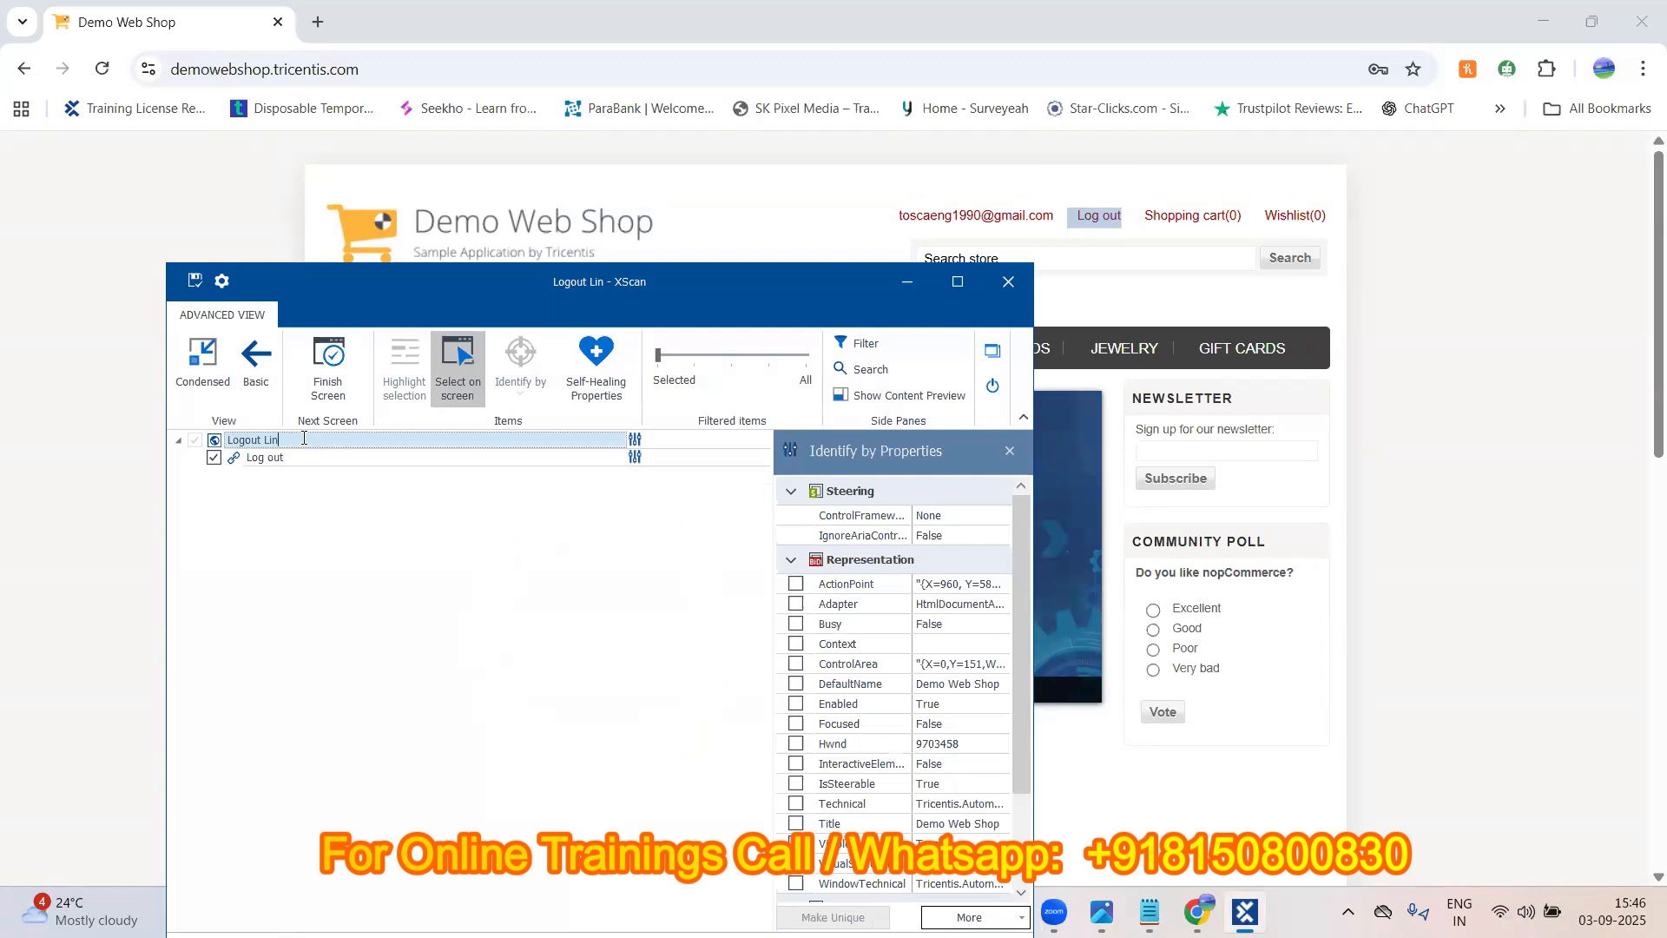
type("kk")
left_click(189, 280)
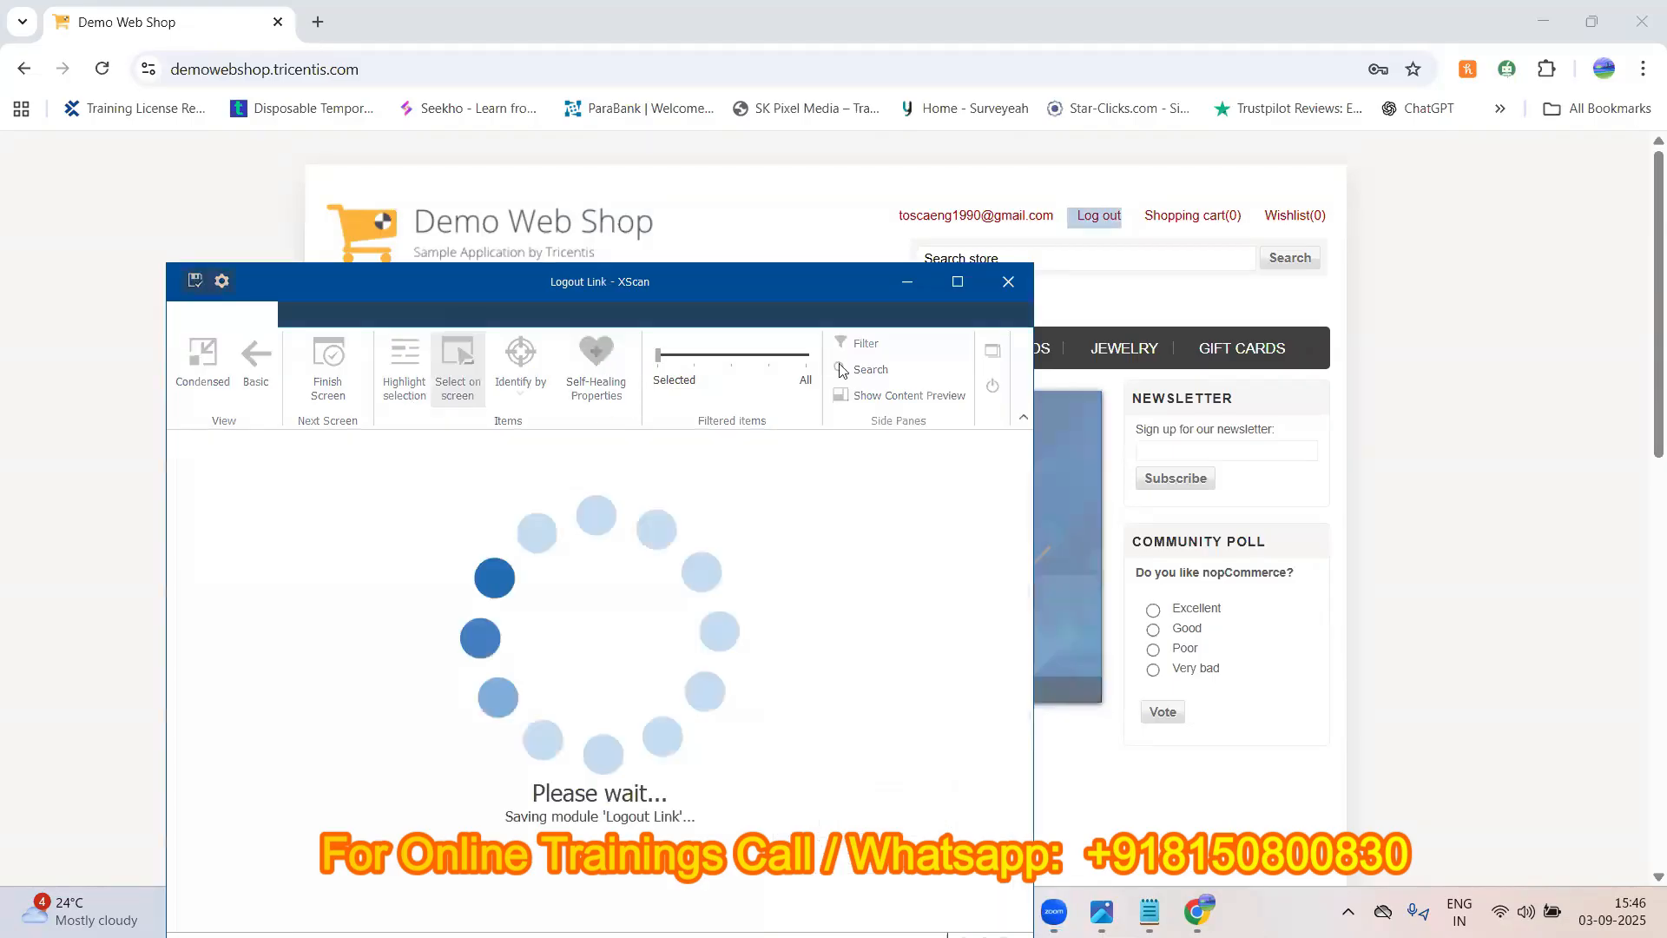
left_click(992, 390)
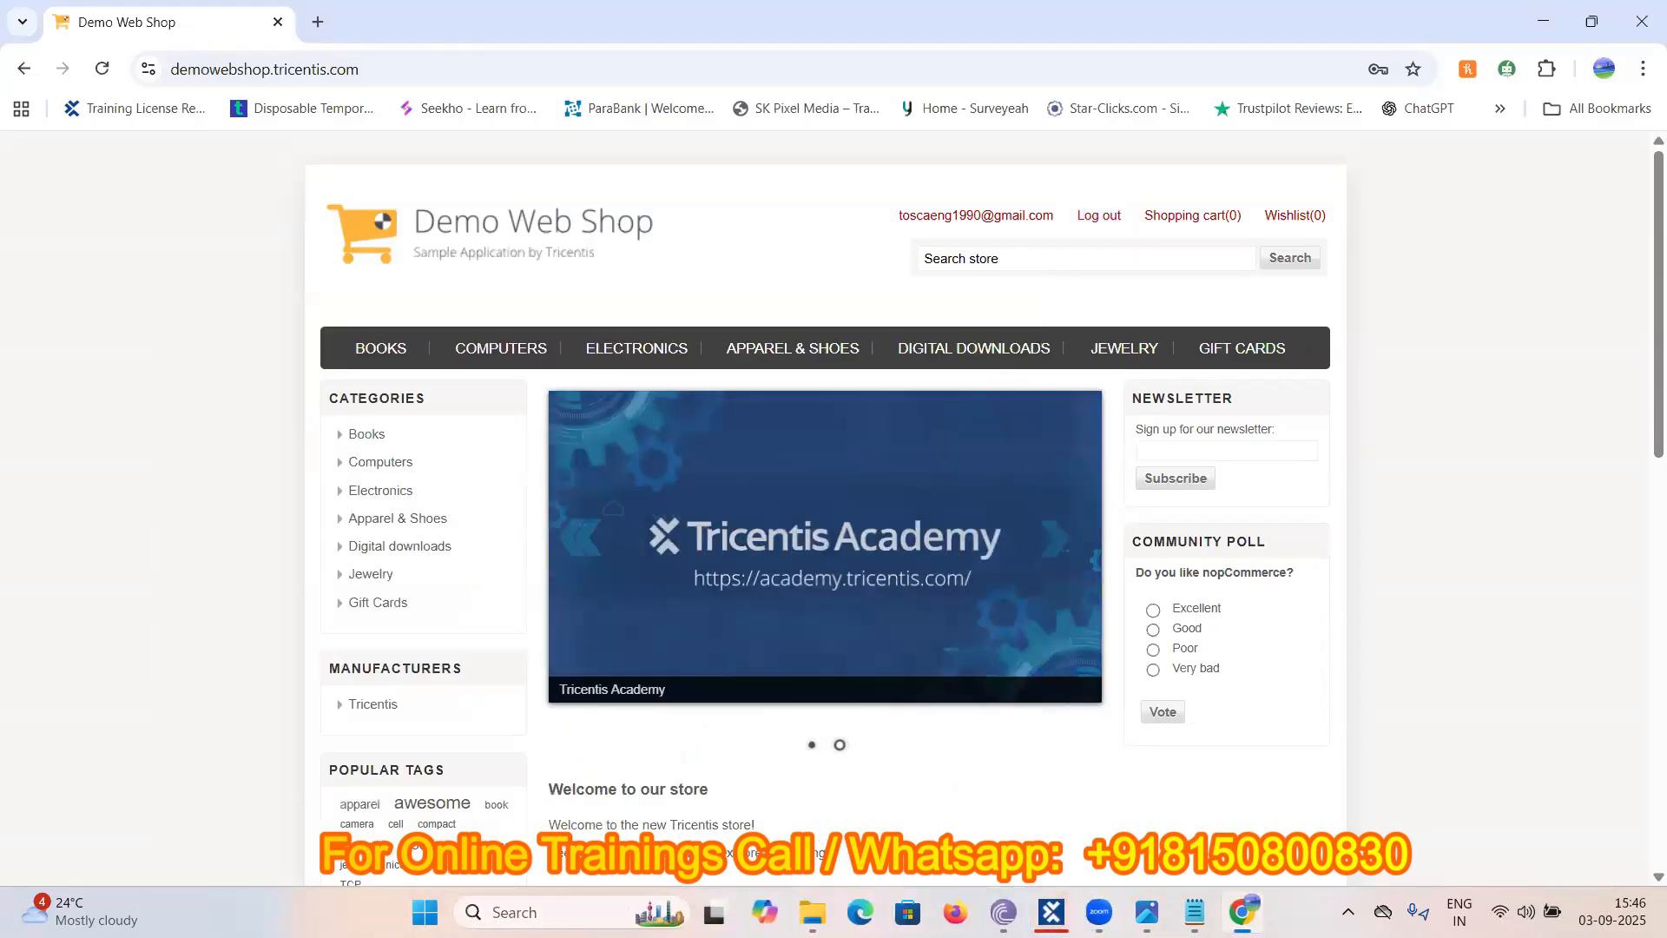
left_click(1051, 910)
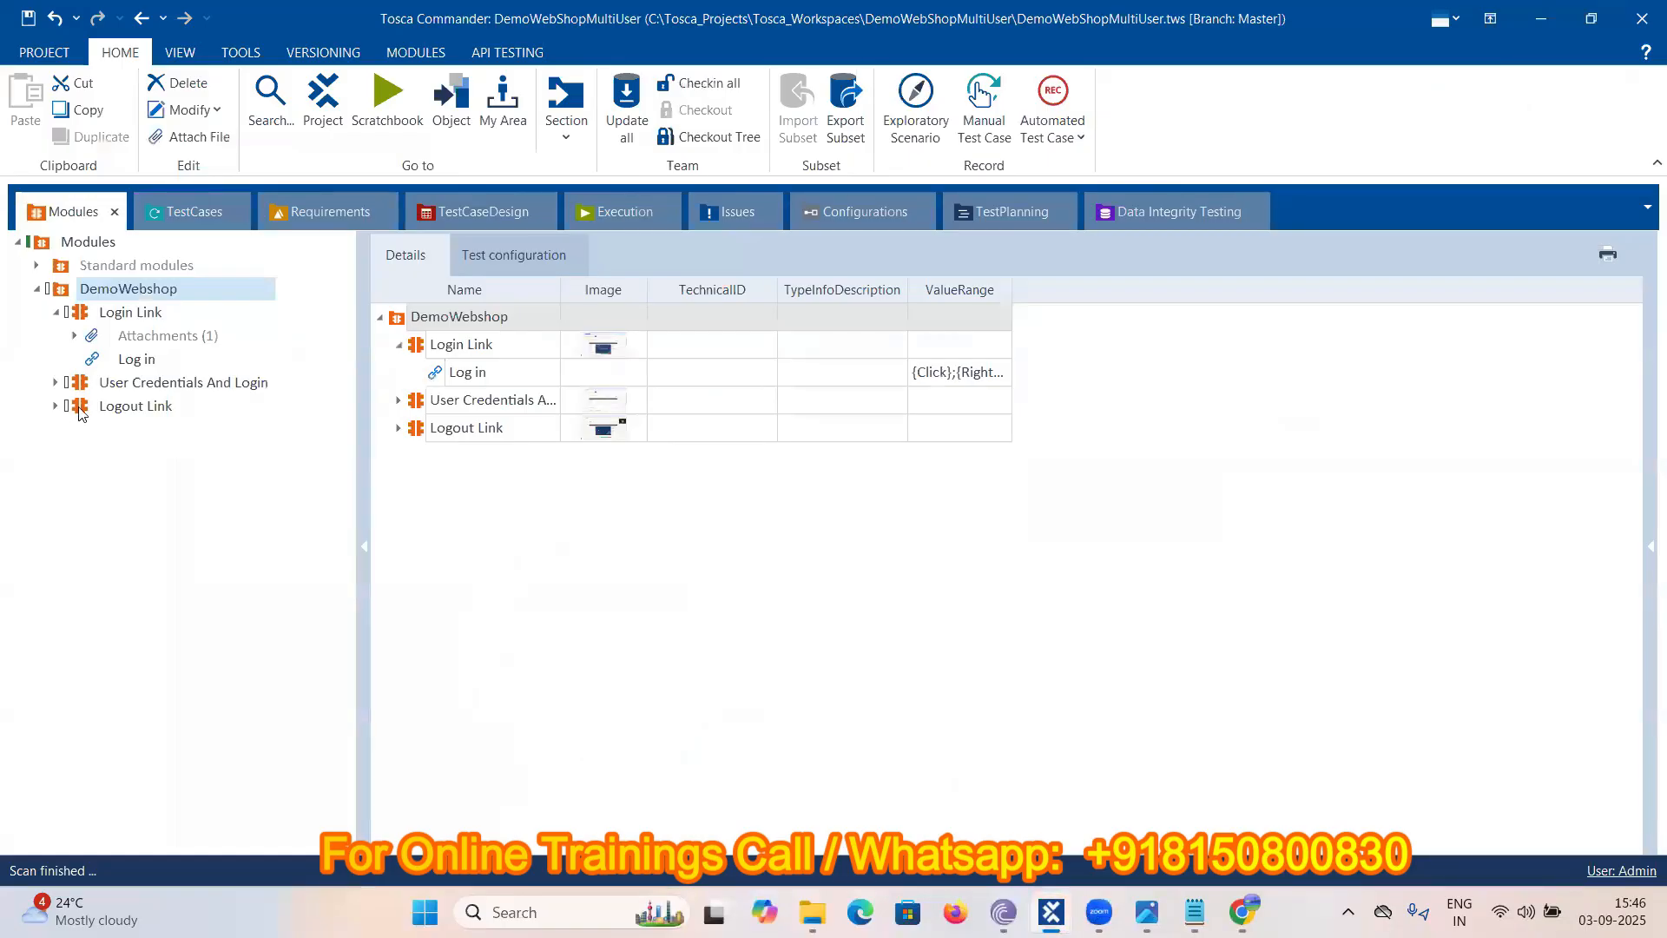
- Add the Logout Link module to Testcase01 and set its Log out value to {Click}
left_click_drag(79, 411, 82, 337)
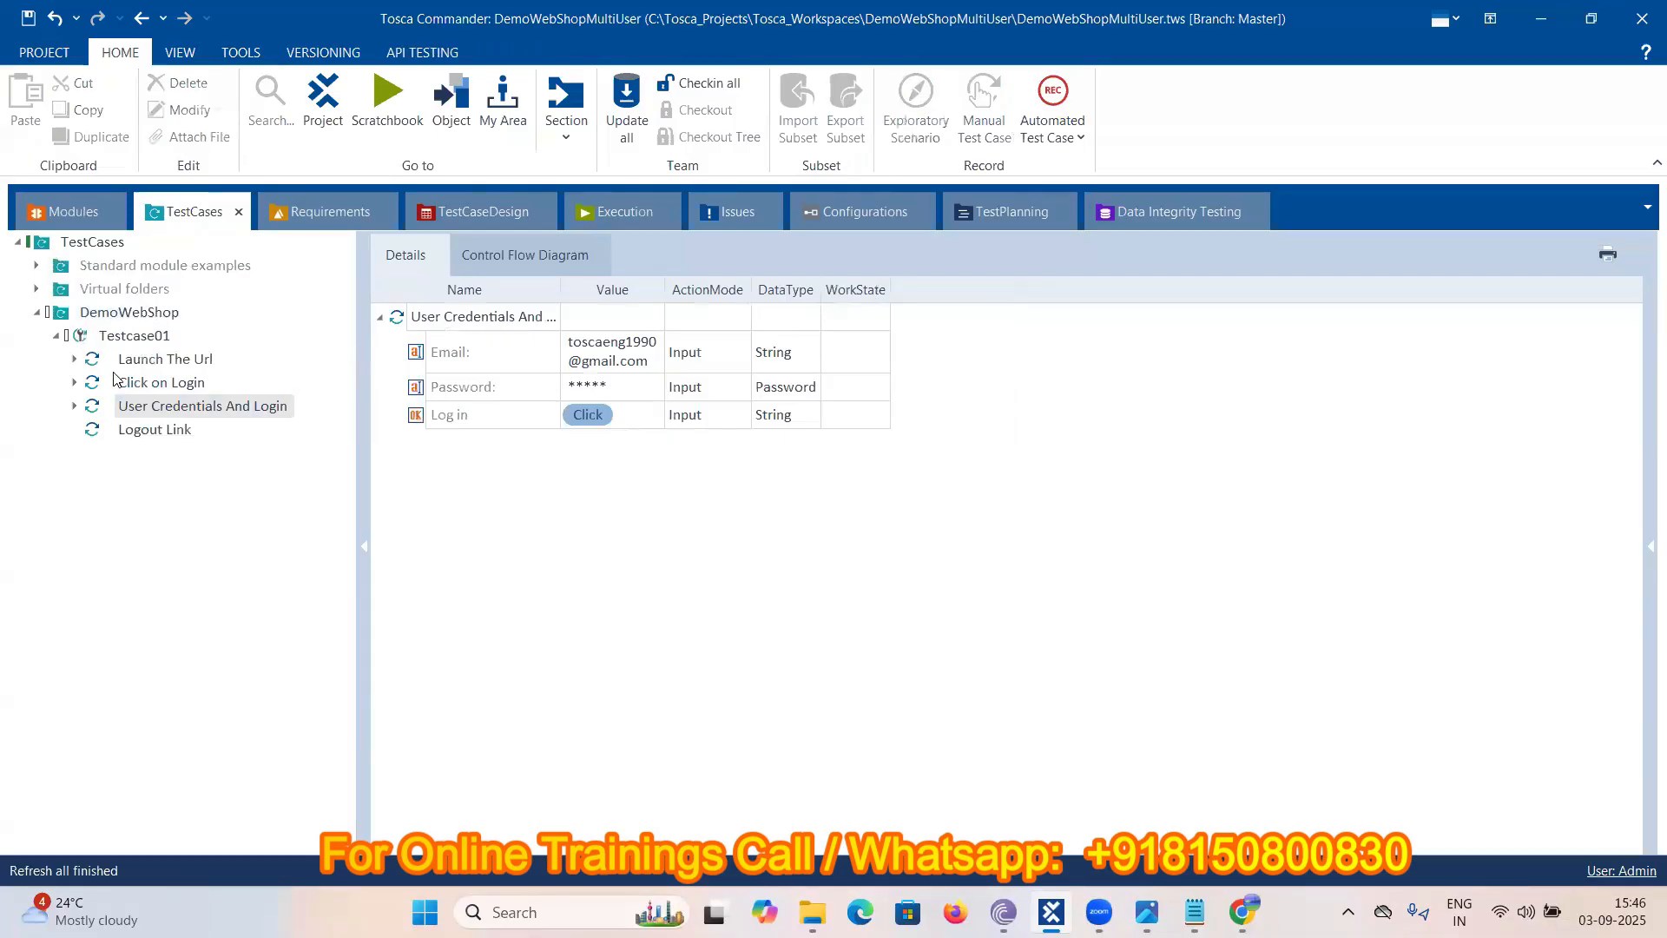
left_click(160, 433)
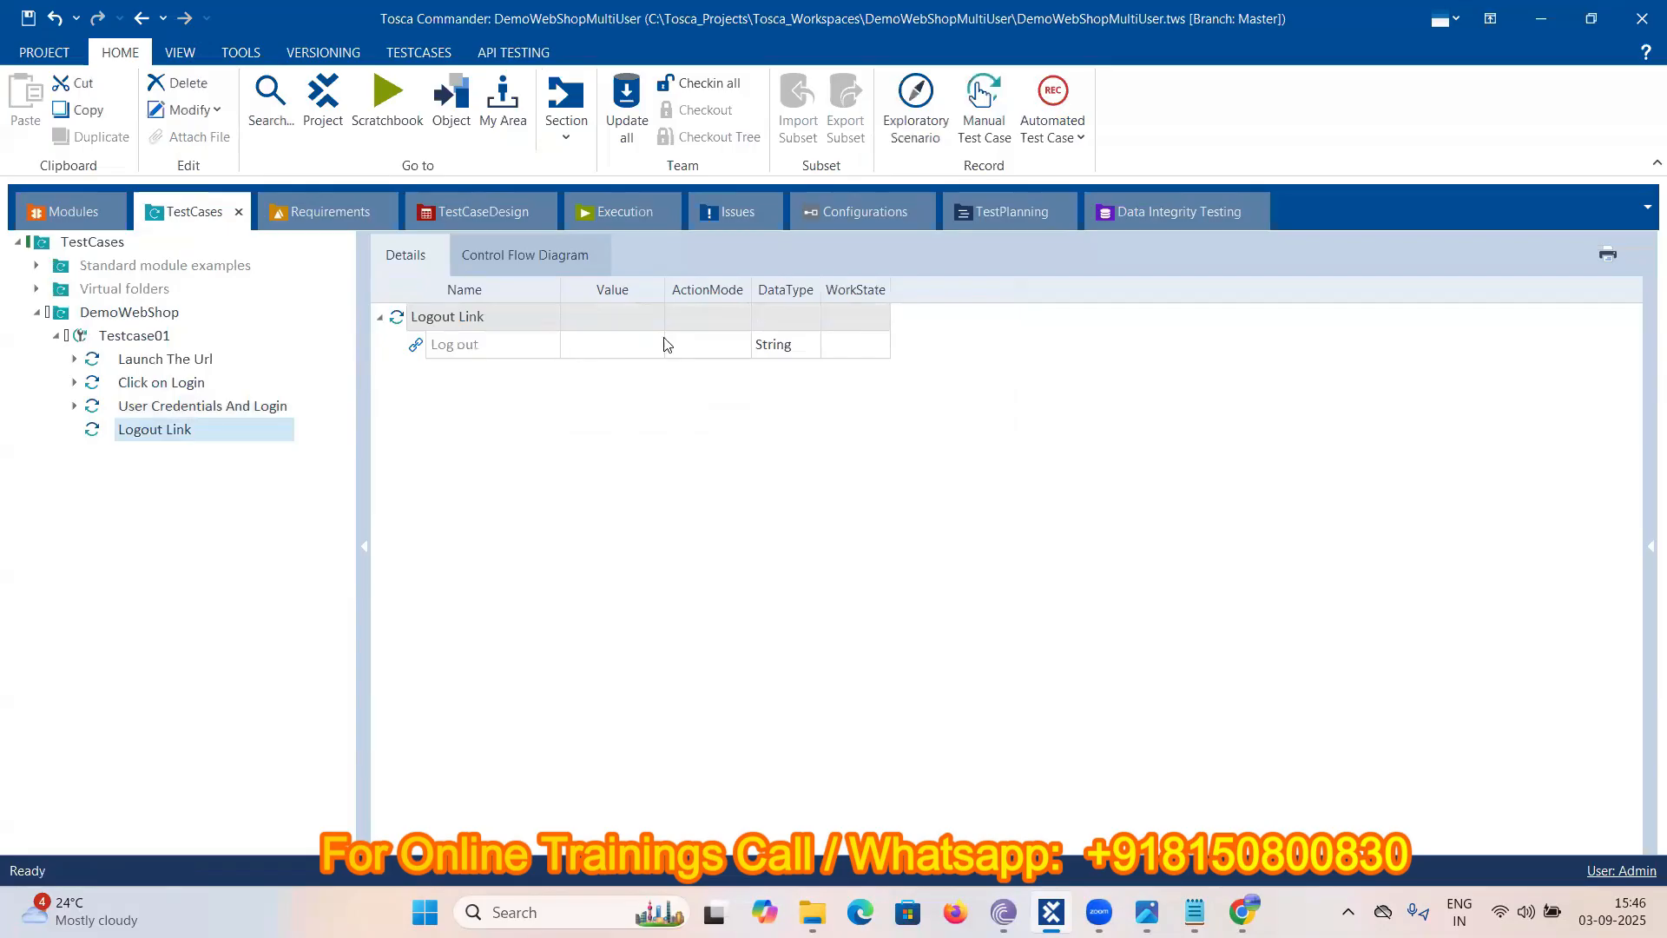
left_click(614, 344)
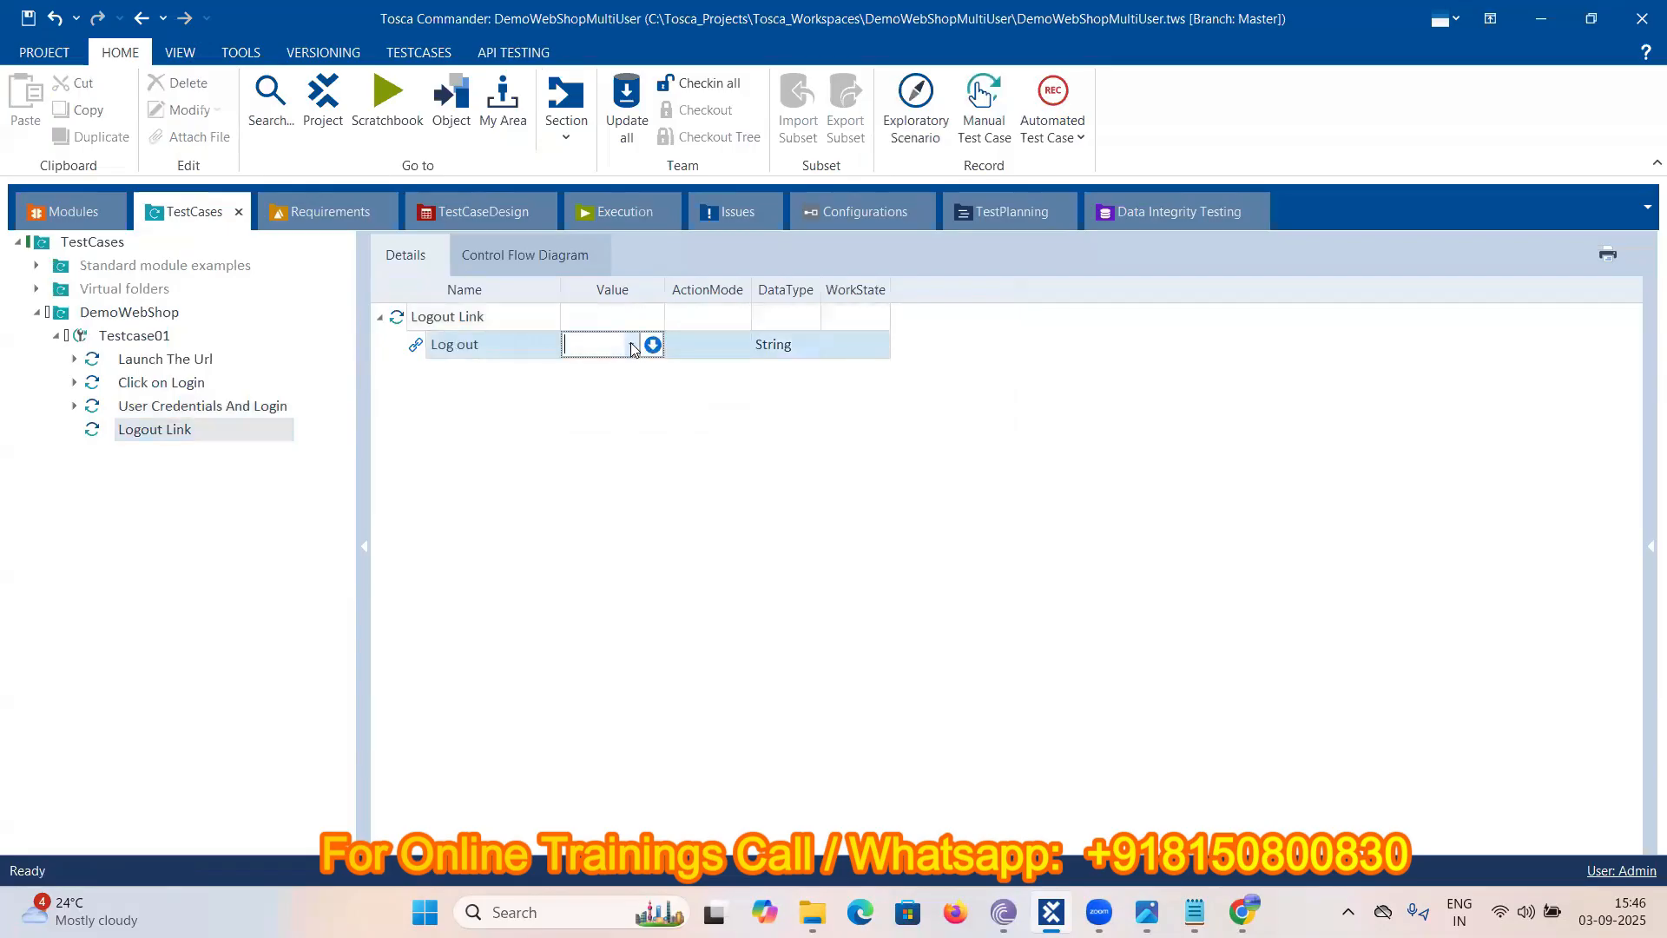
left_click(631, 345)
left_click(577, 373)
left_click(477, 493)
left_click(1195, 911)
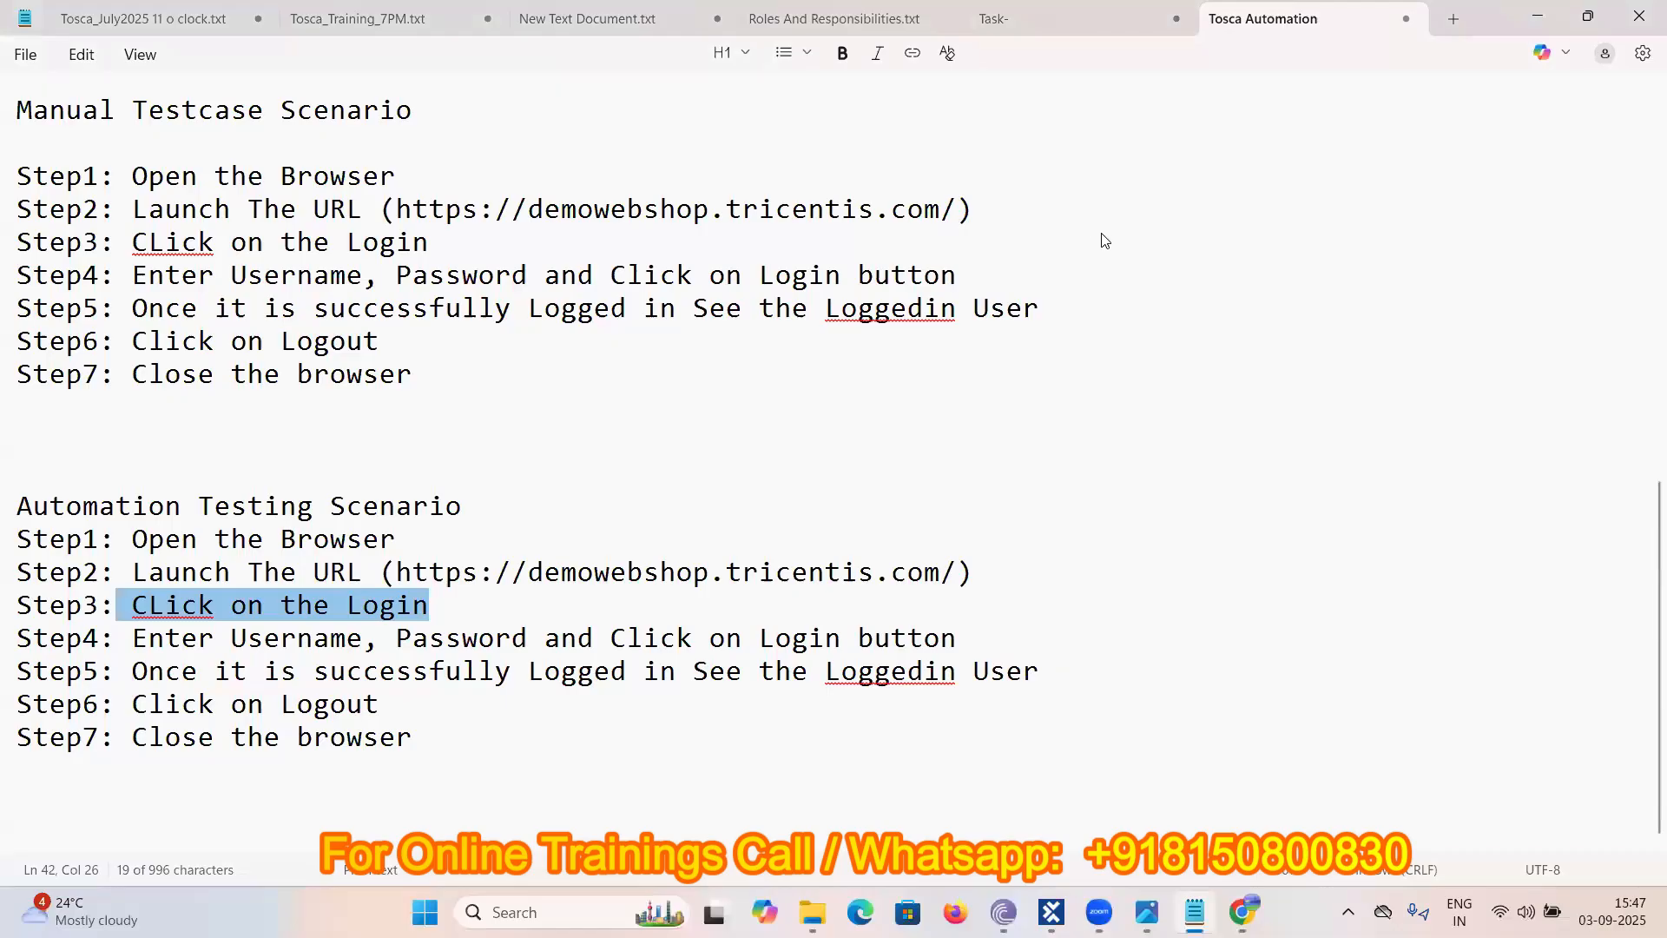
- Highlight 'Step6 Click on Logout' in the notes, then log out of Demo Web Shop
left_click_drag(133, 704, 415, 705)
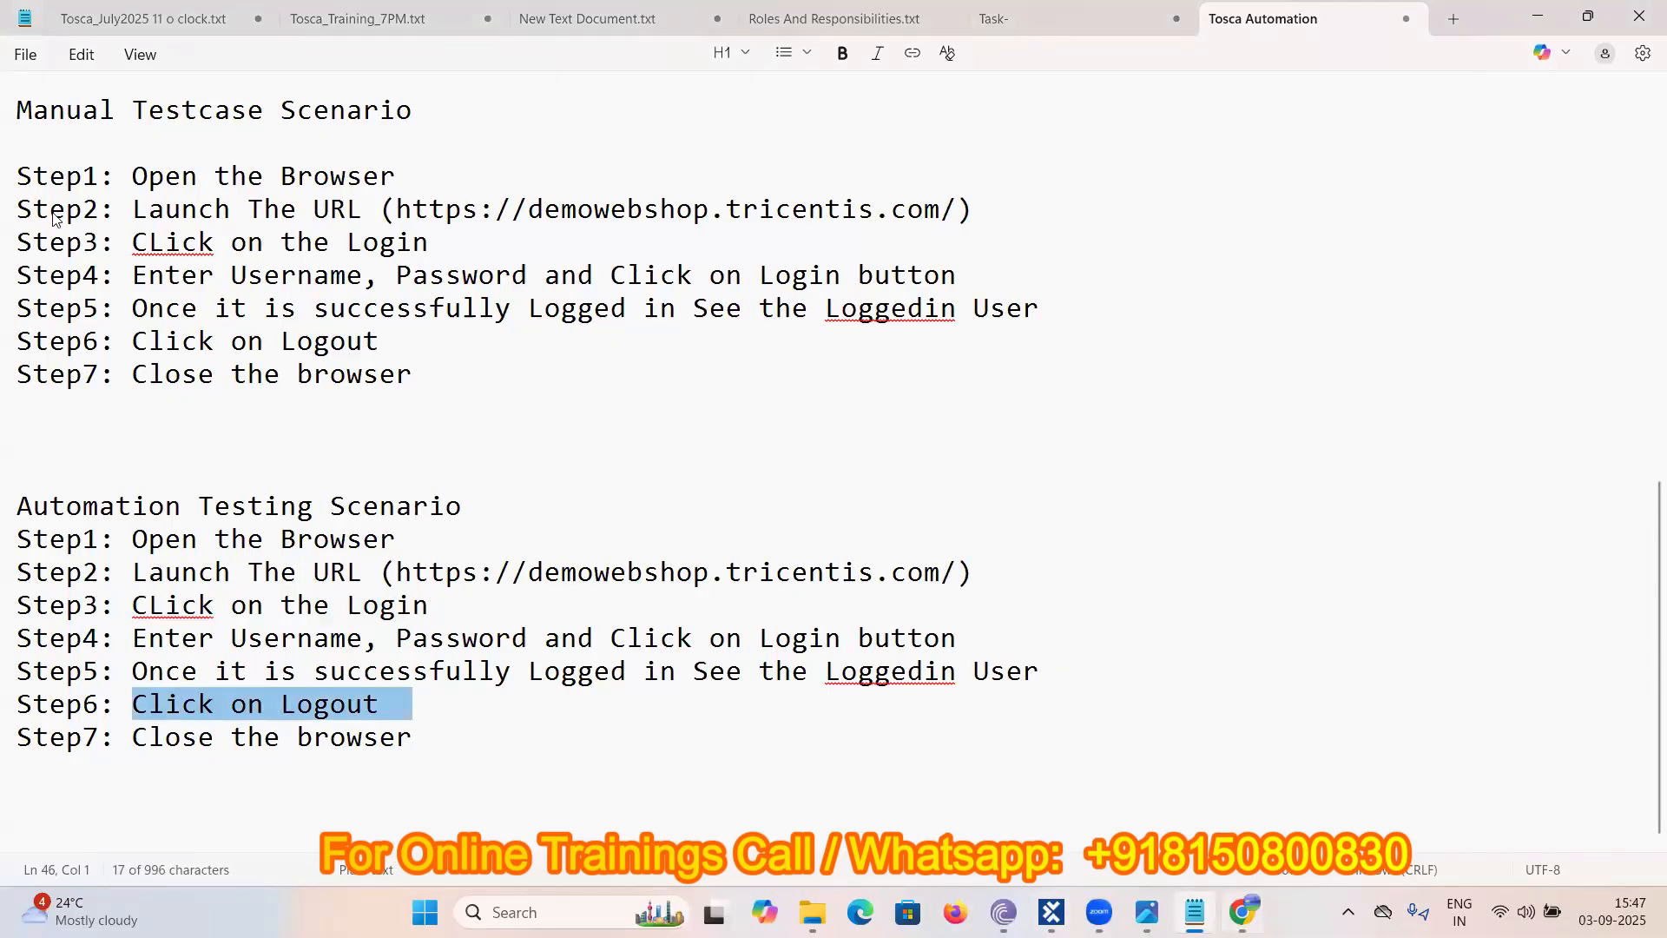
key("alt+Tab")
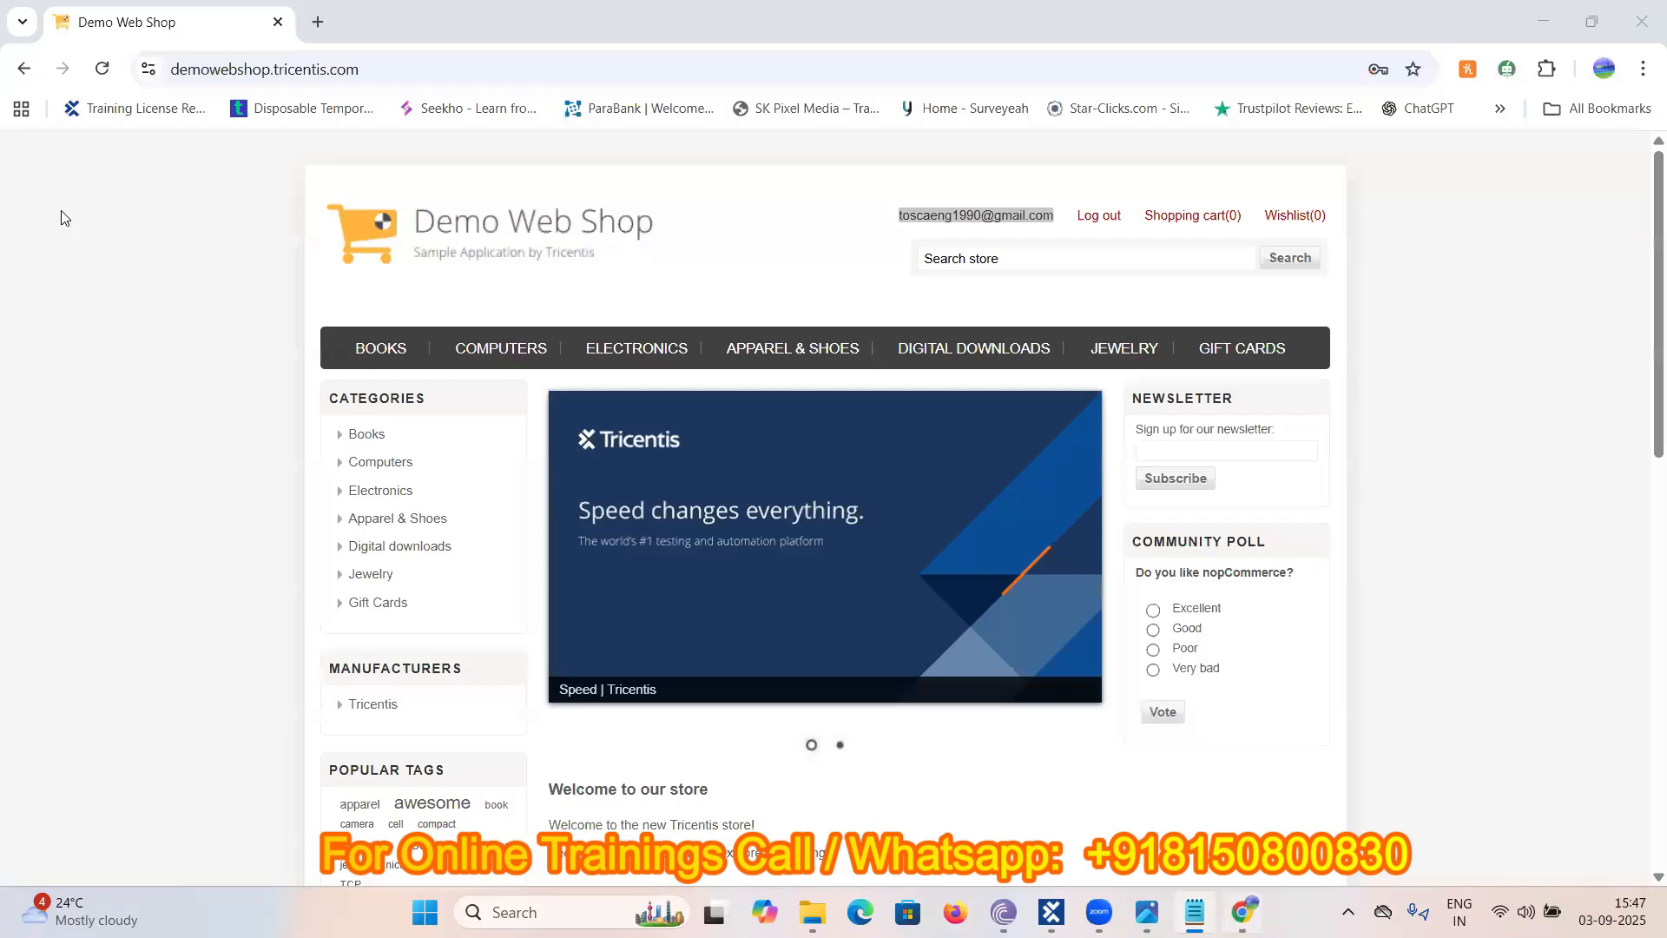
left_click(1098, 215)
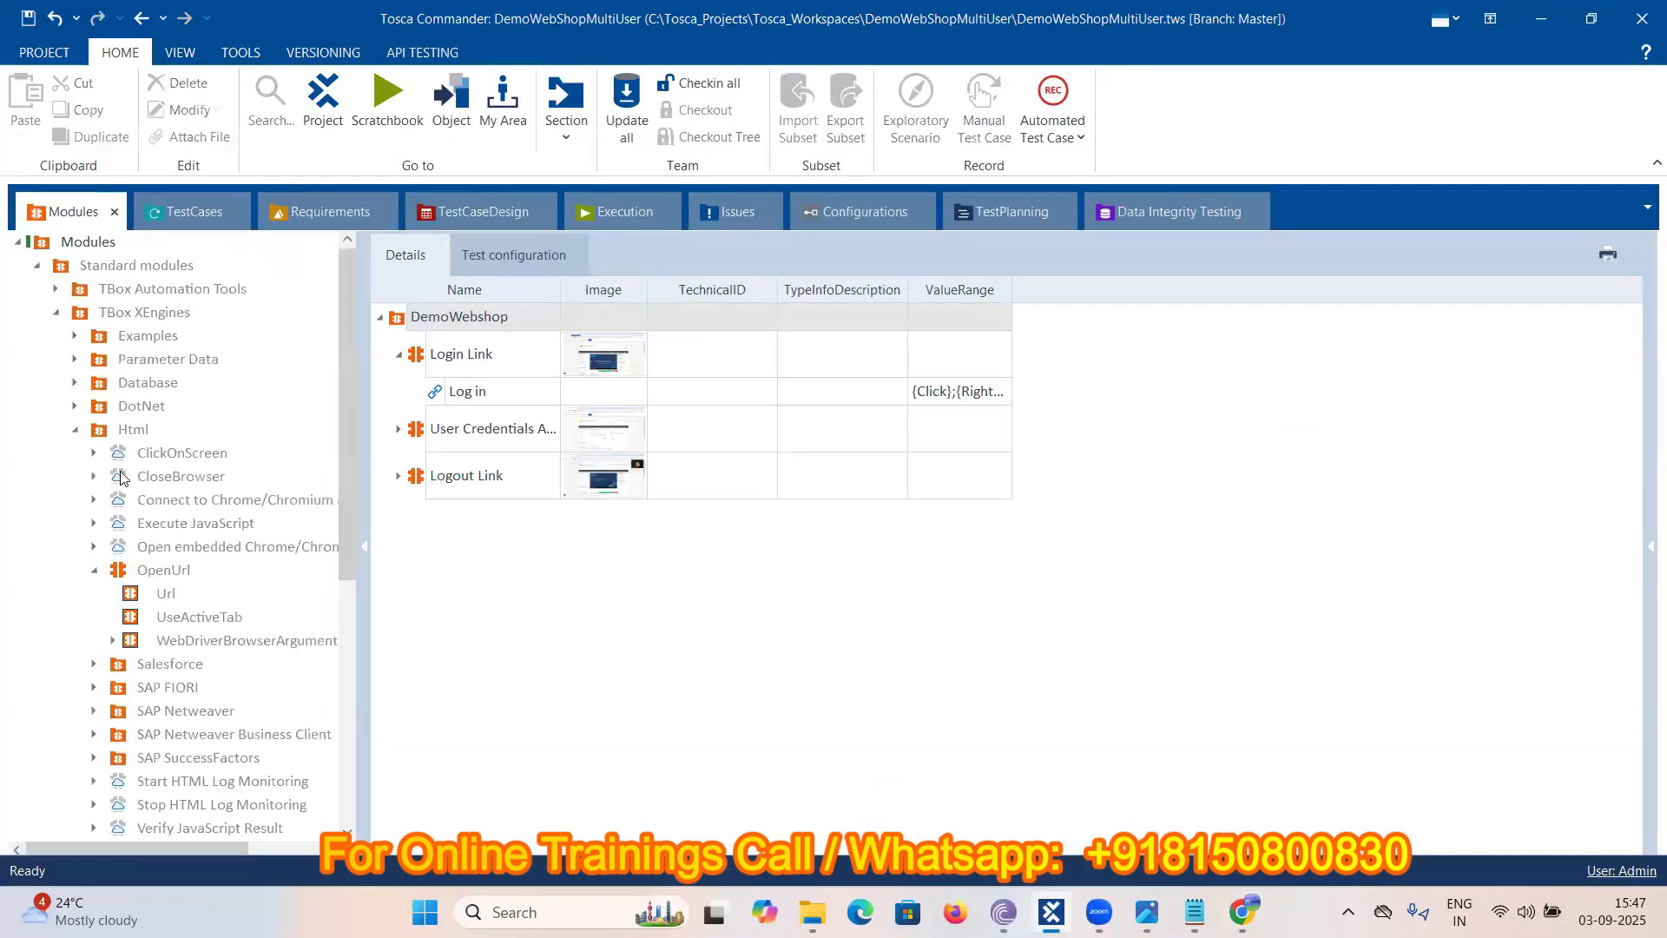
- Add the CloseBrowser standard module to Testcase01 as a step
double_click(120, 478)
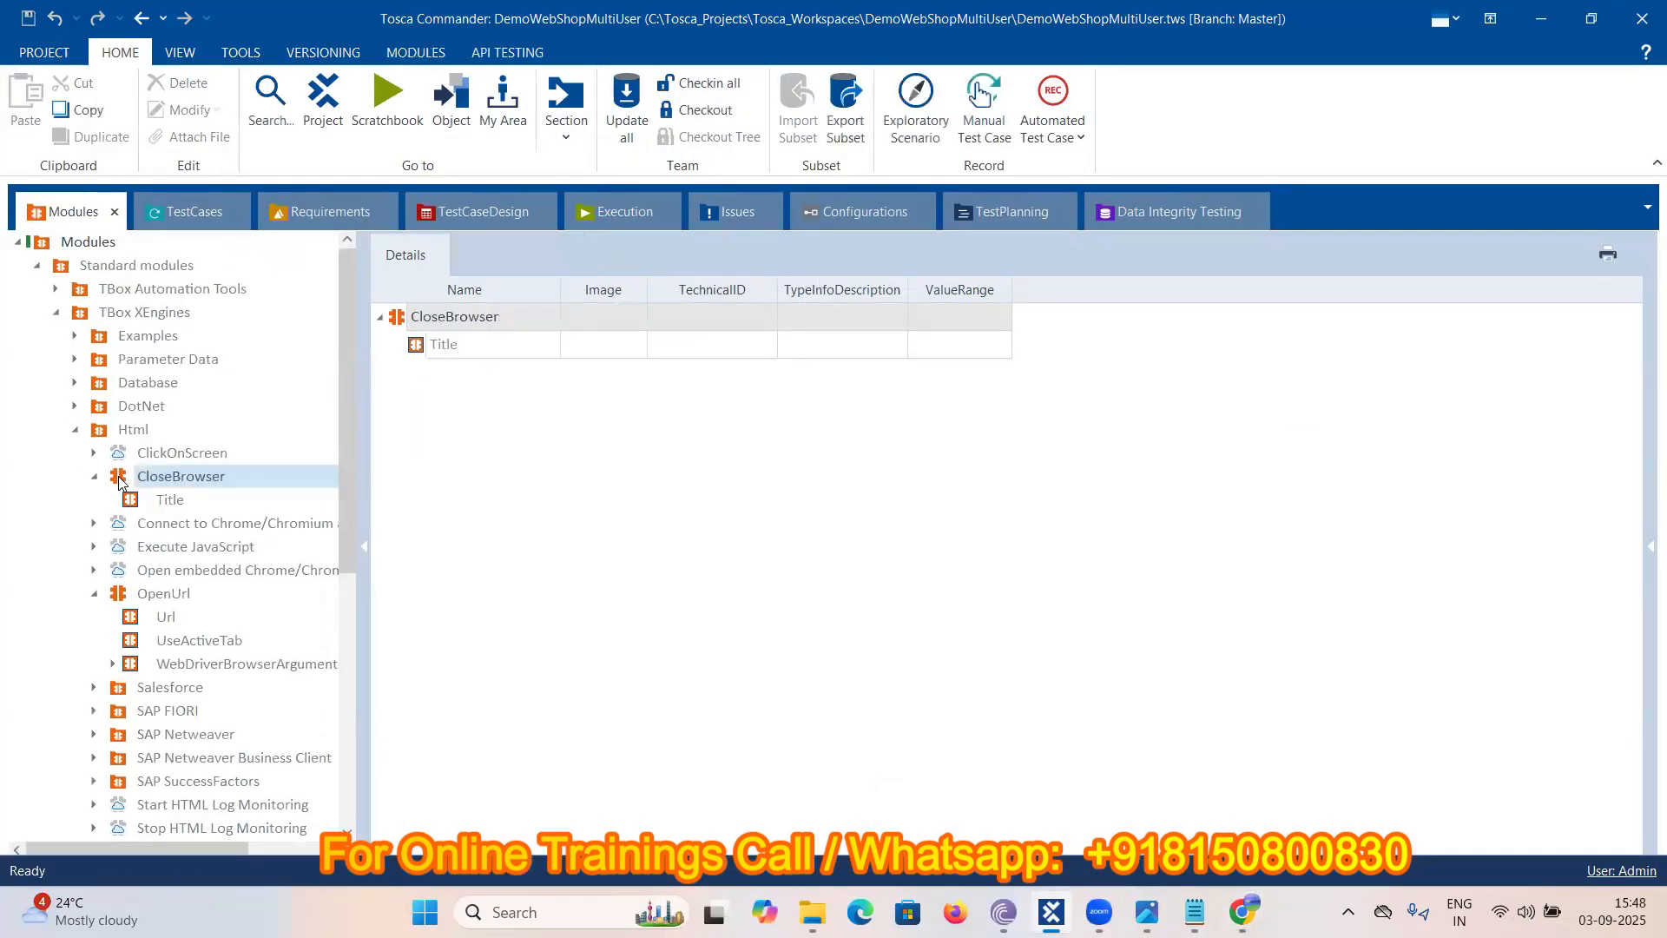
left_click_drag(120, 480, 86, 361)
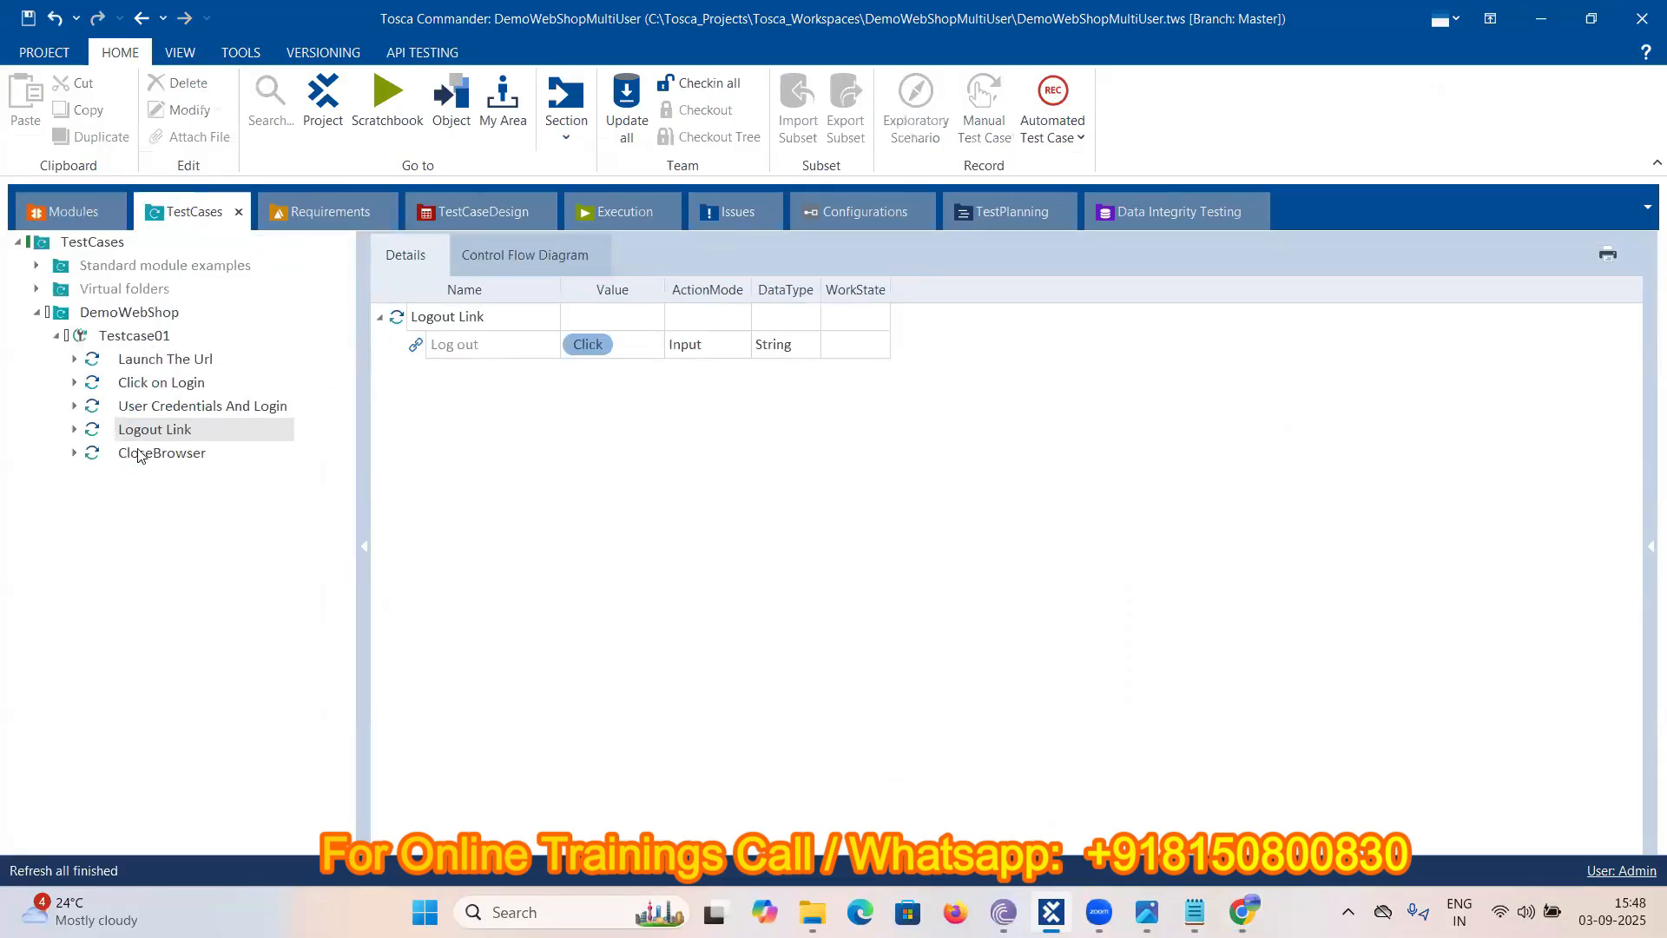
left_click(139, 456)
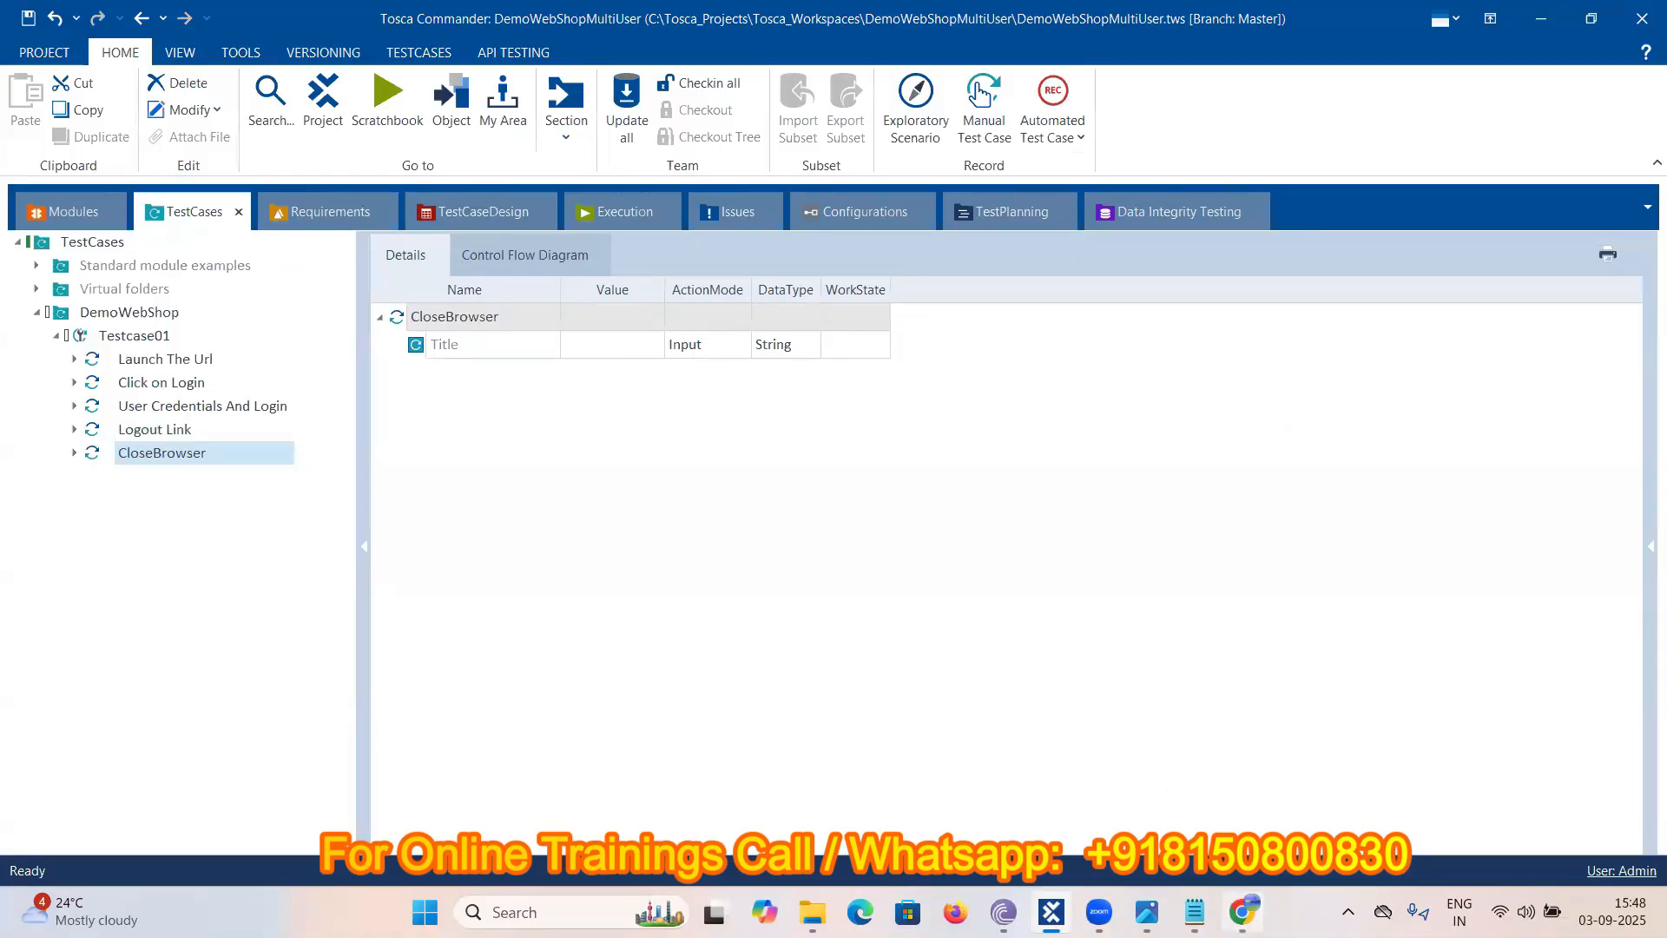
left_click(1242, 911)
key("alt+Tab")
- Set the CloseBrowser Title value to 'Demo *'
left_click(588, 347)
left_click(587, 352)
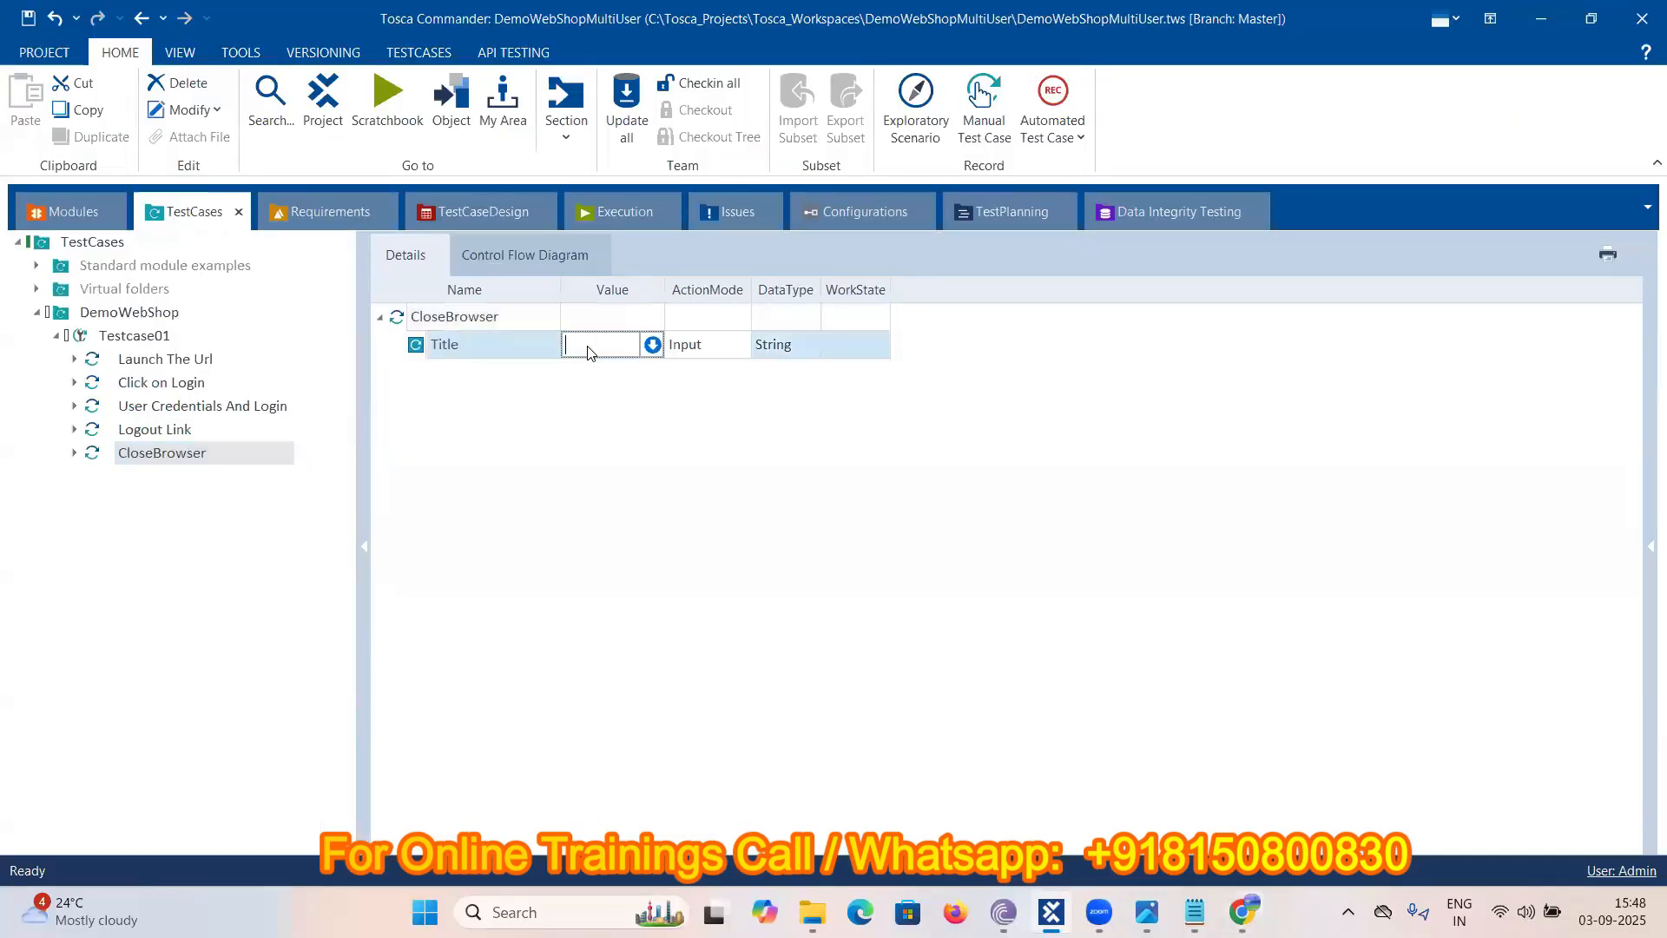
type("Demo *")
key("Return")
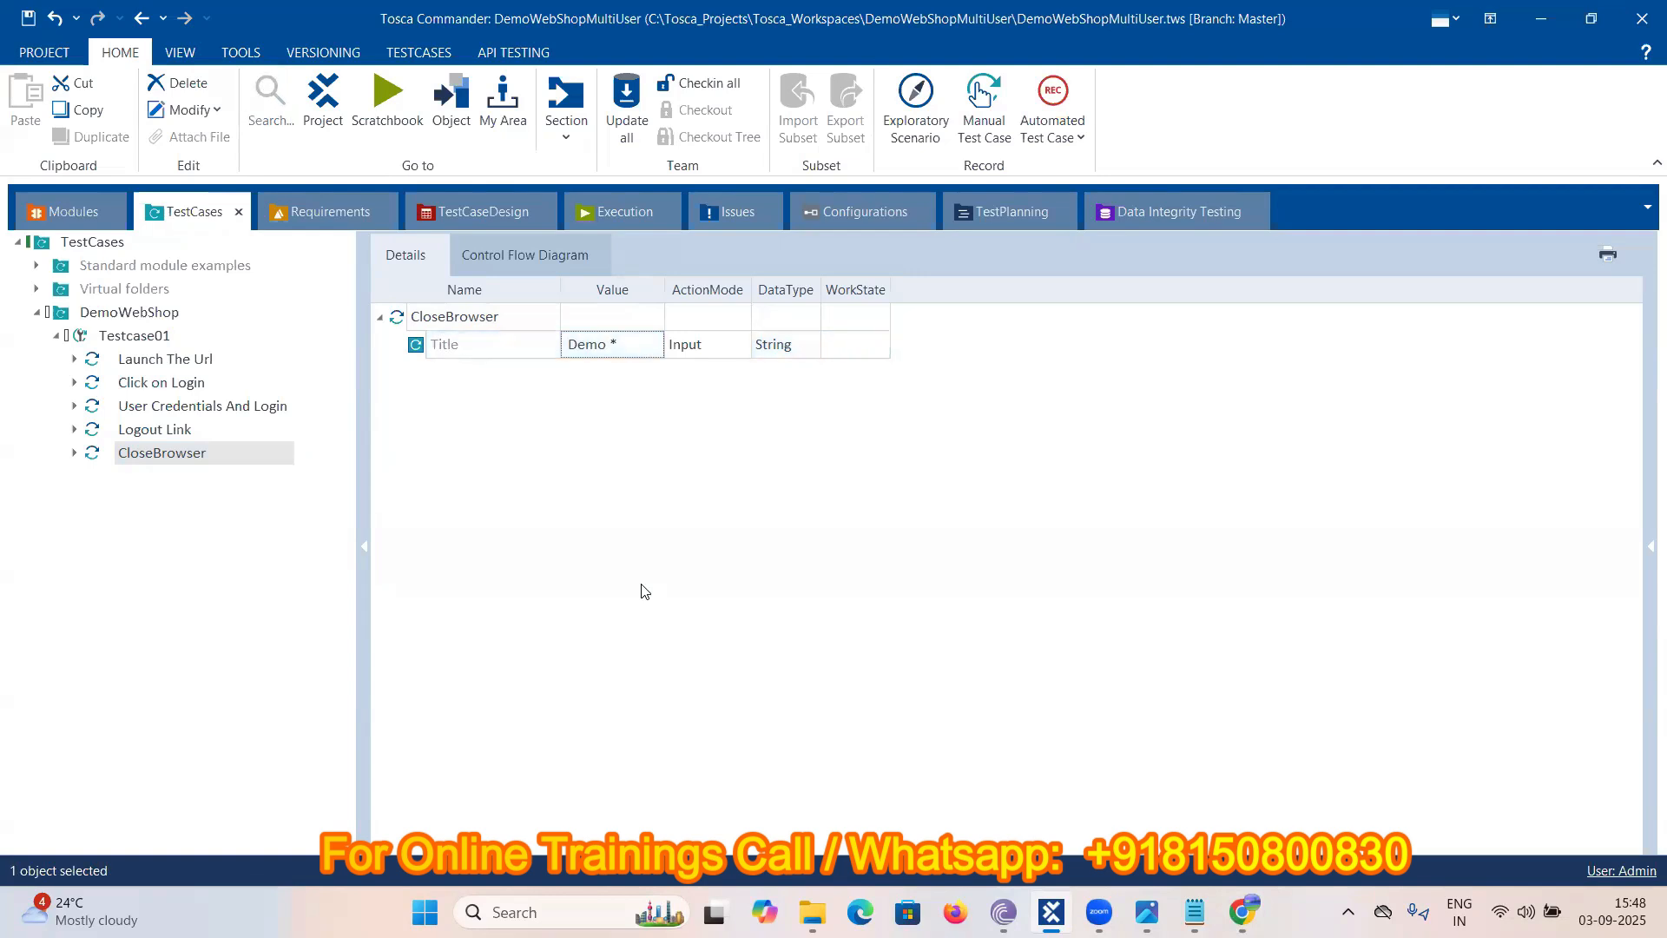
left_click(1232, 913)
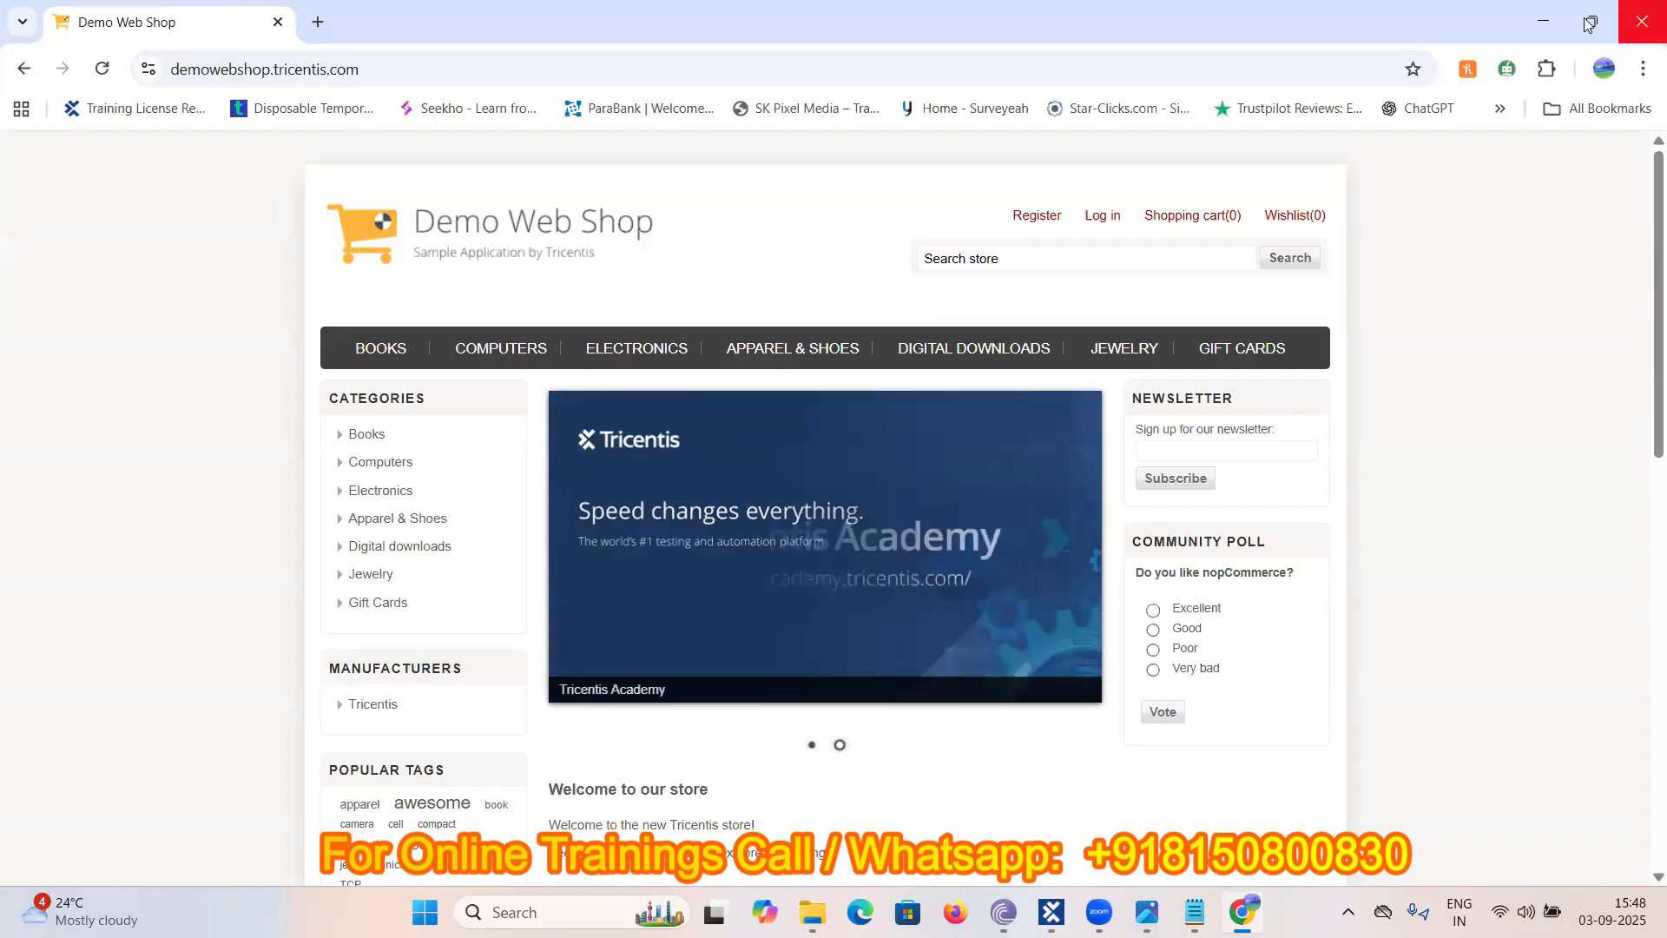
- Minimize, restore, then close the Chrome Demo Web Shop window
left_click(1542, 22)
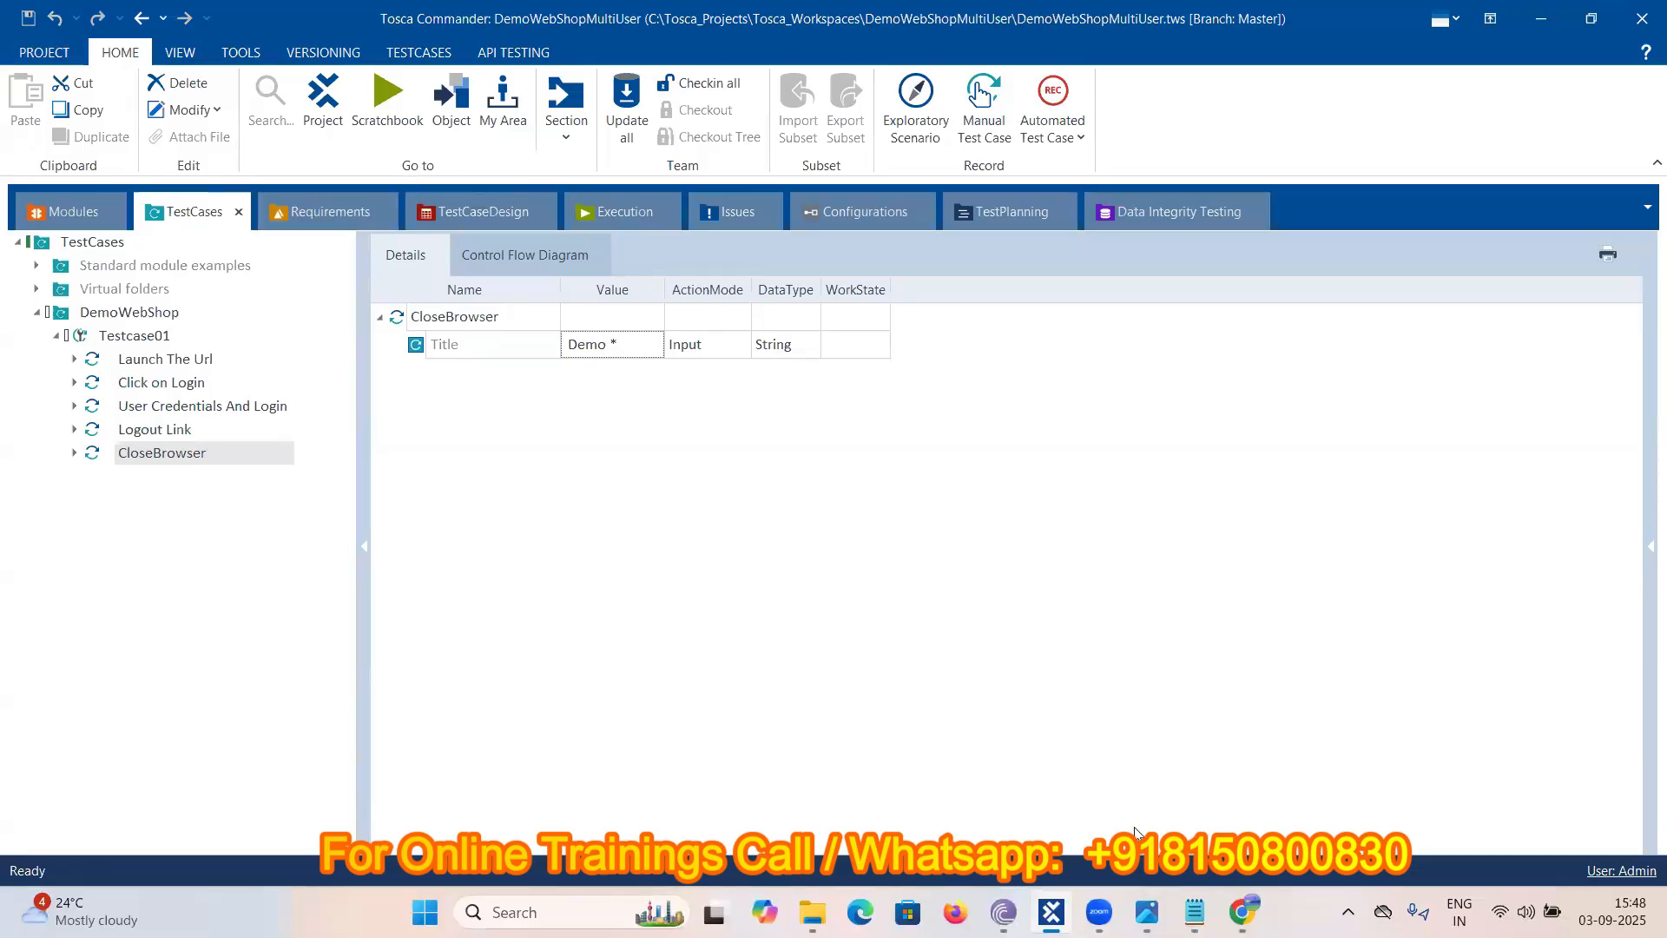
left_click(1244, 912)
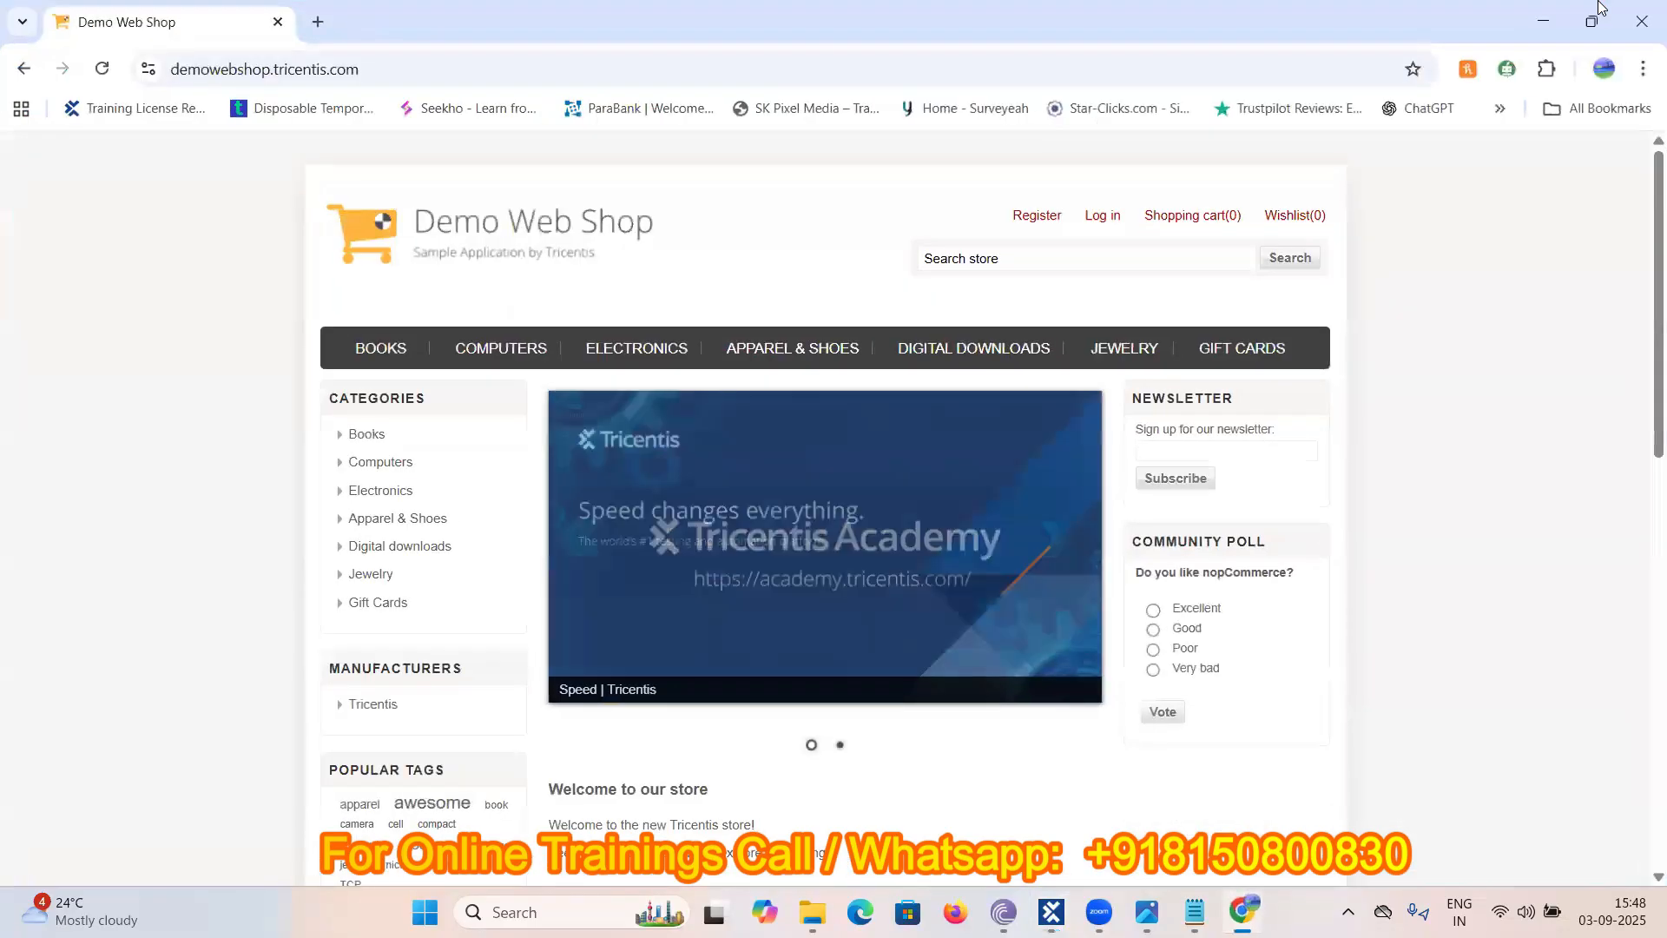
left_click(1642, 28)
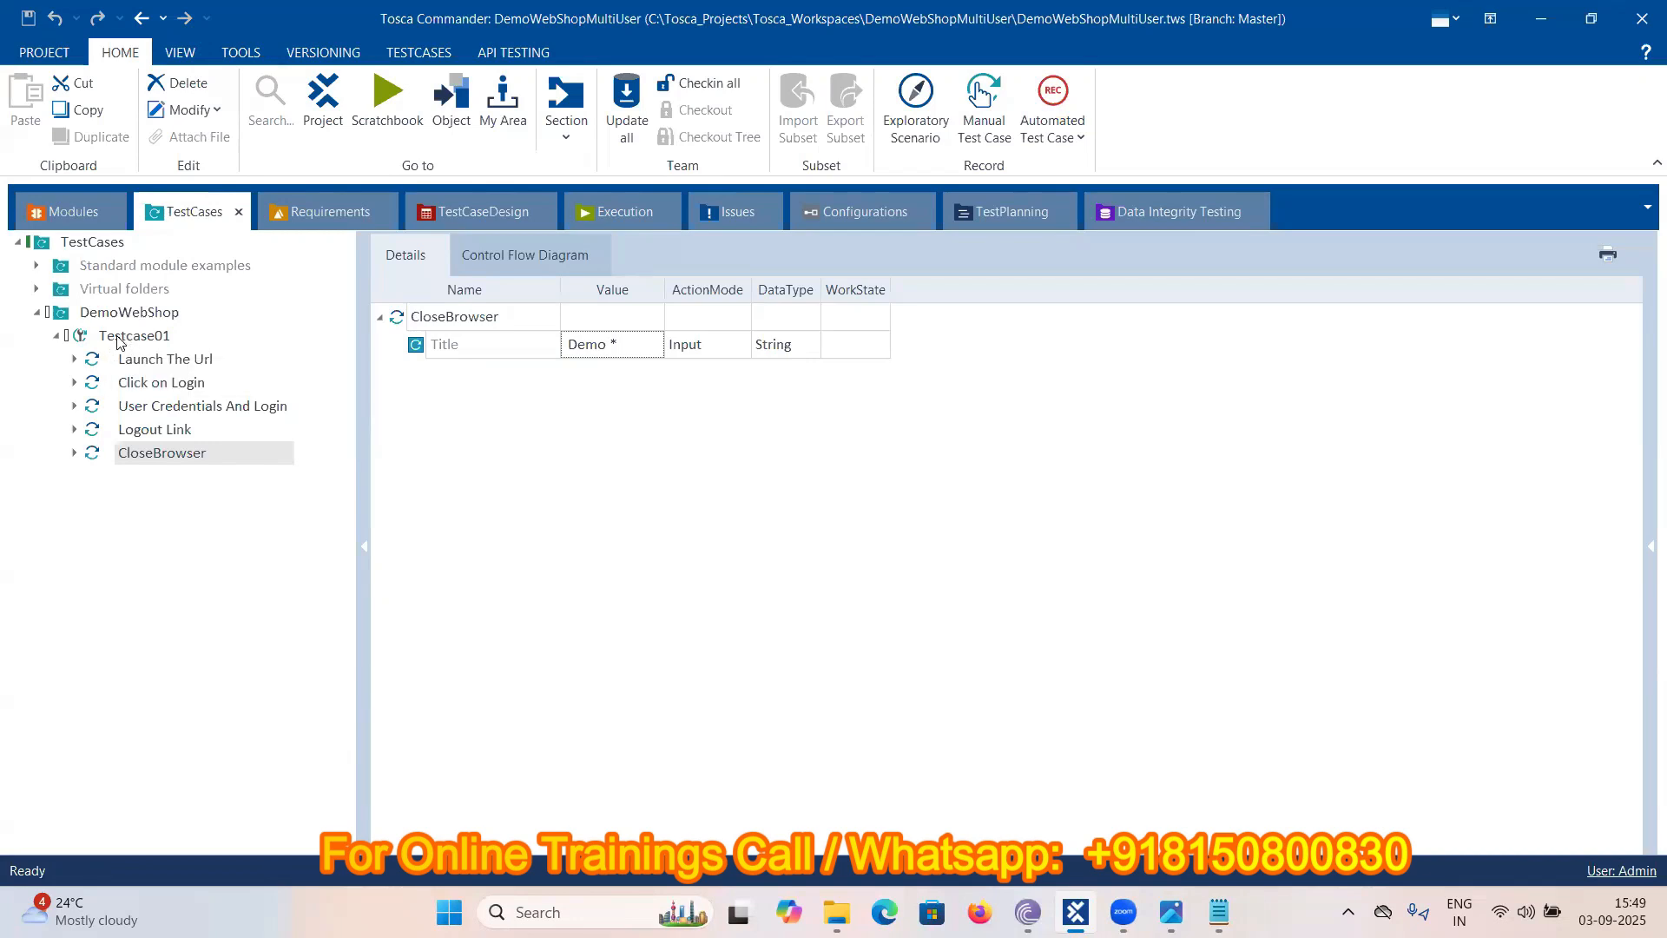
- Run Testcase01 in the ScratchBook to log into and out of Demo Web Shop
left_click(121, 342)
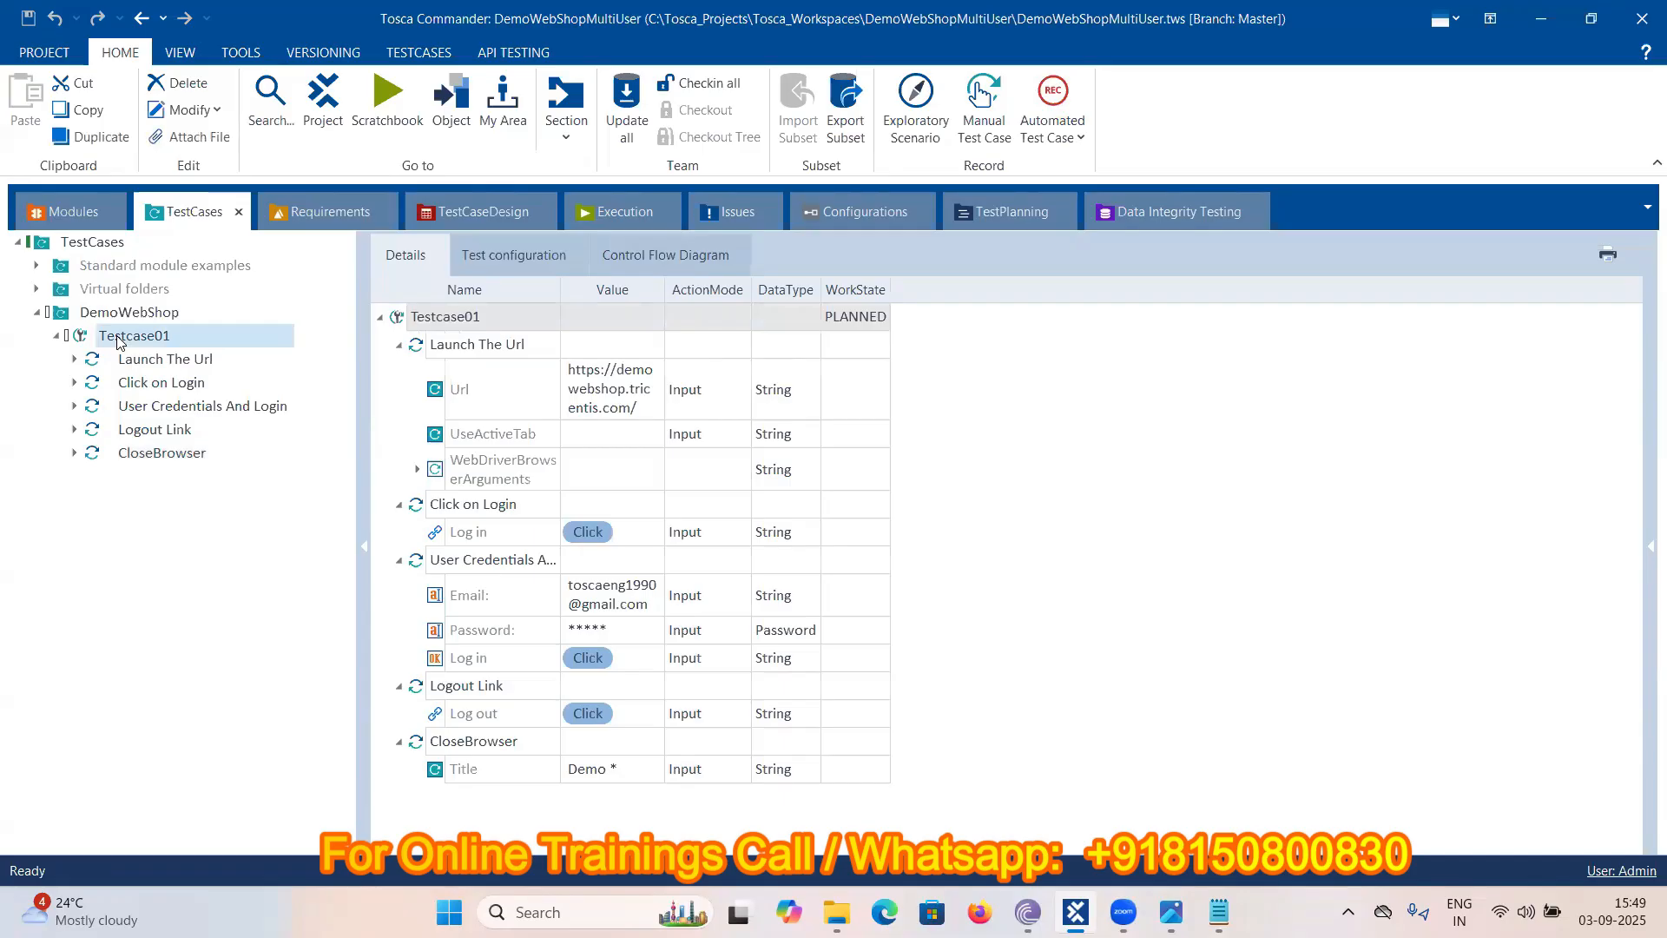
right_click(120, 342)
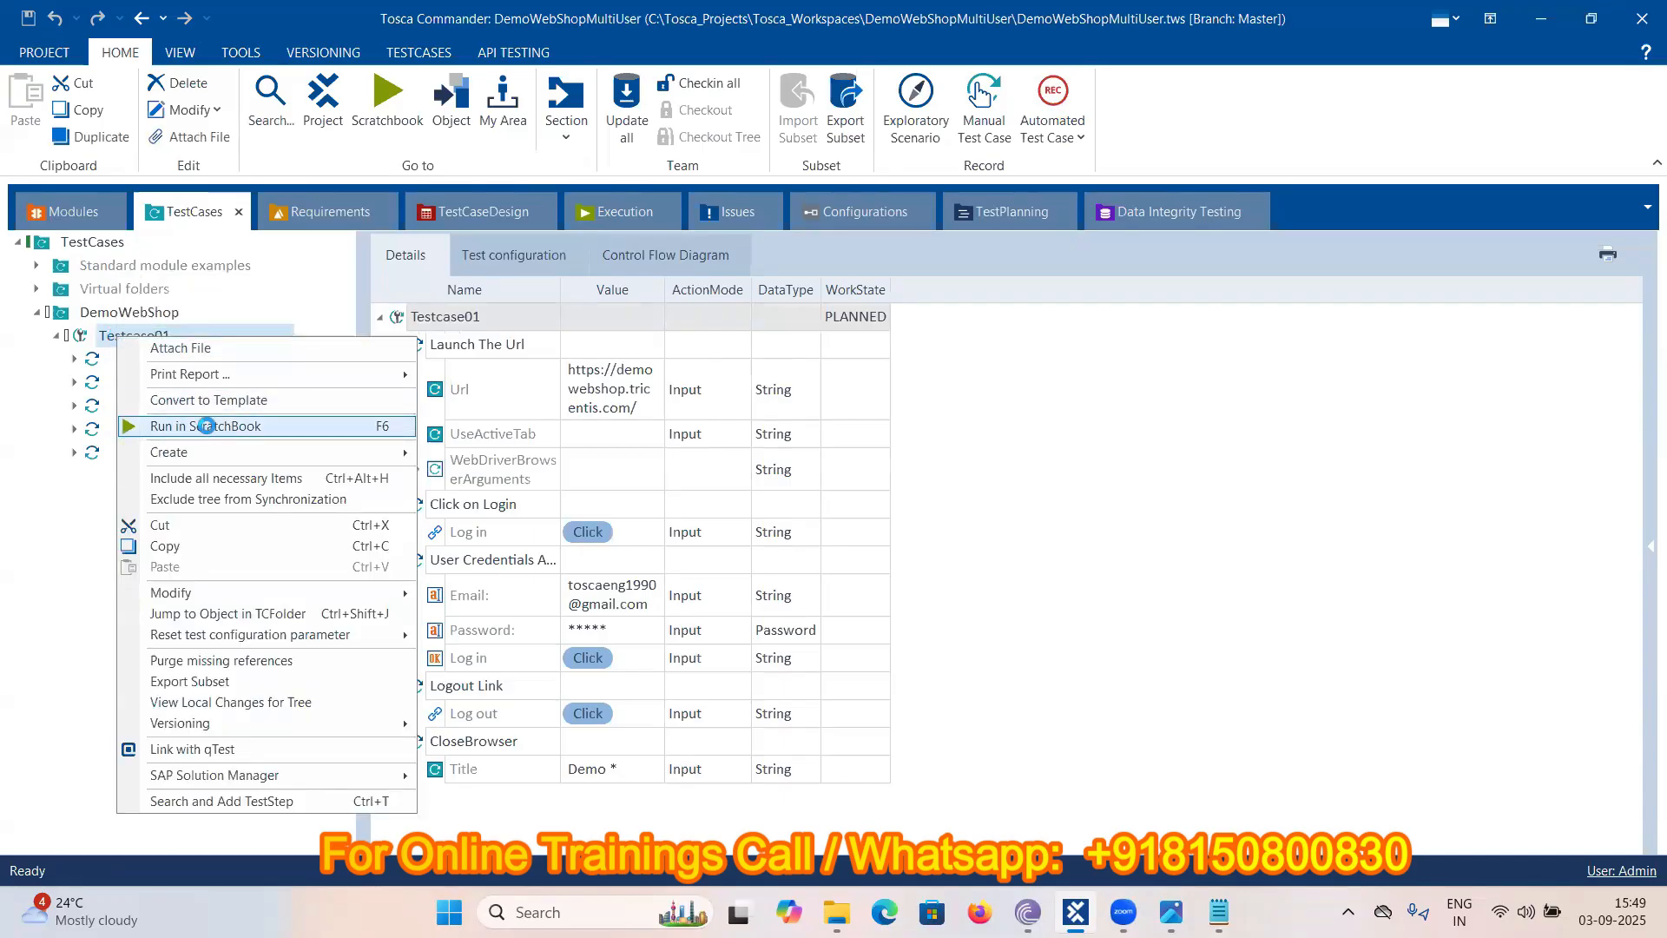
left_click(208, 425)
- Watch the automated run, then bring the 'Tosca Automation' scenario notes in Notepad to the front
key("alt+Tab")
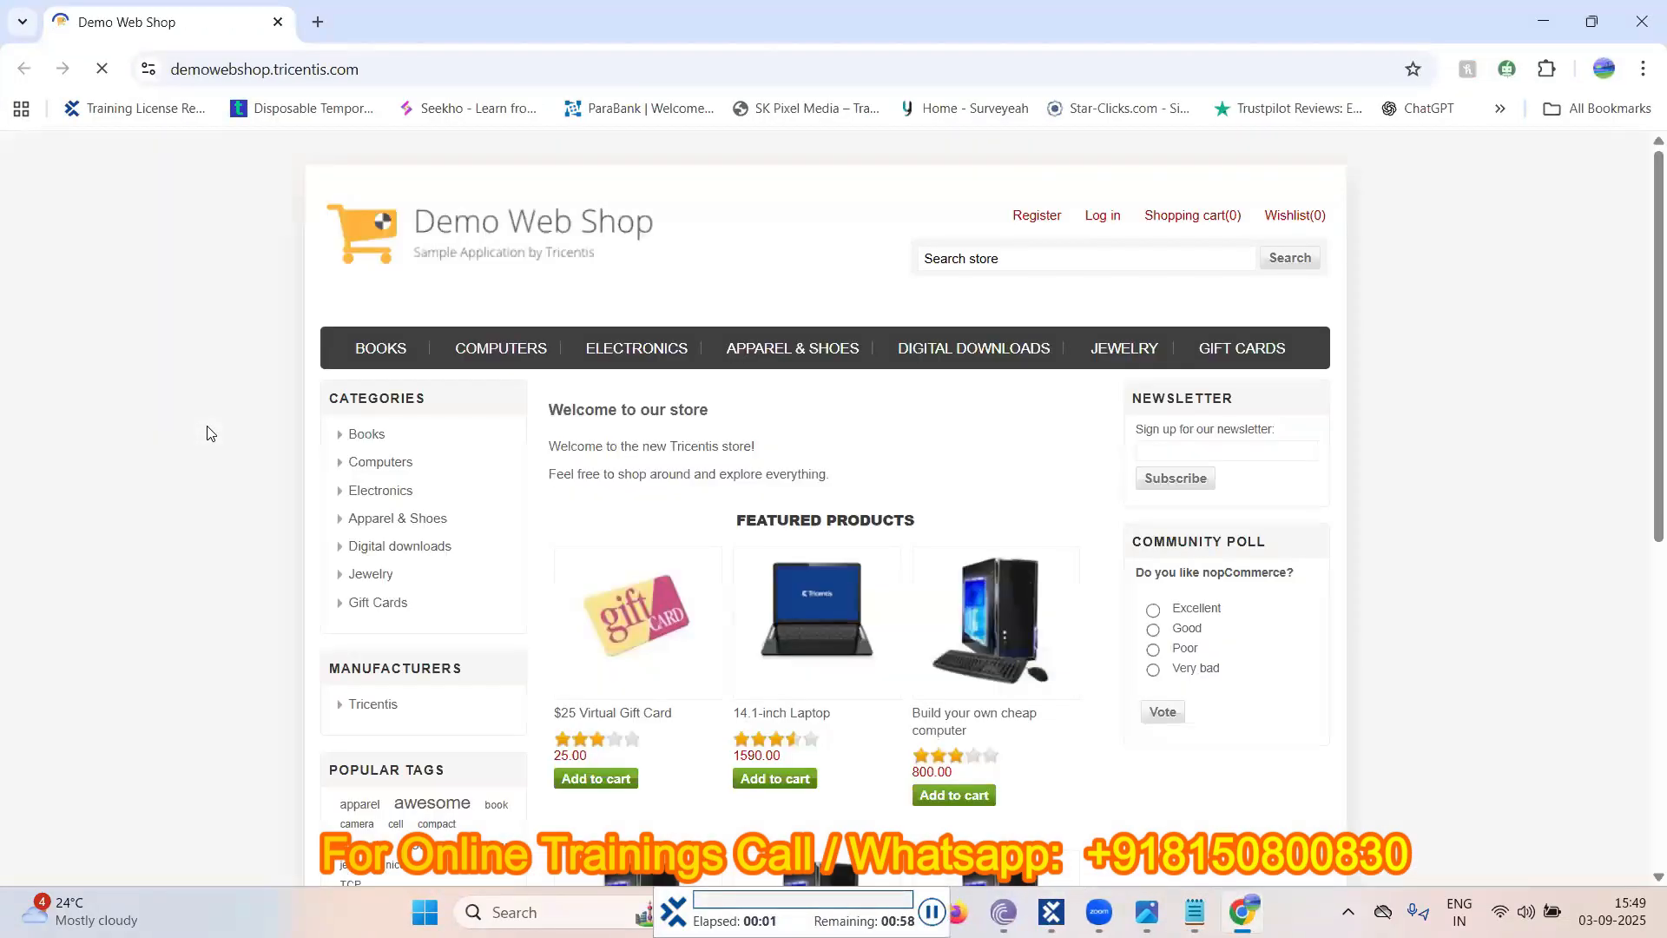
left_click(1099, 217)
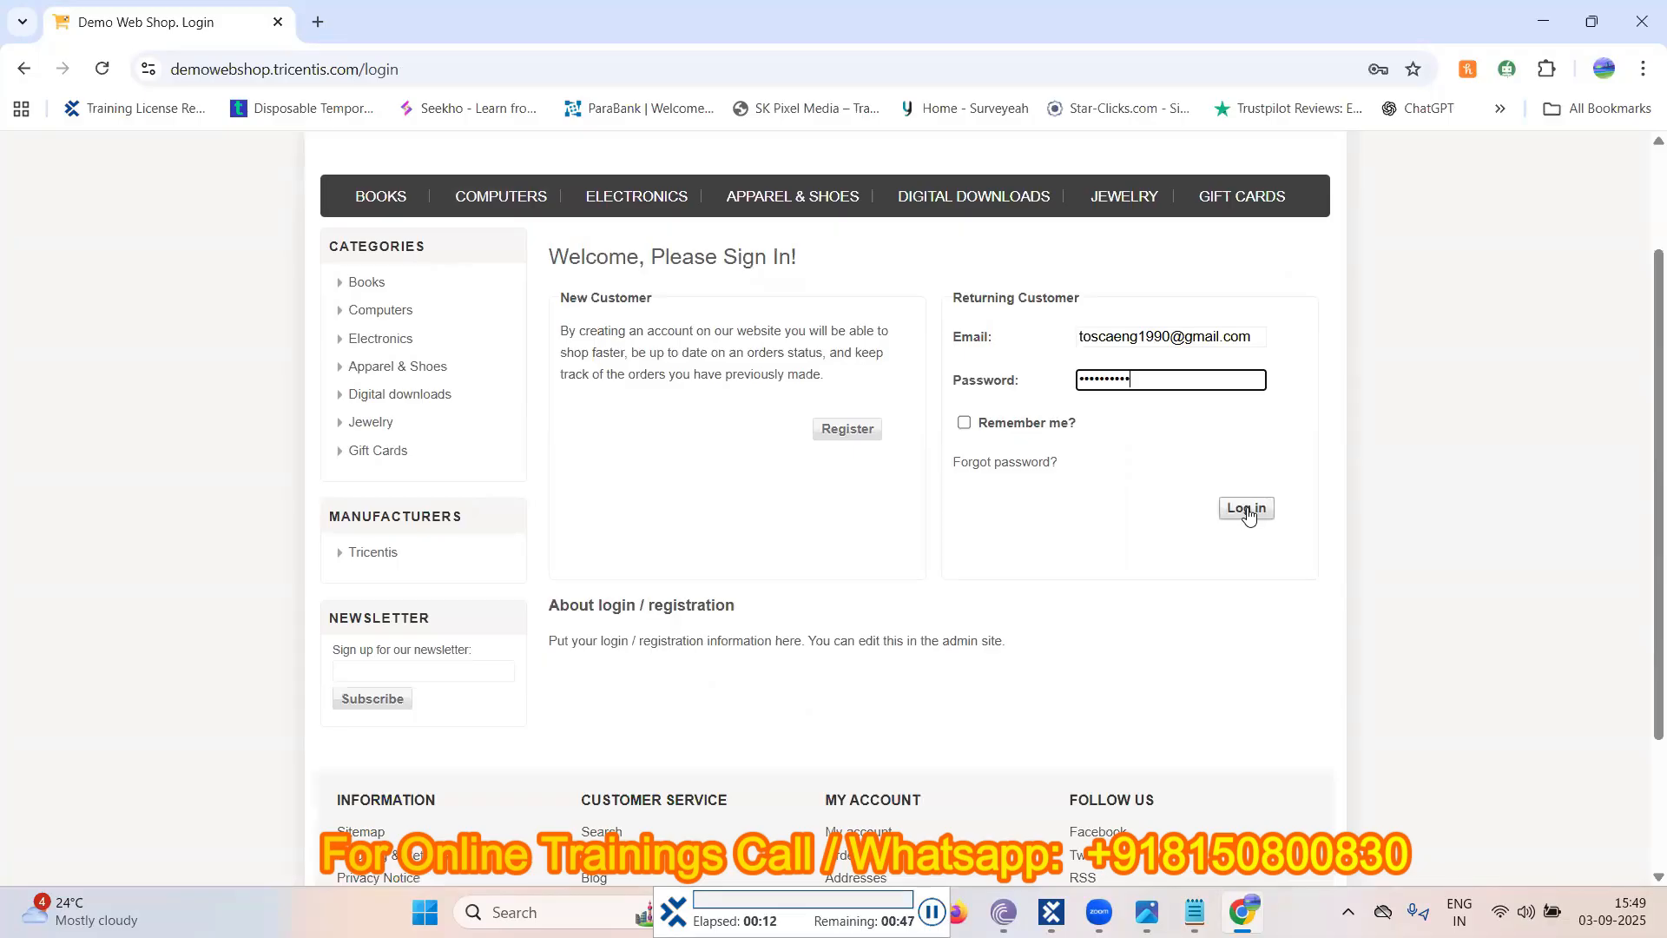
left_click(1248, 509)
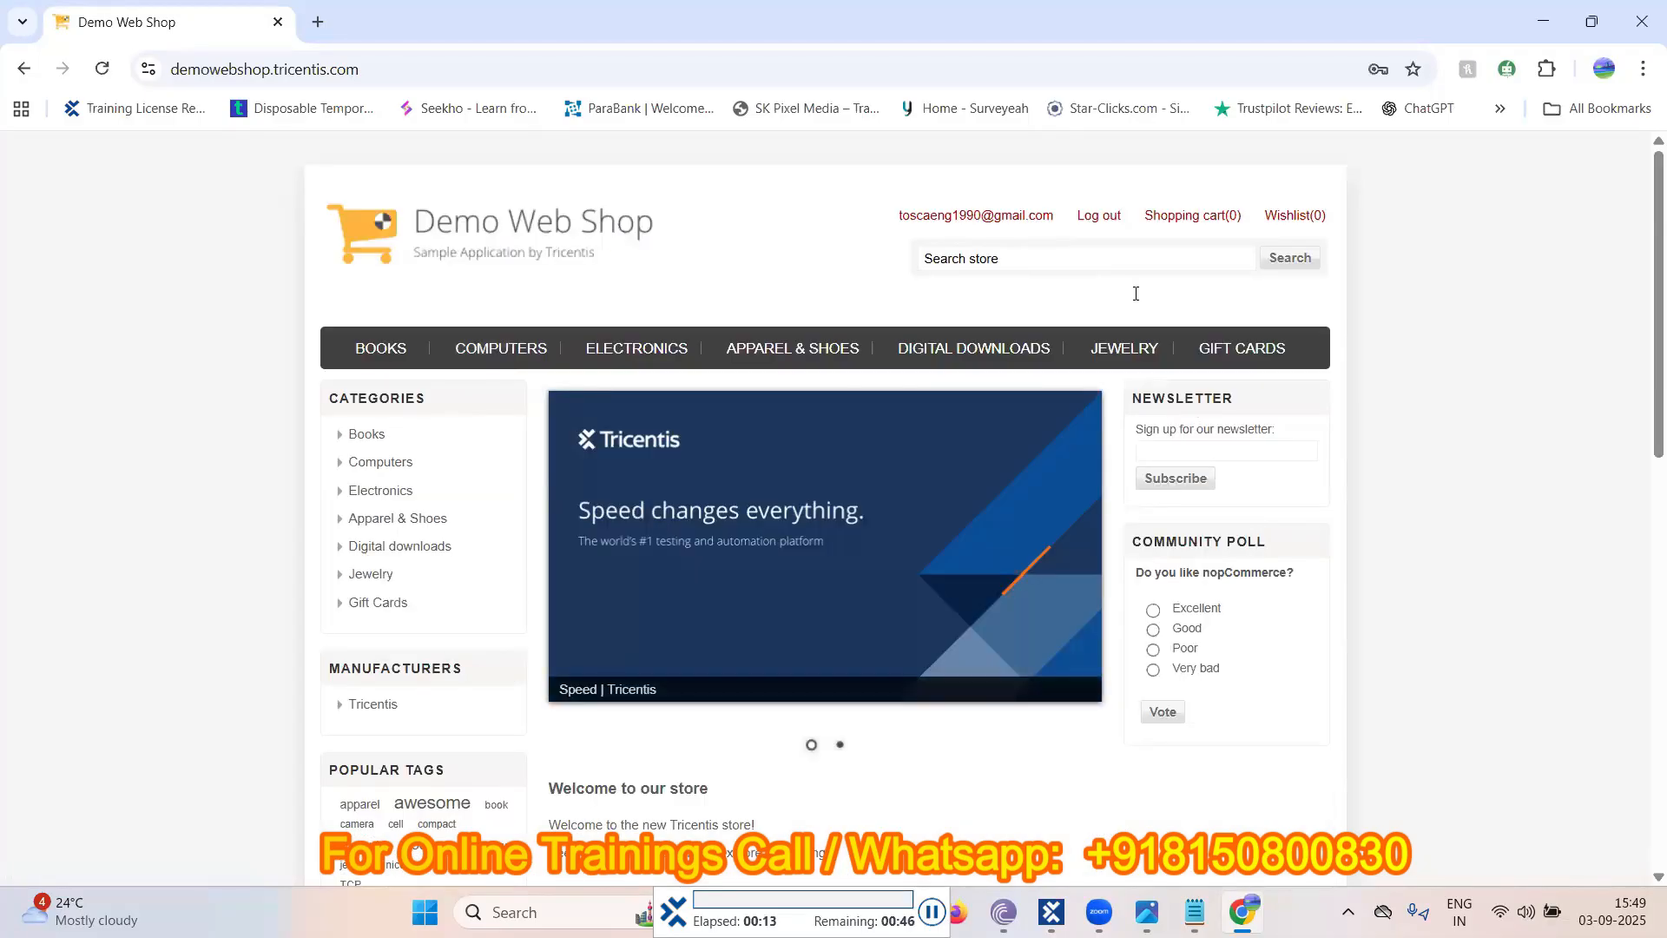
left_click(1095, 219)
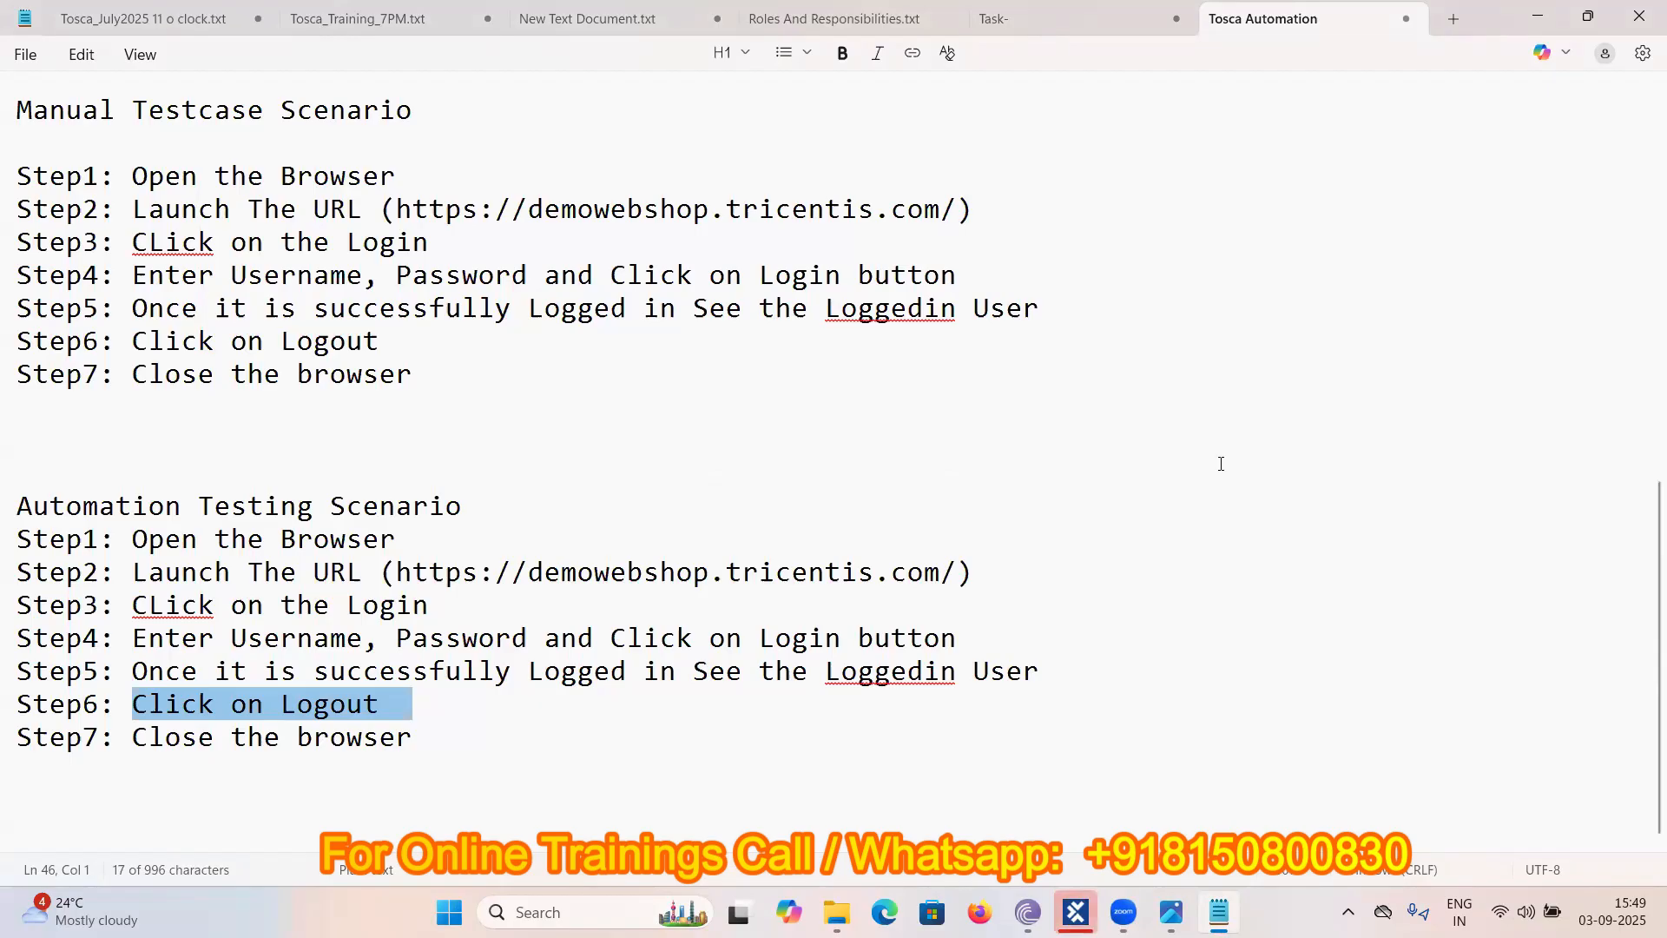
- Minimize and restore the 'Tosca Automation' note, then return to Testcase01's five steps in Tosca Commander
mouse_move(1219, 911)
left_click(1542, 17)
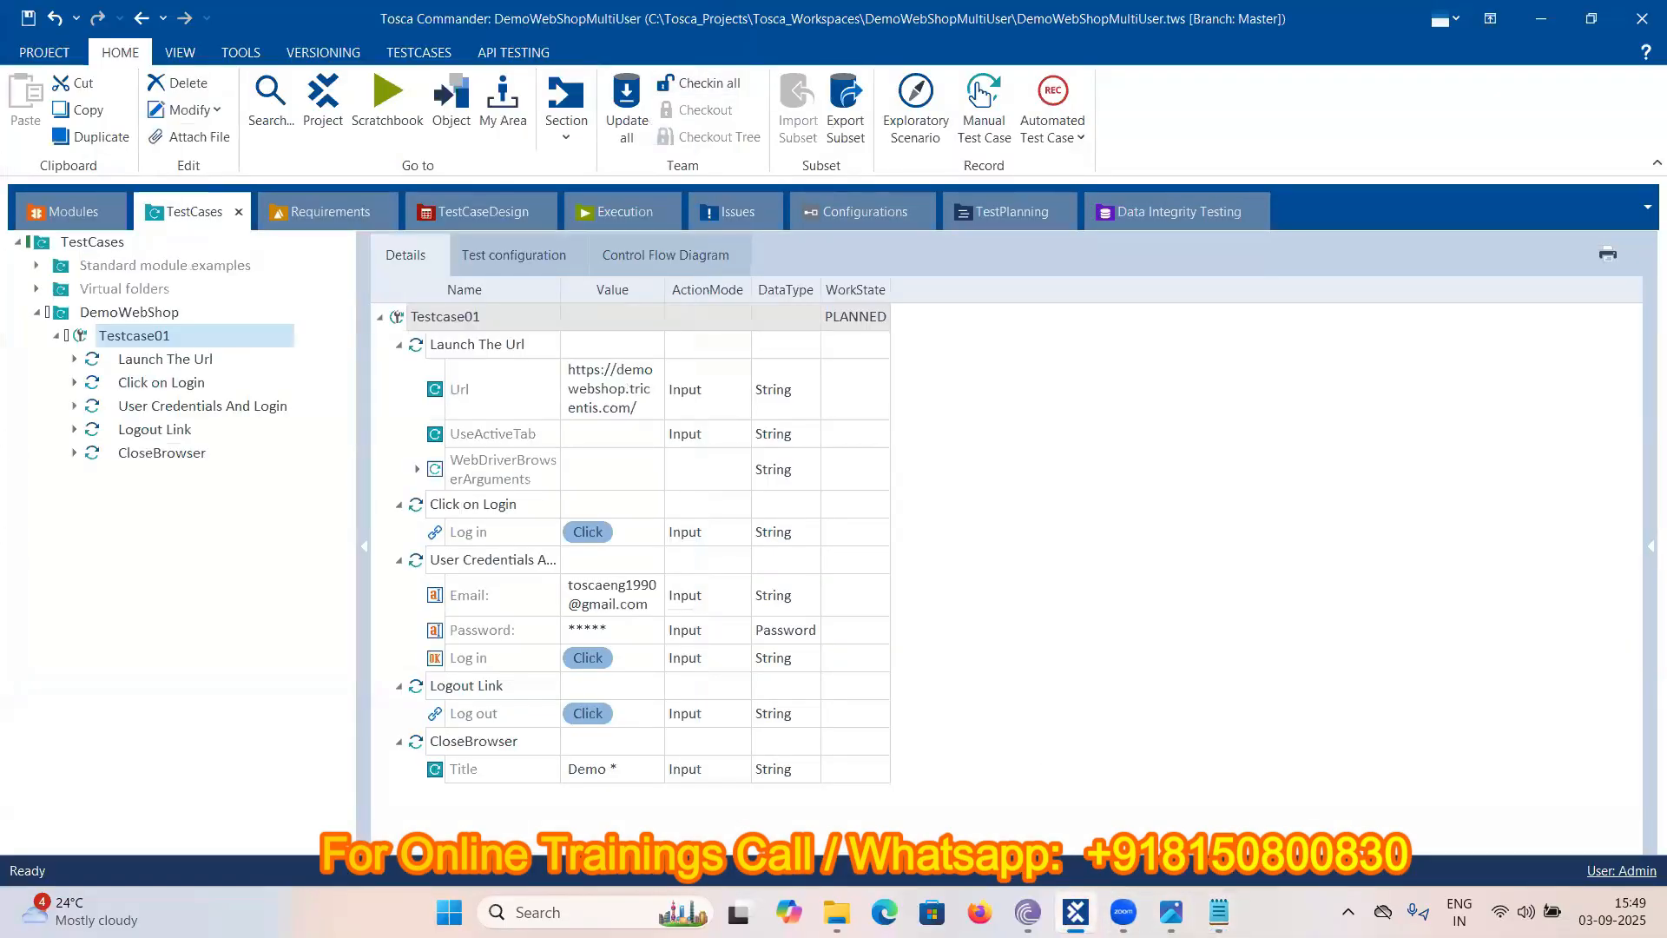
mouse_move(1219, 911)
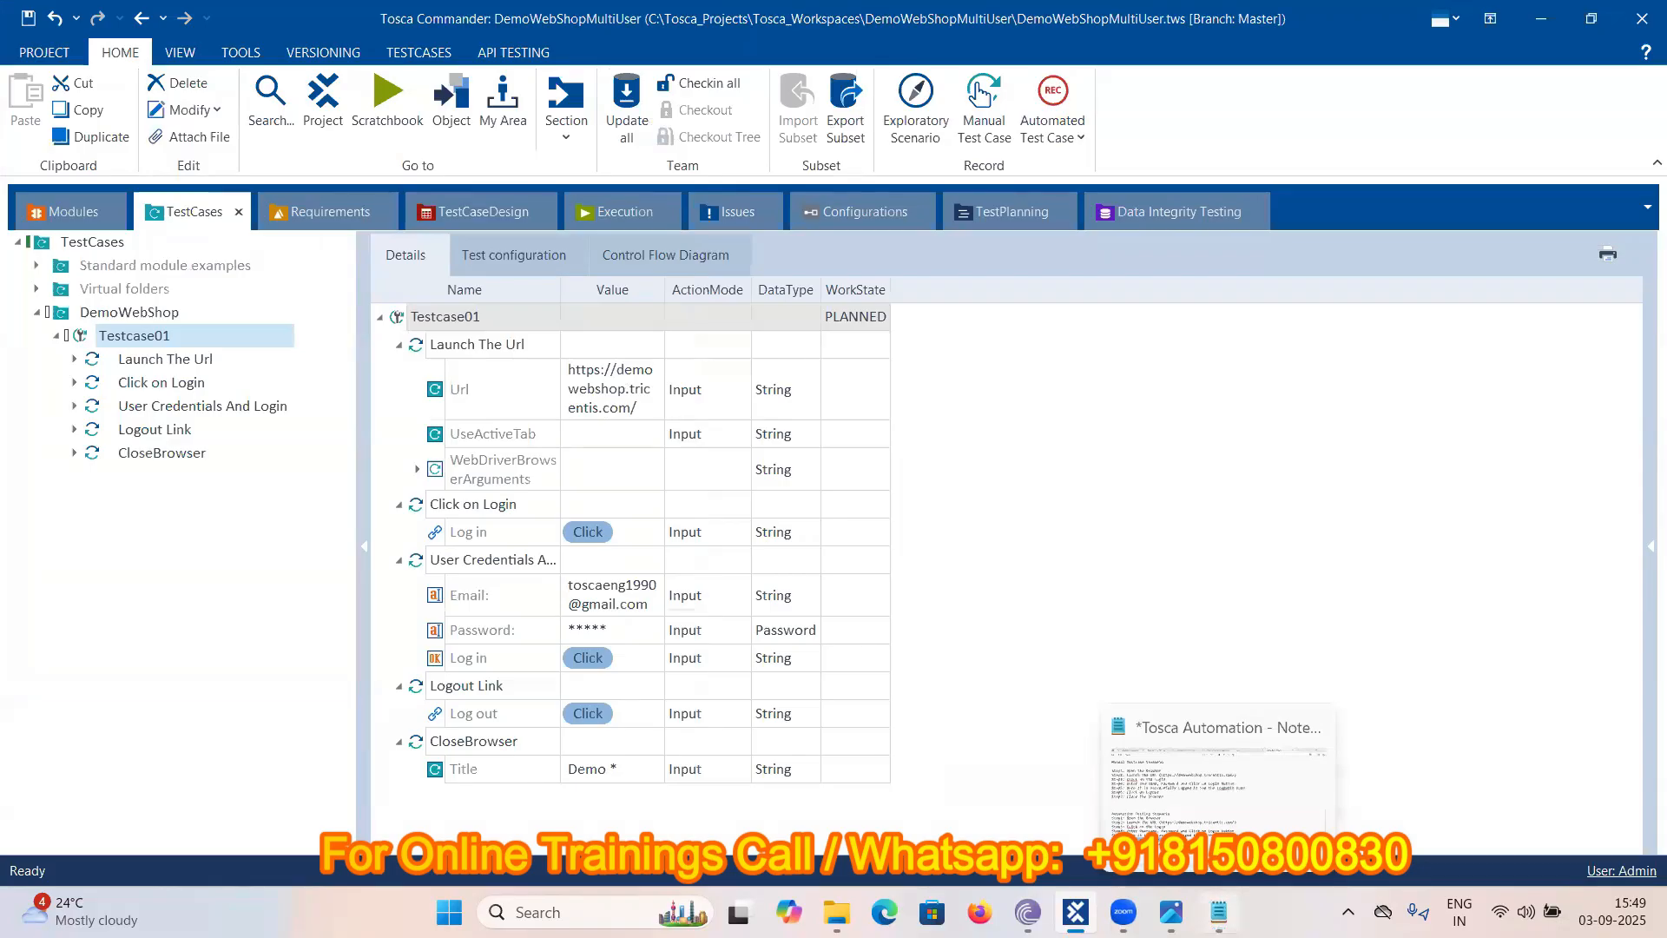
left_click(1218, 912)
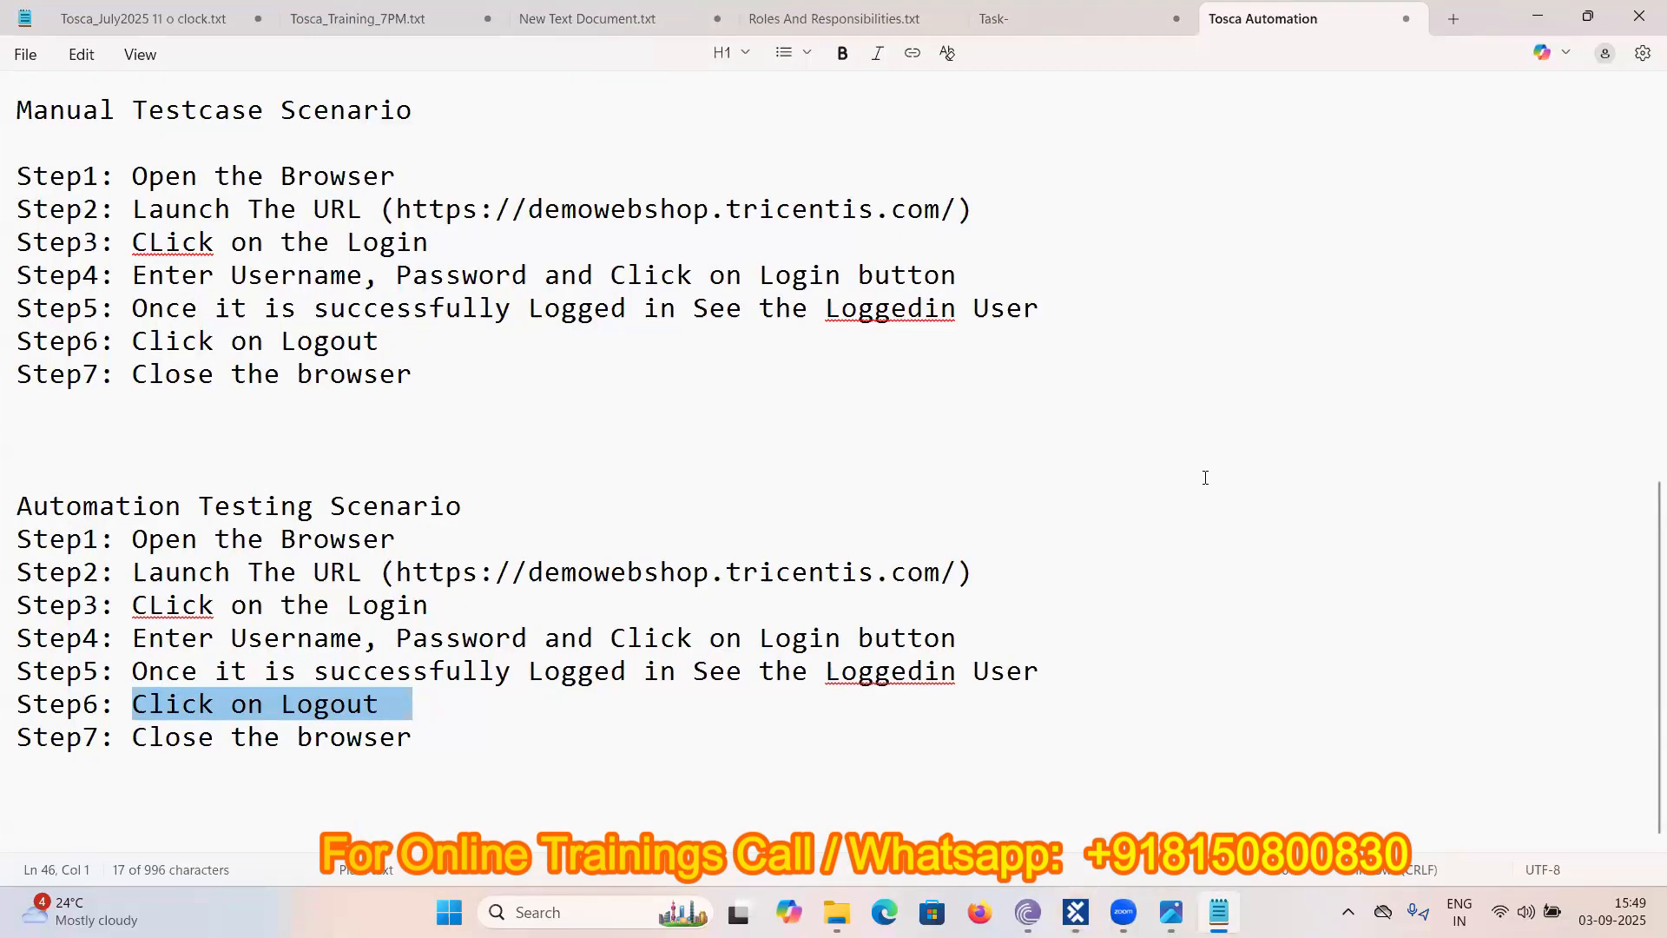
key("alt+Tab")
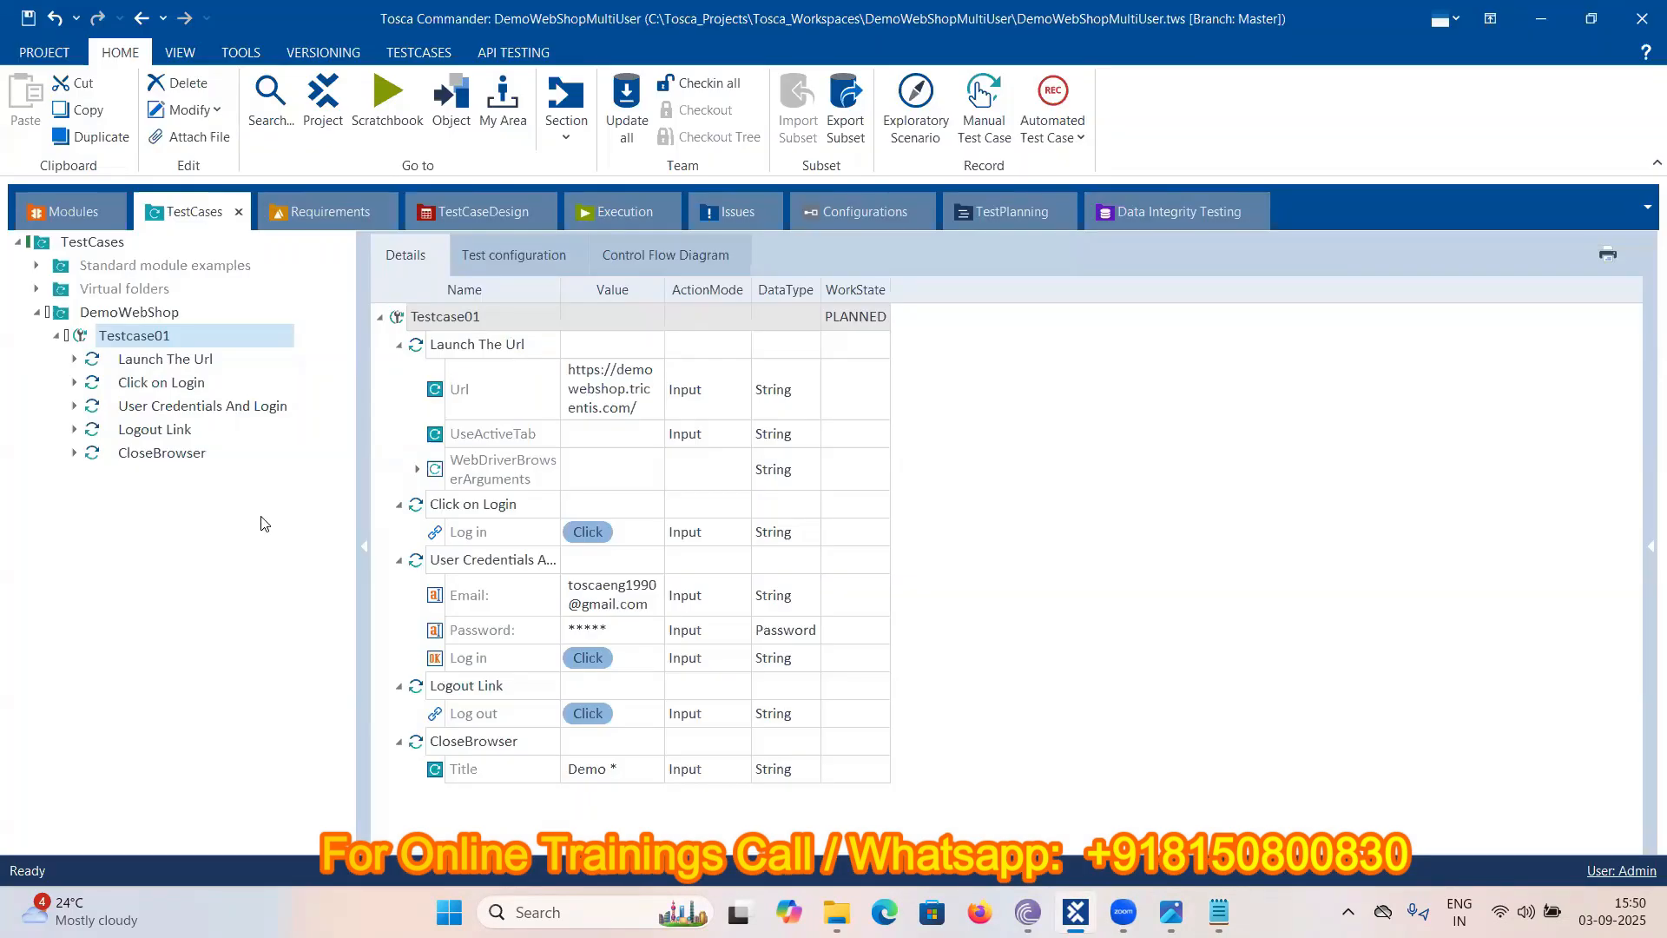